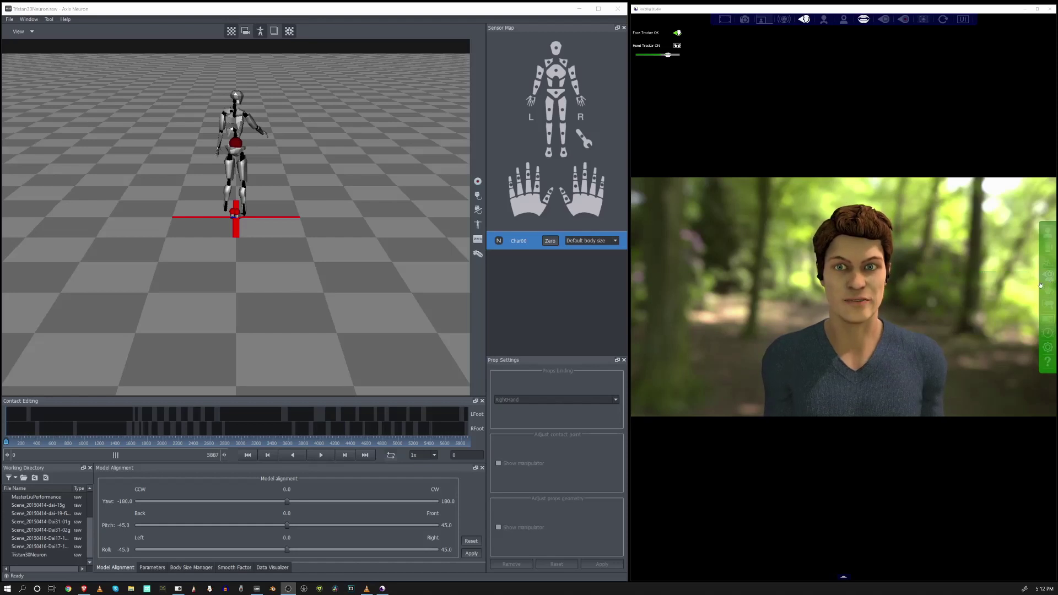
Turn on the helper grid and the follow avatar camera in the PerceptionNeuron tracker's additional options.
{"action": "left_click", "coordinate": [1051, 277]}
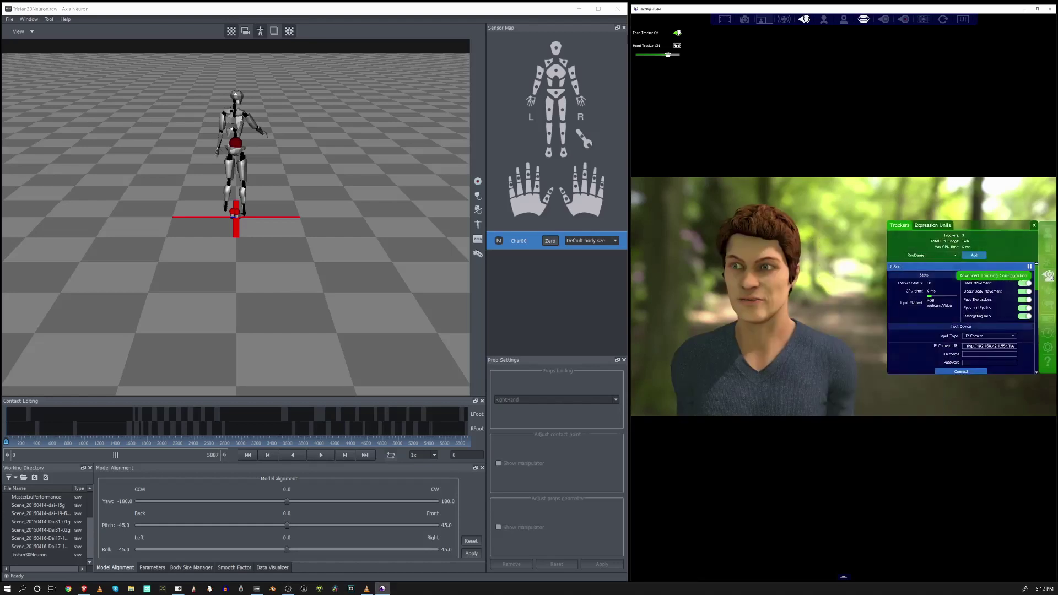
{"action": "scroll", "coordinate": [1002, 310], "scroll_direction": "down", "scroll_amount": 1}
{"action": "scroll", "coordinate": [1002, 310], "scroll_direction": "down", "scroll_amount": 1}
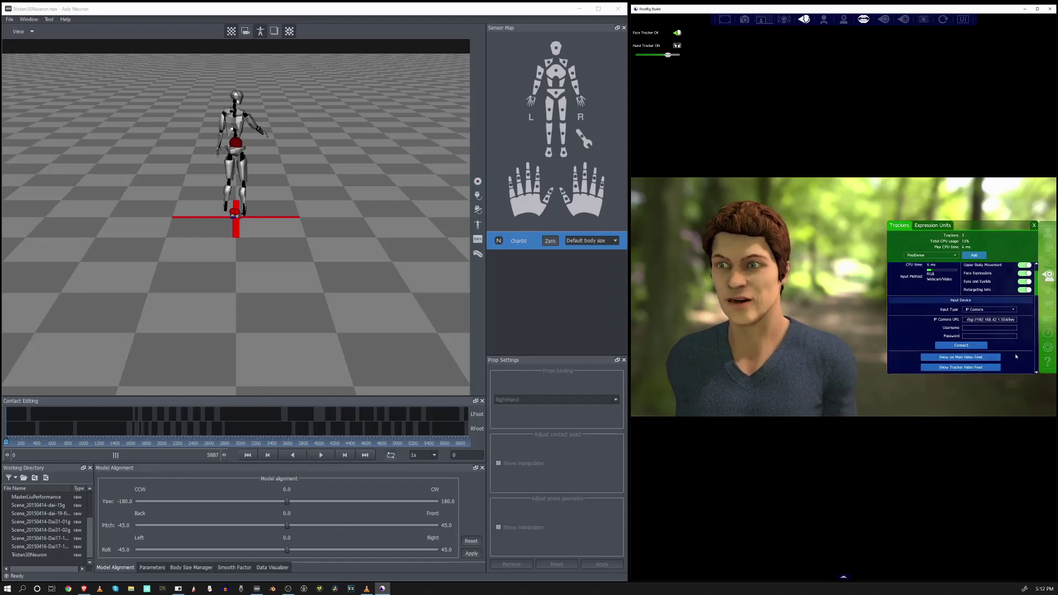
{"action": "scroll", "coordinate": [1016, 356], "scroll_direction": "down", "scroll_amount": 1}
{"action": "left_click_drag", "start_coordinate": [1039, 291], "coordinate": [1037, 339]}
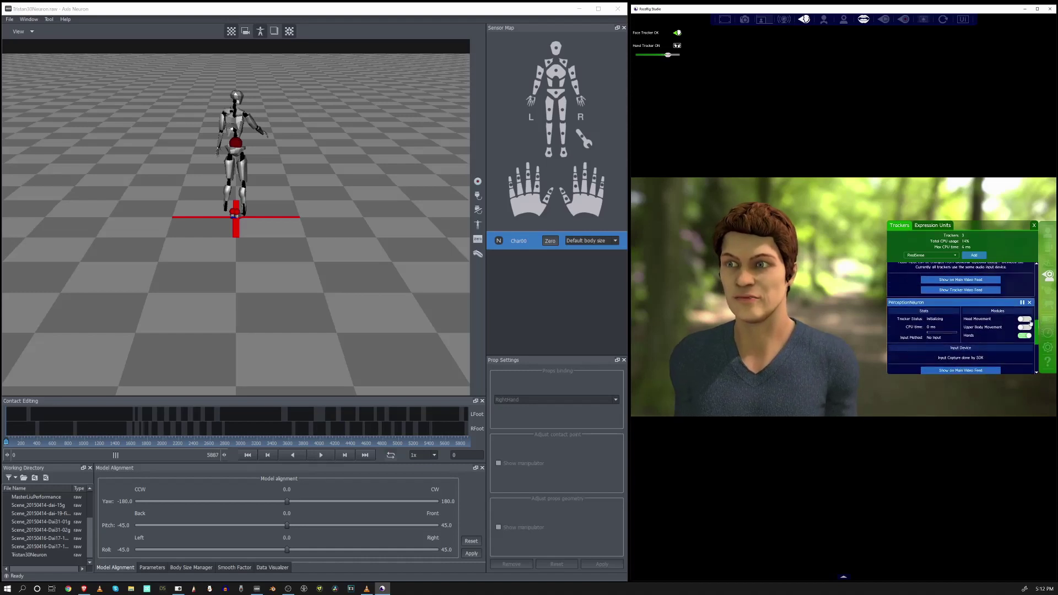
{"action": "left_click_drag", "start_coordinate": [1037, 329], "coordinate": [1038, 358]}
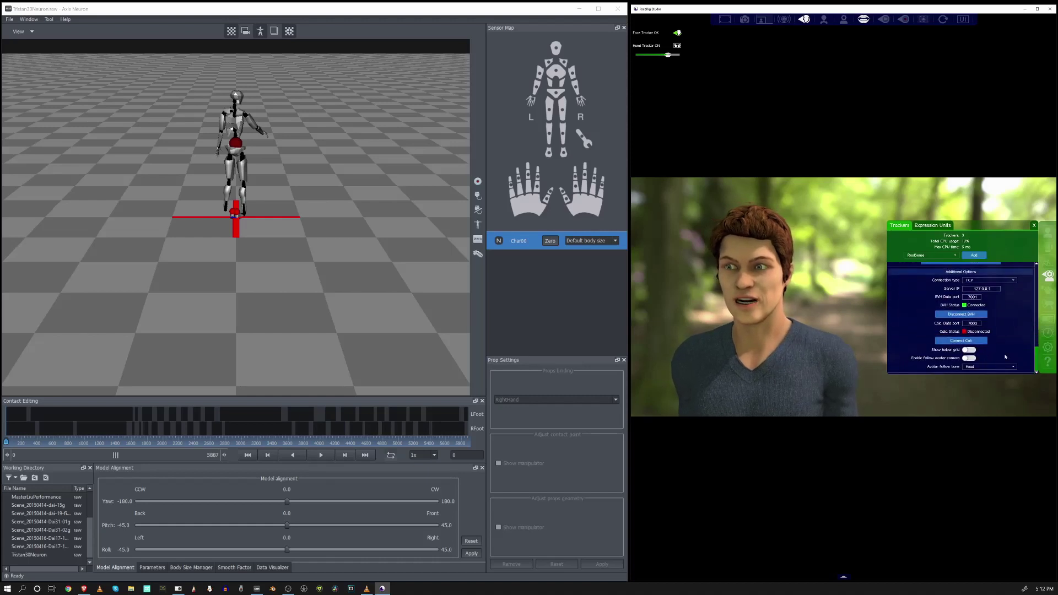
{"action": "left_click", "coordinate": [971, 351]}
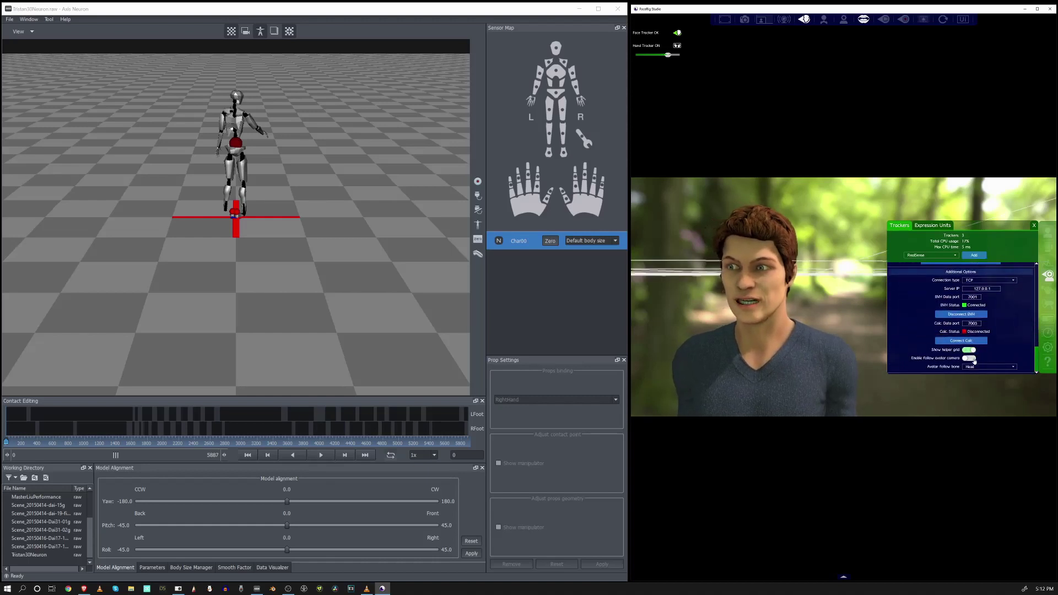
{"action": "left_click", "coordinate": [973, 359]}
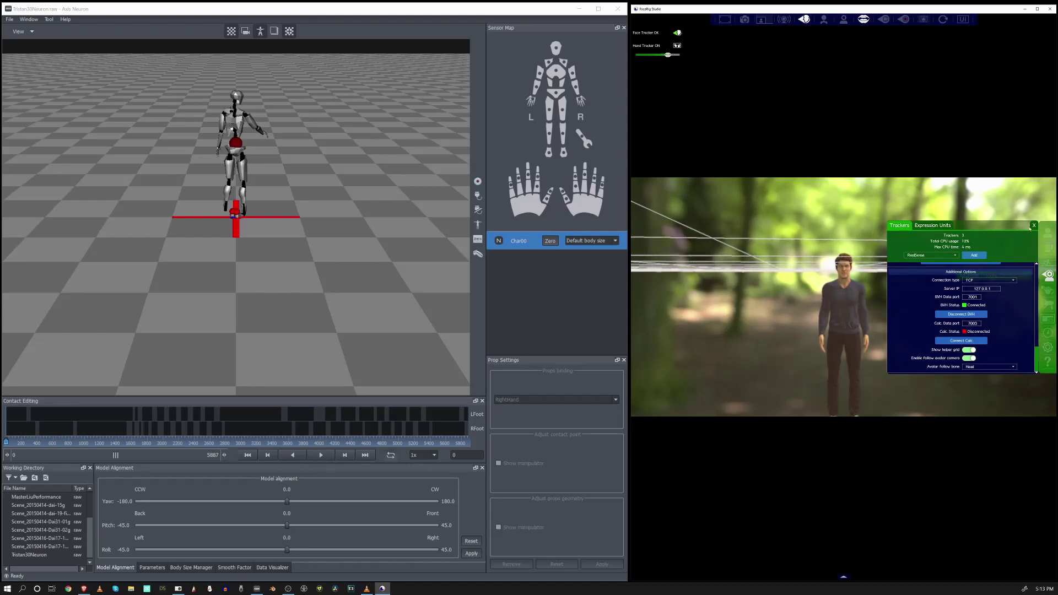
Record a performance in FaceRig Studio while playing the Tristan30Neuron motion in Axis Neuron, and stop the recording at the motion's end.
{"action": "left_click", "coordinate": [319, 455]}
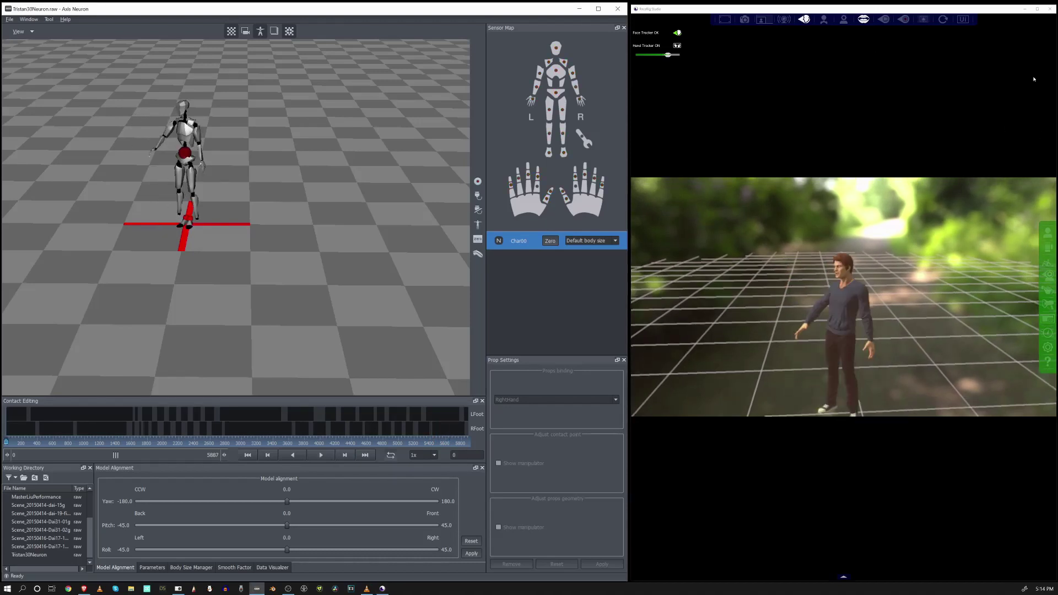
{"action": "left_click", "coordinate": [907, 20]}
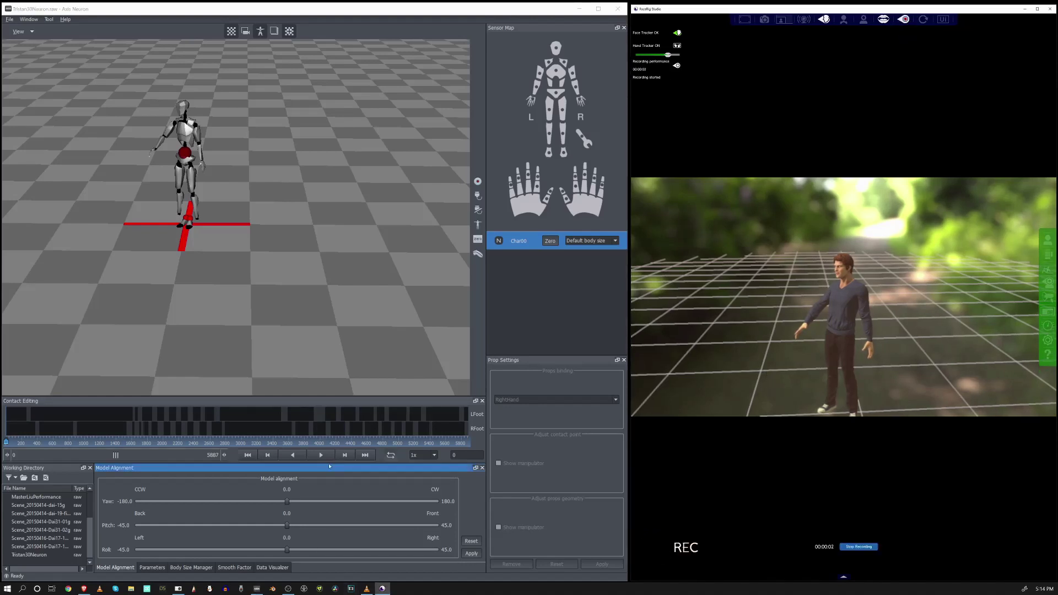
{"action": "left_click", "coordinate": [322, 456]}
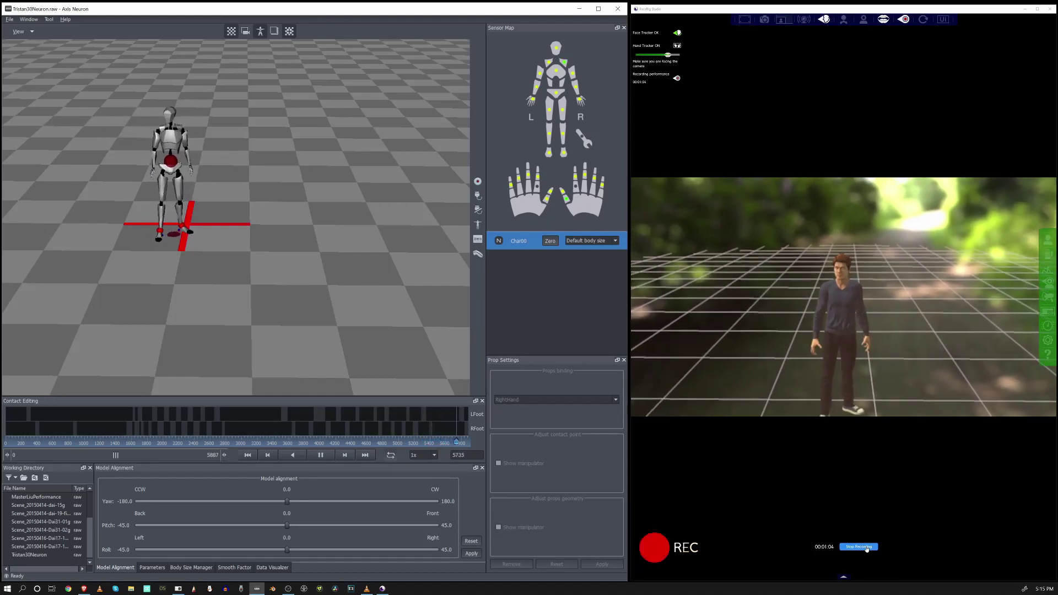
{"action": "left_click", "coordinate": [867, 547]}
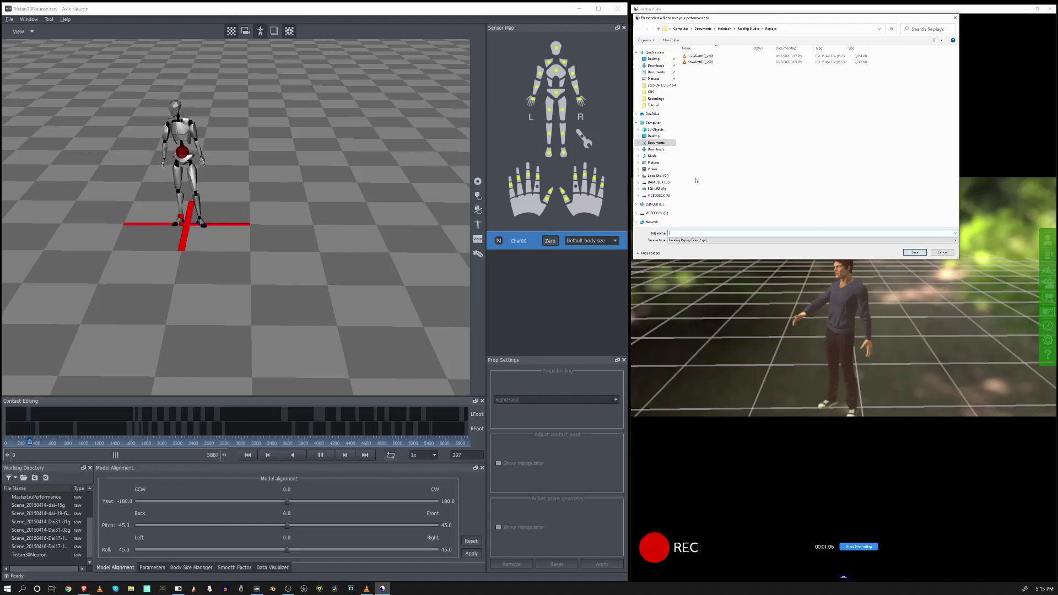
Save the recorded performance as novaTest010_v003 in the Replays folder and stop the motion playback in Axis Neuron.
{"action": "left_click", "coordinate": [725, 62]}
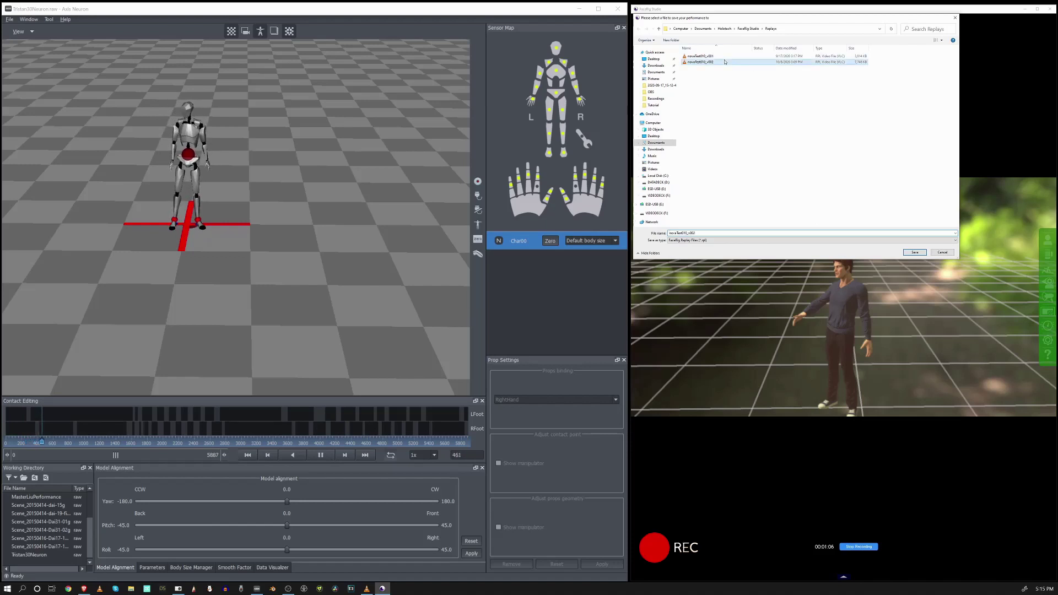
{"action": "double_click", "coordinate": [705, 232]}
{"action": "left_click", "coordinate": [704, 232]}
{"action": "key", "text": "BackSpace"}
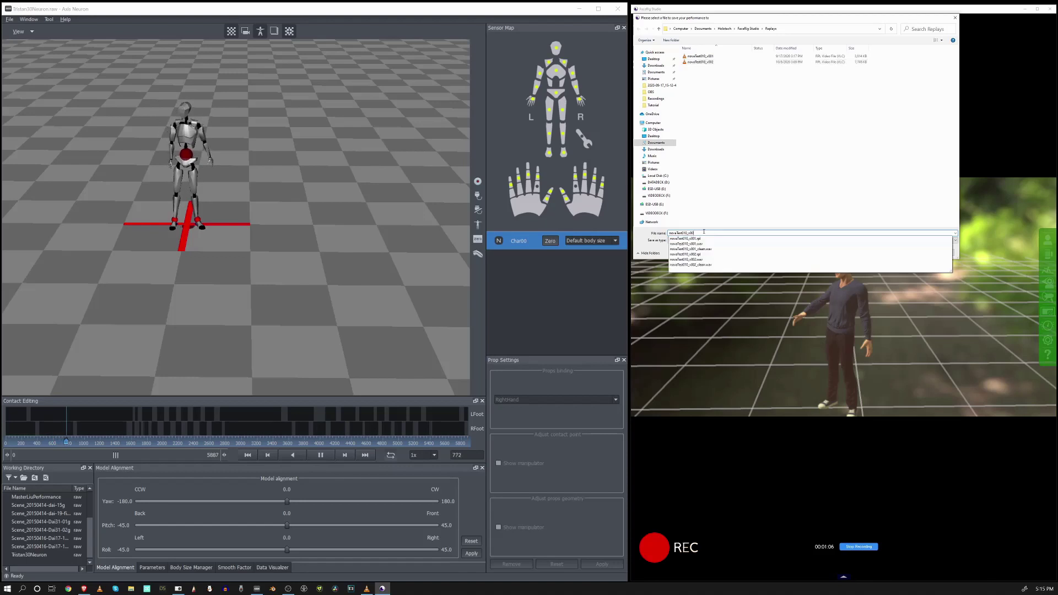
{"action": "type", "text": "3"}
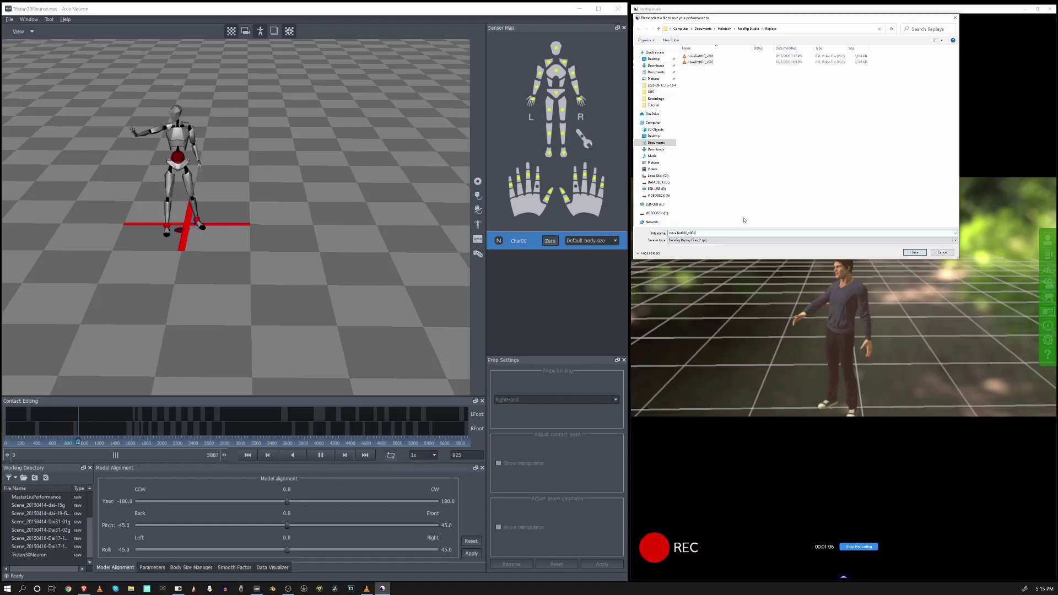
{"action": "left_click", "coordinate": [915, 253]}
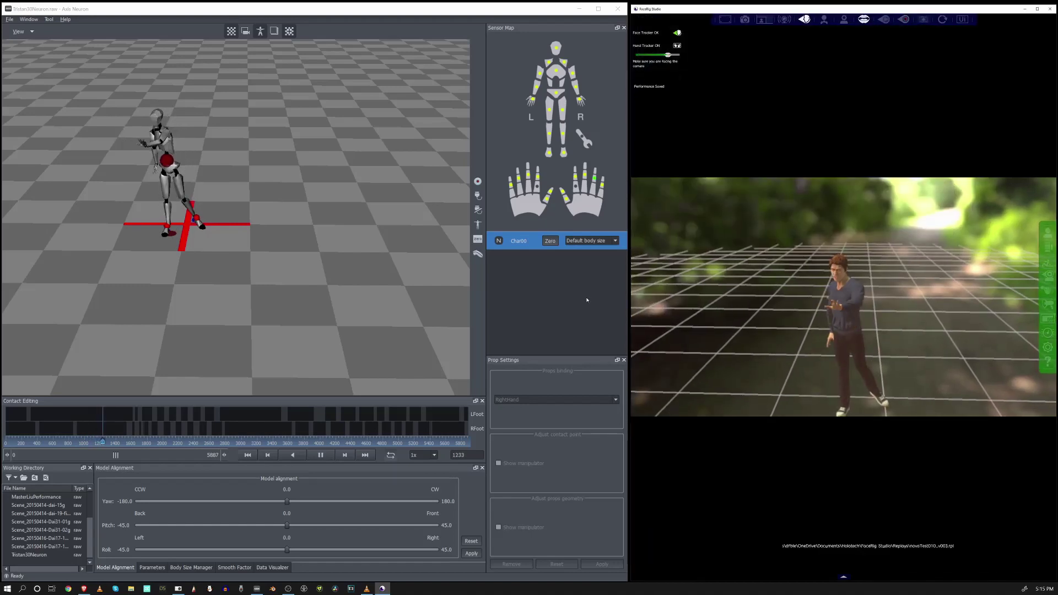
{"action": "left_click", "coordinate": [587, 300]}
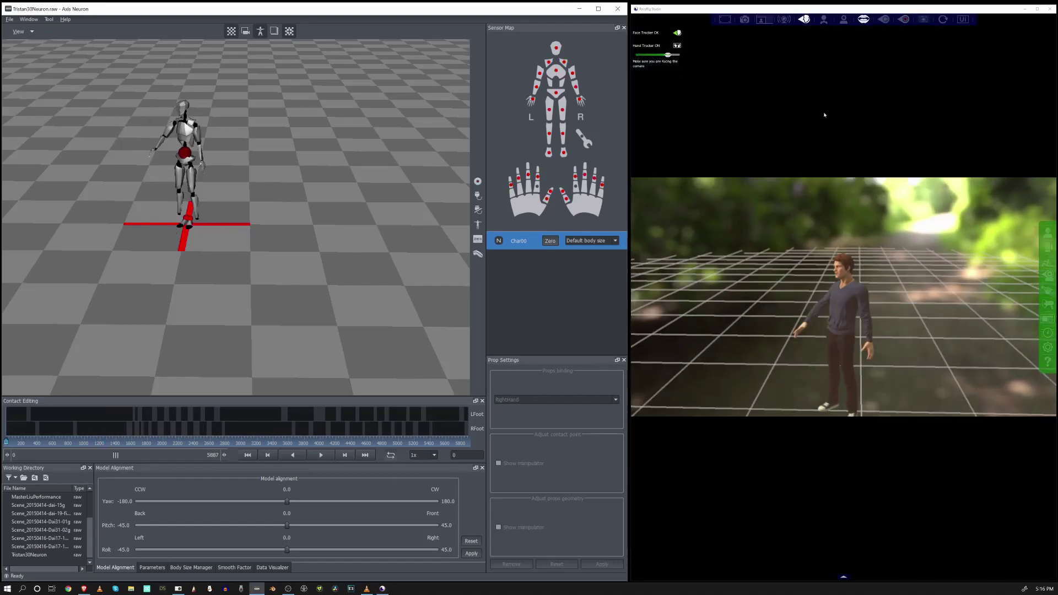
Set up an animation export in FaceRig Studio with bones shown and Blender as the export type.
{"action": "left_click", "coordinate": [926, 21]}
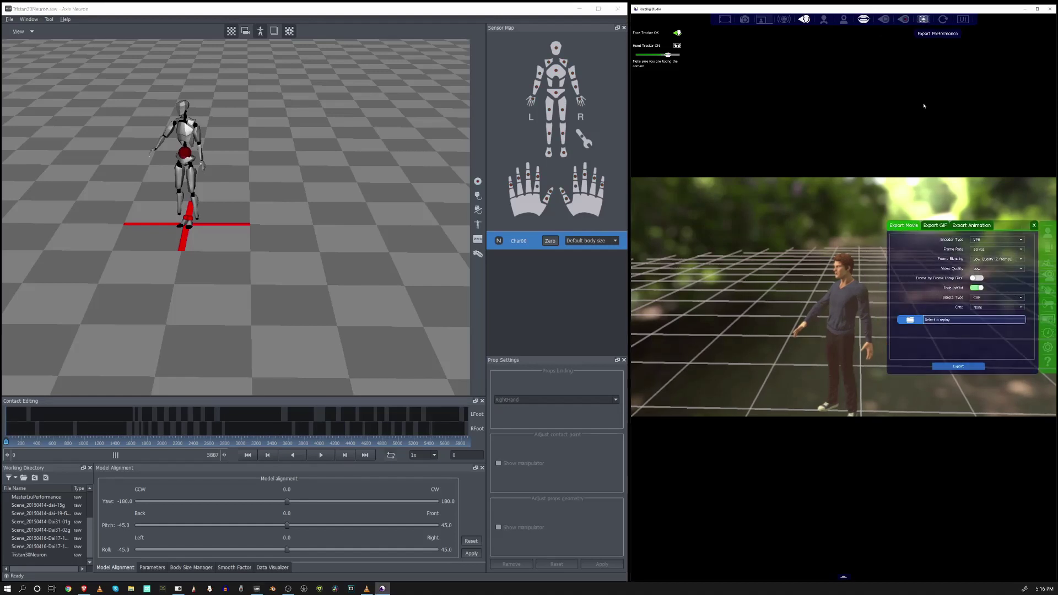
{"action": "left_click", "coordinate": [965, 227]}
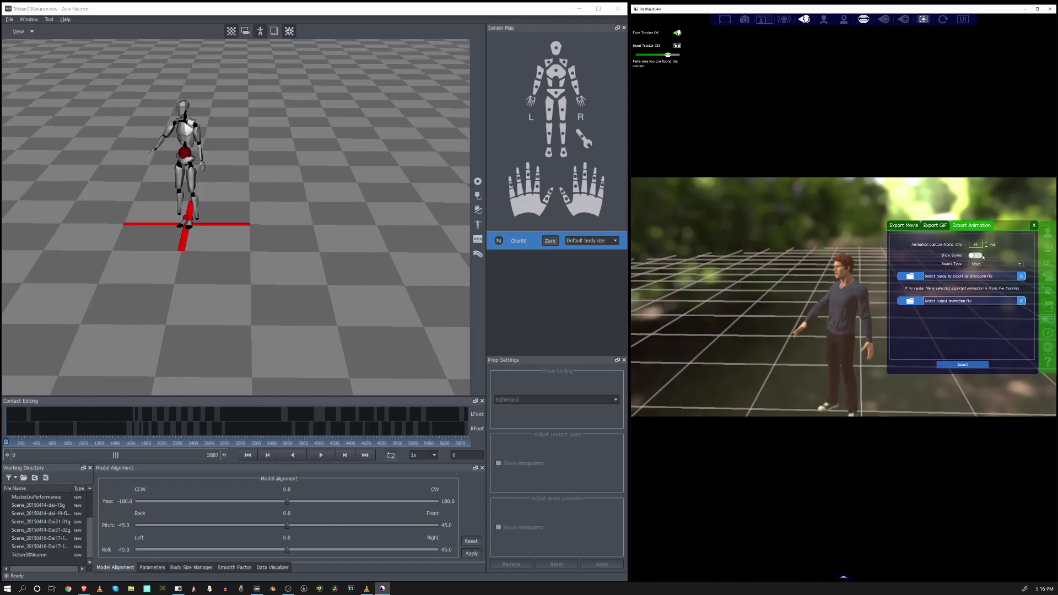
{"action": "left_click", "coordinate": [979, 256]}
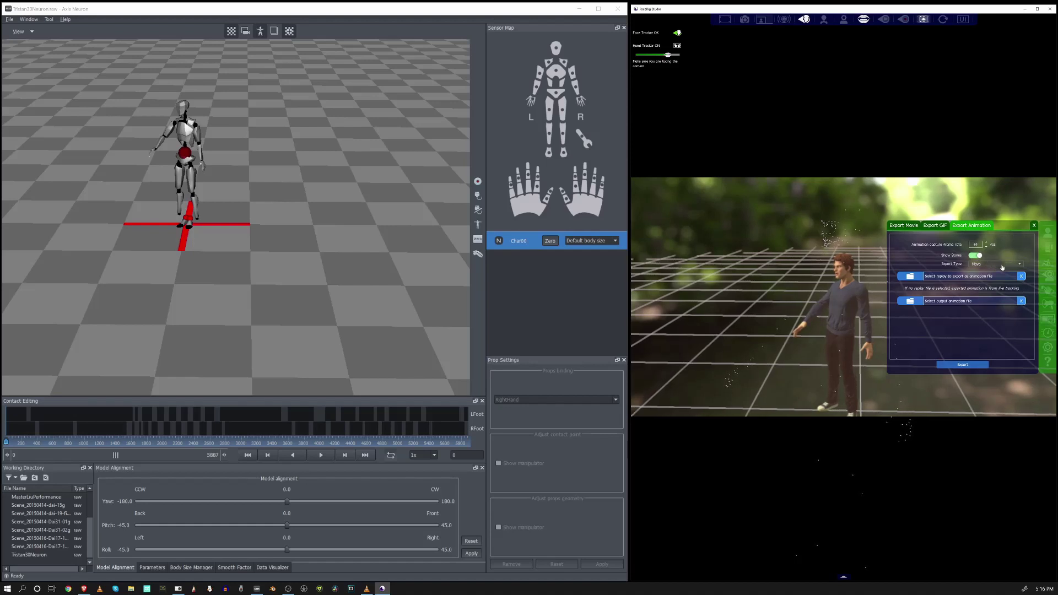
{"action": "left_click", "coordinate": [1001, 267]}
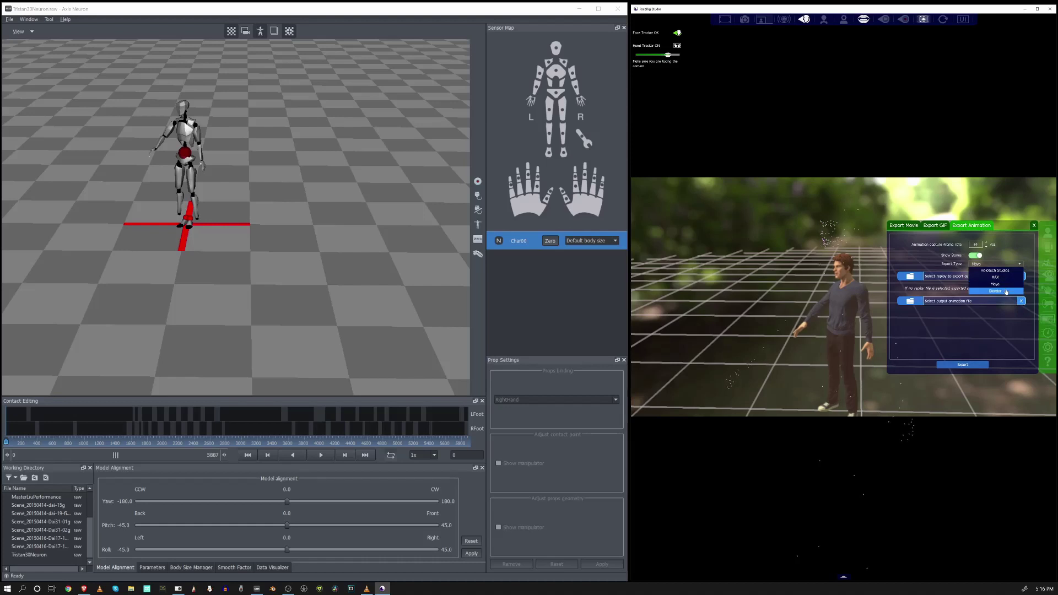
{"action": "left_click", "coordinate": [1007, 292]}
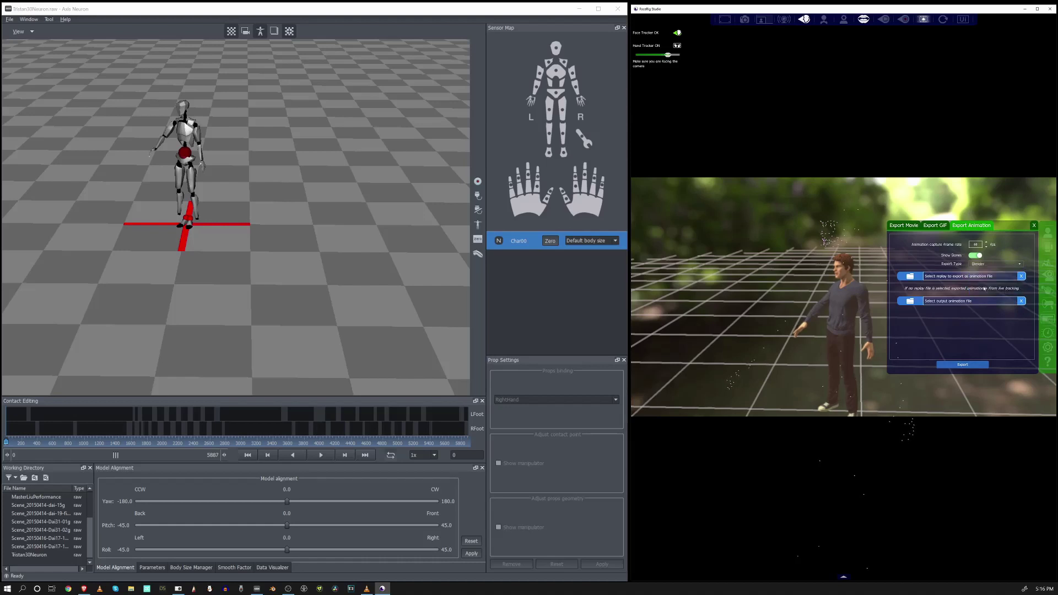
Choose the novaTest010_v003 replay as the performance to export as animation.
{"action": "left_click", "coordinate": [911, 277]}
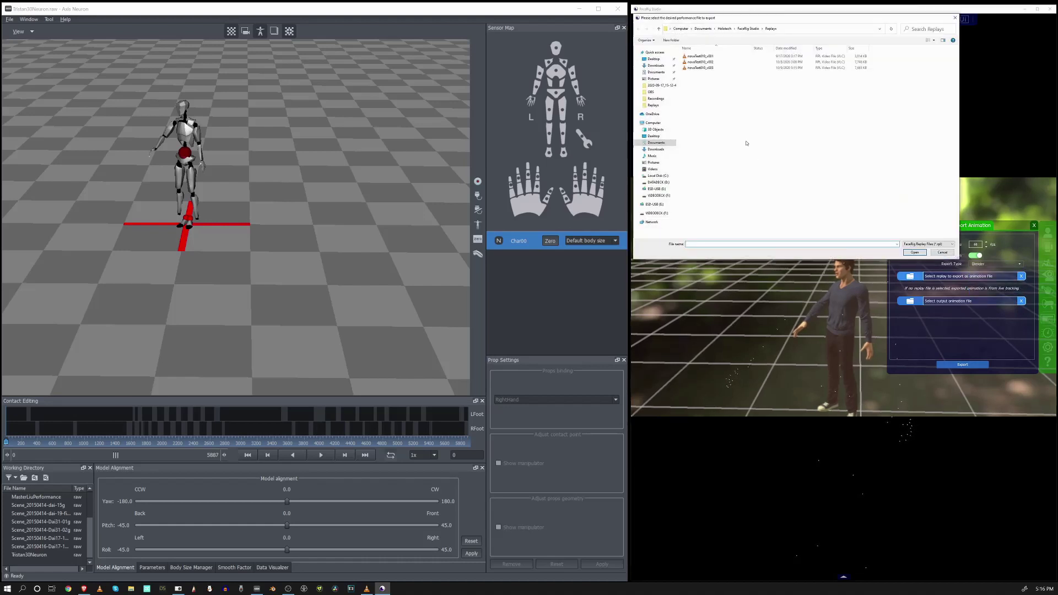
{"action": "left_click", "coordinate": [700, 68]}
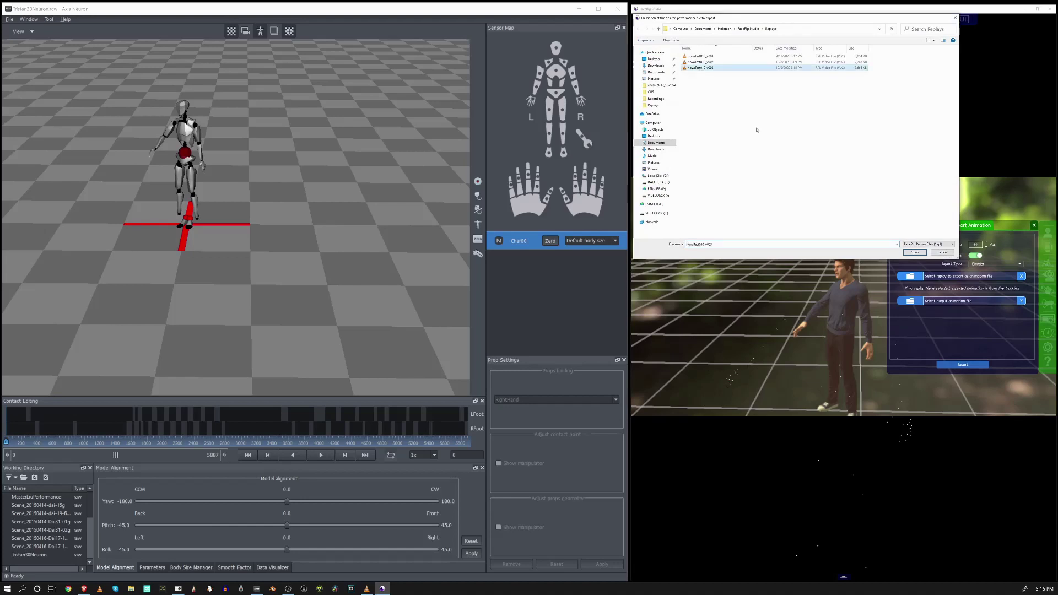
{"action": "left_click", "coordinate": [915, 252]}
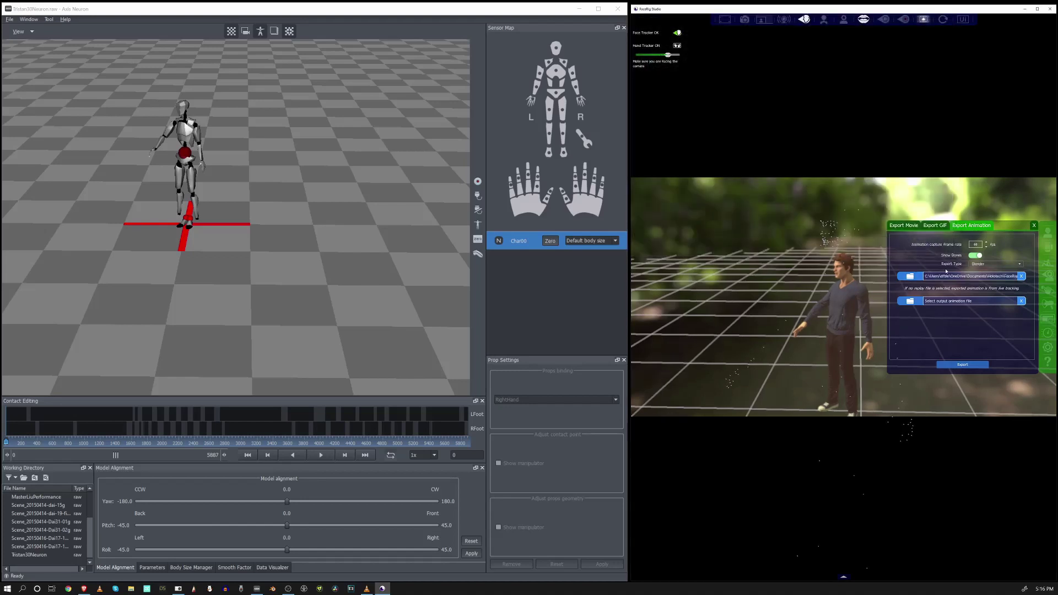
Set the output to an Autodesk FBX file named NovaTest010_v003 in the exports folder and export the animation.
{"action": "left_click", "coordinate": [911, 302]}
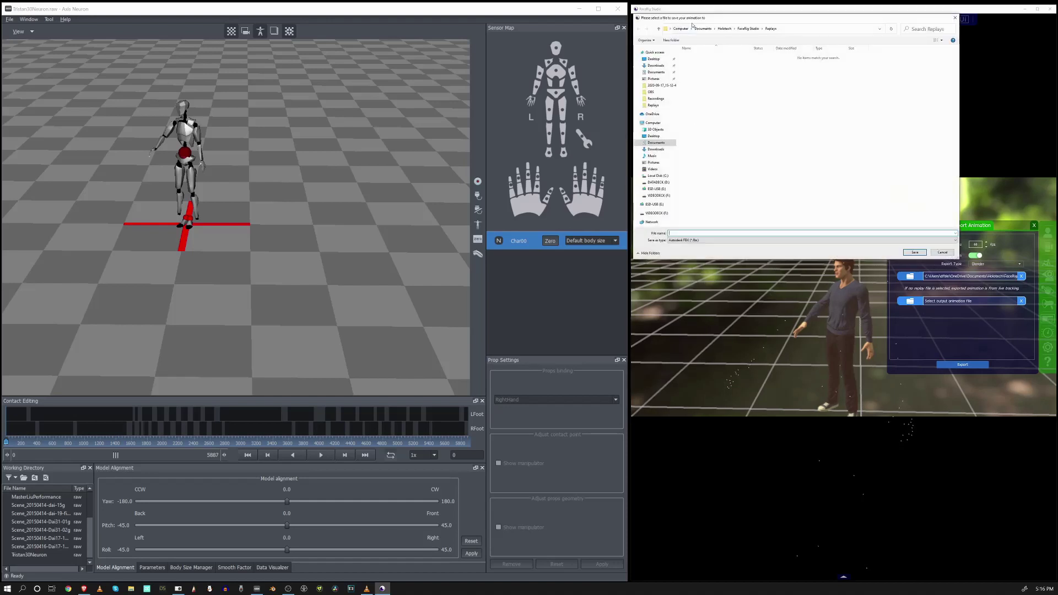
{"action": "left_click", "coordinate": [748, 28]}
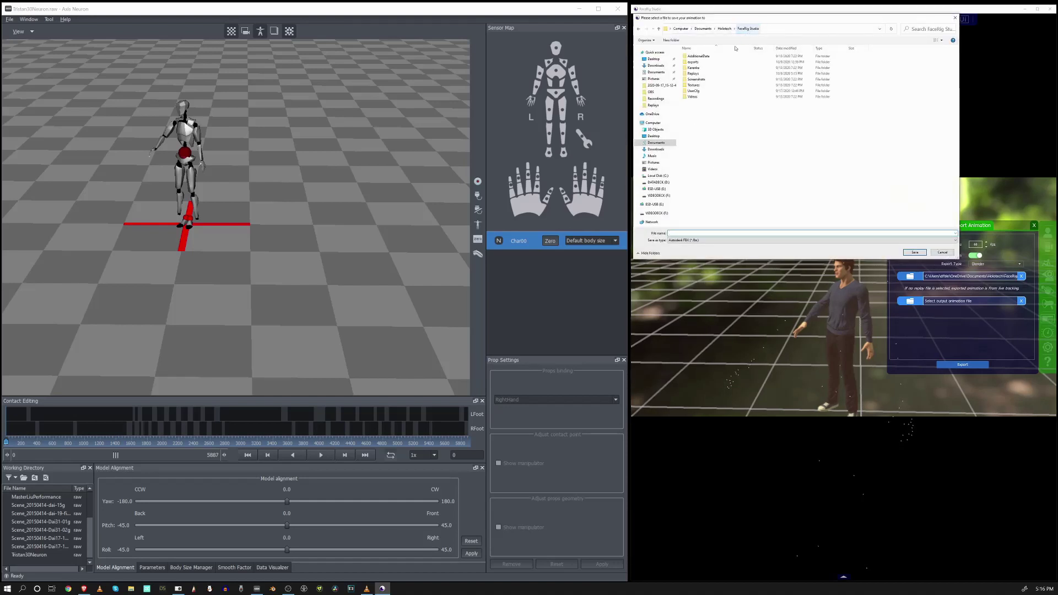
{"action": "left_click", "coordinate": [705, 62]}
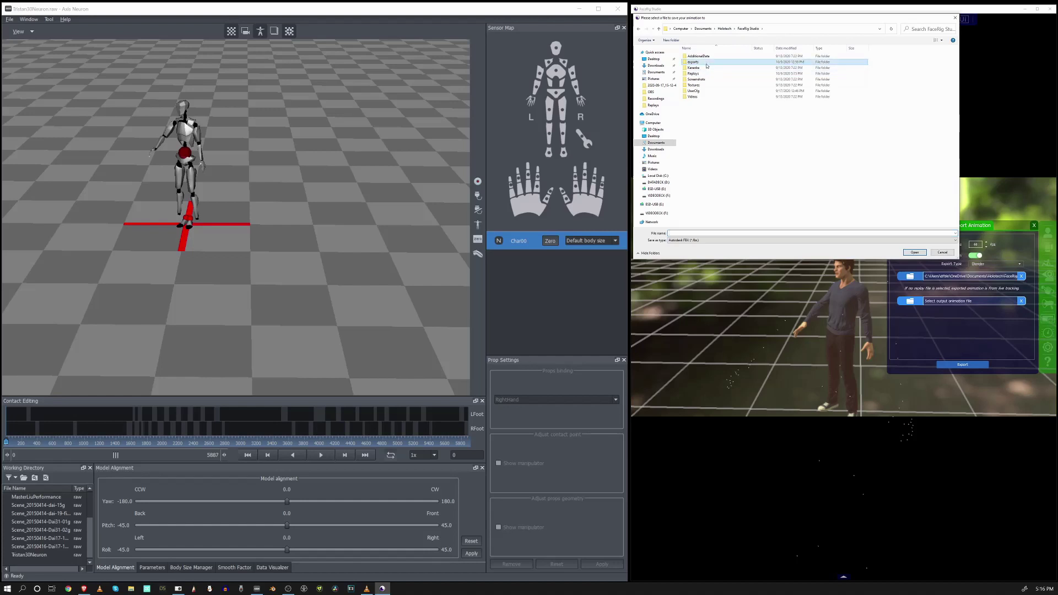
{"action": "double_click", "coordinate": [690, 64]}
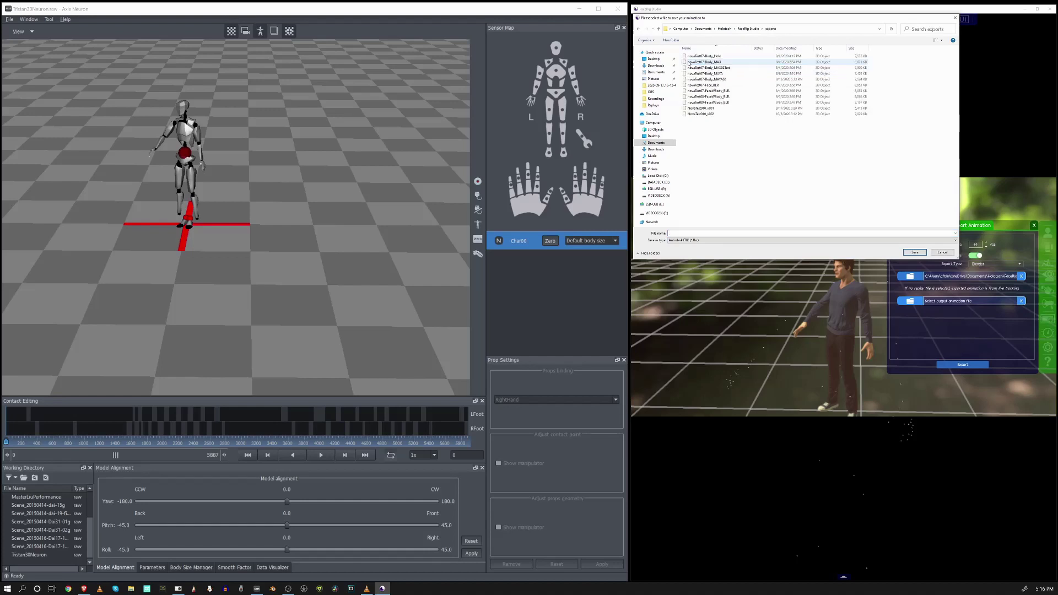
{"action": "left_click", "coordinate": [709, 115]}
{"action": "double_click", "coordinate": [707, 233]}
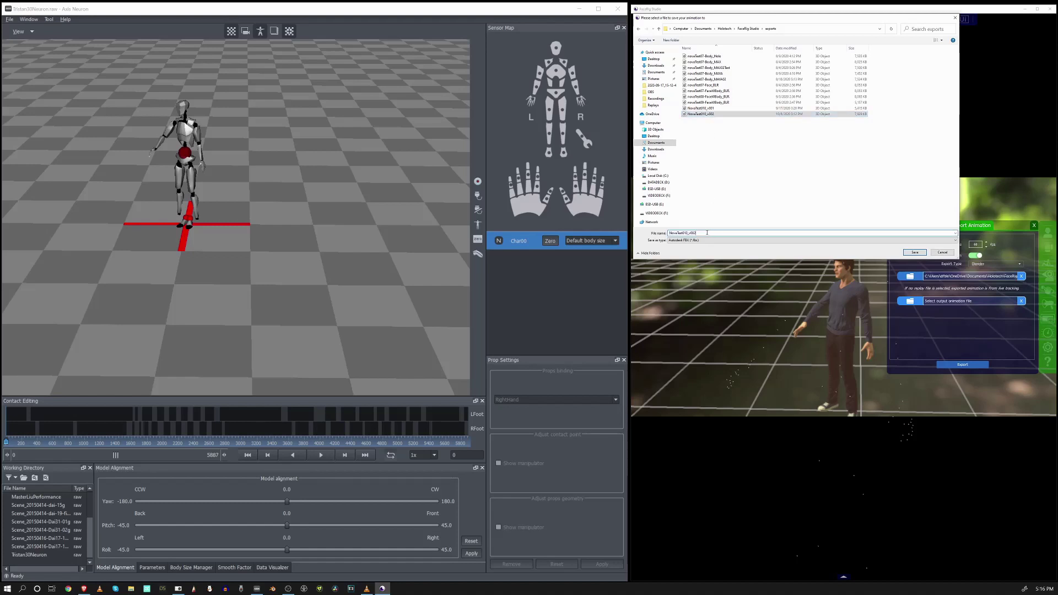
{"action": "key", "text": "BackSpace"}
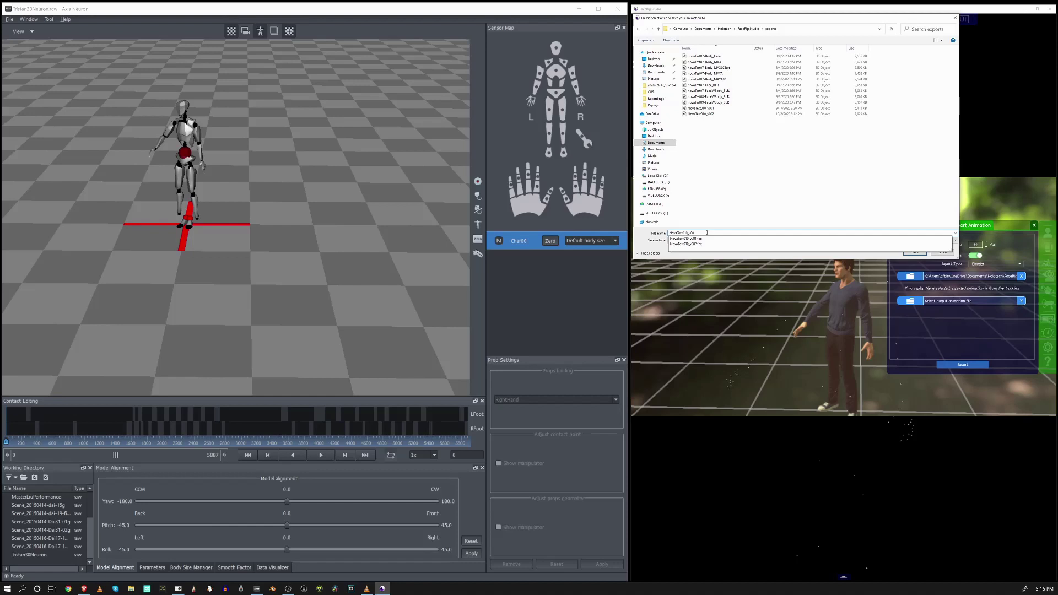
{"action": "type", "text": "3"}
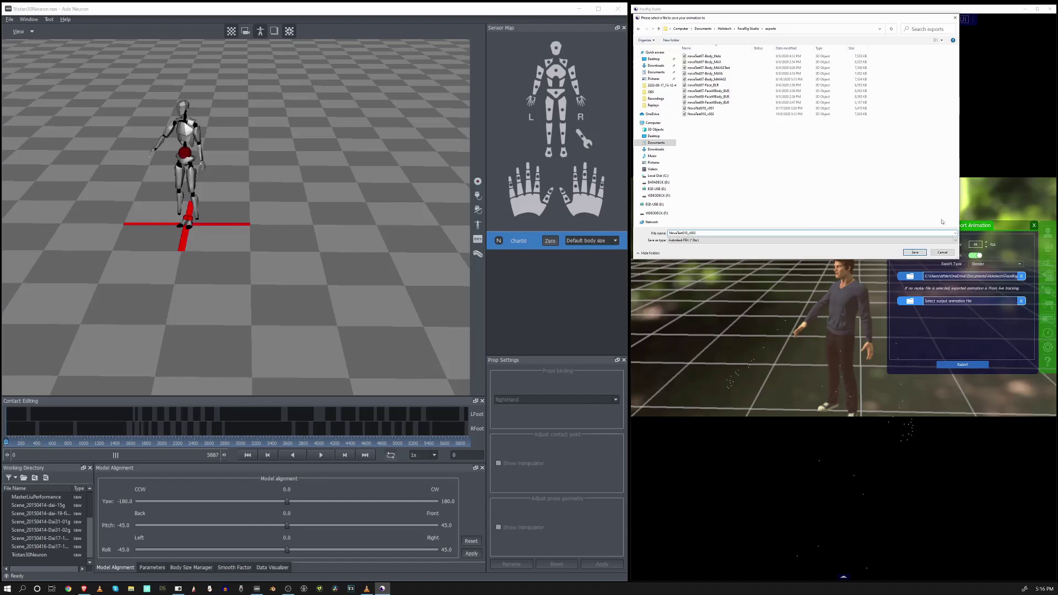
{"action": "left_click", "coordinate": [918, 254]}
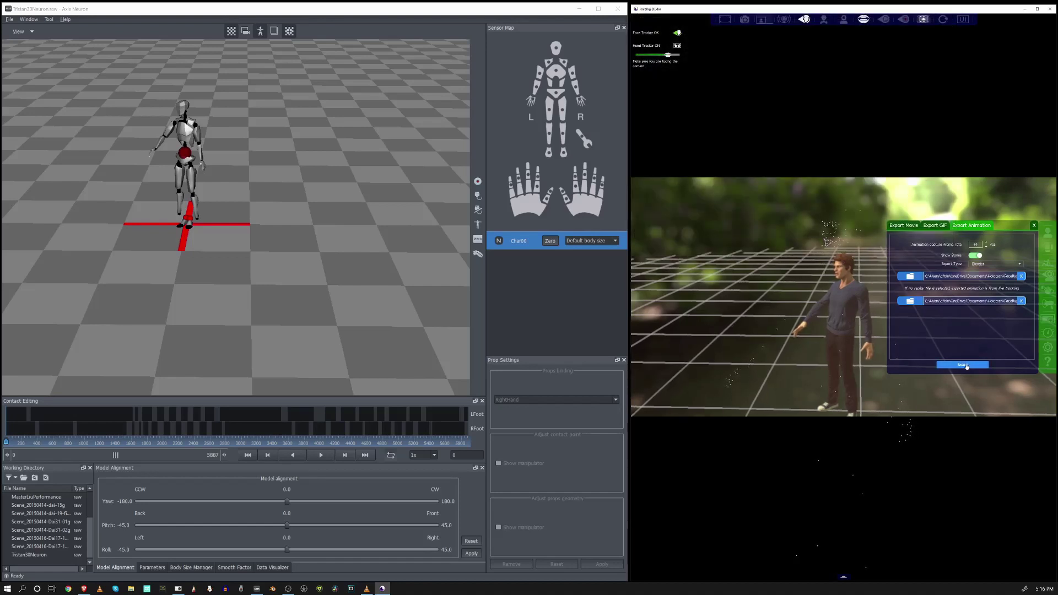
{"action": "left_click", "coordinate": [966, 365]}
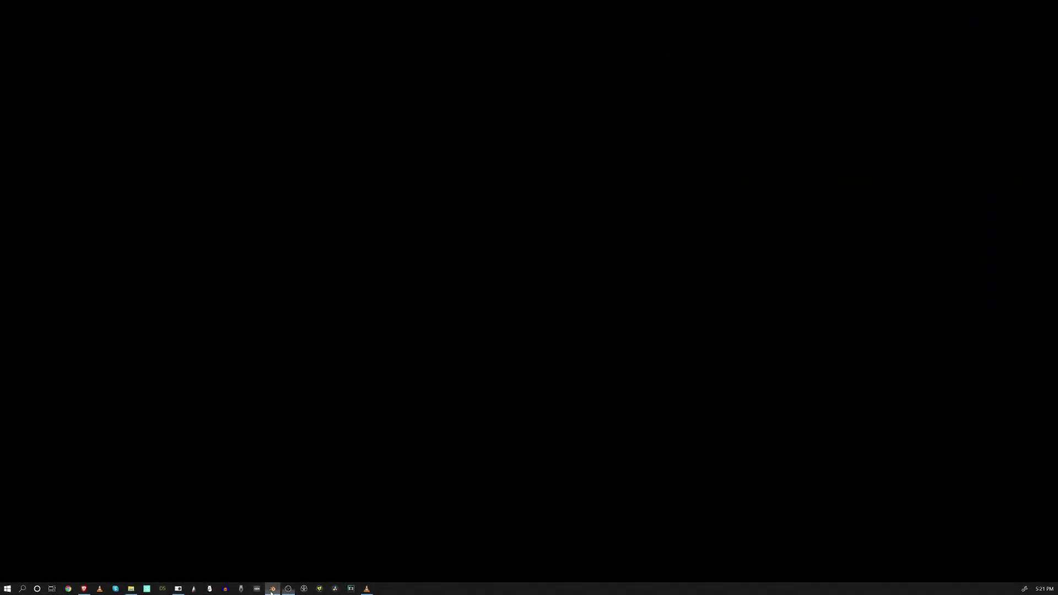
Launch Blender, dismiss the splash screen and set the viewport to the top orthographic view.
{"action": "left_click", "coordinate": [273, 589]}
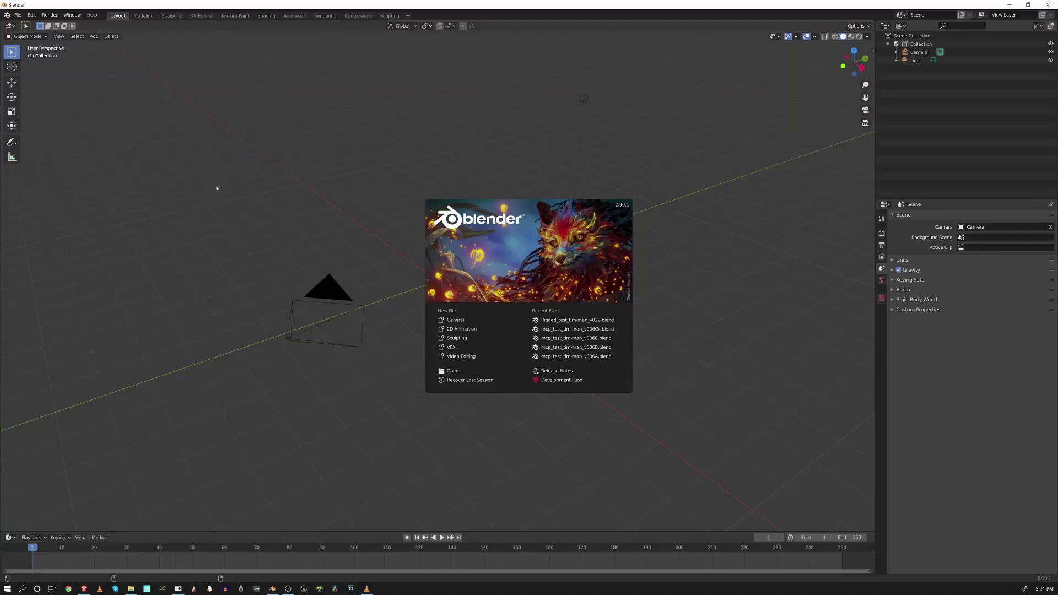
{"action": "left_click", "coordinate": [221, 188]}
{"action": "middle_click_drag", "start_coordinate": [231, 189], "coordinate": [378, 295]}
{"action": "key", "text": "KP_7"}
{"action": "scroll", "coordinate": [429, 274], "scroll_direction": "down", "scroll_amount": 3}
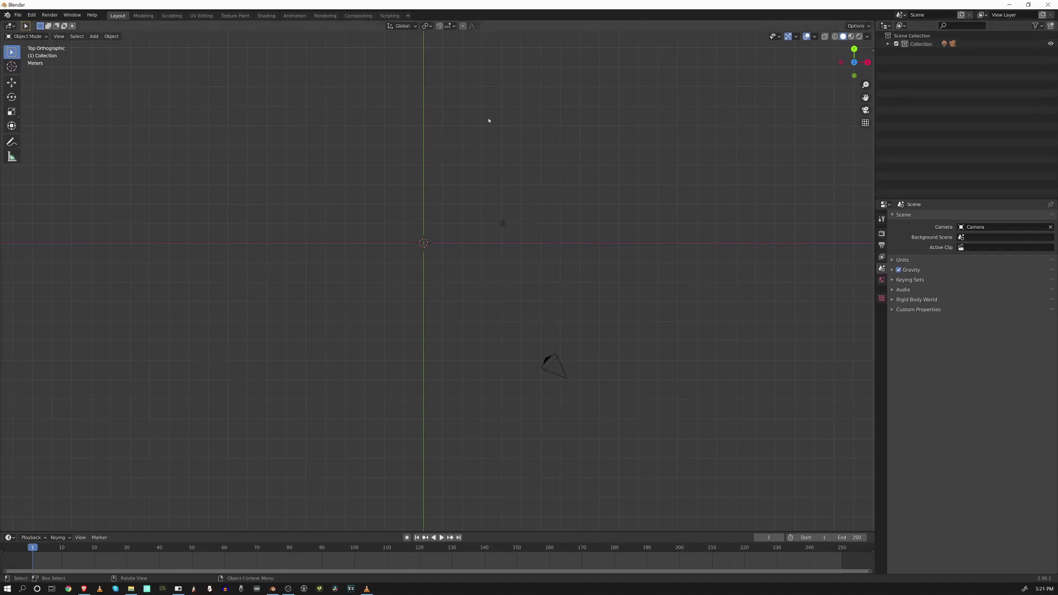
Import the FBX animation exported from FaceRig Studio into the scene and view the empties in perspective.
{"action": "left_click", "coordinate": [18, 15]}
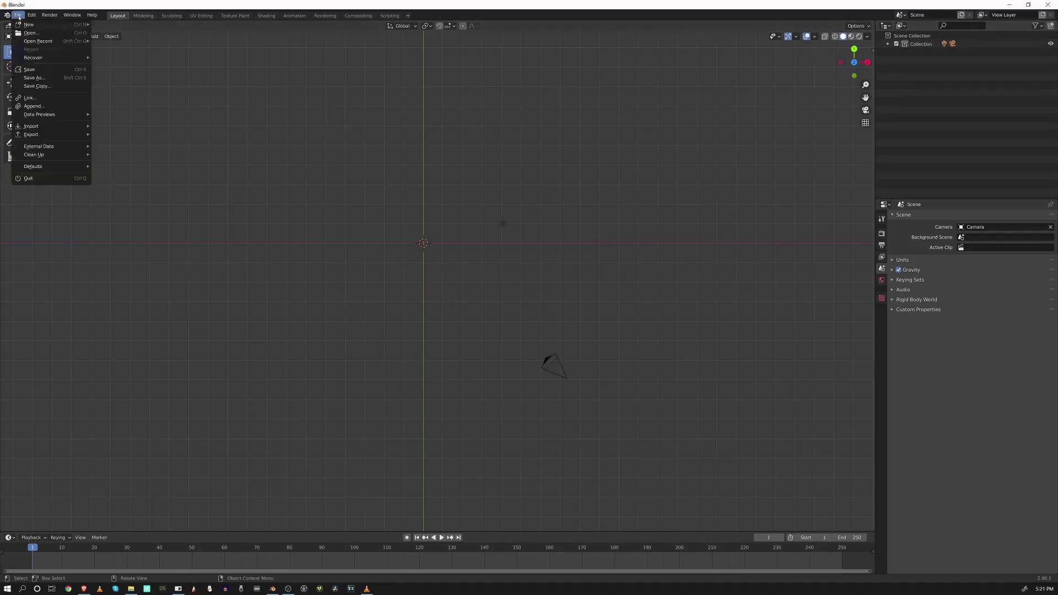
{"action": "mouse_move", "coordinate": [31, 126]}
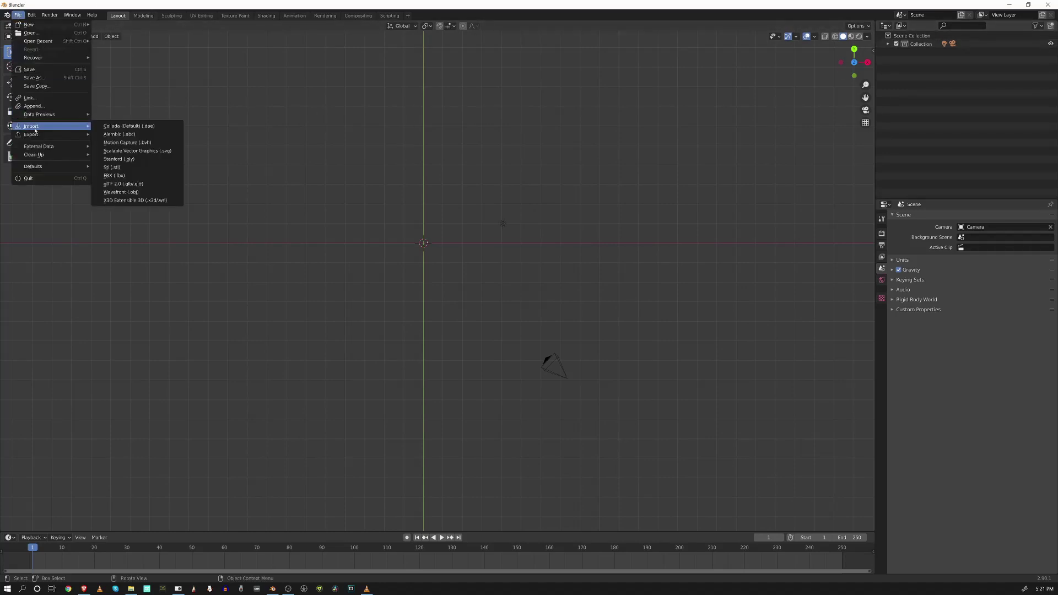
{"action": "left_click", "coordinate": [120, 176]}
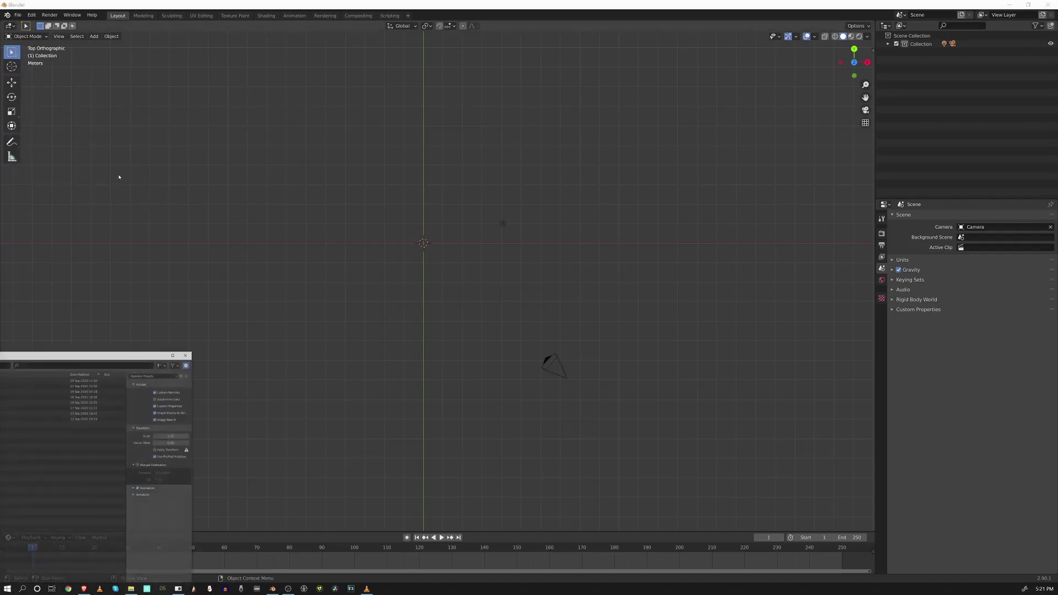
{"action": "left_click", "coordinate": [177, 353]}
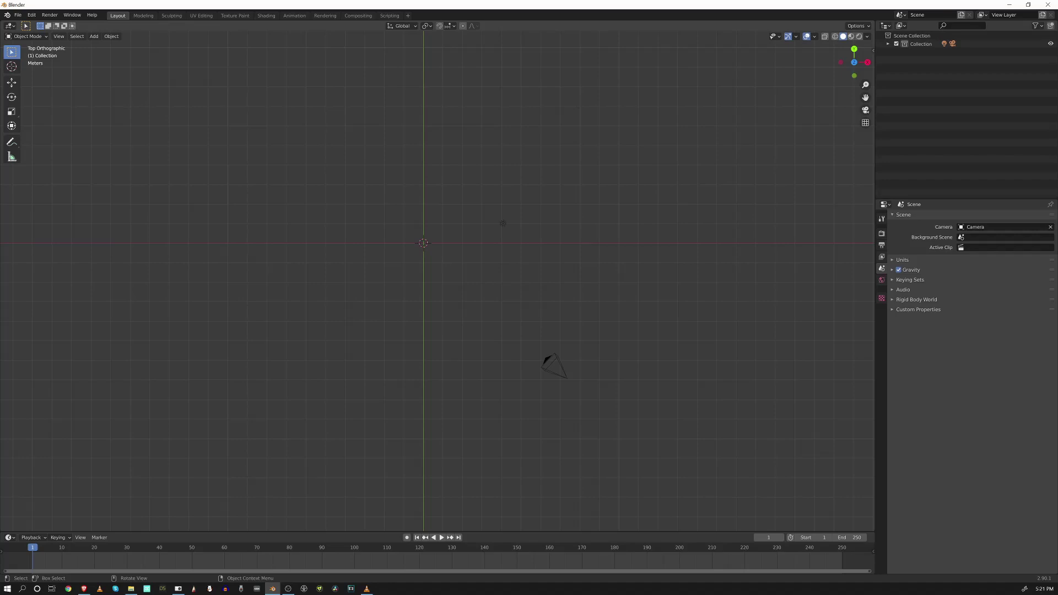
{"action": "middle_click_drag", "start_coordinate": [579, 225], "coordinate": [485, 347]}
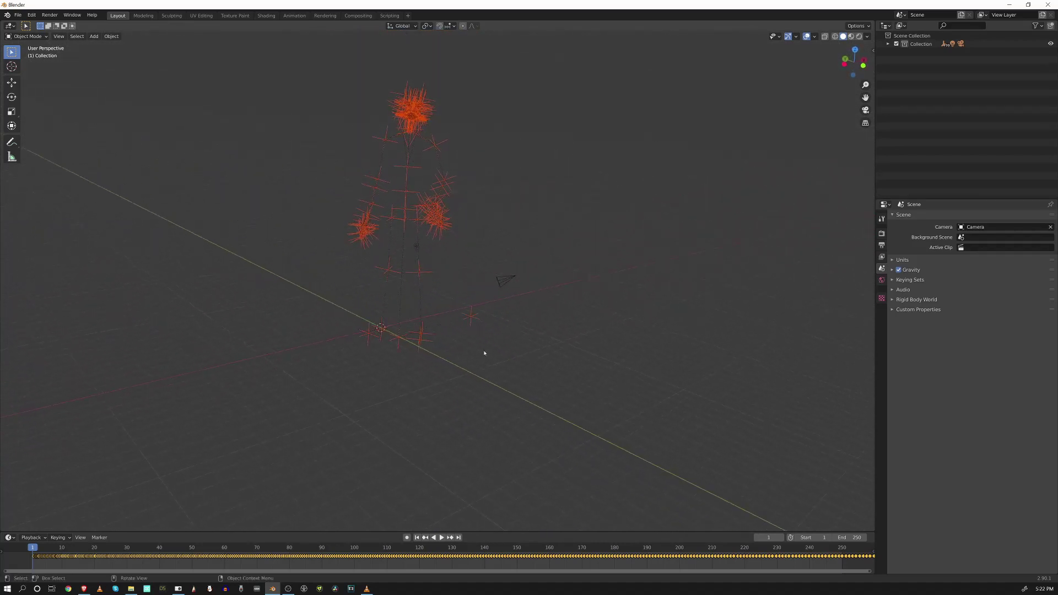
{"action": "mouse_move", "coordinate": [509, 398]}
{"action": "middle_mouse_down"}
{"action": "mouse_move", "coordinate": [516, 386]}
{"action": "mouse_move", "coordinate": [504, 395]}
{"action": "mouse_move", "coordinate": [496, 381]}
{"action": "middle_mouse_up"}
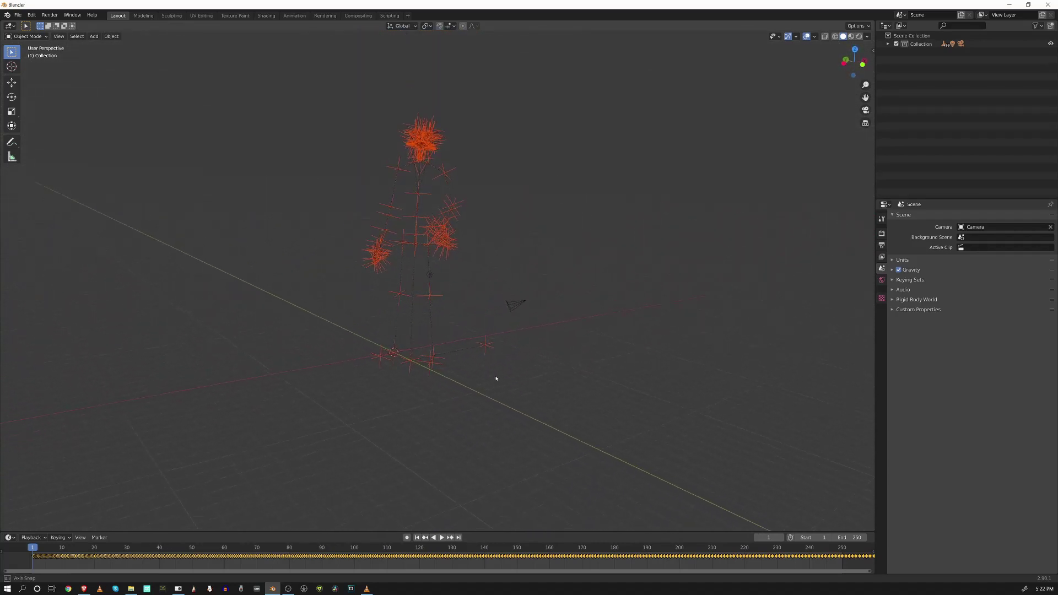
Set the scene's end frame to 1700 and fit the timeline to the full range of imported keyframes.
{"action": "left_click", "coordinate": [854, 538]}
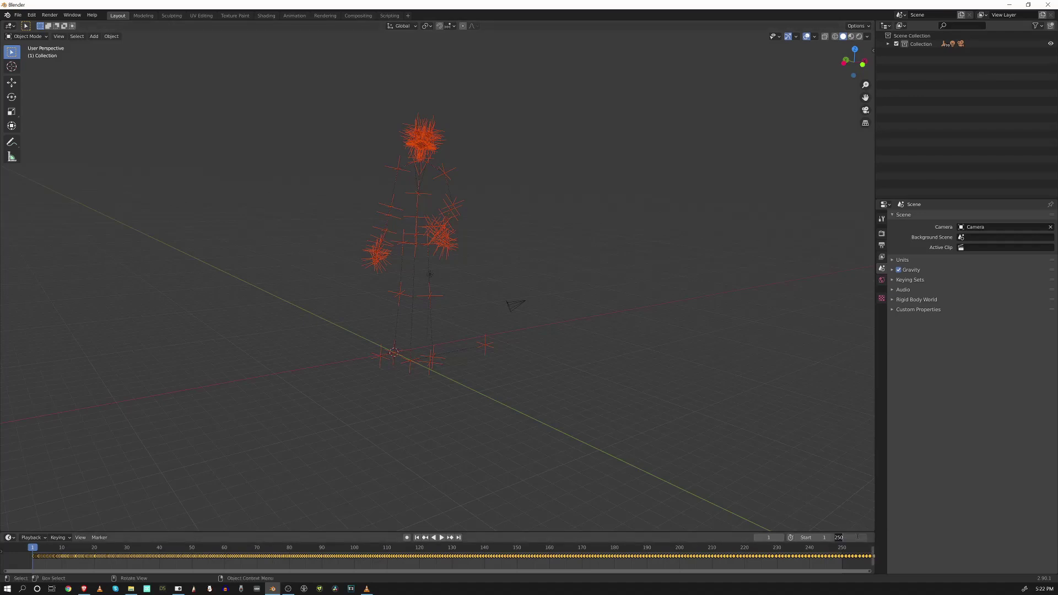
{"action": "type", "text": "1700"}
{"action": "key", "text": "Return"}
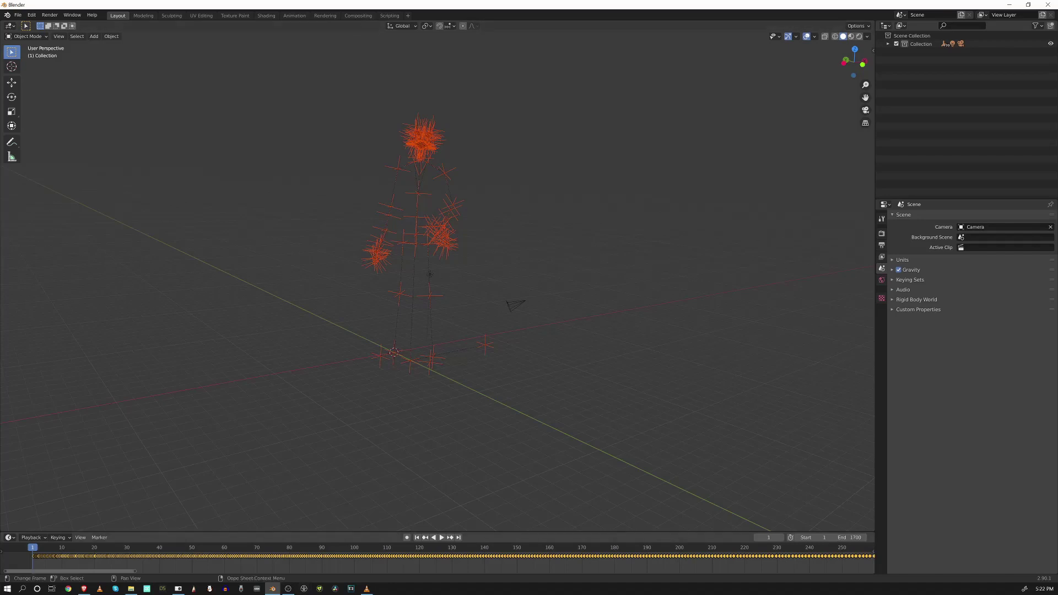
{"action": "scroll", "coordinate": [458, 573], "scroll_direction": "down", "scroll_amount": 4}
{"action": "scroll", "coordinate": [458, 573], "scroll_direction": "down", "scroll_amount": 6}
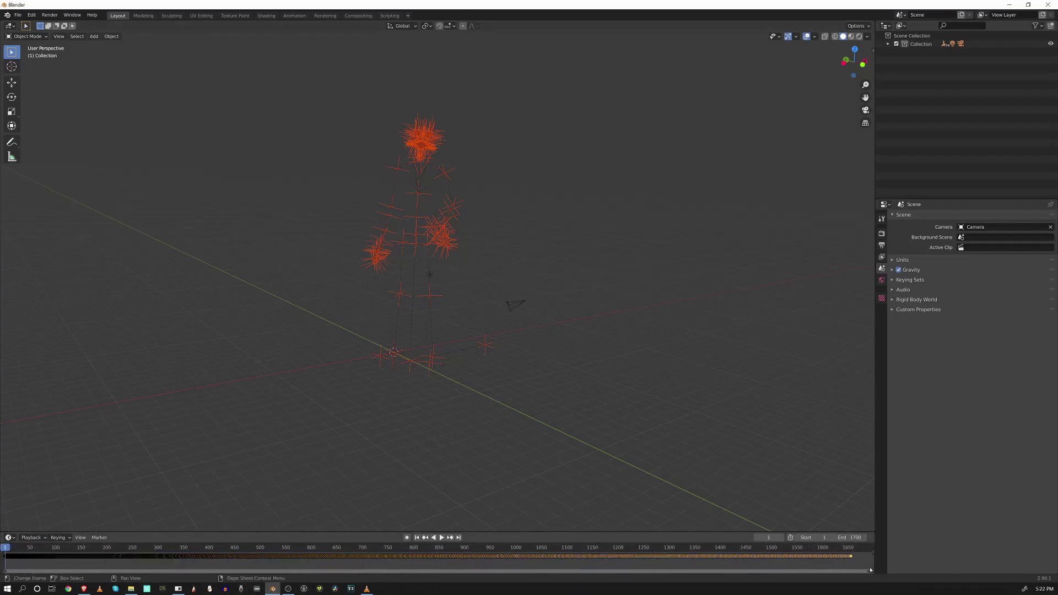
Go to the last keyframe of the imported animation and set the scene's end frame to 1657.
{"action": "left_click", "coordinate": [850, 551]}
{"action": "key", "text": "space"}
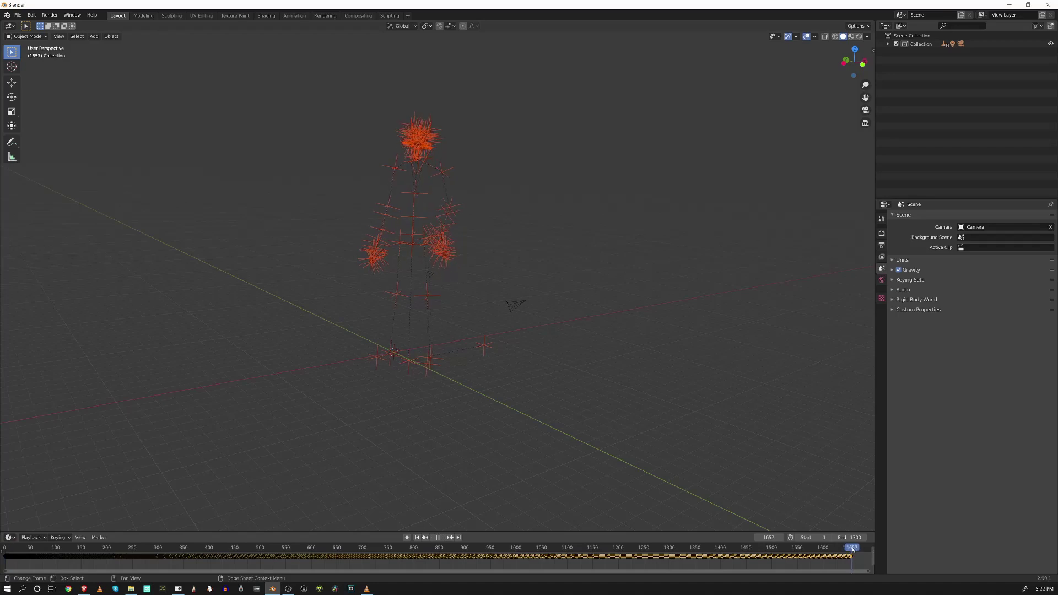
{"action": "key", "text": "space"}
{"action": "double_click", "coordinate": [855, 537]}
{"action": "type", "text": "1701"}
{"action": "key", "text": "BackSpace"}
{"action": "key", "text": "BackSpace"}
{"action": "key", "text": "BackSpace"}
{"action": "key", "text": "Return"}
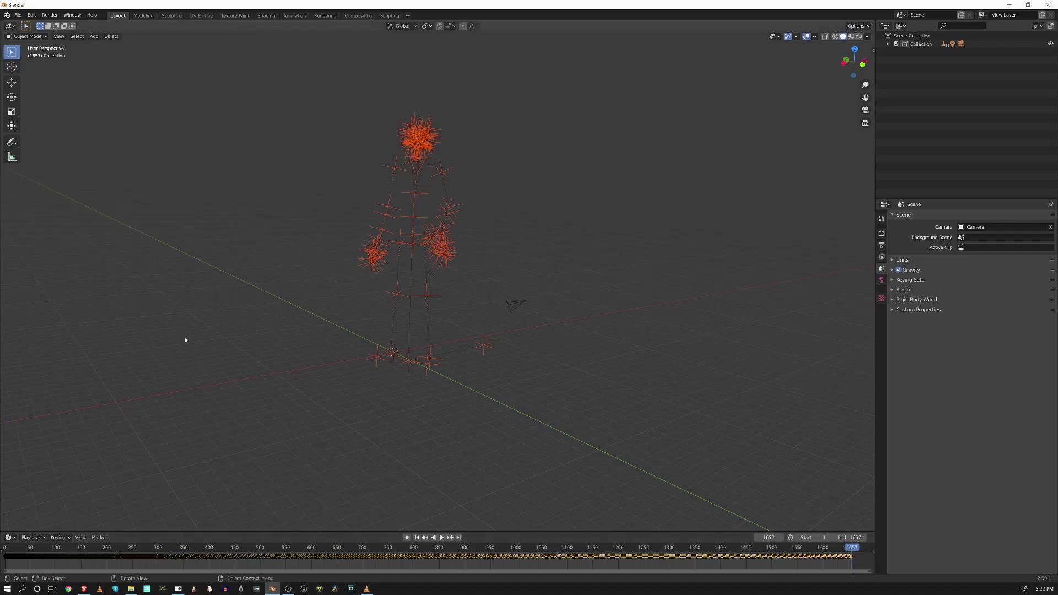
Select the Character root empty at the figure's base and show its location, rotation and scale values.
{"action": "middle_click_drag", "start_coordinate": [359, 428], "coordinate": [545, 331]}
{"action": "middle_click_drag", "start_coordinate": [483, 354], "coordinate": [440, 166]}
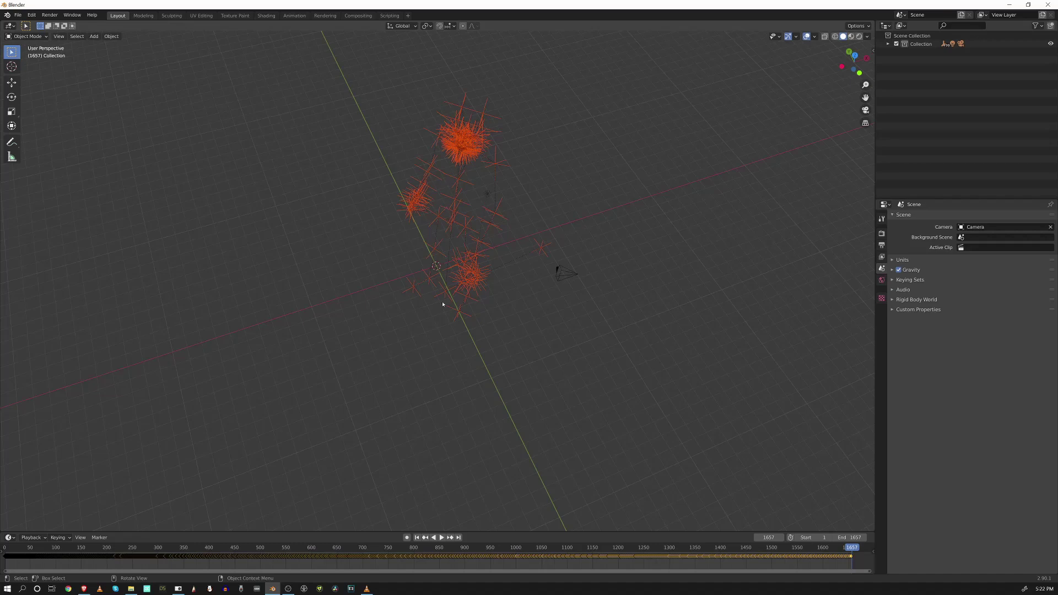
{"action": "key", "text": "n"}
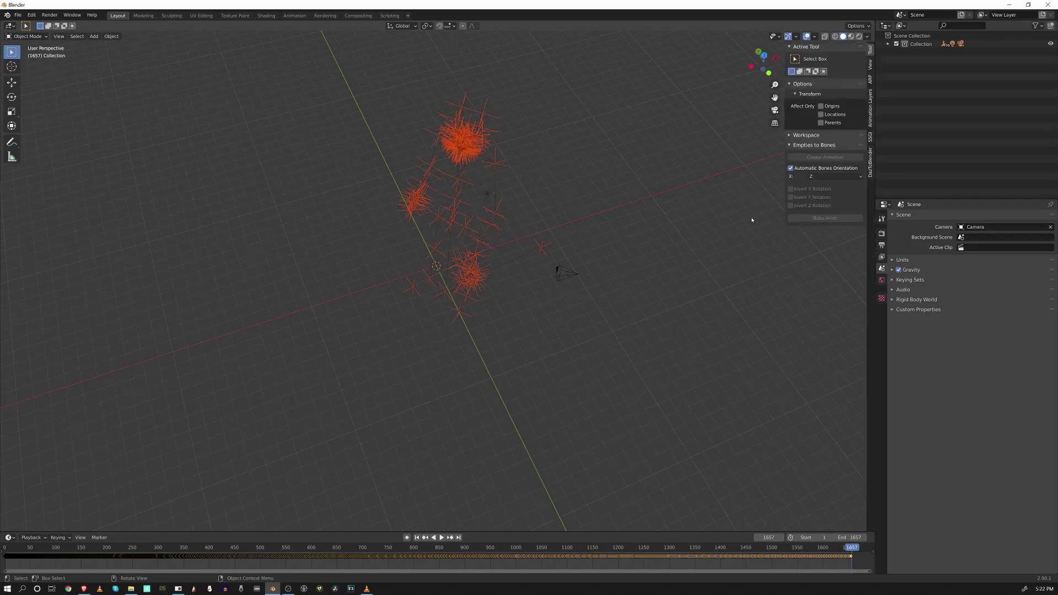
{"action": "left_click", "coordinate": [442, 296]}
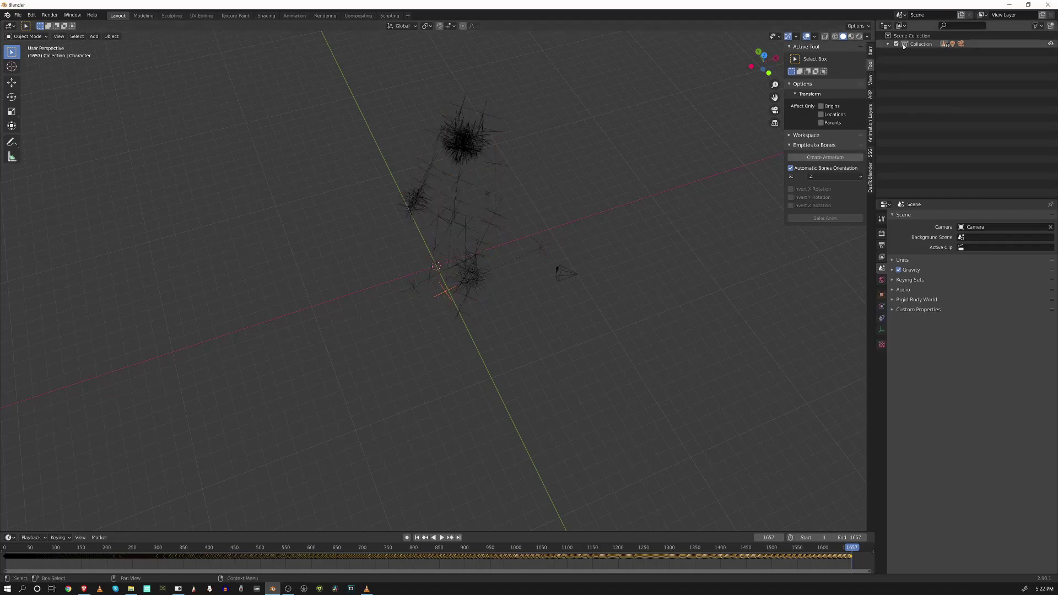
{"action": "left_click", "coordinate": [871, 50]}
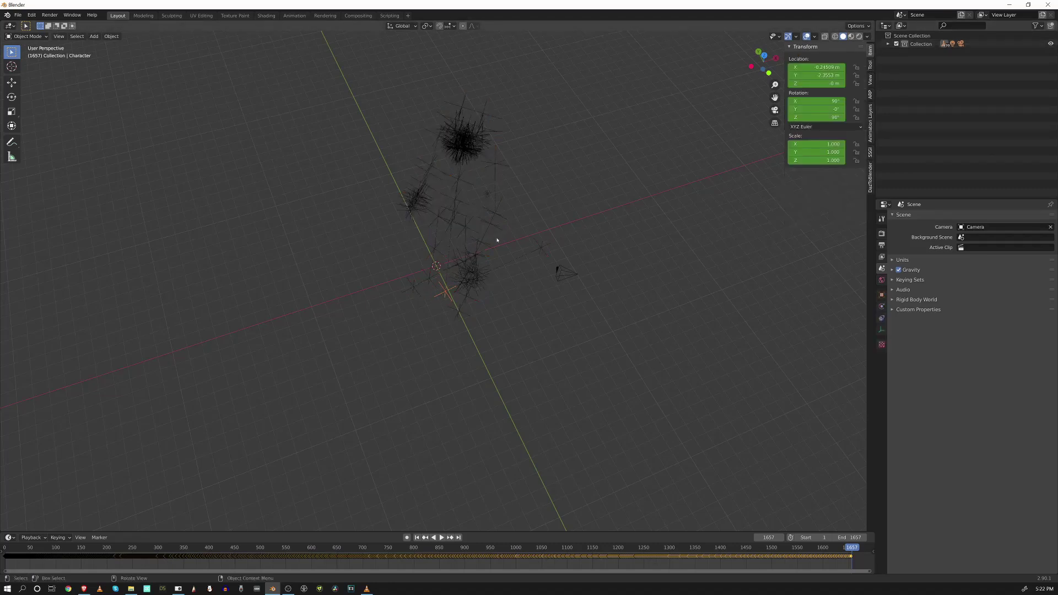
{"action": "middle_click_drag", "start_coordinate": [487, 281], "coordinate": [489, 308]}
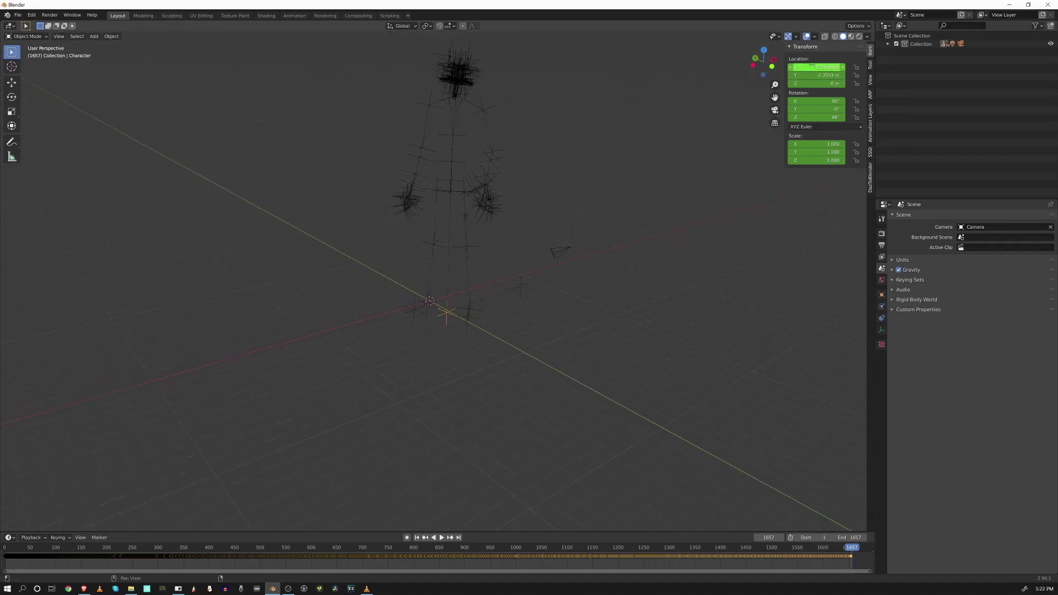
{"action": "middle_click_drag", "start_coordinate": [479, 355], "coordinate": [470, 314]}
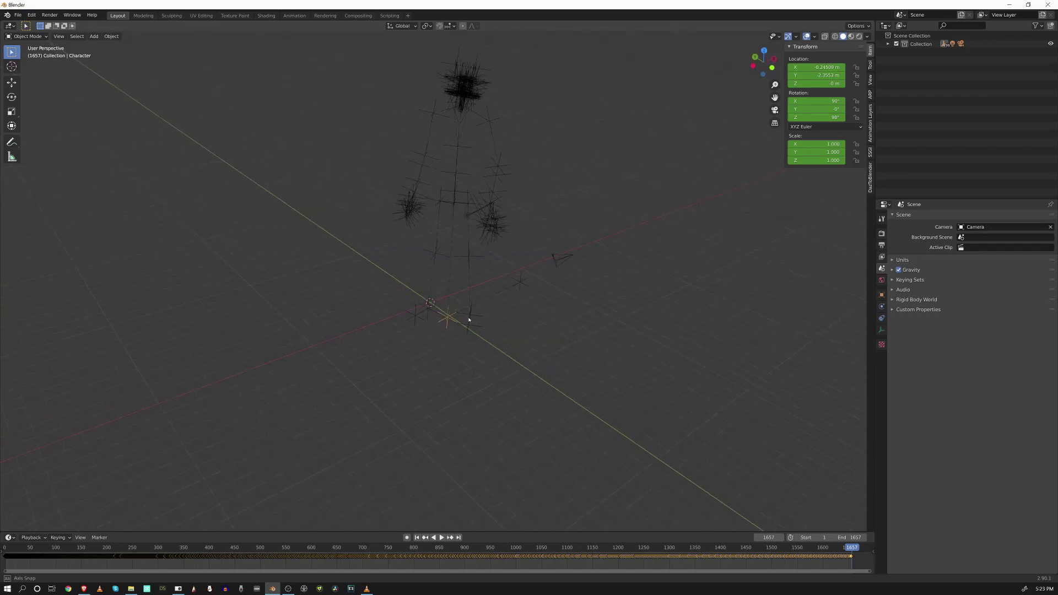
{"action": "middle_click_drag", "start_coordinate": [484, 371], "coordinate": [442, 368]}
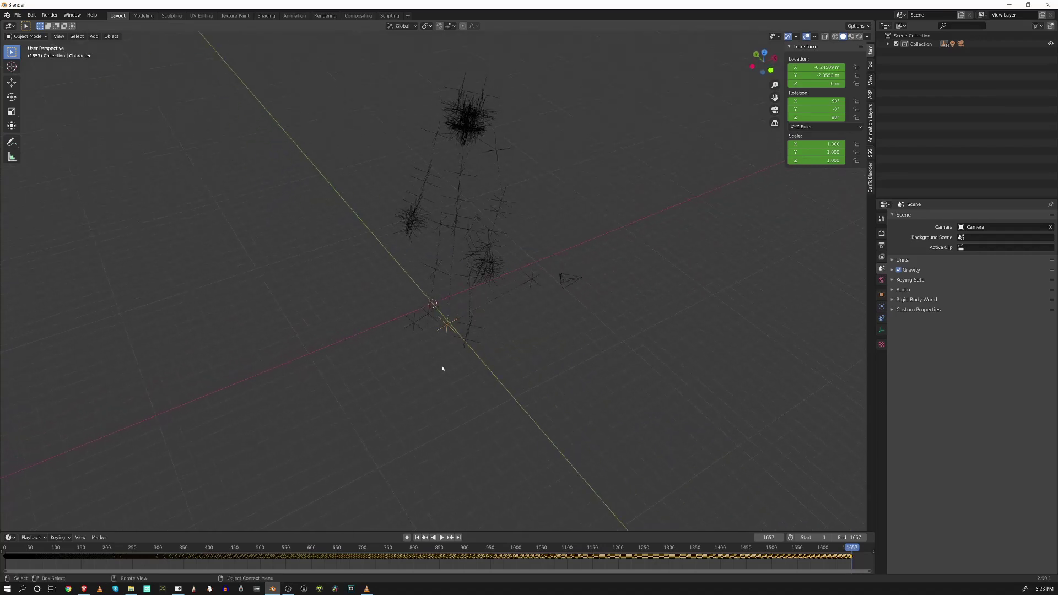
Rotate the Character root empty around the vertical axis to a Z rotation of about 159°.
{"action": "left_click", "coordinate": [12, 97]}
{"action": "left_click_drag", "start_coordinate": [448, 350], "coordinate": [476, 376]}
{"action": "middle_click_drag", "start_coordinate": [476, 376], "coordinate": [456, 335]}
{"action": "left_click_drag", "start_coordinate": [456, 335], "coordinate": [457, 332]}
{"action": "mouse_move", "coordinate": [457, 332]}
{"action": "middle_mouse_down"}
{"action": "mouse_move", "coordinate": [444, 349]}
{"action": "mouse_move", "coordinate": [437, 270]}
{"action": "mouse_move", "coordinate": [553, 325]}
{"action": "mouse_move", "coordinate": [515, 413]}
{"action": "mouse_move", "coordinate": [452, 319]}
{"action": "middle_mouse_up"}
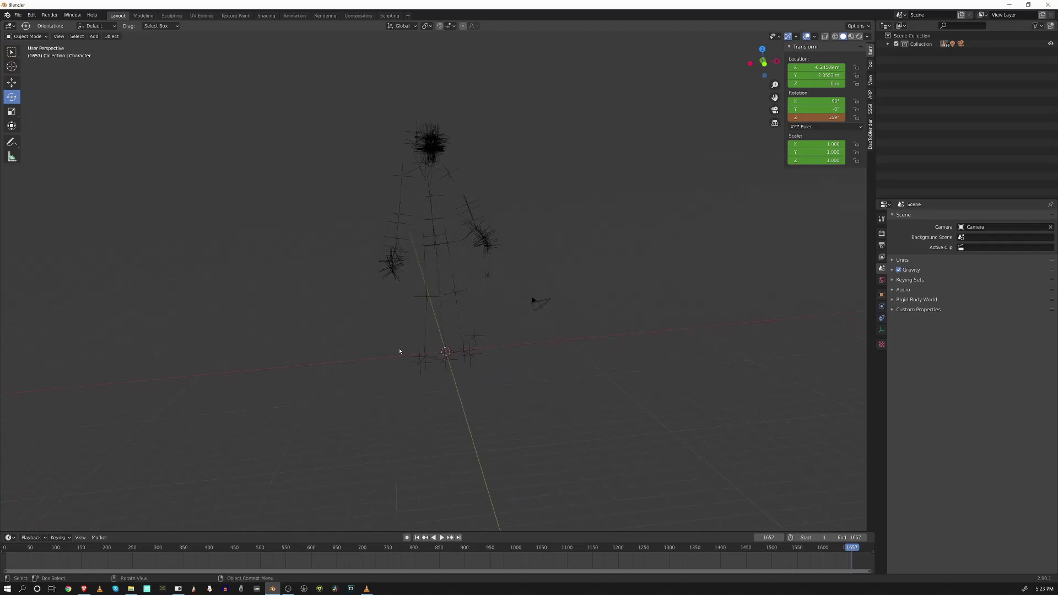
Reselect the rotated Character root empty at the figure's feet with its rotation handles shown.
{"action": "middle_click_drag", "start_coordinate": [418, 353], "coordinate": [446, 309]}
{"action": "left_click", "coordinate": [457, 298]}
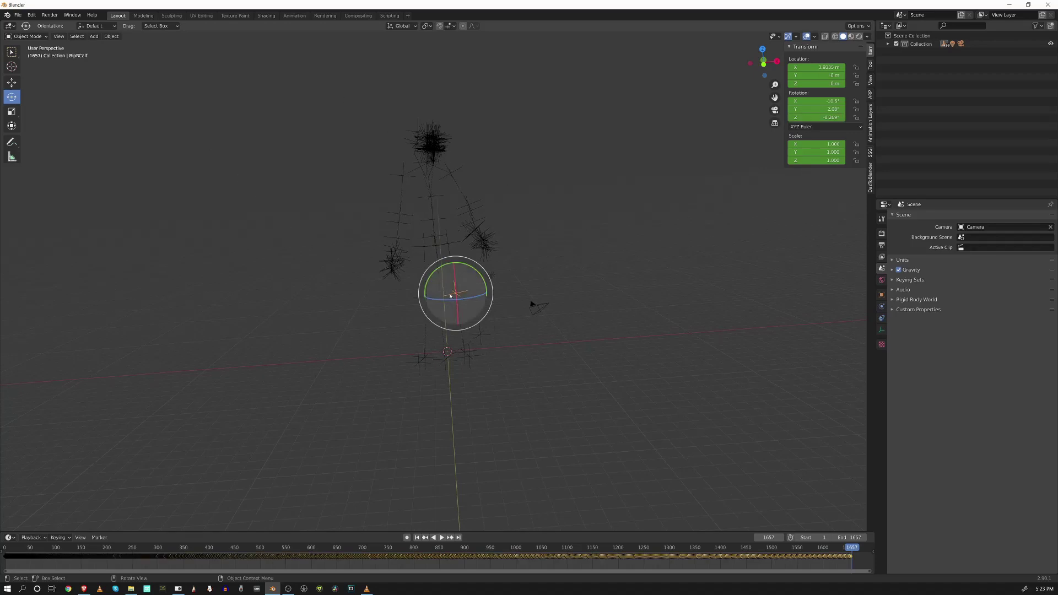
{"action": "middle_click_drag", "start_coordinate": [528, 296], "coordinate": [540, 260]}
{"action": "scroll", "coordinate": [454, 387], "scroll_direction": "up", "scroll_amount": 1}
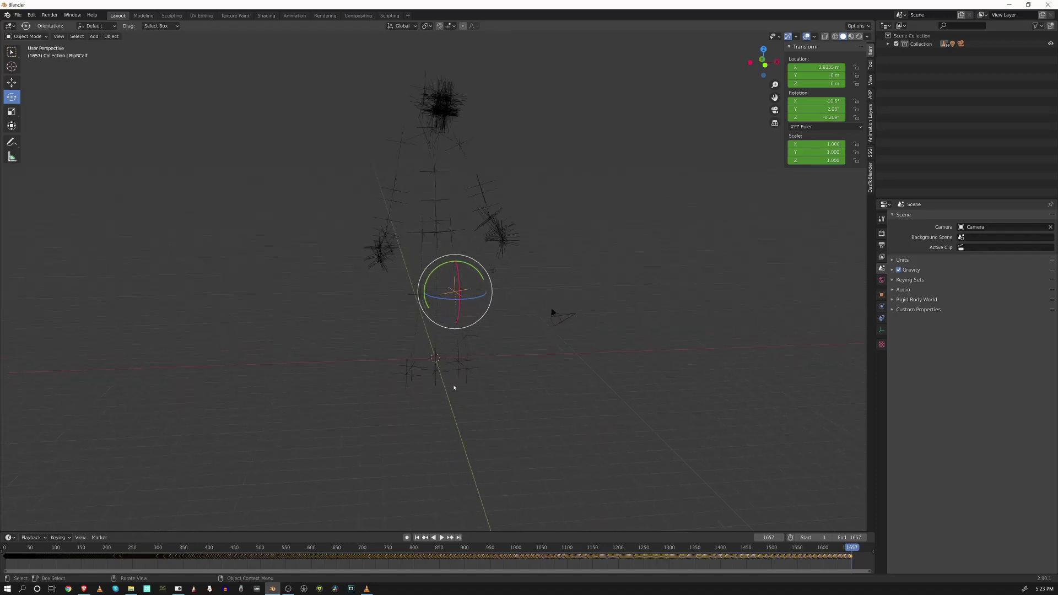
{"action": "middle_click_drag", "start_coordinate": [496, 393], "coordinate": [421, 392]}
{"action": "left_click", "coordinate": [445, 355]}
{"action": "middle_click_drag", "start_coordinate": [515, 371], "coordinate": [550, 373]}
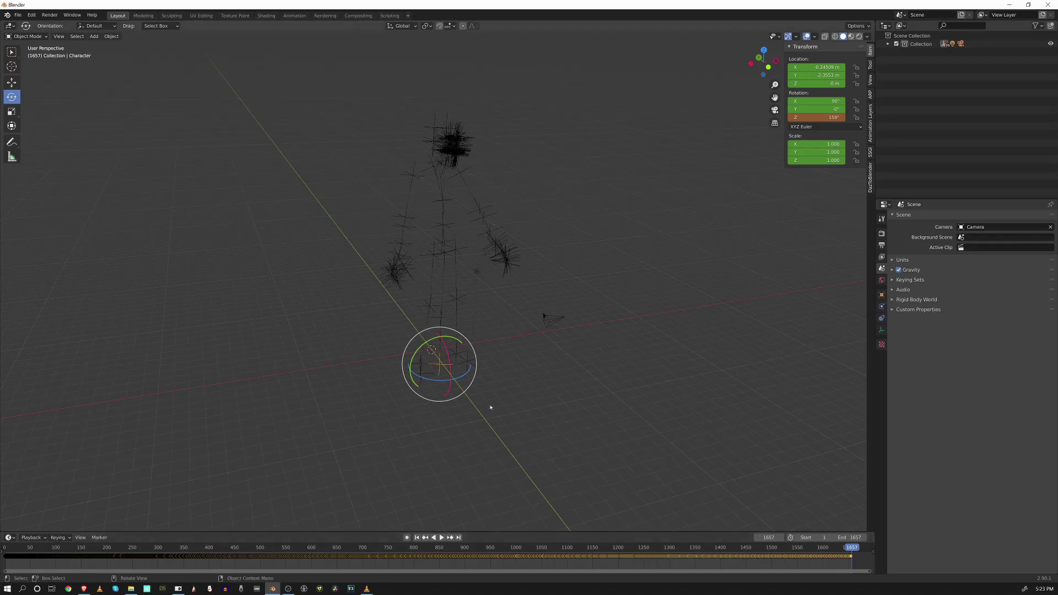
Create a second collection under the Scene Collection and move the Character hierarchy into it.
{"action": "left_click", "coordinate": [1051, 44]}
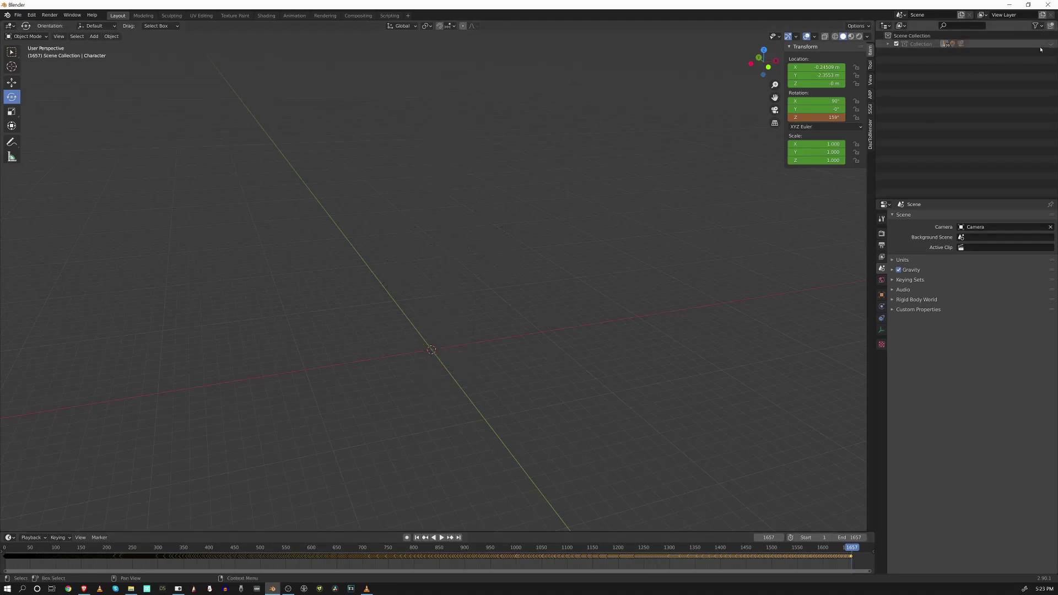
{"action": "key", "text": "alt+h"}
{"action": "right_click", "coordinate": [914, 58]}
{"action": "left_click", "coordinate": [898, 48]}
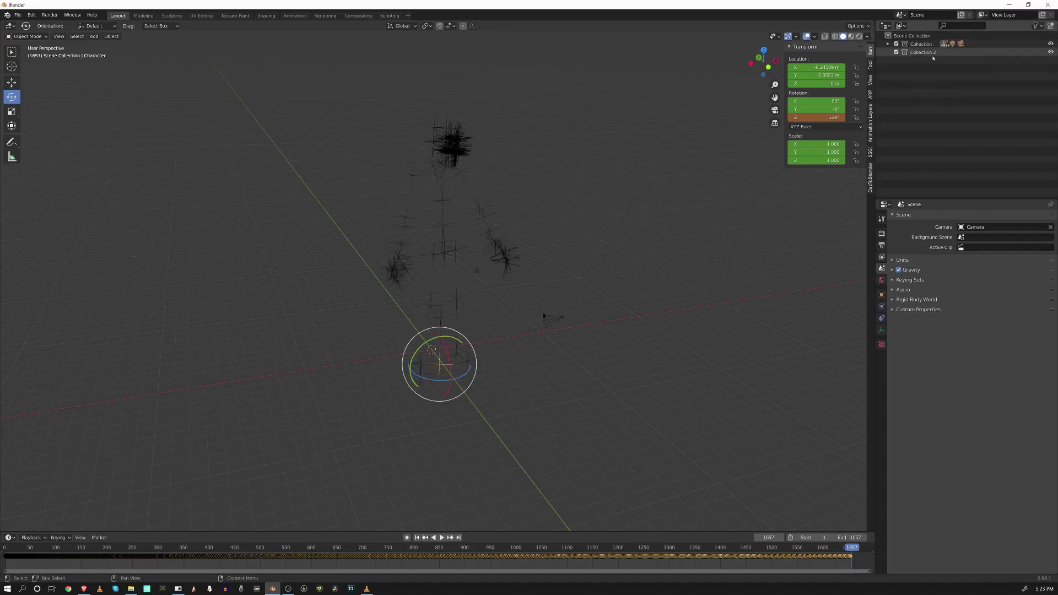
{"action": "left_click", "coordinate": [888, 44]}
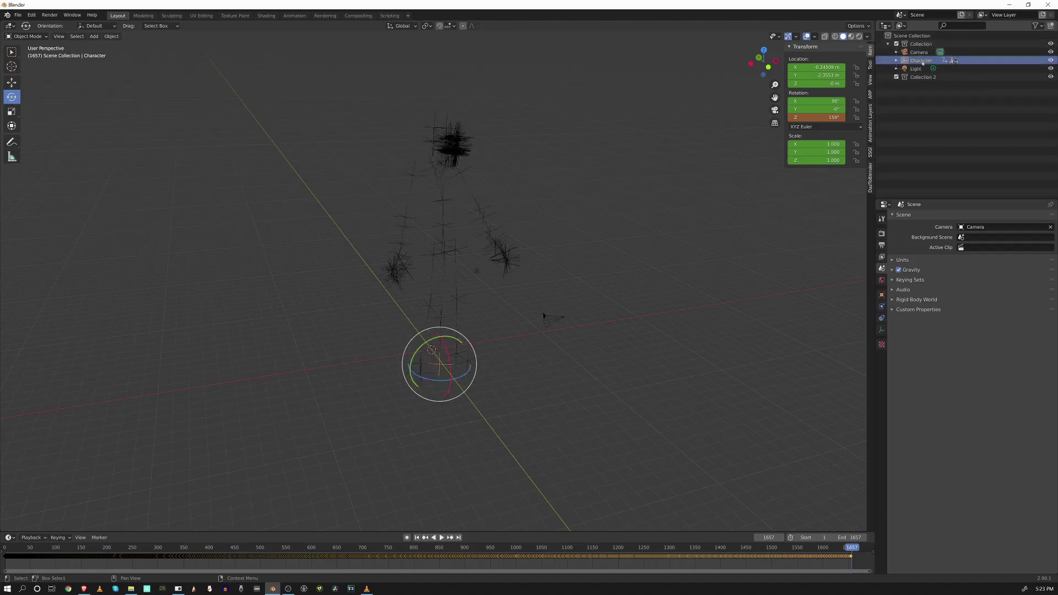
{"action": "left_click_drag", "start_coordinate": [904, 64], "coordinate": [913, 106]}
{"action": "left_click_drag", "start_coordinate": [906, 62], "coordinate": [919, 77]}
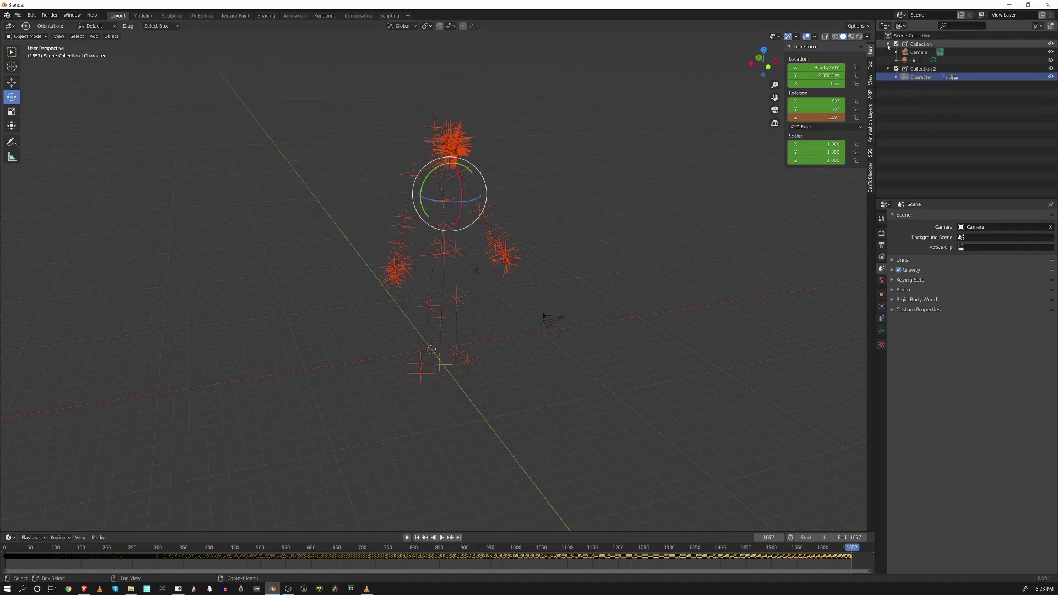
Hide the original collection holding the camera and light, and rename the new collection to CollectionMcpData.
{"action": "left_click", "coordinate": [888, 43]}
{"action": "left_click", "coordinate": [1051, 44]}
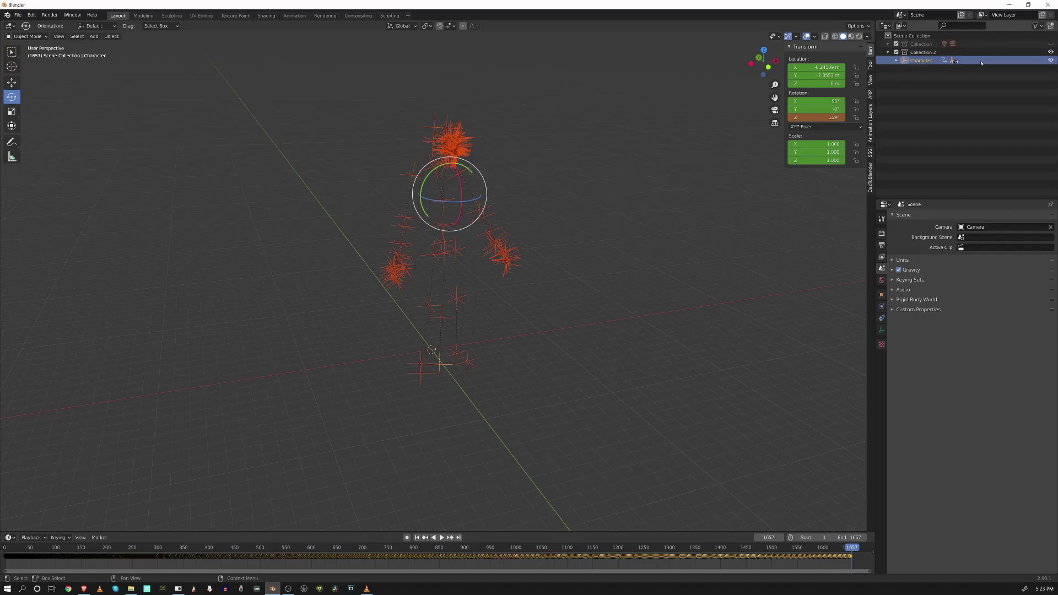
{"action": "double_click", "coordinate": [953, 52]}
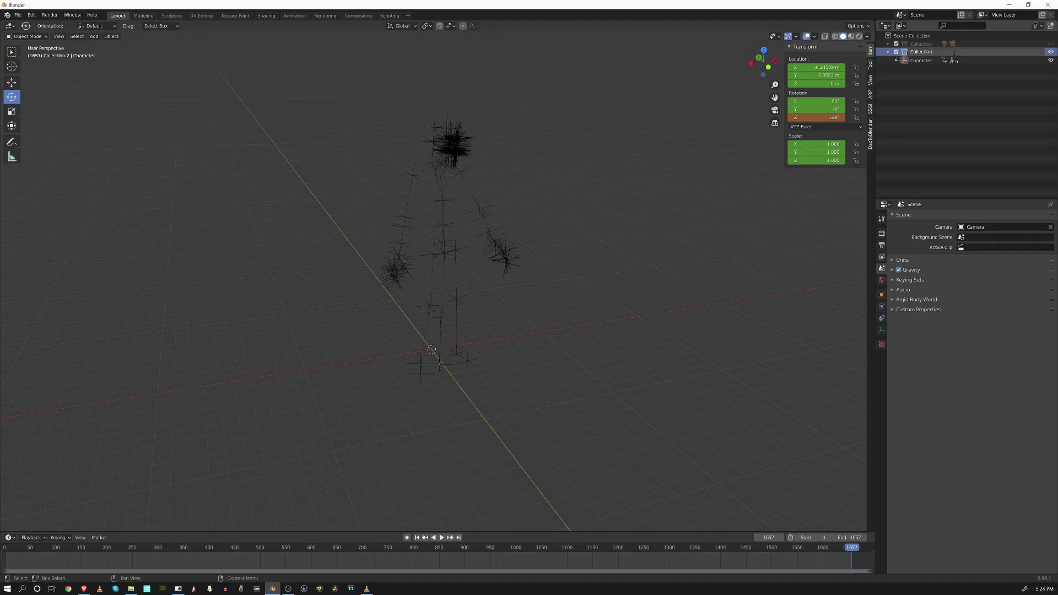
{"action": "type", "text": "McpData"}
{"action": "key", "text": "Return"}
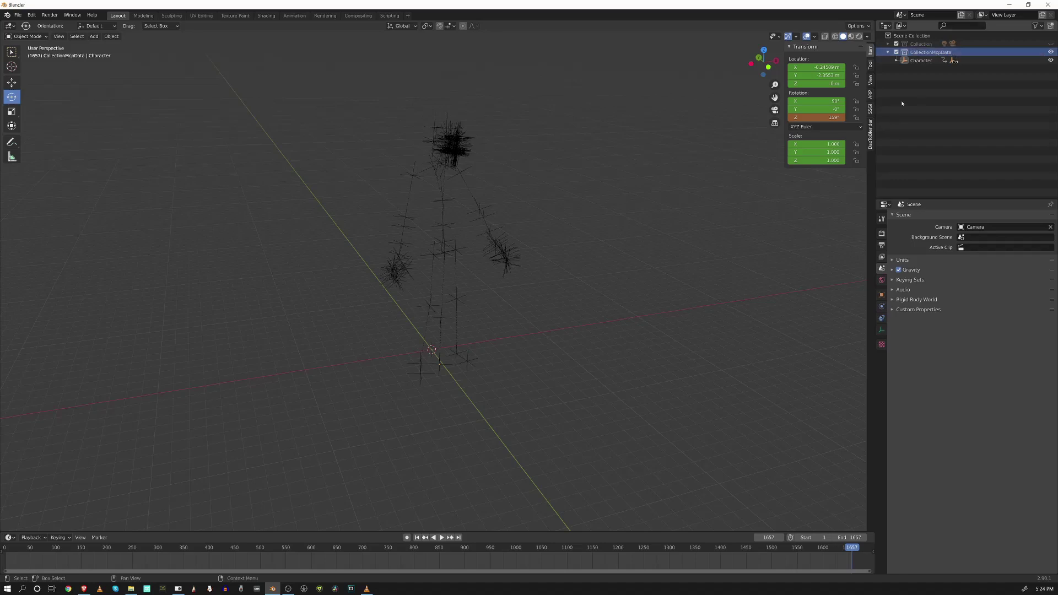
Select all empties of the Character hierarchy and reduce their display size to 0.09 m.
{"action": "left_click", "coordinate": [937, 61]}
{"action": "middle_click_drag", "start_coordinate": [652, 282], "coordinate": [606, 314]}
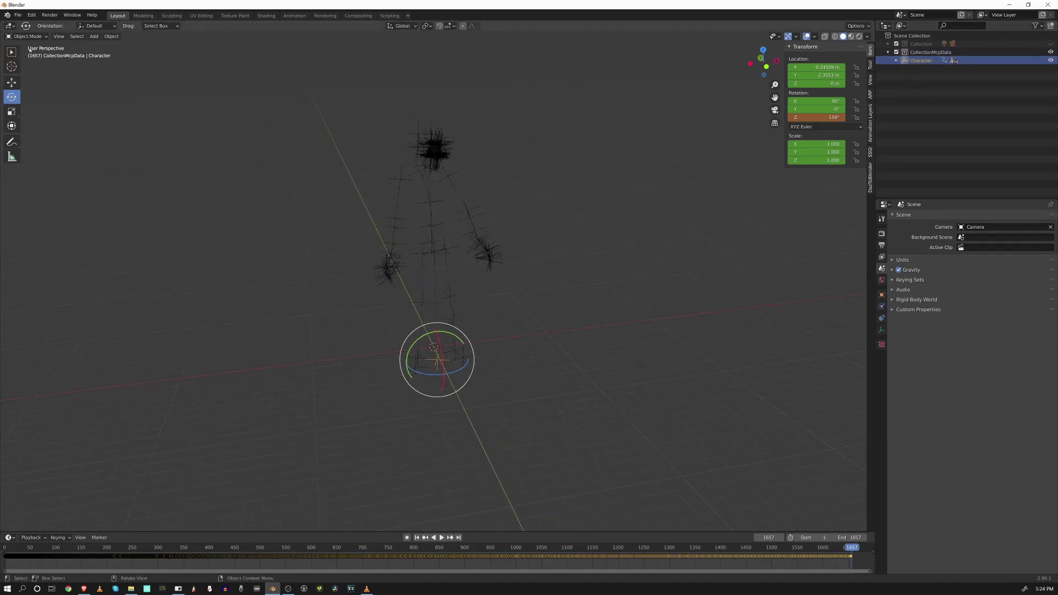
{"action": "left_click", "coordinate": [12, 52]}
{"action": "middle_click_drag", "start_coordinate": [496, 386], "coordinate": [530, 427]}
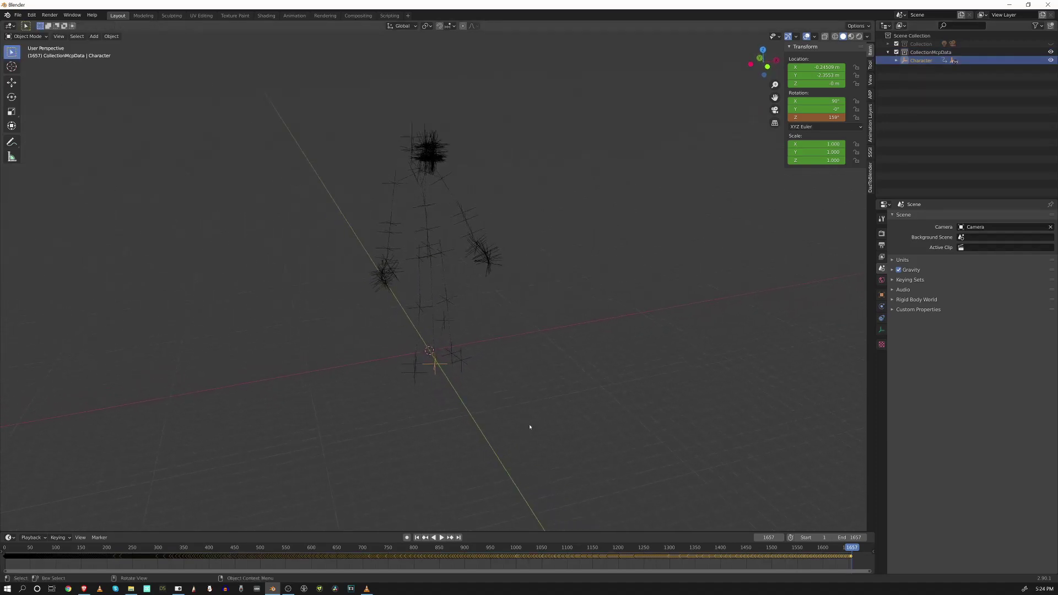
{"action": "key", "text": "a"}
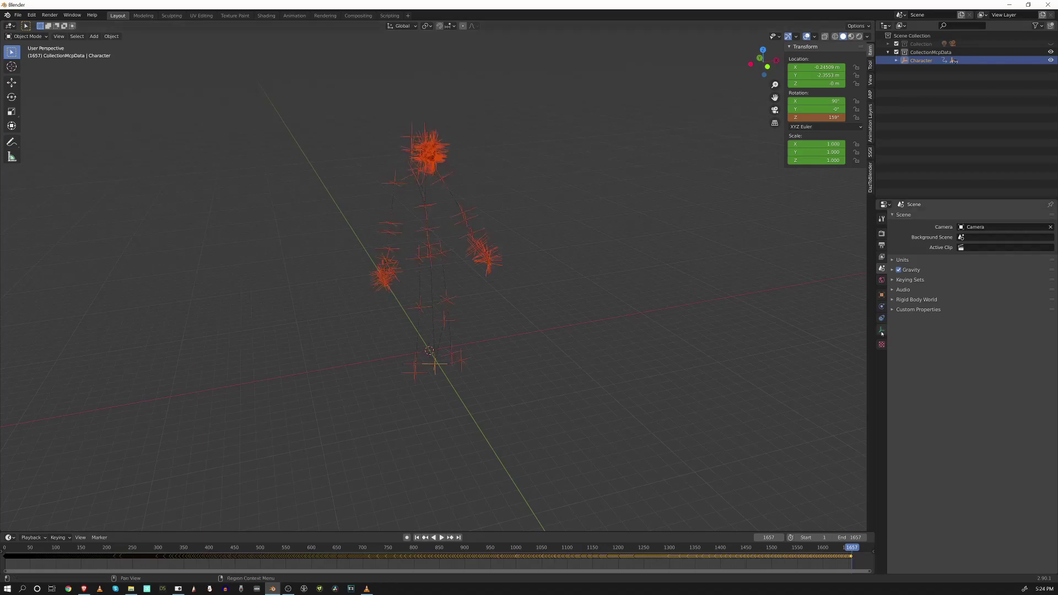
{"action": "left_click", "coordinate": [882, 329]}
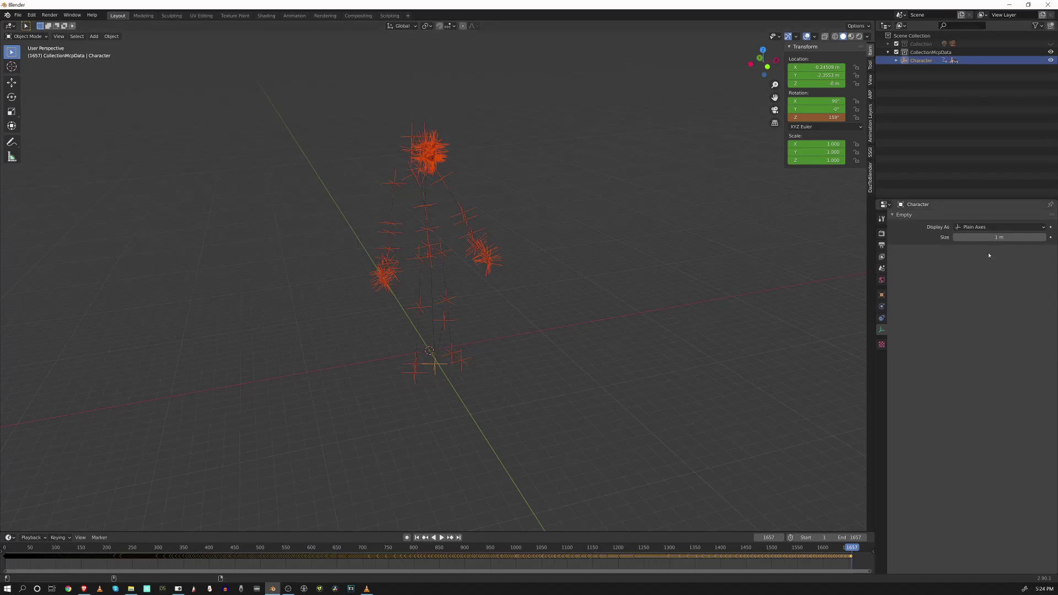
{"action": "left_click_drag", "start_coordinate": [998, 237], "coordinate": [960, 237]}
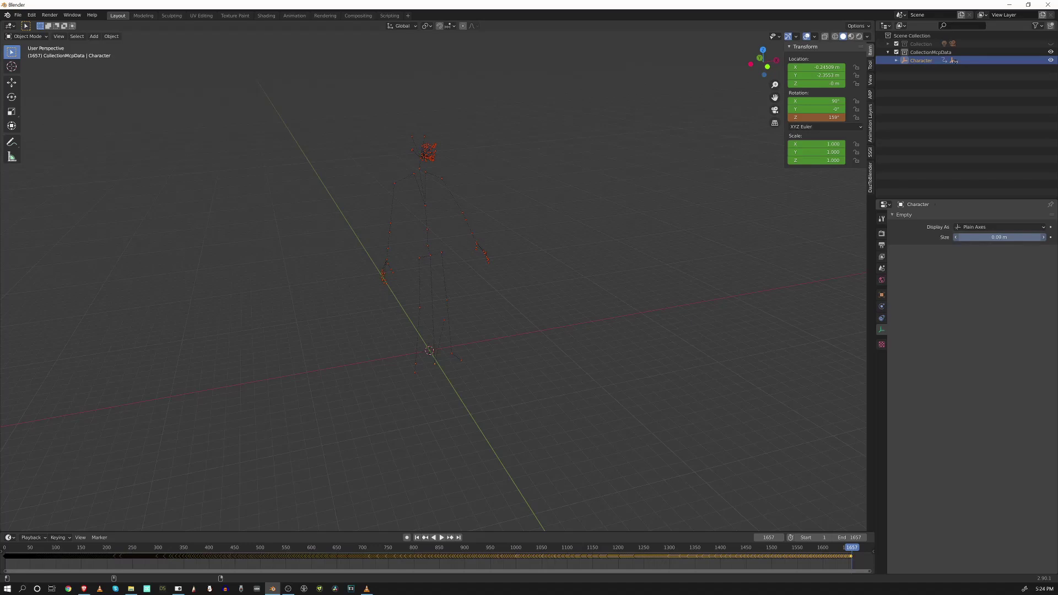
{"action": "middle_click_drag", "start_coordinate": [606, 187], "coordinate": [564, 254]}
{"action": "middle_click_drag", "start_coordinate": [560, 449], "coordinate": [579, 397], "text": "ctrl"}
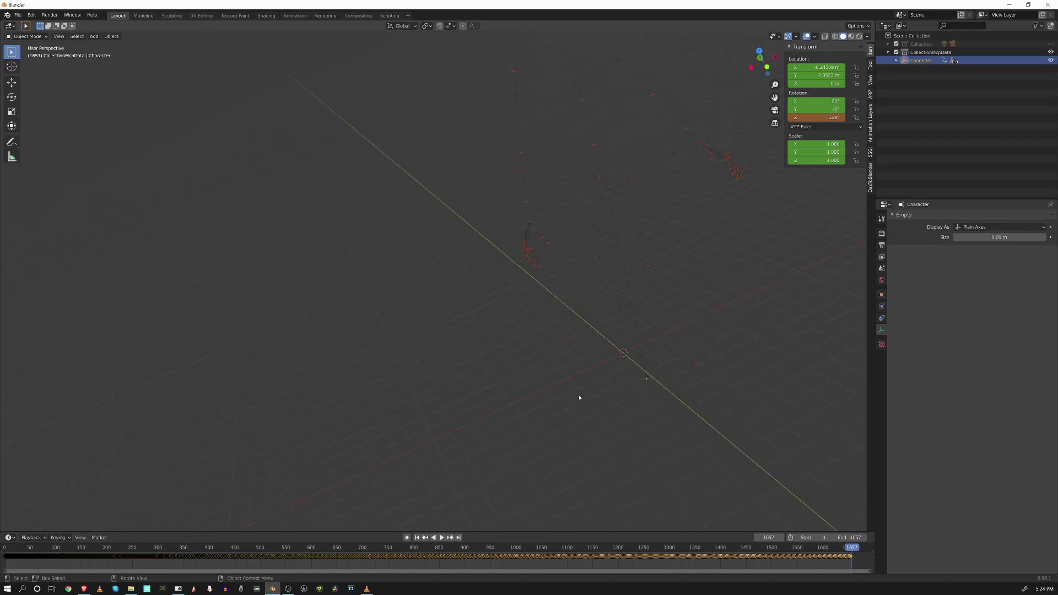
Select the Character root empty near the feet and enlarge its display size to 0.55 m.
{"action": "left_click", "coordinate": [647, 382]}
{"action": "left_click_drag", "start_coordinate": [980, 238], "coordinate": [991, 238]}
{"action": "middle_click_drag", "start_coordinate": [638, 461], "coordinate": [625, 259]}
{"action": "middle_click_drag", "start_coordinate": [637, 303], "coordinate": [520, 316], "text": "shift"}
{"action": "middle_click_drag", "start_coordinate": [545, 372], "coordinate": [574, 267]}
Try to move the Character root empty freely, and delete all of its keyframes.
{"action": "key", "text": "g"}
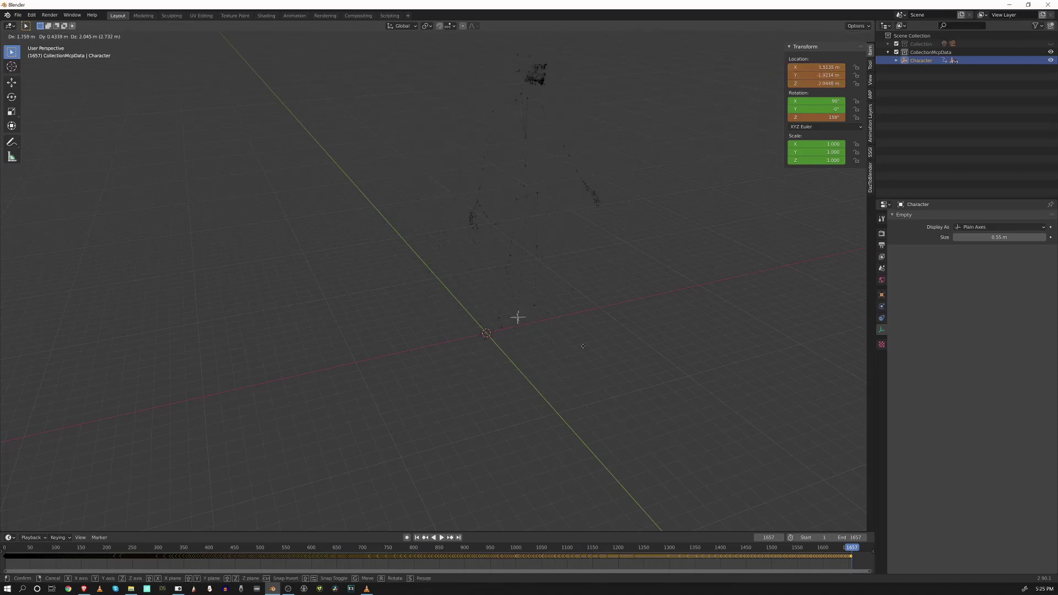
{"action": "left_click", "coordinate": [551, 330]}
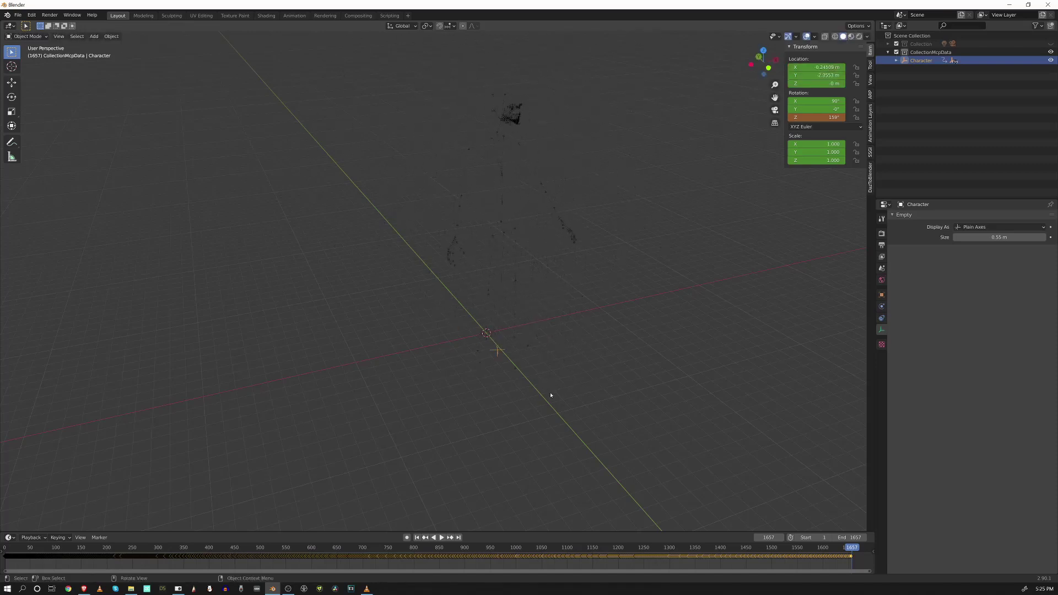
{"action": "right_click", "coordinate": [652, 565]}
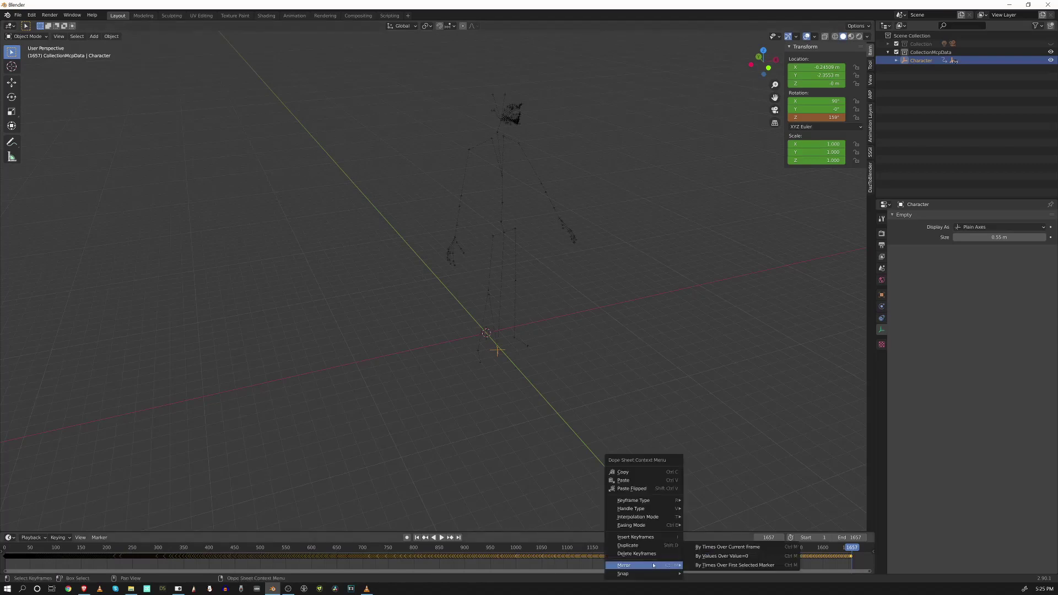
{"action": "left_click", "coordinate": [654, 554]}
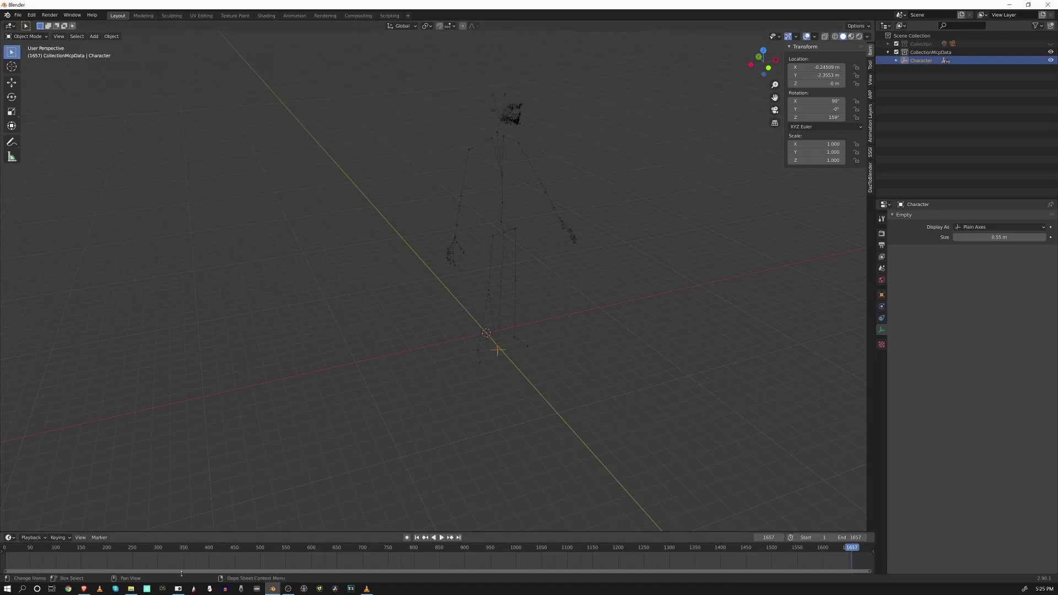
Set the animation's start frame to 0 and go to that frame.
{"action": "left_click", "coordinate": [416, 537]}
{"action": "left_click", "coordinate": [757, 537]}
{"action": "left_click", "coordinate": [417, 537]}
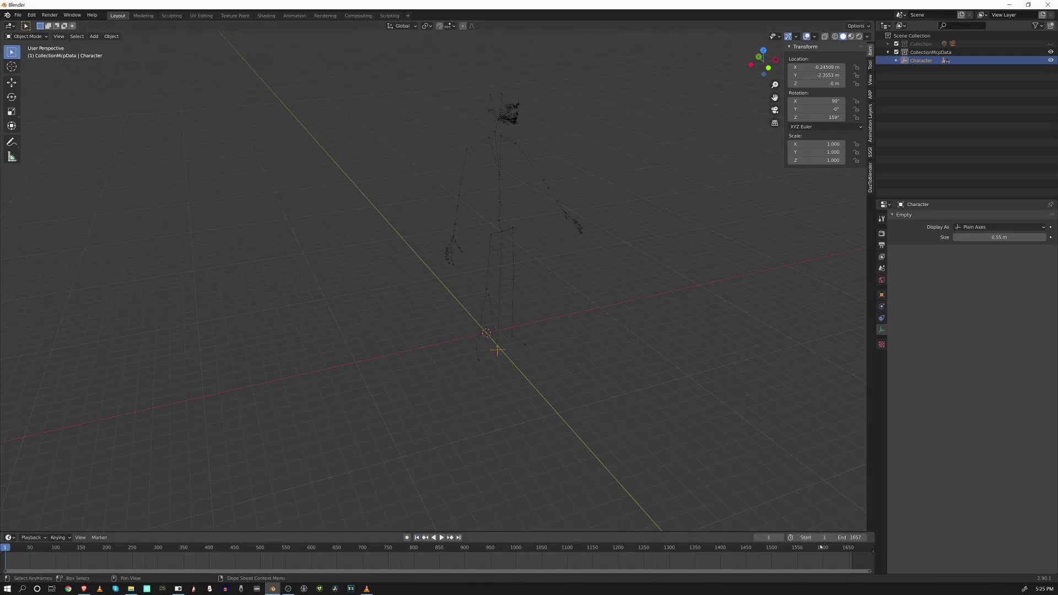
{"action": "left_click", "coordinate": [798, 538]}
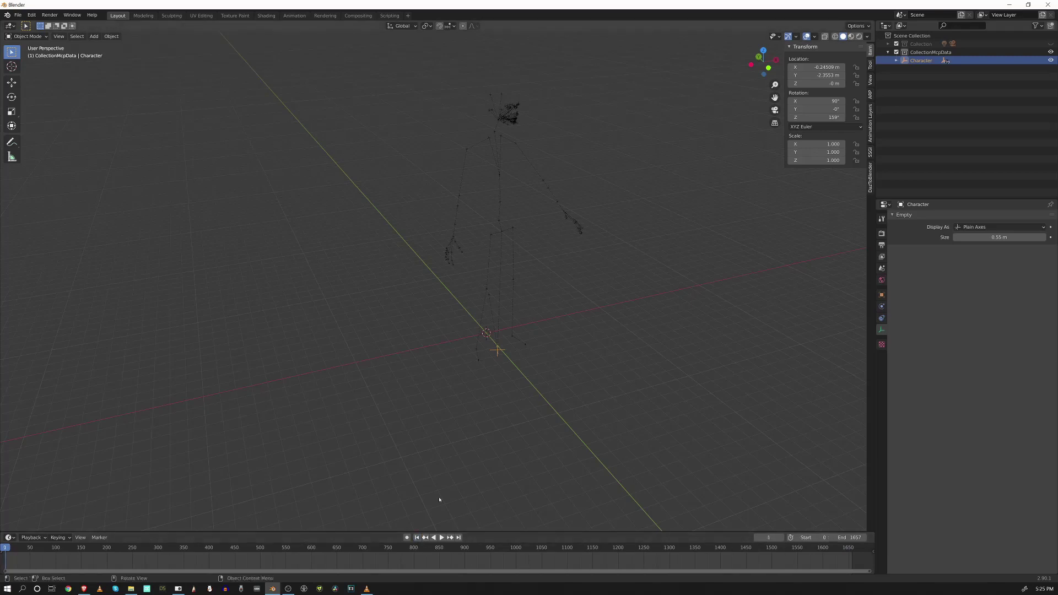
{"action": "left_click", "coordinate": [417, 538]}
Set the Character root's X, Y and Z location to 0 m.
{"action": "mouse_move", "coordinate": [680, 220]}
{"action": "middle_mouse_down"}
{"action": "mouse_move", "coordinate": [576, 225]}
{"action": "mouse_move", "coordinate": [683, 213]}
{"action": "middle_mouse_up"}
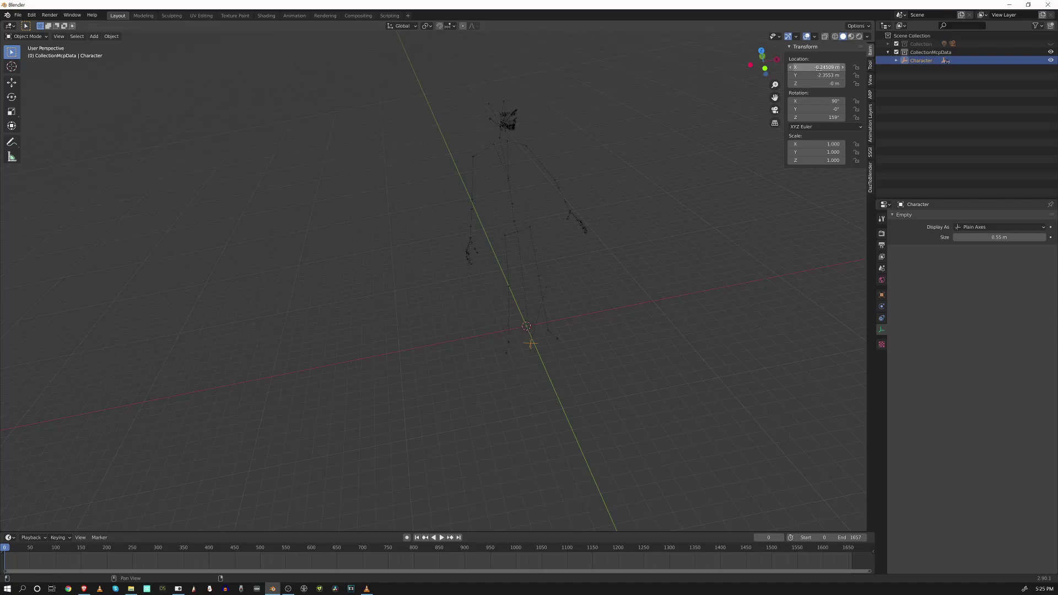
{"action": "left_click_drag", "start_coordinate": [817, 67], "coordinate": [820, 82]}
{"action": "type", "text": "0"}
{"action": "key", "text": "Return"}
{"action": "middle_click_drag", "start_coordinate": [526, 228], "coordinate": [557, 176]}
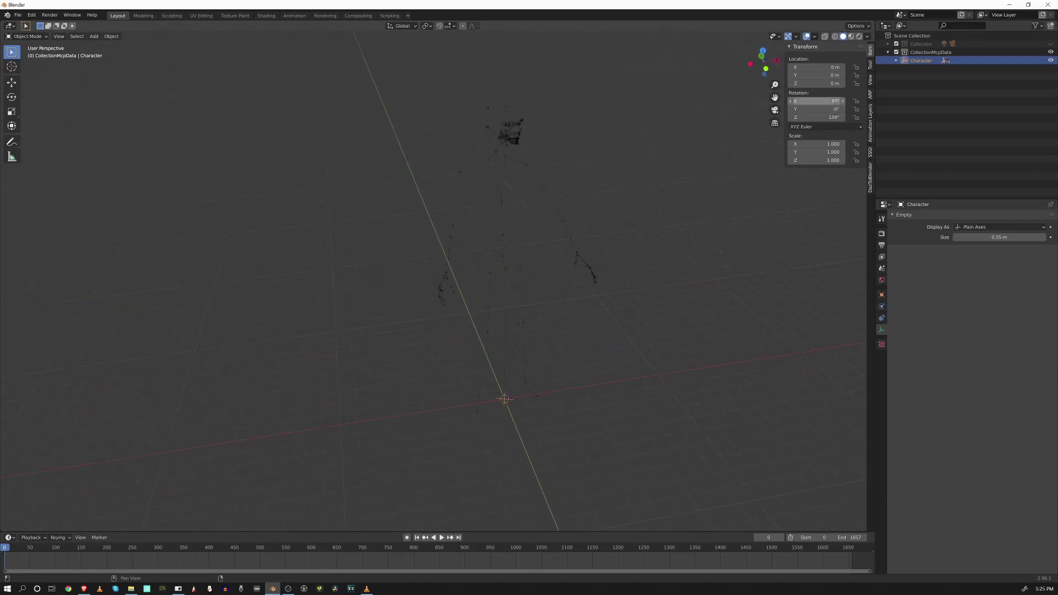
Set the Character root's rotation to X -90°, Y 0° and Z 180°.
{"action": "left_click", "coordinate": [814, 100]}
{"action": "key", "text": "ctrl+a"}
{"action": "key", "text": "Home"}
{"action": "type", "text": "-"}
{"action": "key", "text": "Return"}
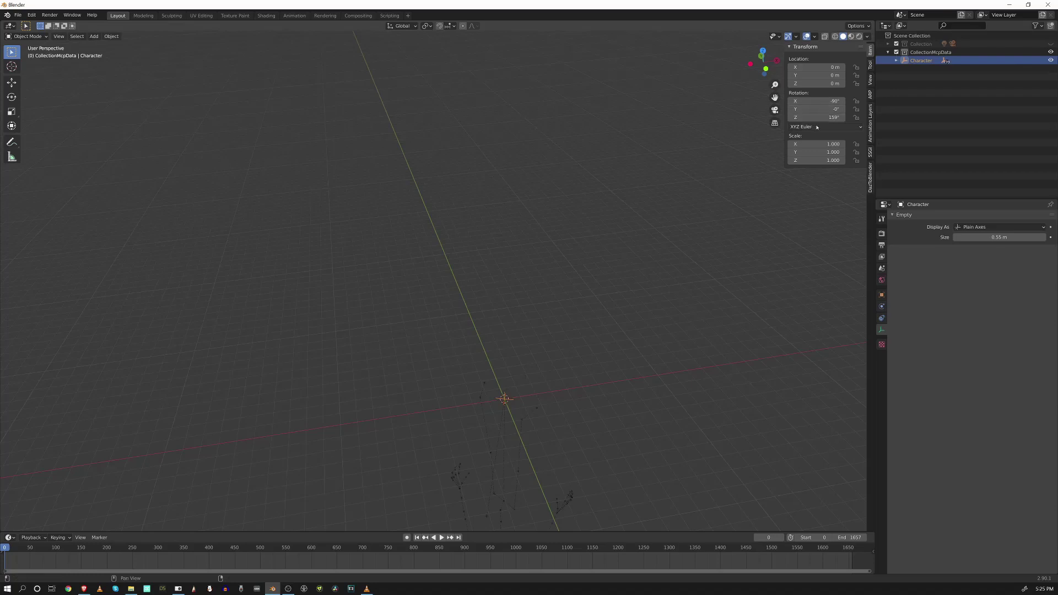
{"action": "left_click", "coordinate": [814, 109]}
{"action": "type", "text": "0"}
{"action": "key", "text": "Tab"}
{"action": "type", "text": "1"}
{"action": "key", "text": "Return"}
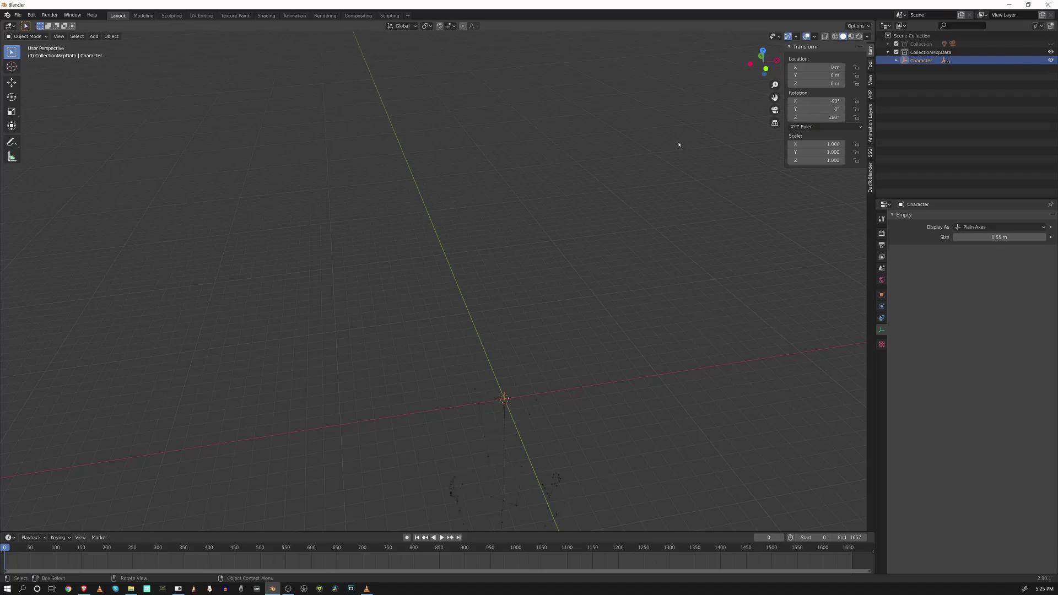
Set the Character root's scale to -1 on all three axes.
{"action": "left_click_drag", "start_coordinate": [814, 160], "coordinate": [809, 144]}
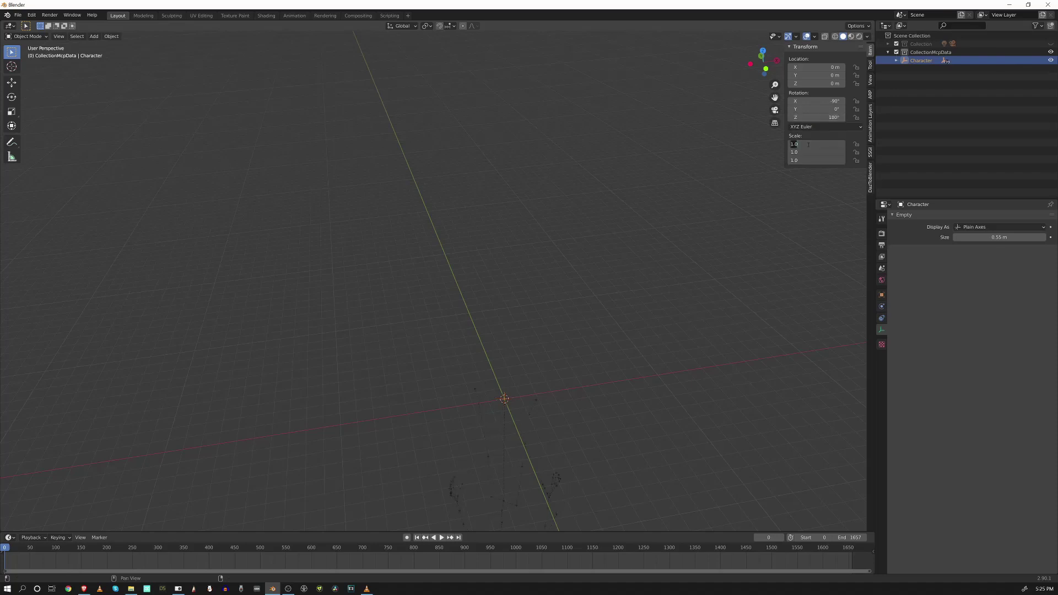
{"action": "type", "text": "-1"}
{"action": "key", "text": "Return"}
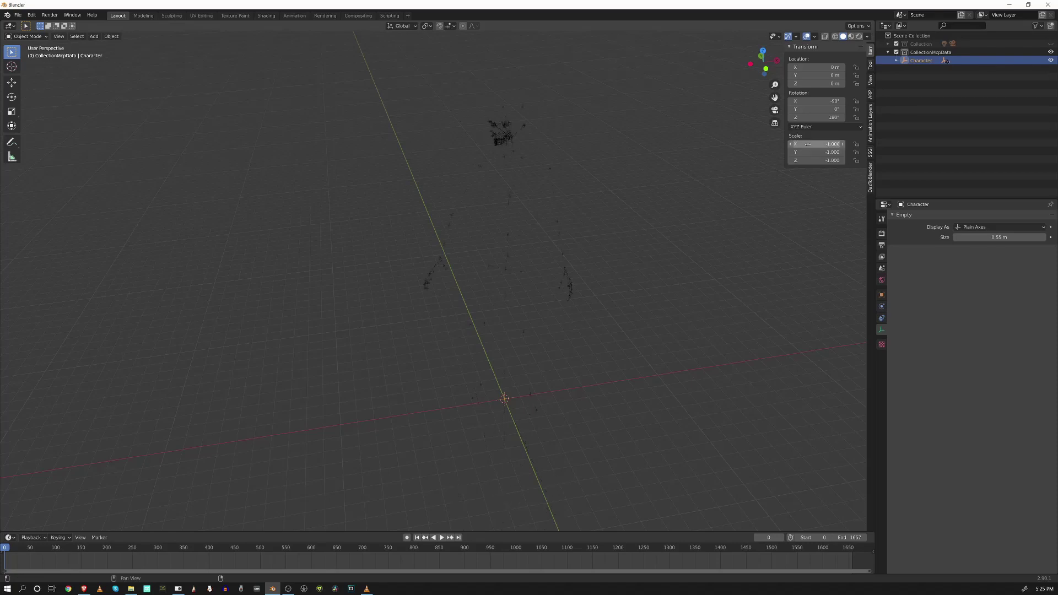
{"action": "middle_click_drag", "start_coordinate": [612, 288], "coordinate": [539, 366]}
{"action": "middle_click_drag", "start_coordinate": [565, 275], "coordinate": [524, 313]}
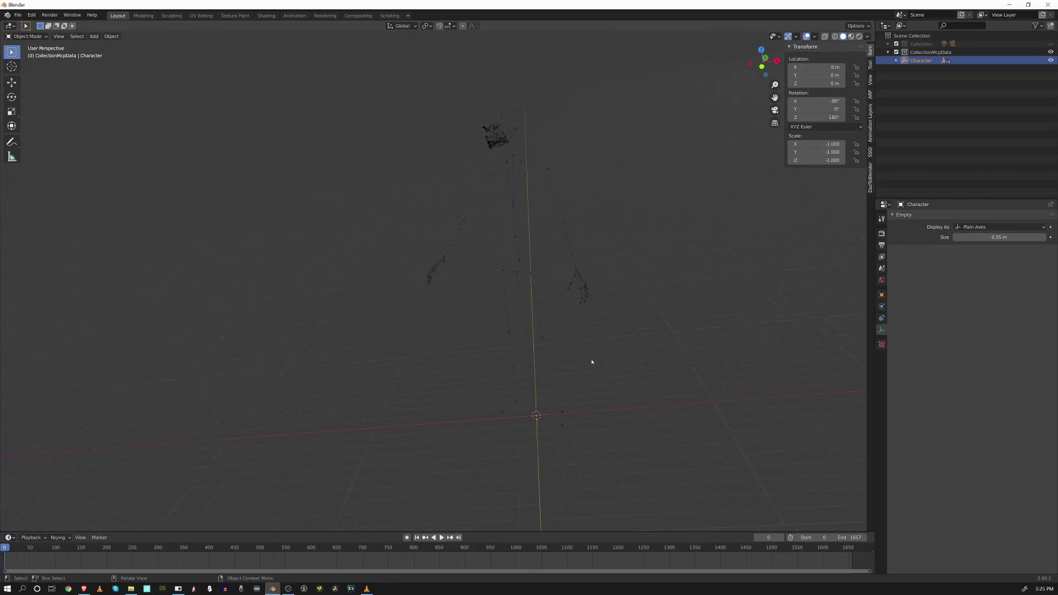
Examine the reoriented skeleton from several angles, selecting the left calf empty and all empties, and clear the selection.
{"action": "left_click", "coordinate": [542, 342]}
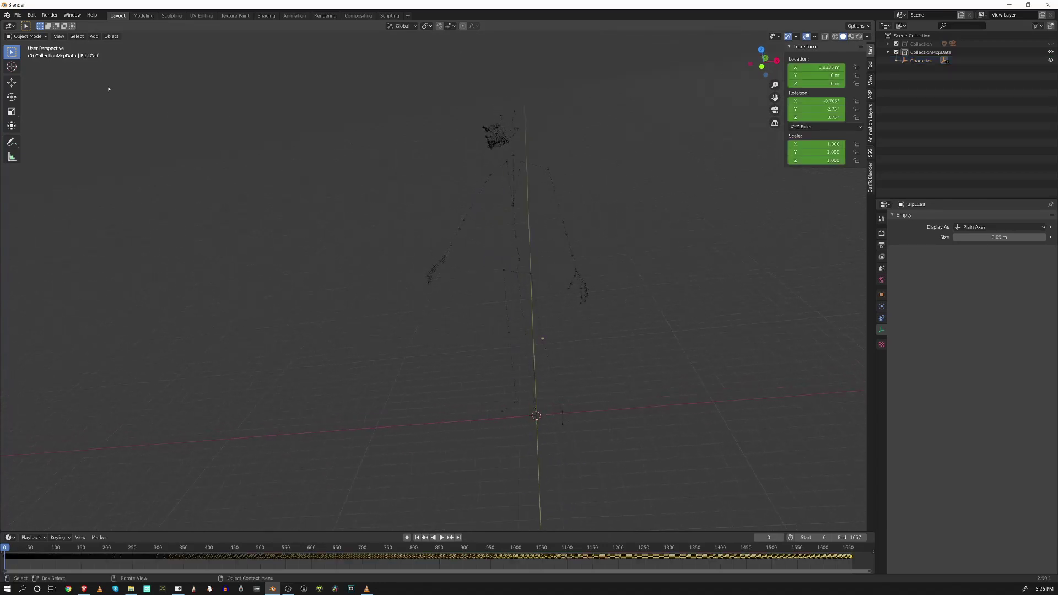
{"action": "middle_click_drag", "start_coordinate": [656, 398], "coordinate": [457, 66]}
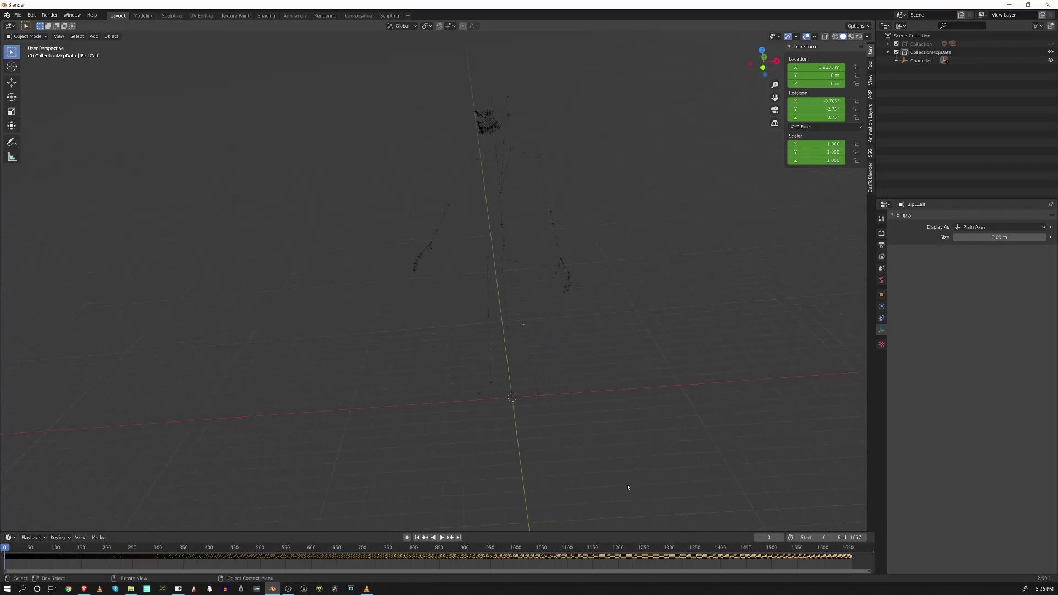
{"action": "middle_click_drag", "start_coordinate": [606, 435], "coordinate": [475, 159]}
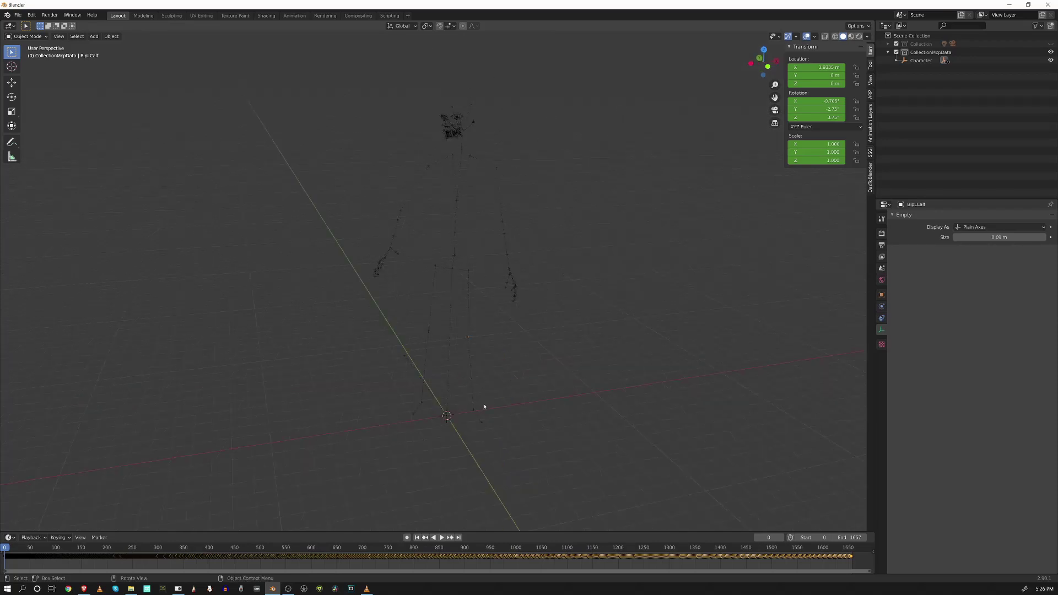
{"action": "key", "text": "a"}
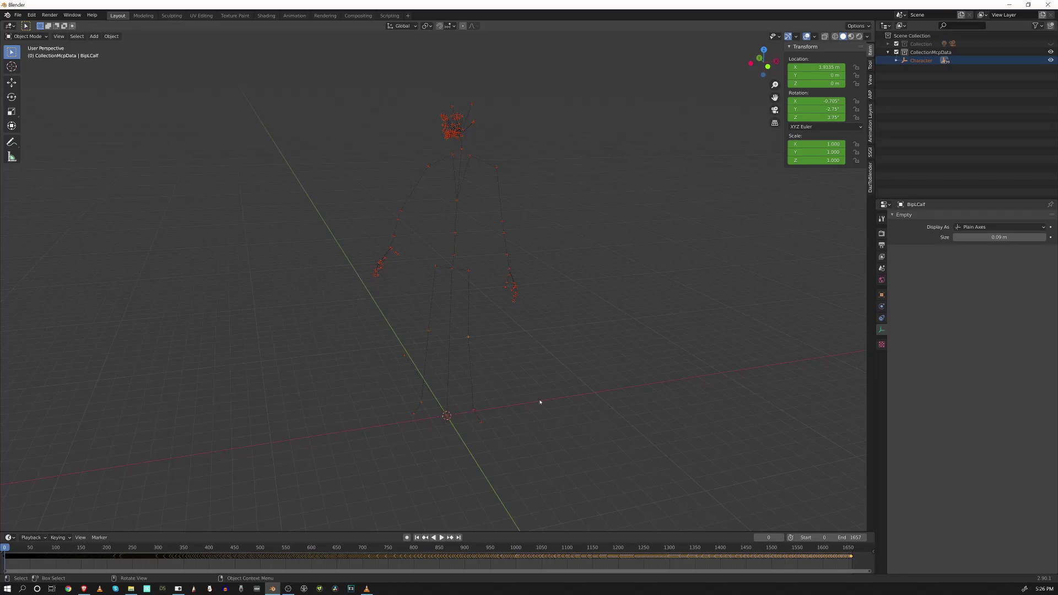
{"action": "middle_click_drag", "start_coordinate": [593, 428], "coordinate": [468, 283]}
{"action": "middle_click_drag", "start_coordinate": [448, 322], "coordinate": [429, 349]}
{"action": "key", "text": "alt+a"}
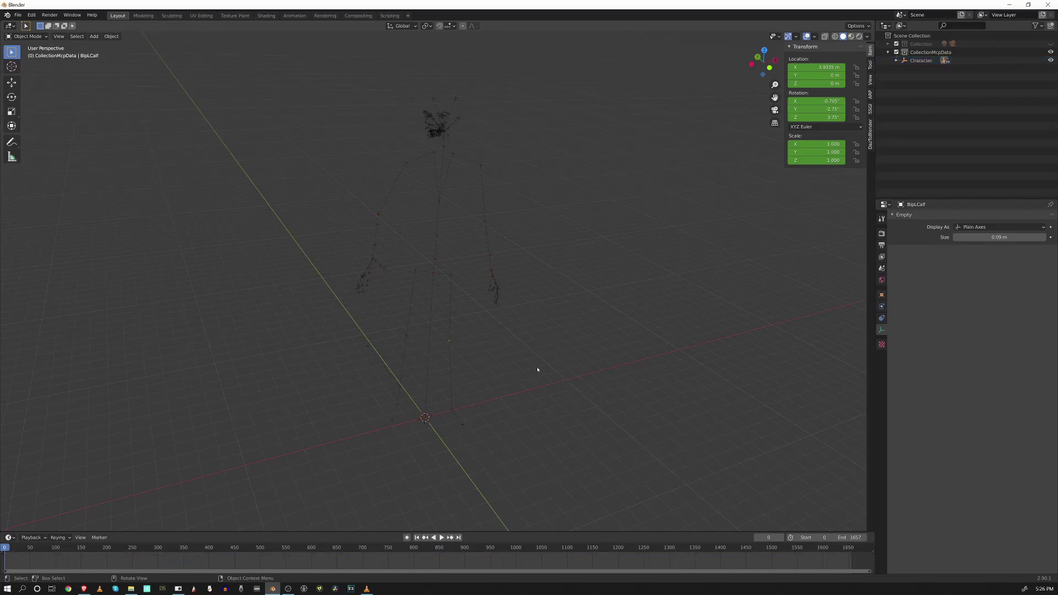
Set the BipRoot empty's rotation to X 90°, Y 90° and Z 0°, and keyframe the rotation at frame 0.
{"action": "left_click", "coordinate": [432, 278]}
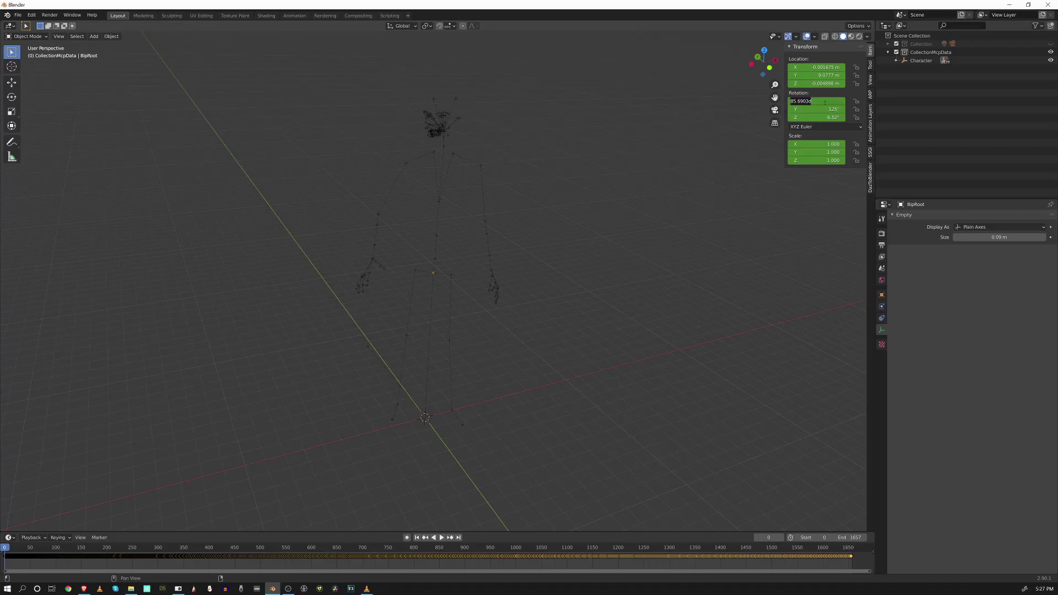
{"action": "type", "text": "90"}
{"action": "key", "text": "Return"}
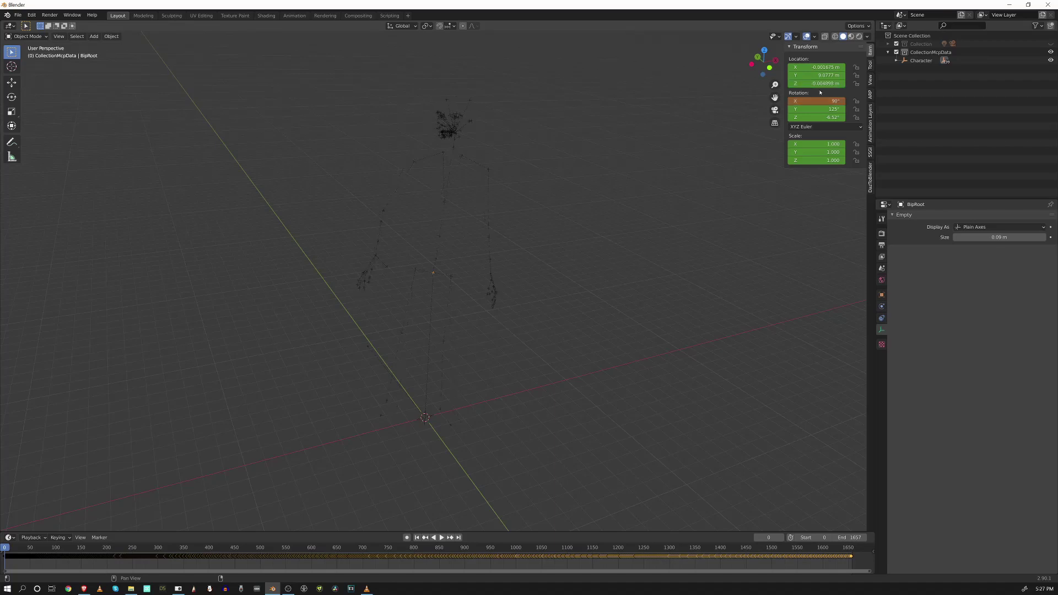
{"action": "left_click", "coordinate": [820, 110]}
{"action": "type", "text": "90"}
{"action": "key", "text": "Return"}
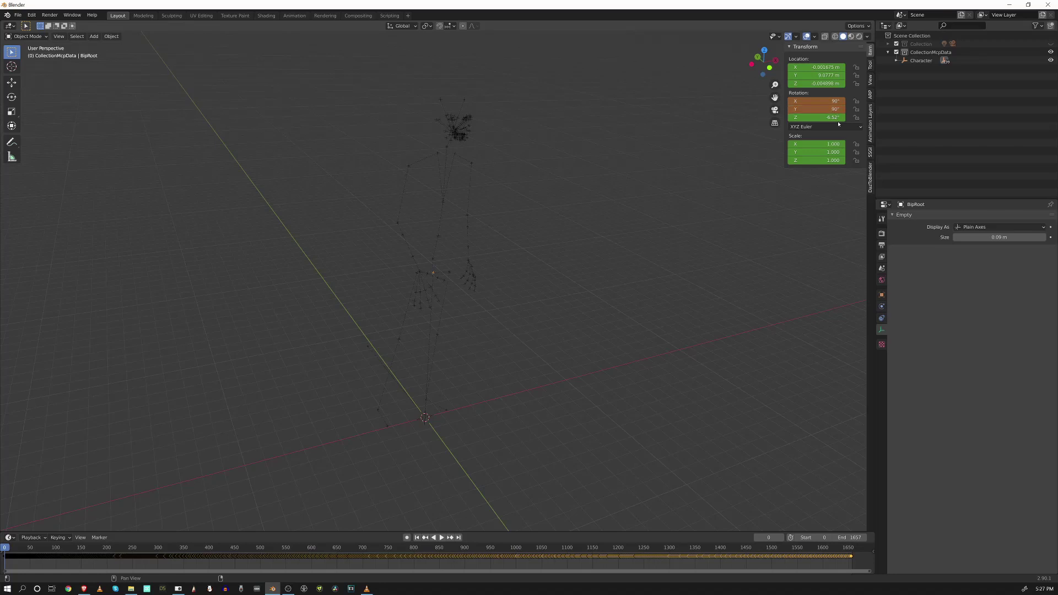
{"action": "left_click", "coordinate": [825, 117]}
{"action": "type", "text": "0"}
{"action": "key", "text": "Return"}
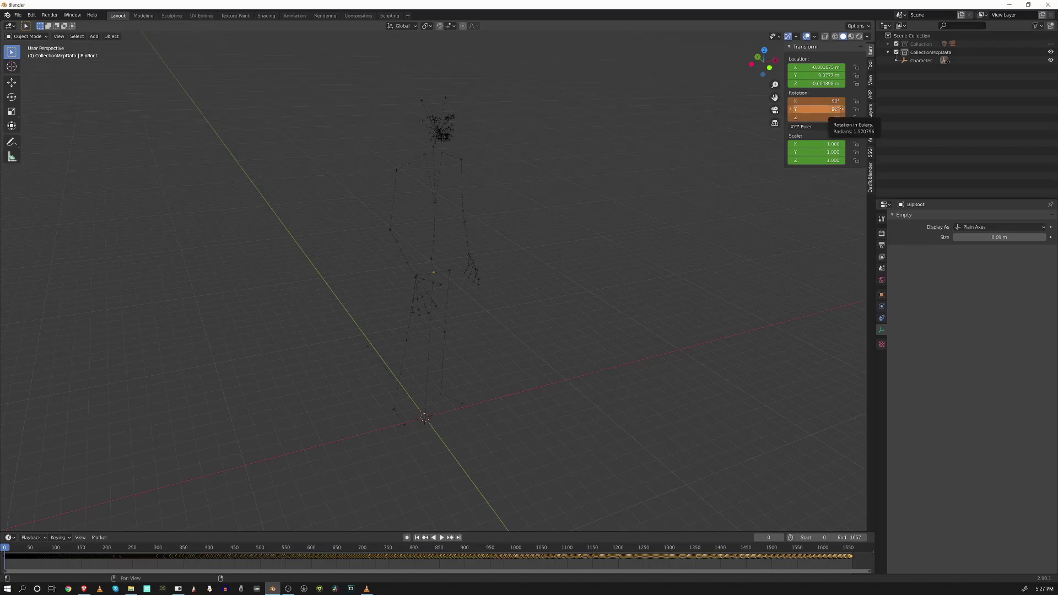
{"action": "key", "text": "i"}
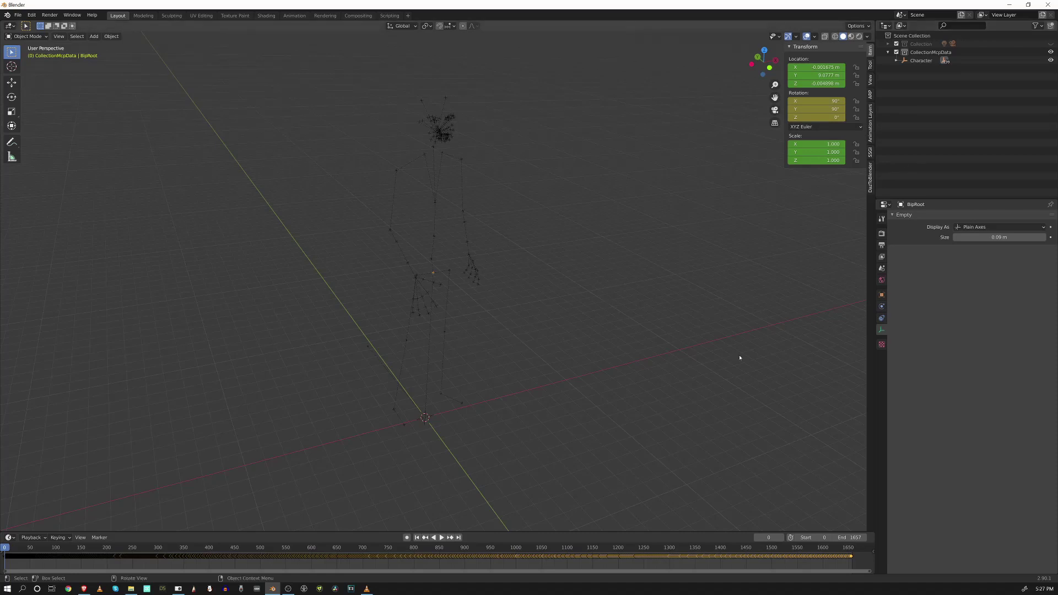
Set the transform orientation to Normal and show BipRoot's Move handles in the front orthographic view.
{"action": "key", "text": "KP_1"}
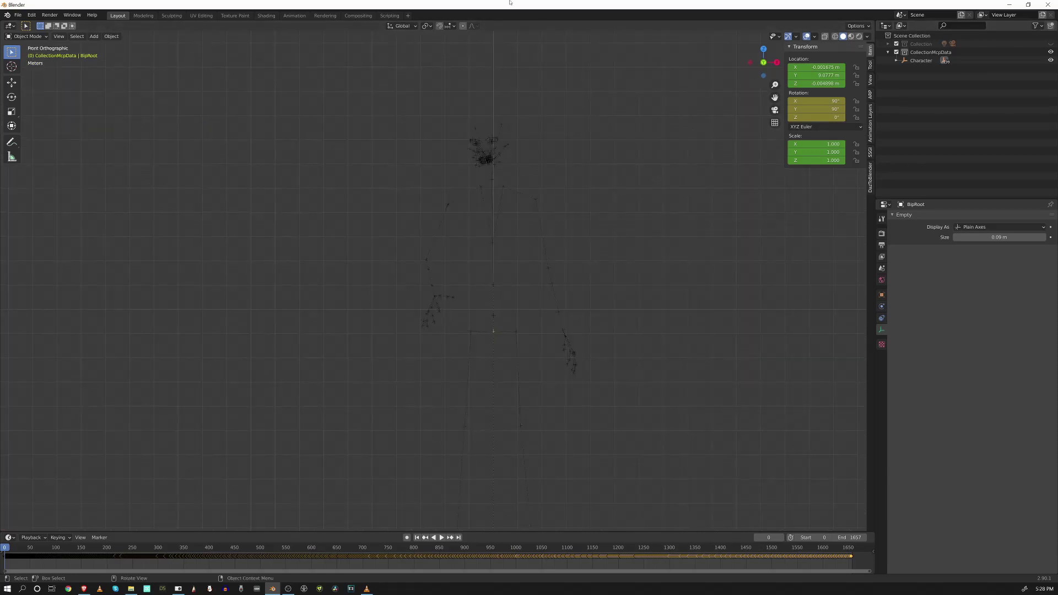
{"action": "left_click", "coordinate": [402, 26]}
{"action": "left_click", "coordinate": [397, 68]}
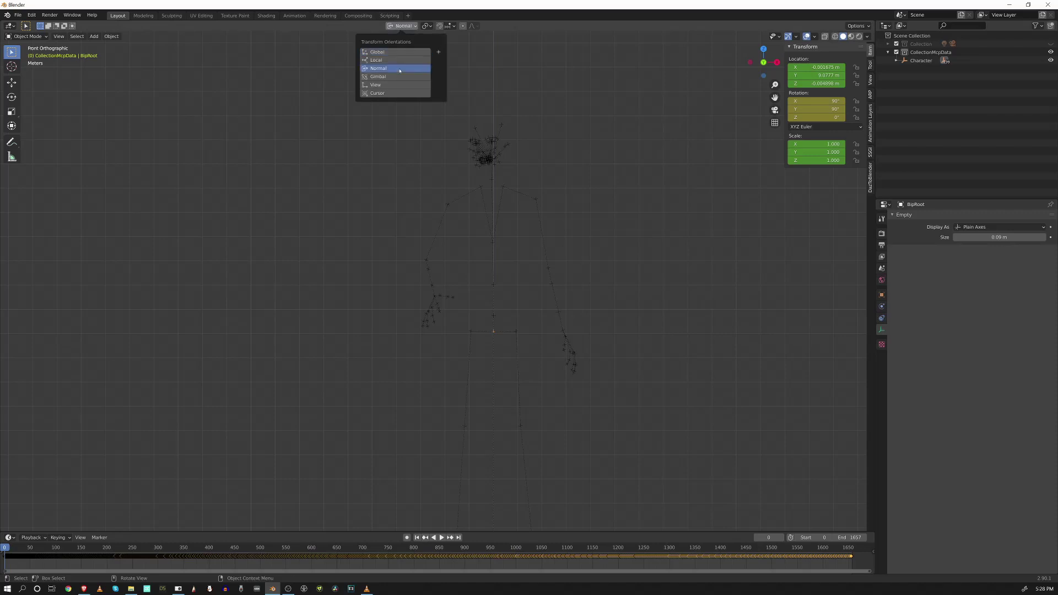
{"action": "left_click", "coordinate": [12, 83]}
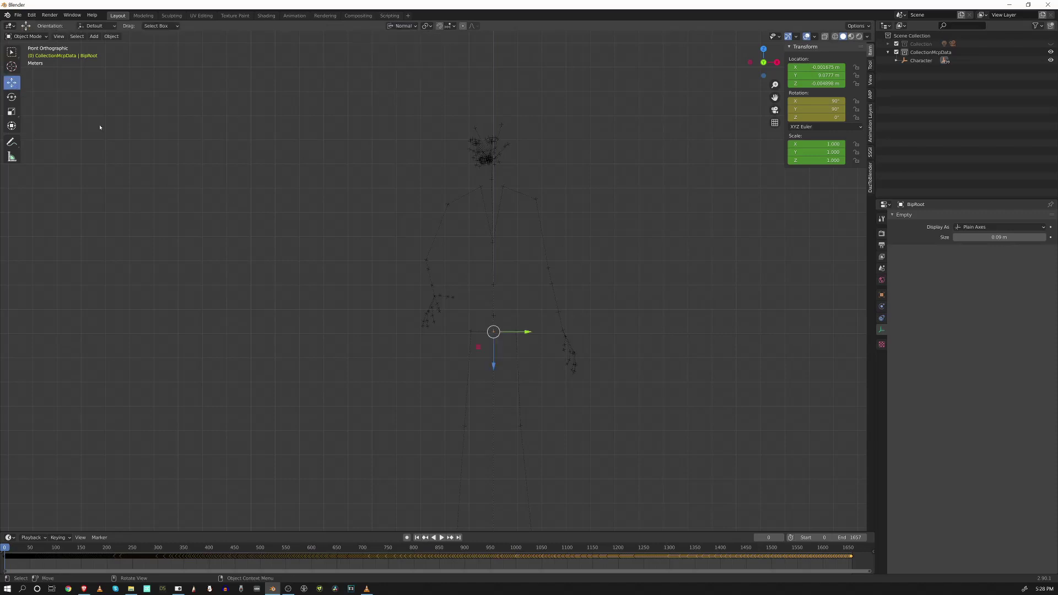
{"action": "scroll", "coordinate": [531, 360], "scroll_direction": "up", "scroll_amount": 4}
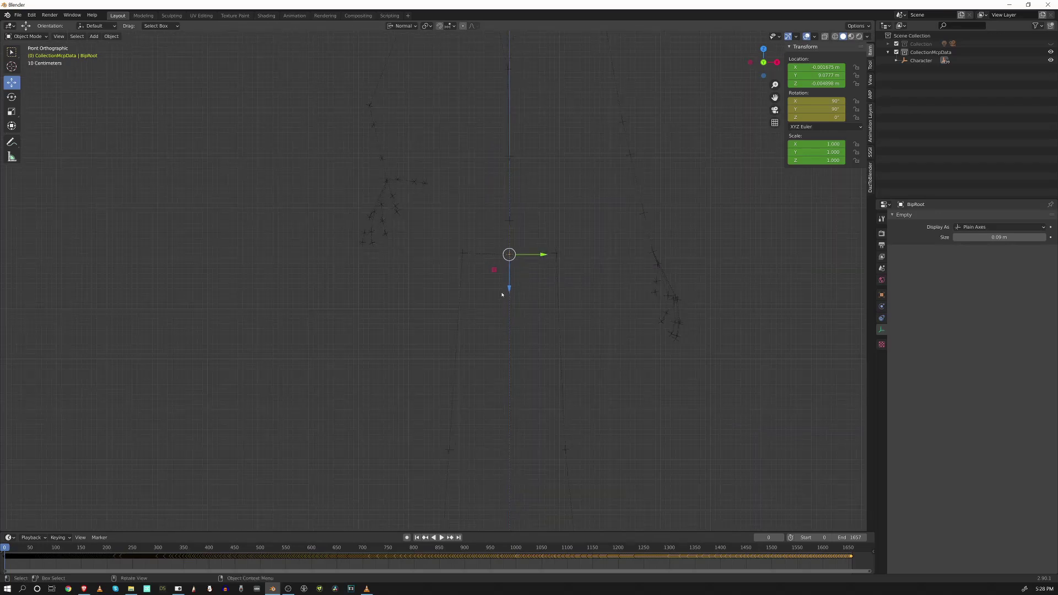
Check the axis directions of BipSpine and the two spine empties above it in the right orthographic view.
{"action": "key", "text": "KP_3"}
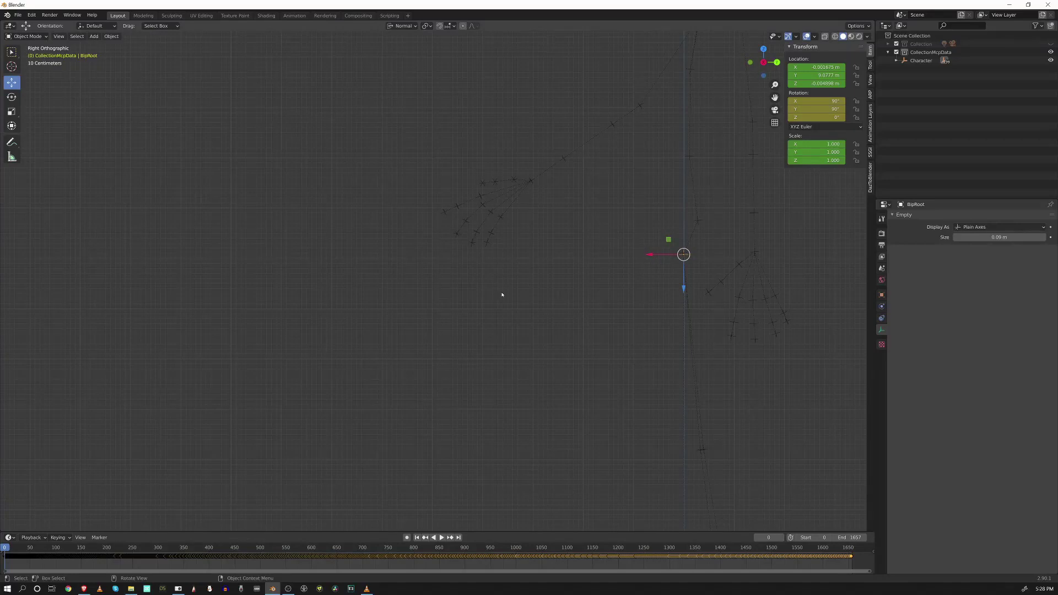
{"action": "middle_click_drag", "start_coordinate": [479, 274], "coordinate": [309, 296], "text": "shift"}
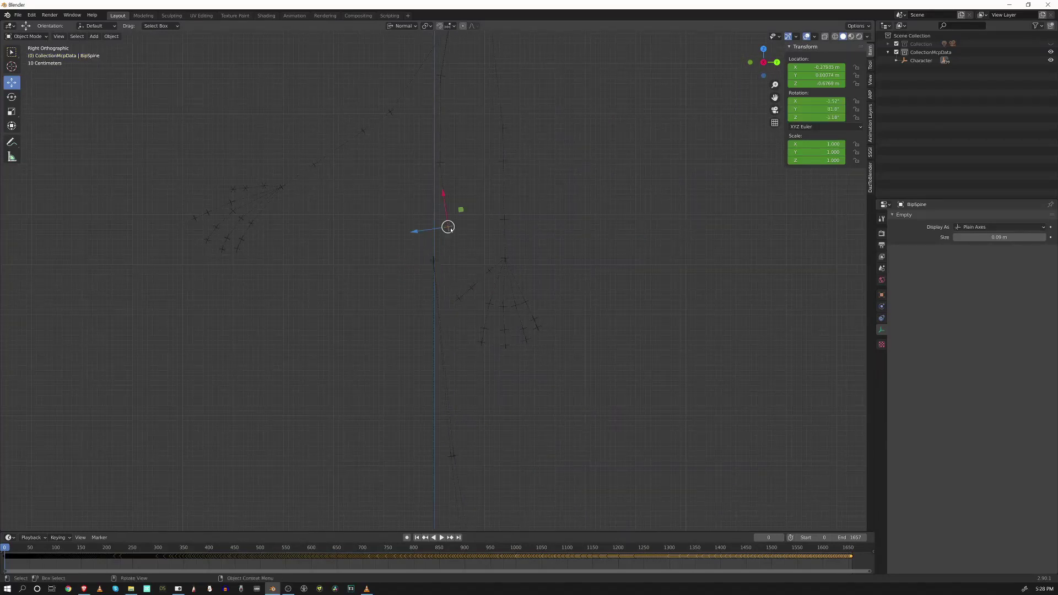
{"action": "left_click", "coordinate": [448, 227]}
{"action": "left_click", "coordinate": [441, 165]}
{"action": "left_click", "coordinate": [444, 76]}
Set the BipLThigh empty's rotation to X 0°, Y -90° and Z 0°, and check it in the front and right orthographic views.
{"action": "key", "text": "KP_1"}
{"action": "middle_click_drag", "start_coordinate": [580, 313], "coordinate": [540, 274], "text": "shift"}
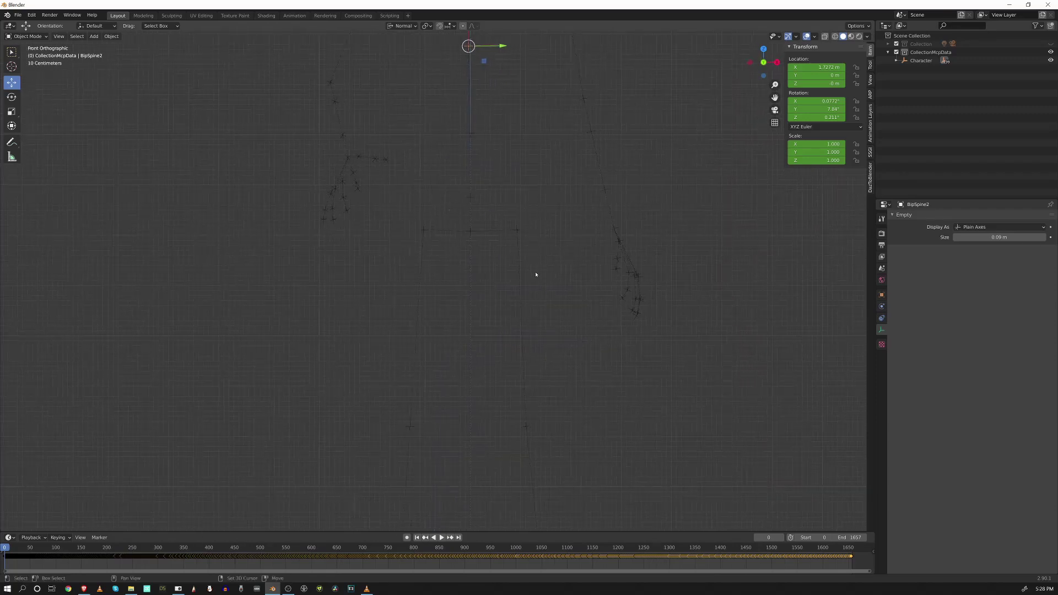
{"action": "left_click", "coordinate": [517, 230]}
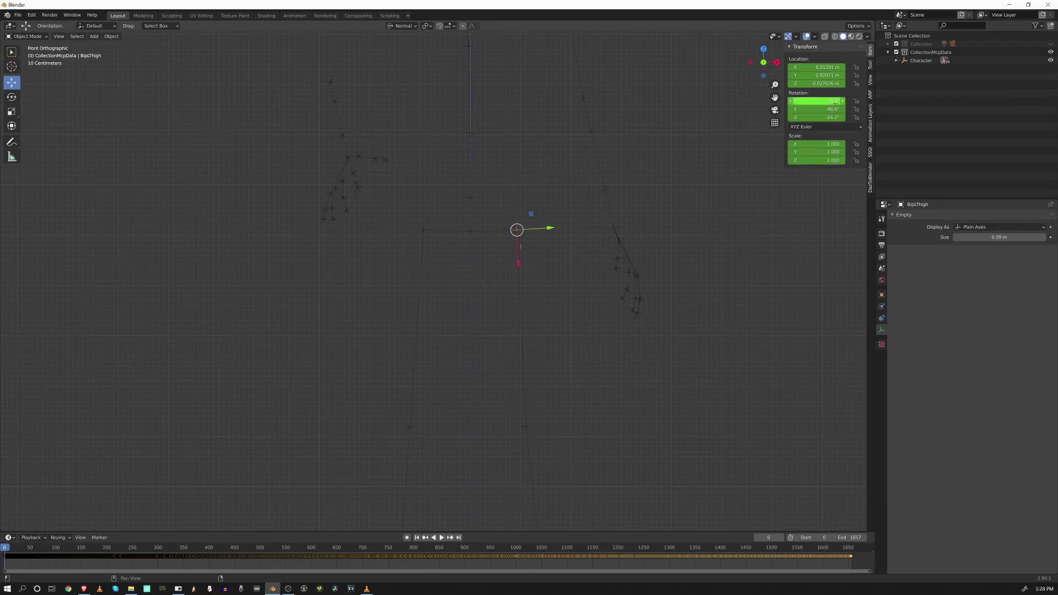
{"action": "left_click", "coordinate": [833, 101]}
{"action": "type", "text": "0"}
{"action": "key", "text": "Tab"}
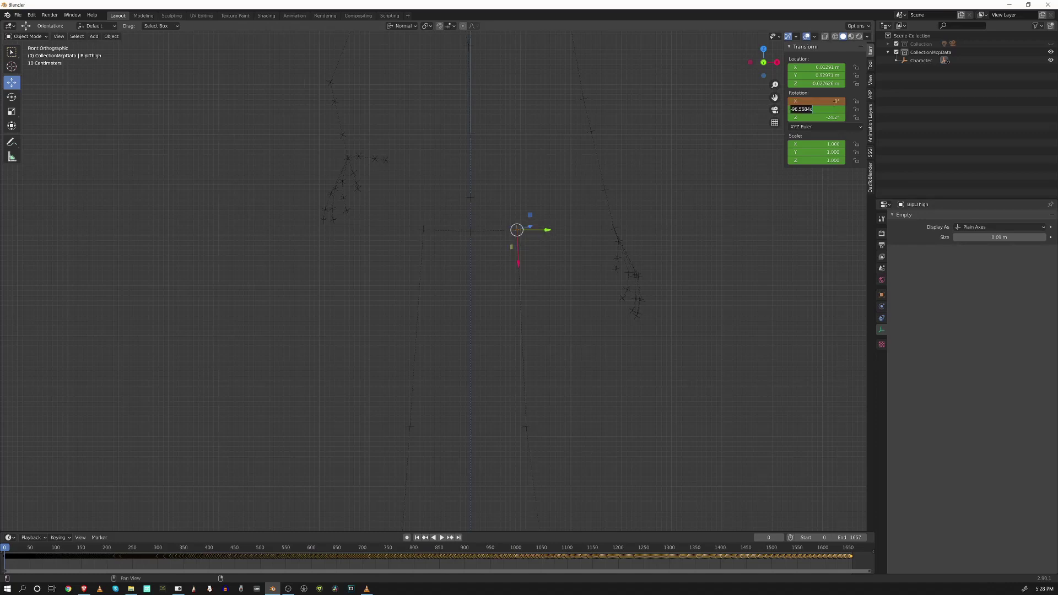
{"action": "key", "text": "BackSpace"}
{"action": "type", "text": "-90"}
{"action": "key", "text": "Tab"}
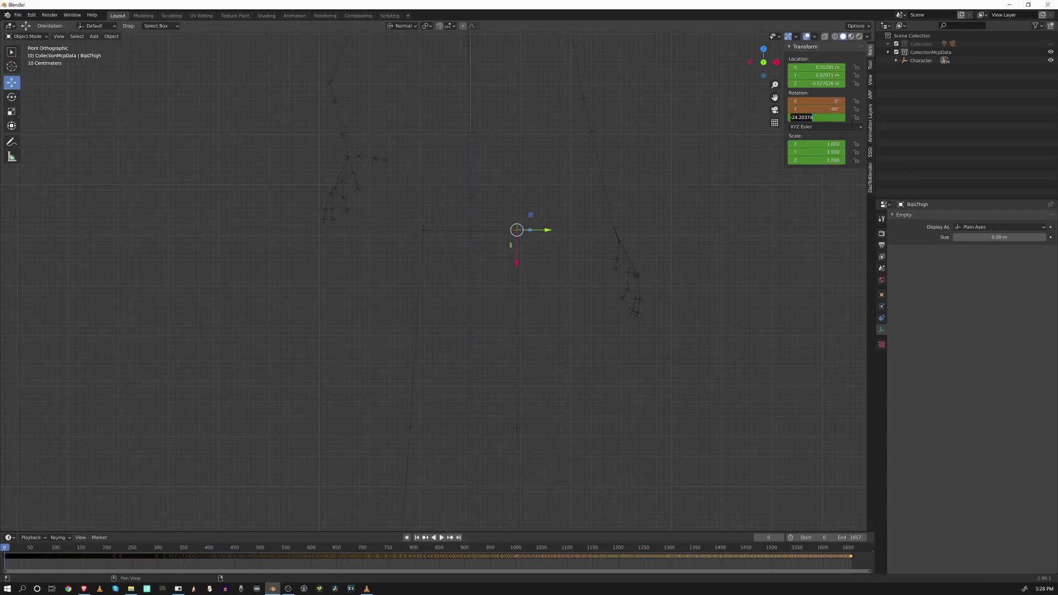
{"action": "type", "text": "0"}
{"action": "key", "text": "Return"}
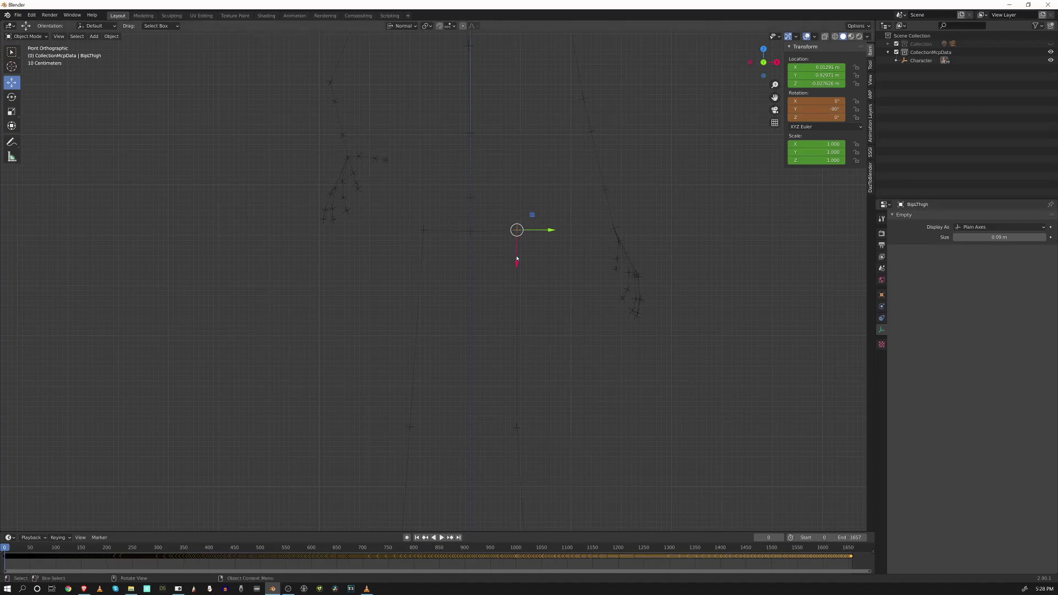
{"action": "key", "text": "KP_3"}
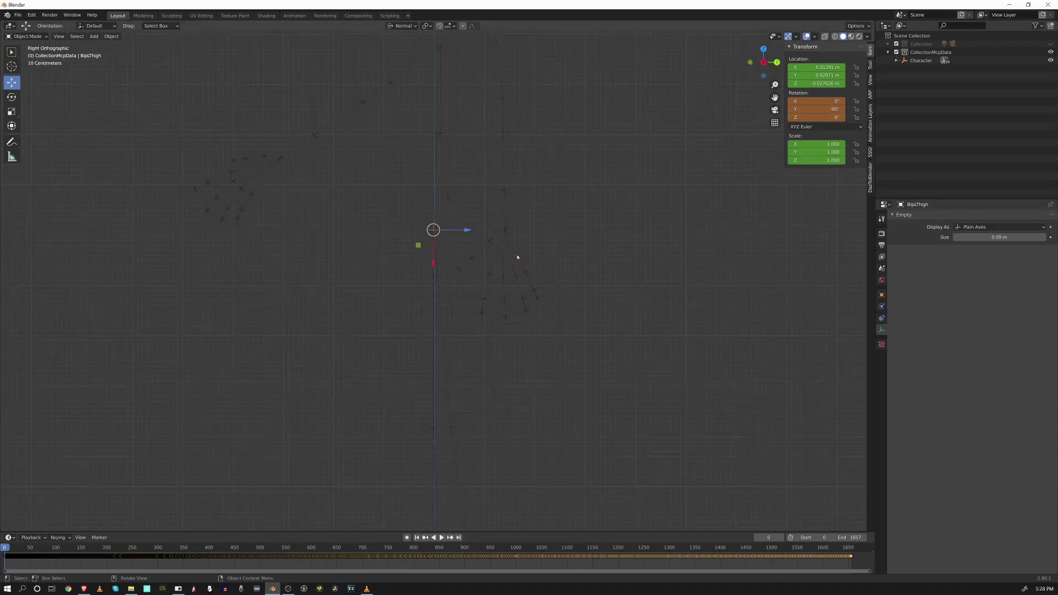
Set the BipLCalf empty's rotation to 0° on all axes, keyframe it at frame 0, and check it in the right and front orthographic views.
{"action": "key", "text": "KP_1"}
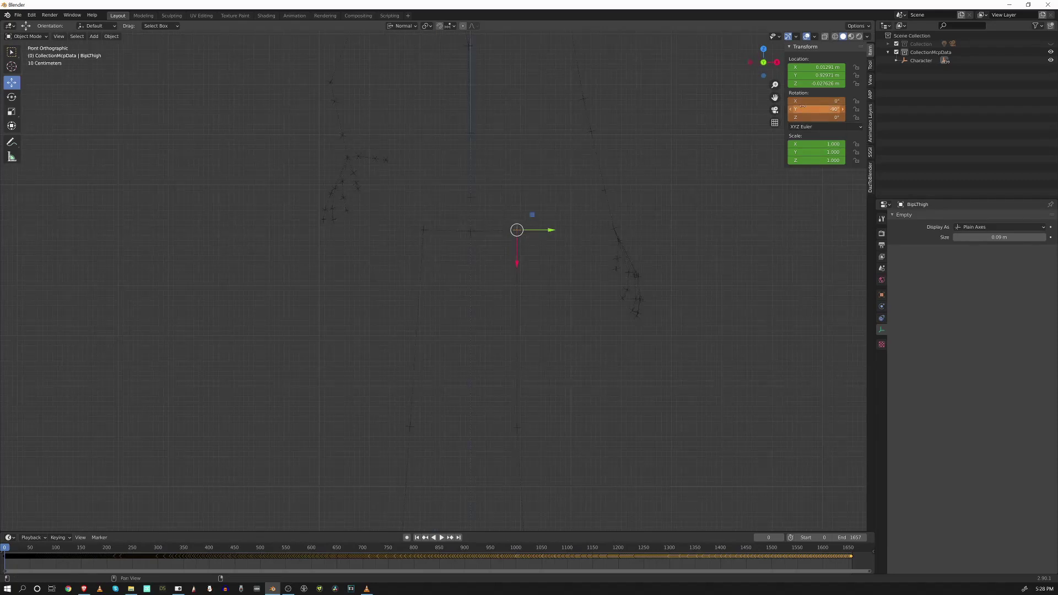
{"action": "left_click", "coordinate": [522, 428]}
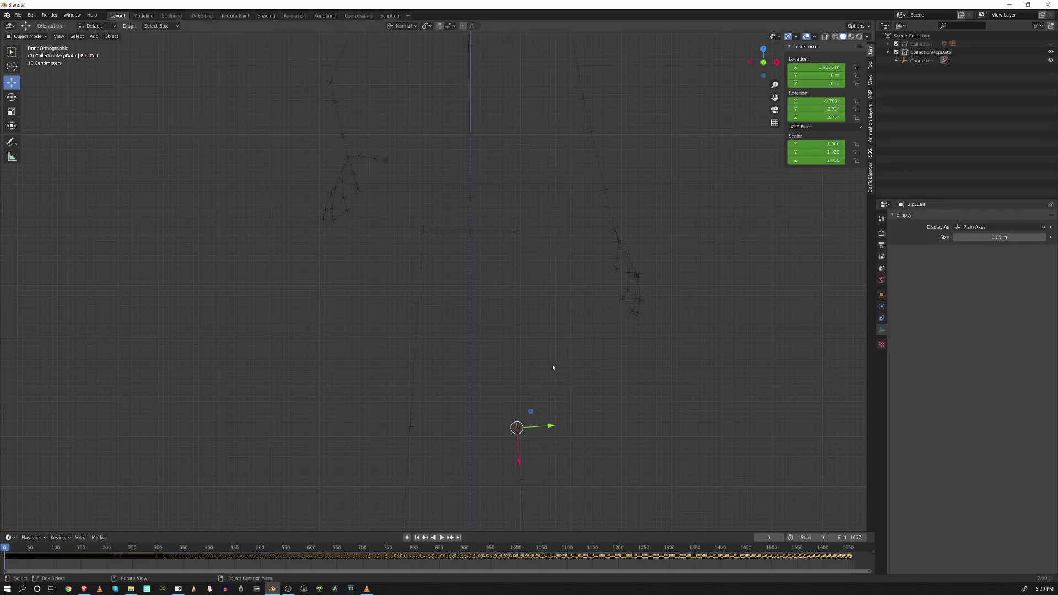
{"action": "middle_click_drag", "start_coordinate": [522, 375], "coordinate": [489, 229], "text": "shift"}
{"action": "left_click_drag", "start_coordinate": [833, 101], "coordinate": [835, 117]}
{"action": "type", "text": "0"}
{"action": "key", "text": "Return"}
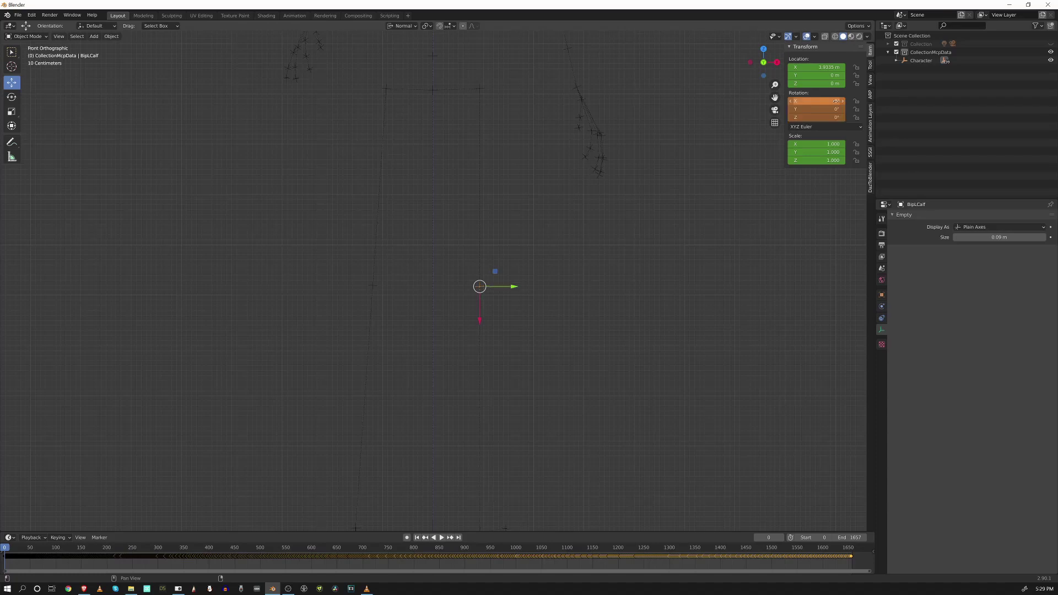
{"action": "key", "text": "i"}
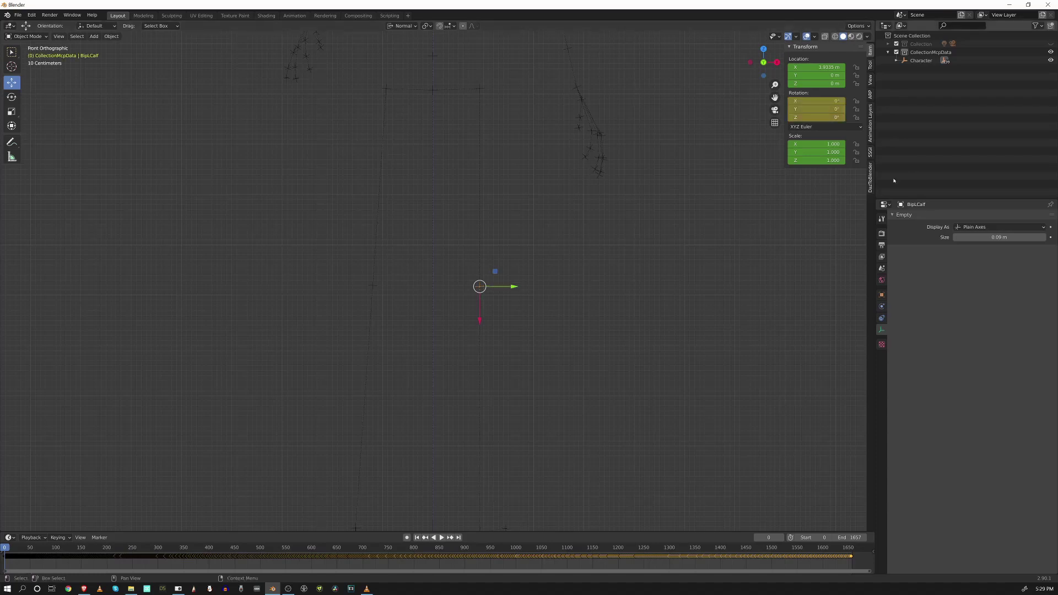
{"action": "key", "text": "KP_3"}
{"action": "key", "text": "KP_1"}
Set the BipLFoot empty's rotation to 90° on X, Y and Z, and keyframe the rotation at frame 0.
{"action": "middle_click_drag", "start_coordinate": [536, 402], "coordinate": [505, 241], "text": "shift"}
{"action": "left_click", "coordinate": [444, 365]}
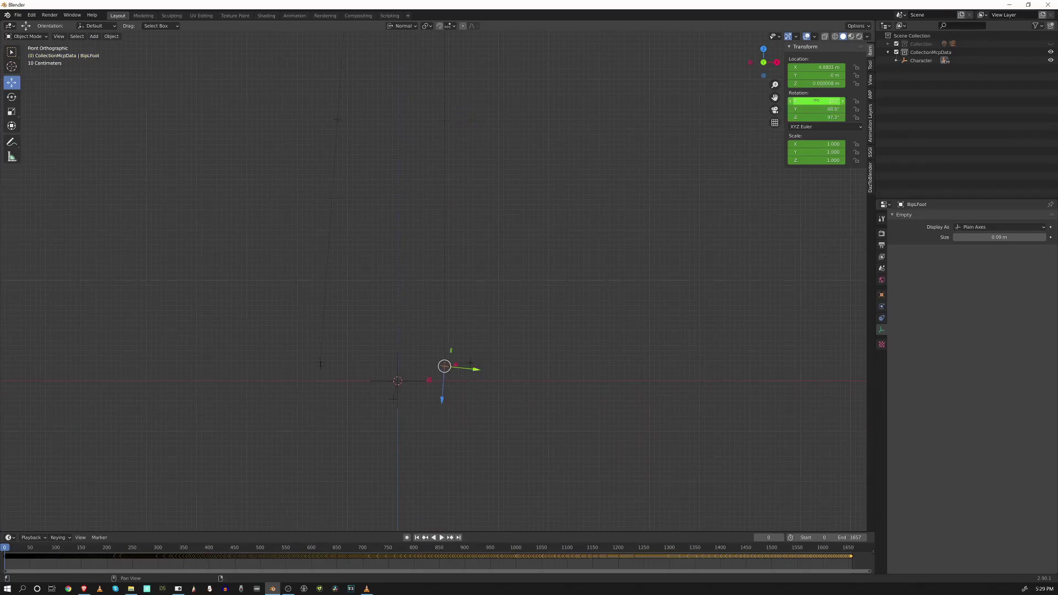
{"action": "left_click", "coordinate": [828, 103]}
{"action": "type", "text": "90"}
{"action": "key", "text": "Tab"}
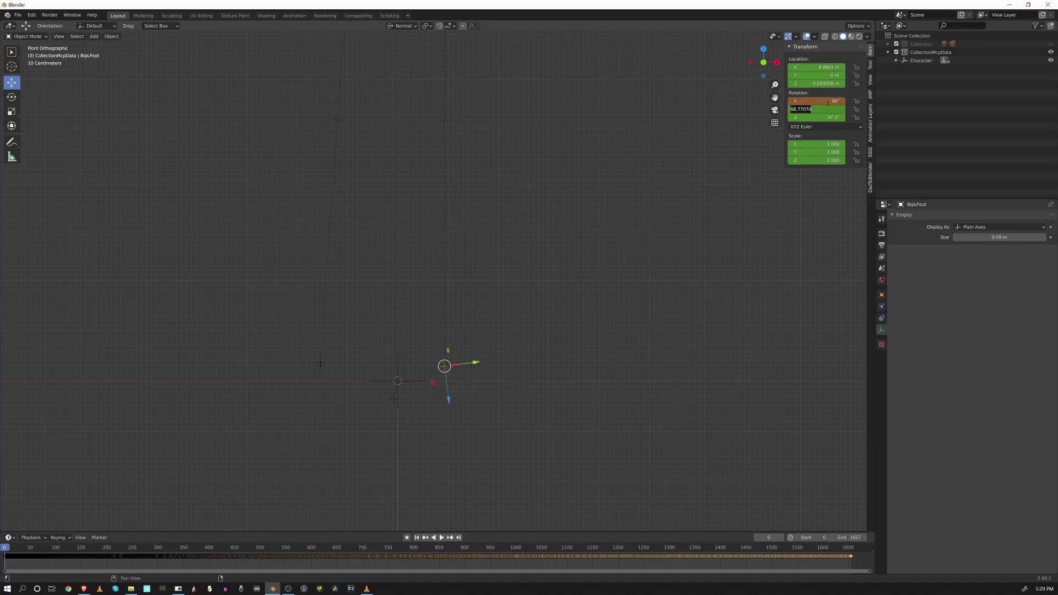
{"action": "type", "text": "90"}
{"action": "key", "text": "Tab"}
{"action": "type", "text": "90"}
{"action": "key", "text": "Return"}
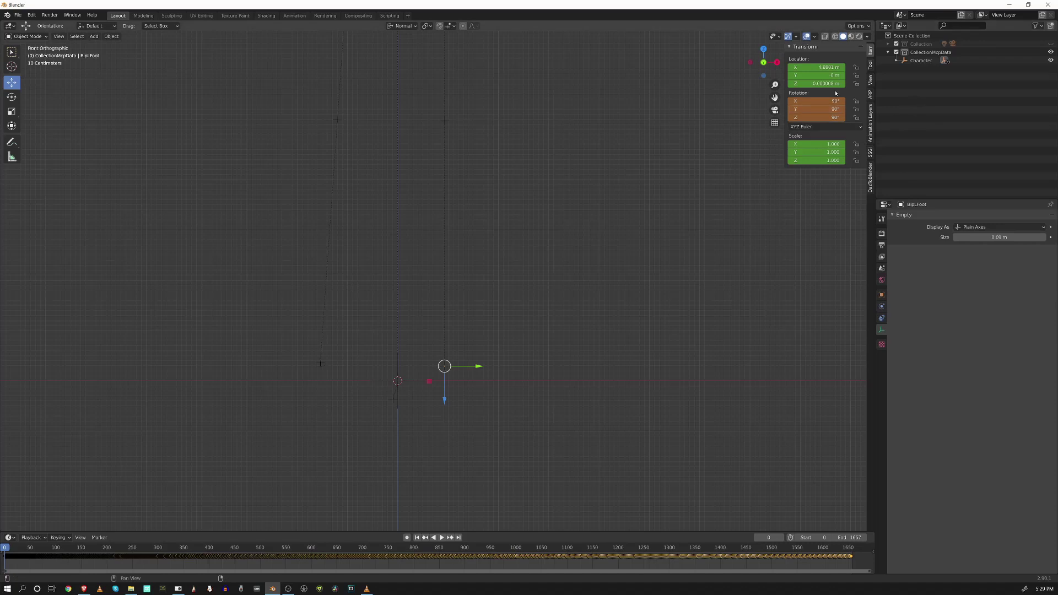
{"action": "key", "text": "i"}
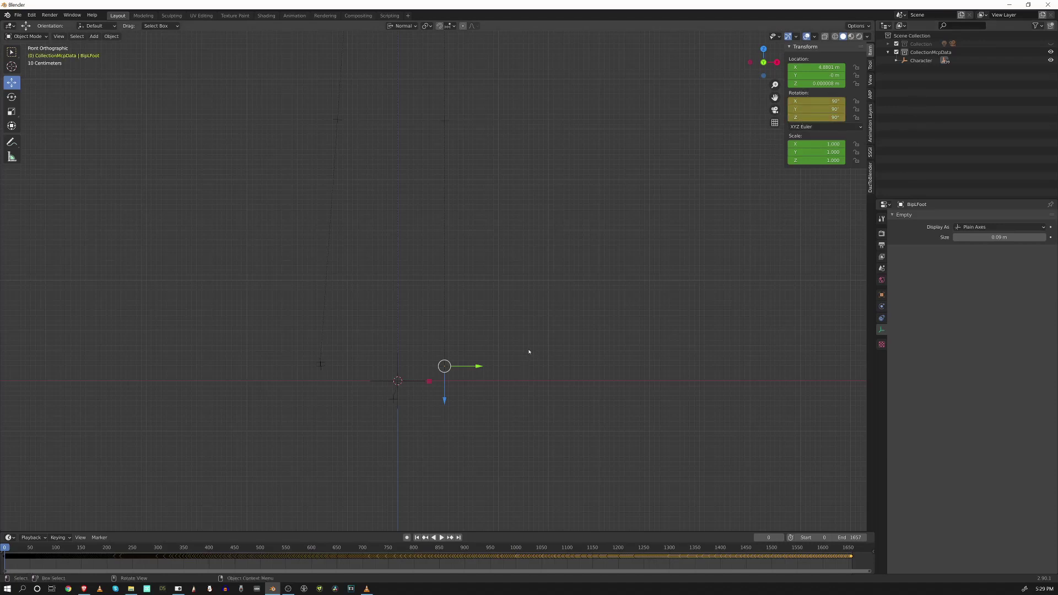
Check the axis directions of the BipLToe and BipLFoot empties, viewing the foot in the front and right orthographic views.
{"action": "scroll", "coordinate": [508, 313], "scroll_direction": "up", "scroll_amount": 2}
{"action": "left_click", "coordinate": [449, 405]}
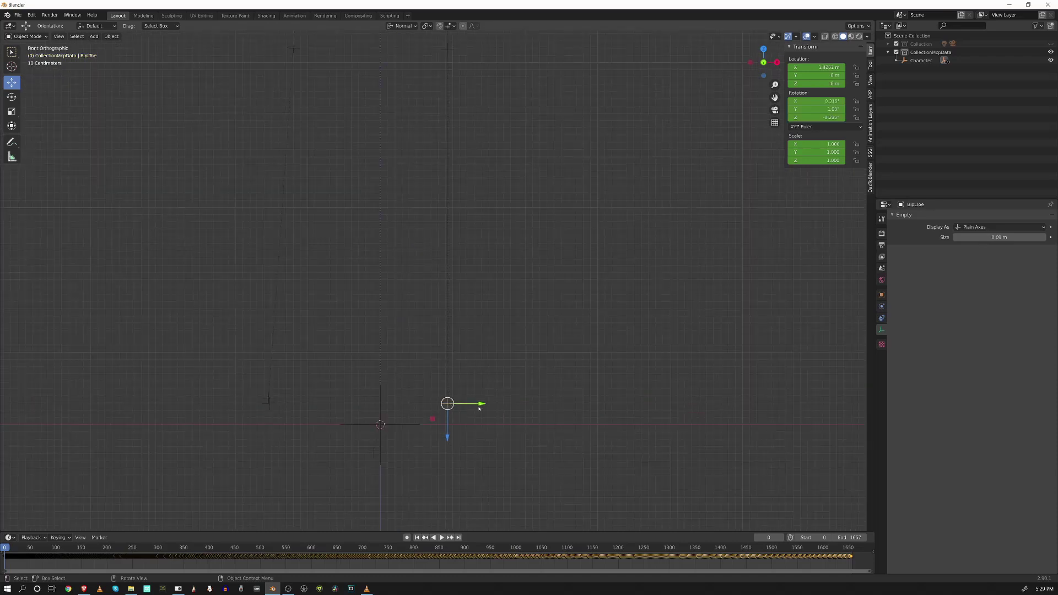
{"action": "middle_click_drag", "start_coordinate": [640, 385], "coordinate": [464, 288]}
{"action": "left_click", "coordinate": [460, 298]}
{"action": "key", "text": "KP_1"}
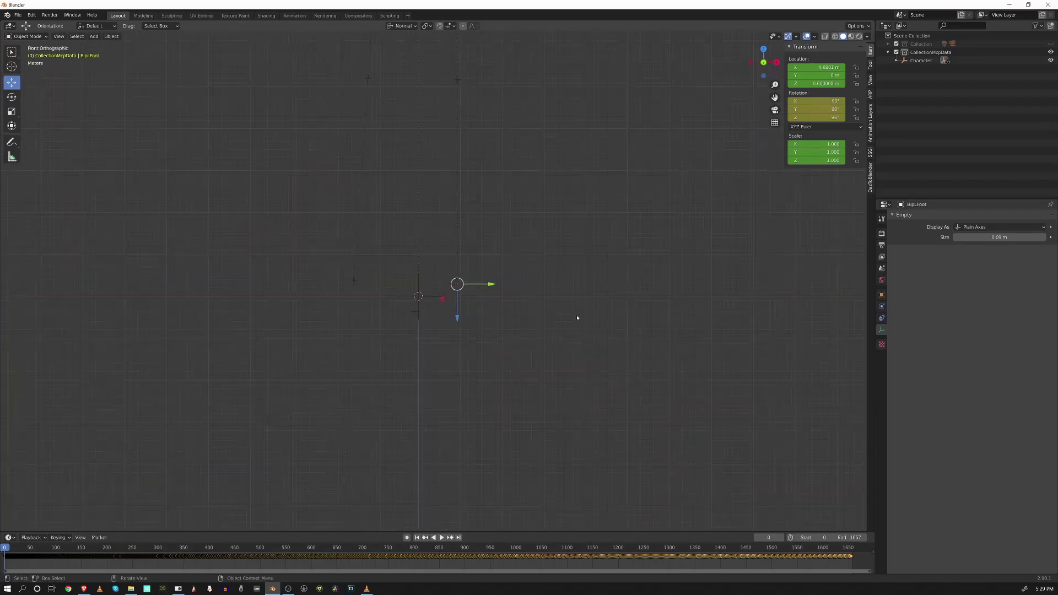
{"action": "key", "text": "KP_3"}
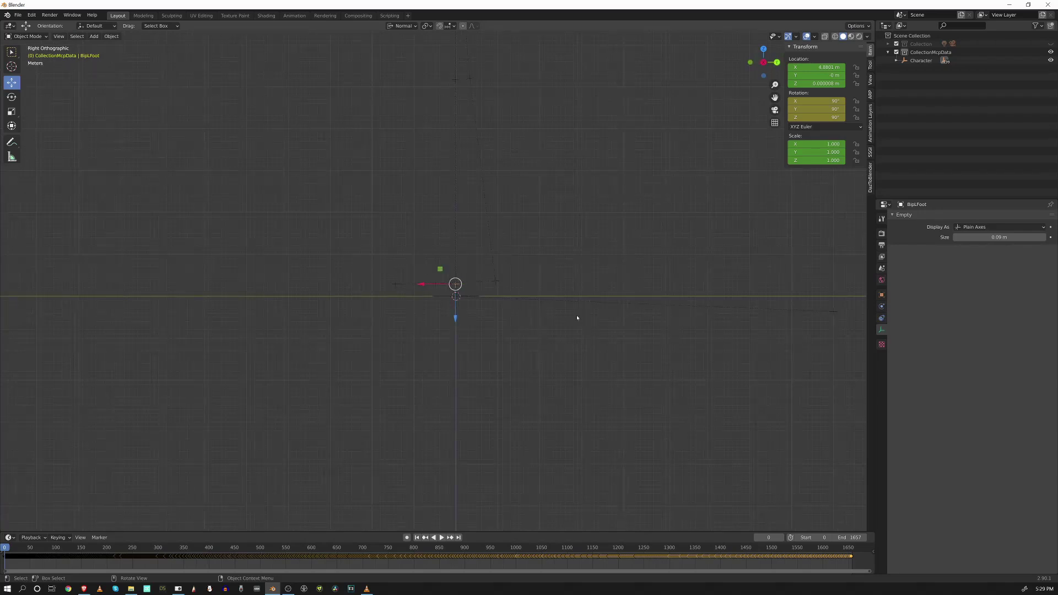
{"action": "key", "text": "KP_1"}
Set the BipLToe empty's rotation to 0° on all axes and keyframe the rotation at frame 0.
{"action": "middle_click_drag", "start_coordinate": [604, 296], "coordinate": [462, 325]}
{"action": "left_click", "coordinate": [459, 325]}
{"action": "left_click", "coordinate": [830, 101]}
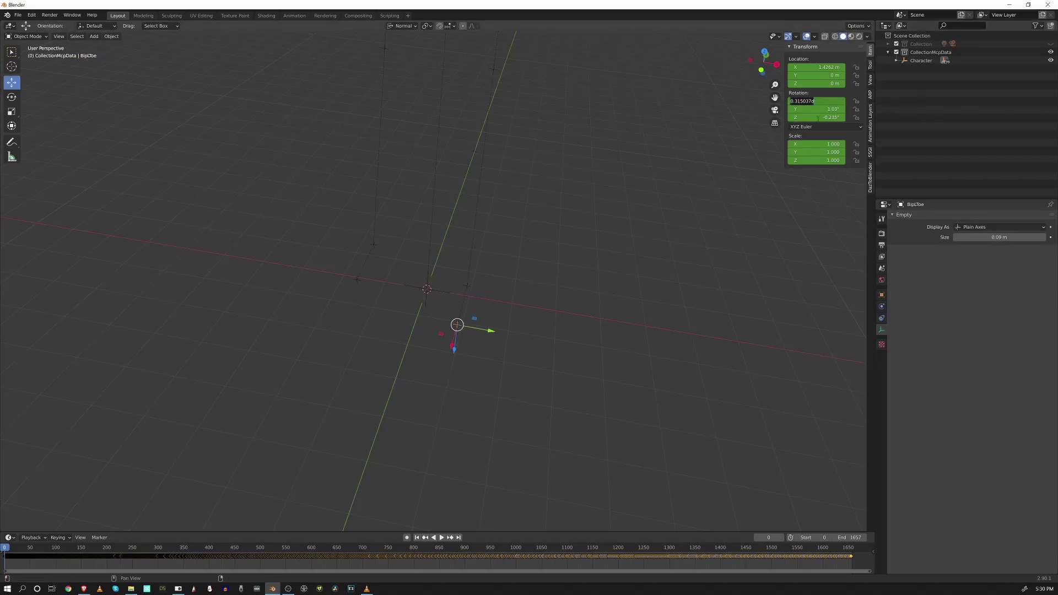
{"action": "left_click", "coordinate": [813, 117]}
{"action": "left_click_drag", "start_coordinate": [816, 101], "coordinate": [816, 117]}
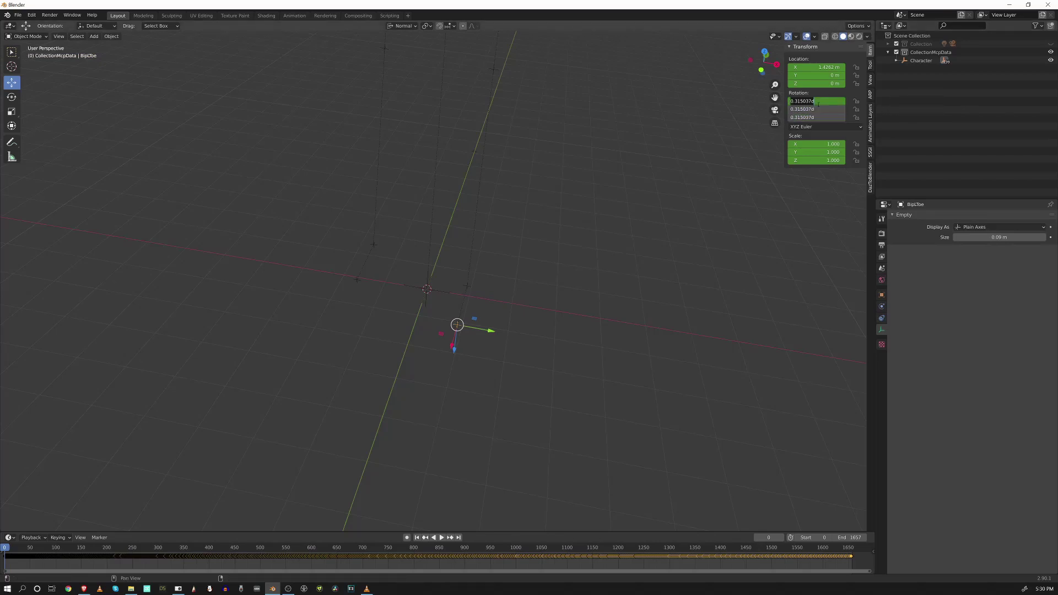
{"action": "type", "text": "0"}
{"action": "key", "text": "Return"}
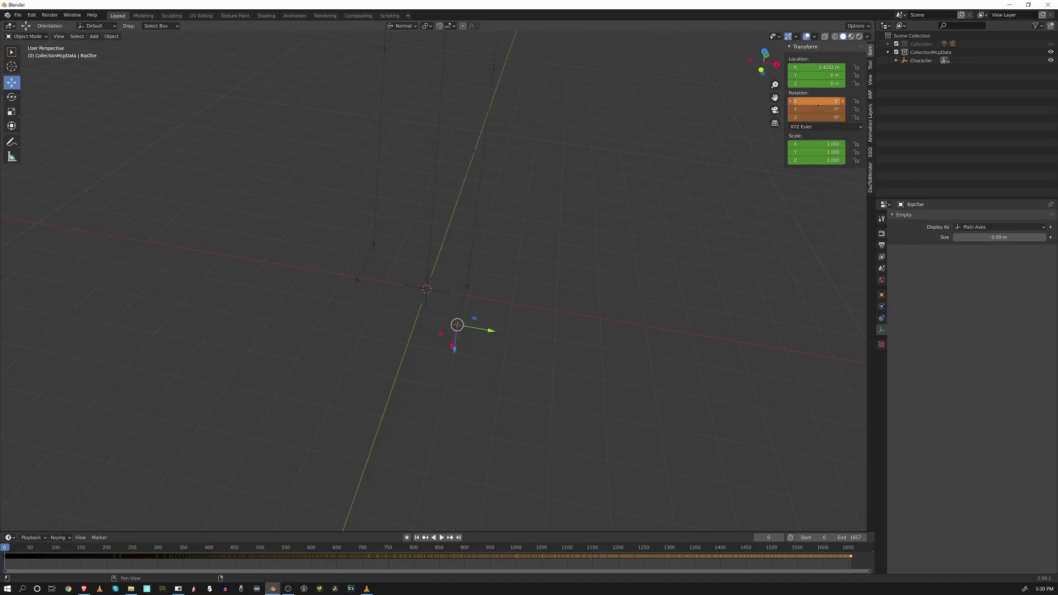
{"action": "key", "text": "i"}
Set the BipRThigh empty's rotation to X 0° and Y -90°.
{"action": "middle_click_drag", "start_coordinate": [508, 303], "coordinate": [478, 221]}
{"action": "left_click", "coordinate": [509, 146]}
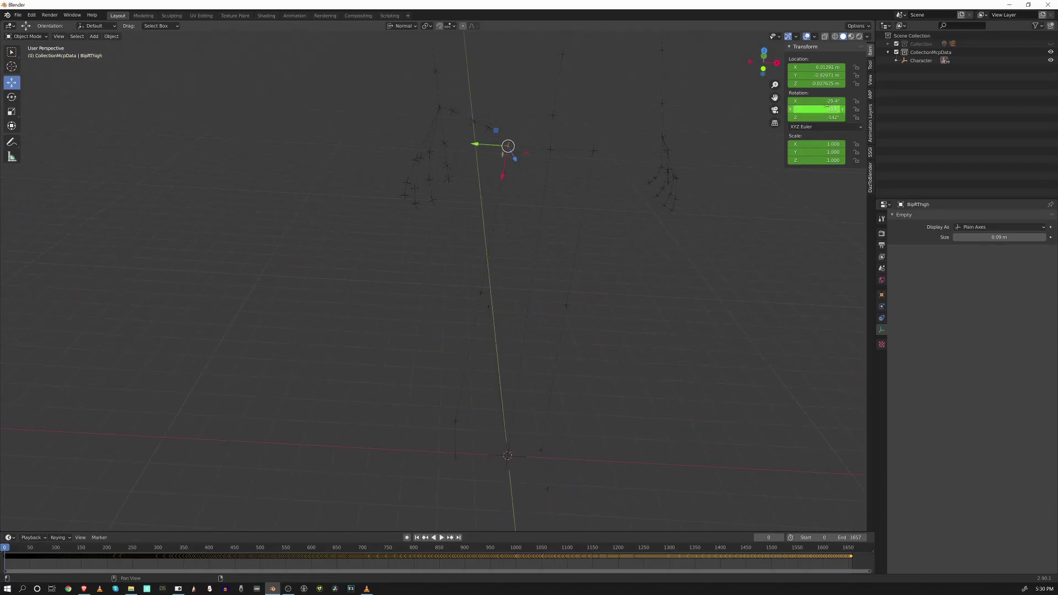
{"action": "left_click", "coordinate": [823, 101]}
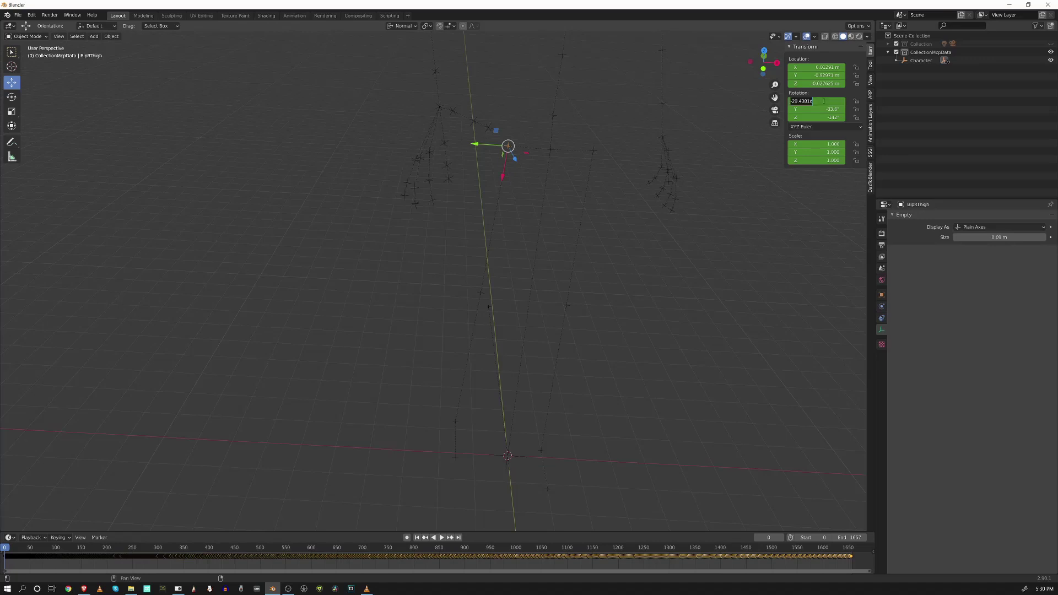
{"action": "type", "text": "0"}
{"action": "key", "text": "Tab"}
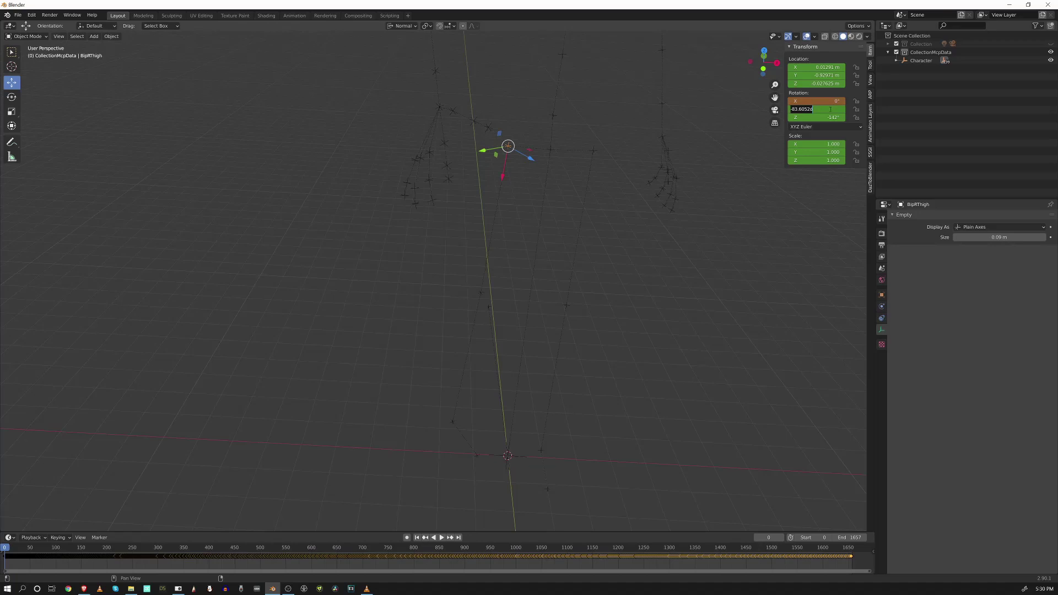
{"action": "type", "text": "-90"}
{"action": "key", "text": "Return"}
Set BipRThigh's Z rotation to -180°, check it in the front and right orthographic views, and keyframe the rotation at frame 0.
{"action": "middle_click_drag", "start_coordinate": [378, 208], "coordinate": [692, 210]}
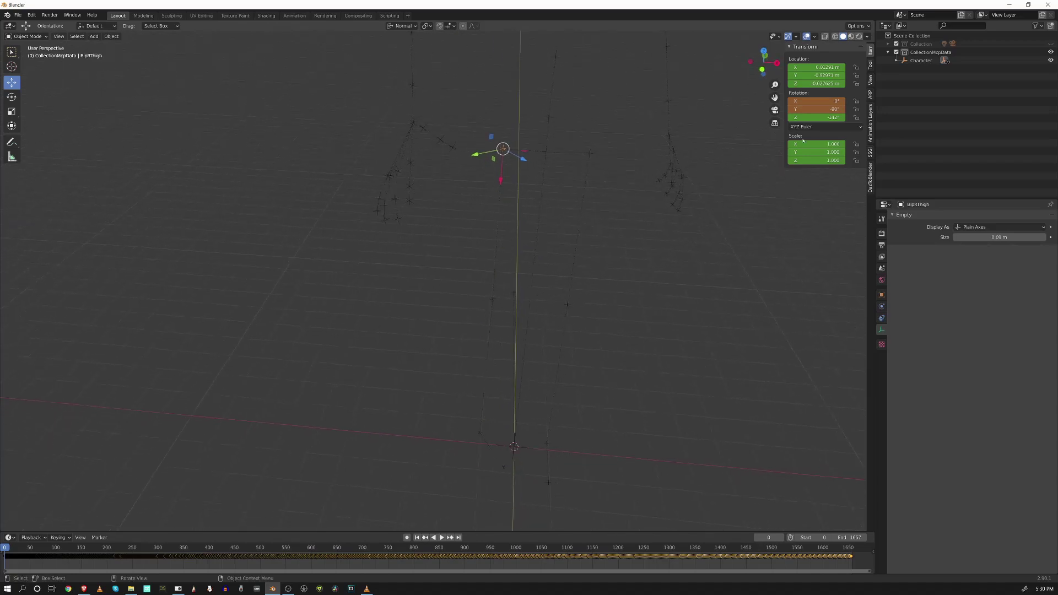
{"action": "left_click", "coordinate": [819, 118]}
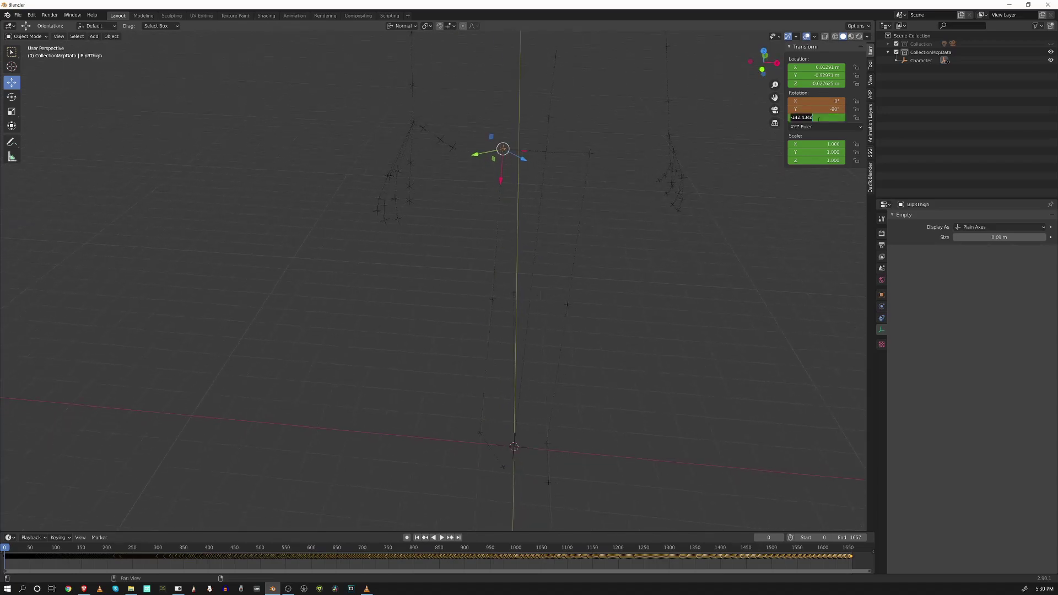
{"action": "key", "text": "BackSpace"}
{"action": "key", "text": "Return"}
{"action": "middle_click_drag", "start_coordinate": [645, 238], "coordinate": [540, 241]}
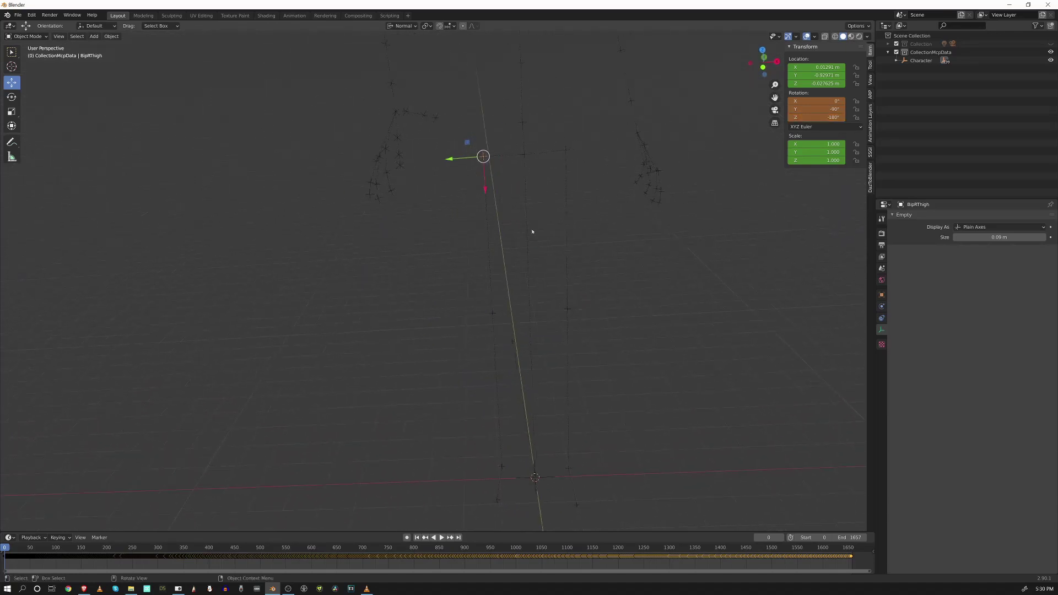
{"action": "key", "text": "KP_1"}
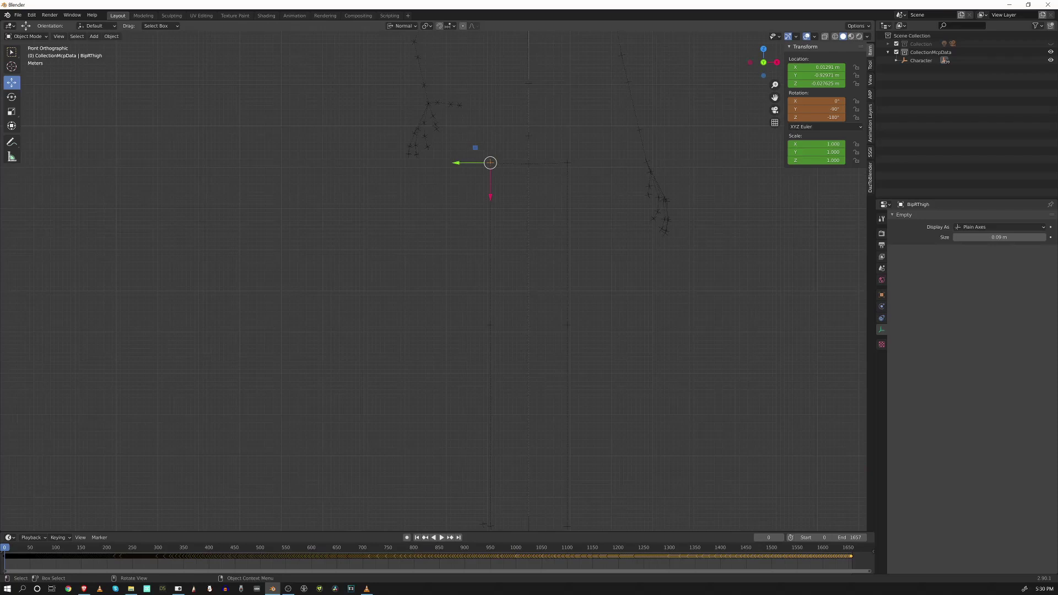
{"action": "key", "text": "KP_3"}
{"action": "key", "text": "KP_1"}
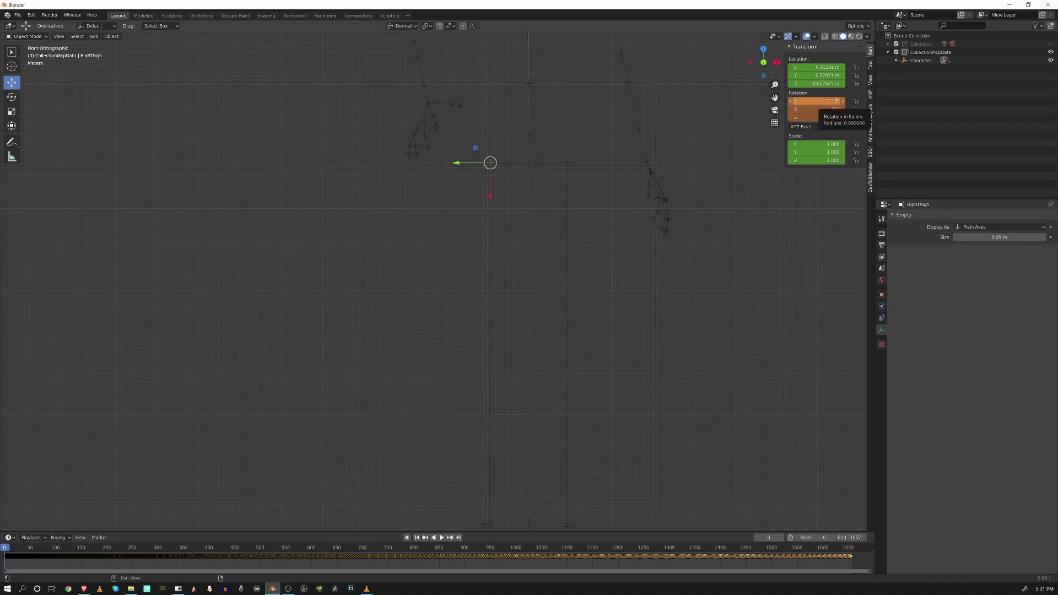
{"action": "key", "text": "i"}
Set the BipRCalf empty's rotation to 0° on all axes and keyframe the rotation at frame 0.
{"action": "left_click", "coordinate": [494, 328]}
{"action": "middle_click_drag", "start_coordinate": [583, 298], "coordinate": [583, 241], "text": "shift"}
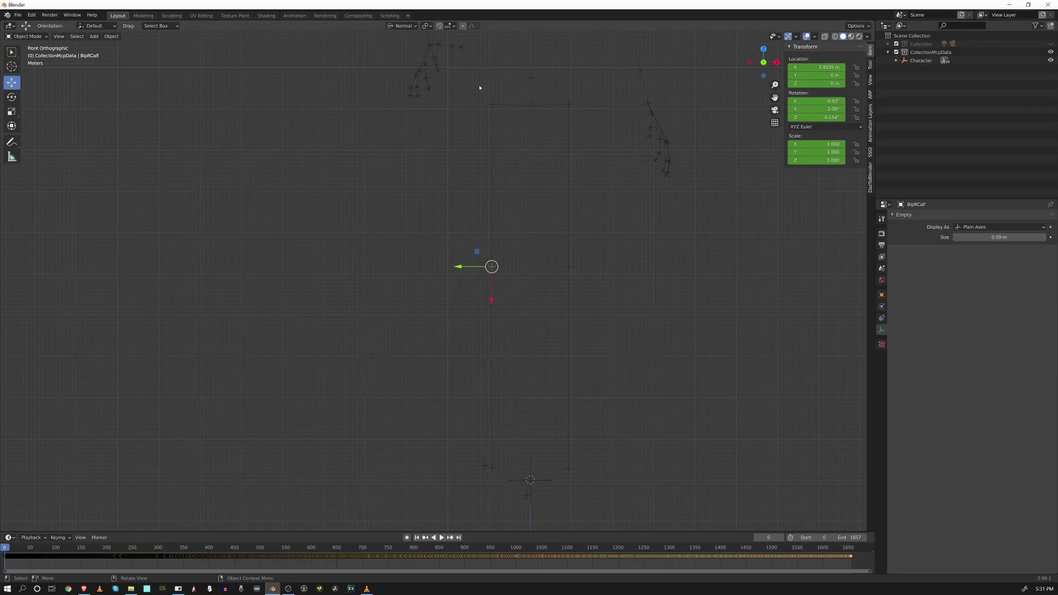
{"action": "left_click_drag", "start_coordinate": [818, 101], "coordinate": [818, 117]}
{"action": "type", "text": "0"}
{"action": "key", "text": "Return"}
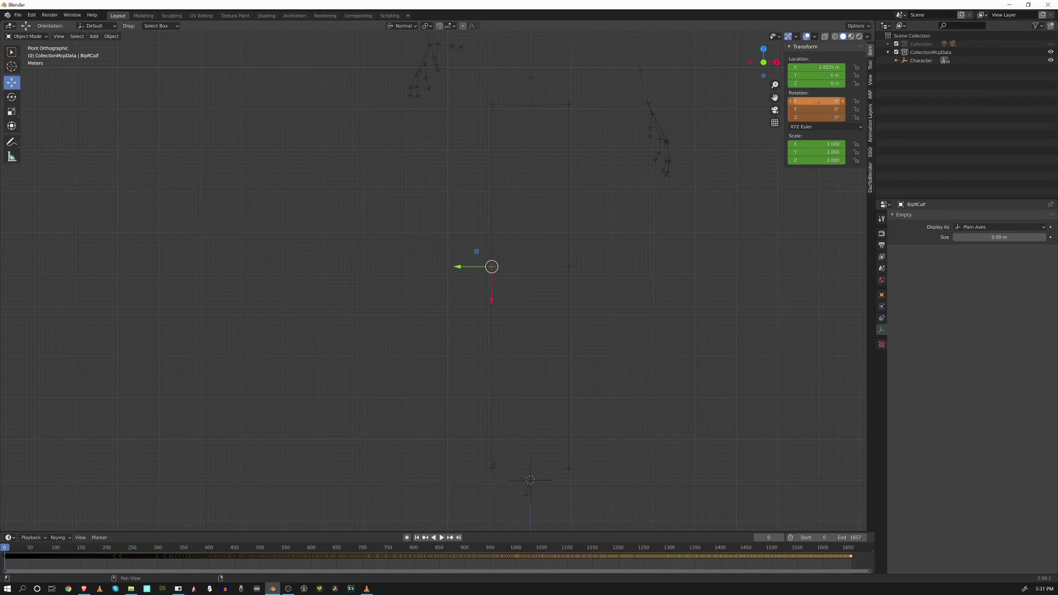
{"action": "key", "text": "i"}
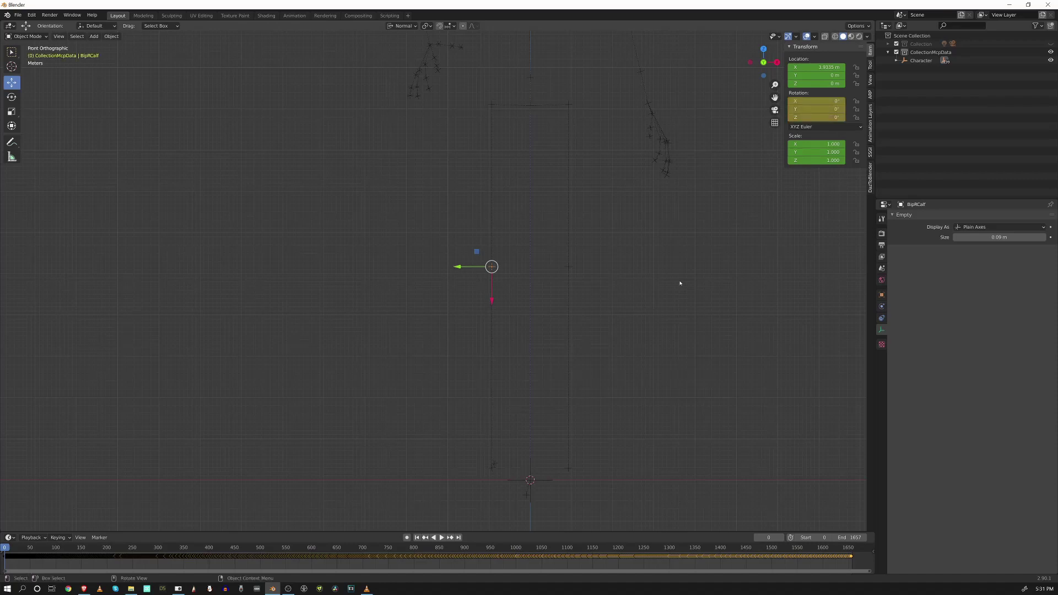
Set the BipRFoot empty's rotation to X 0°, Y -90° and Z 0°, and keyframe the rotation at frame 0.
{"action": "middle_click_drag", "start_coordinate": [478, 429], "coordinate": [557, 367]}
{"action": "left_click", "coordinate": [511, 388]}
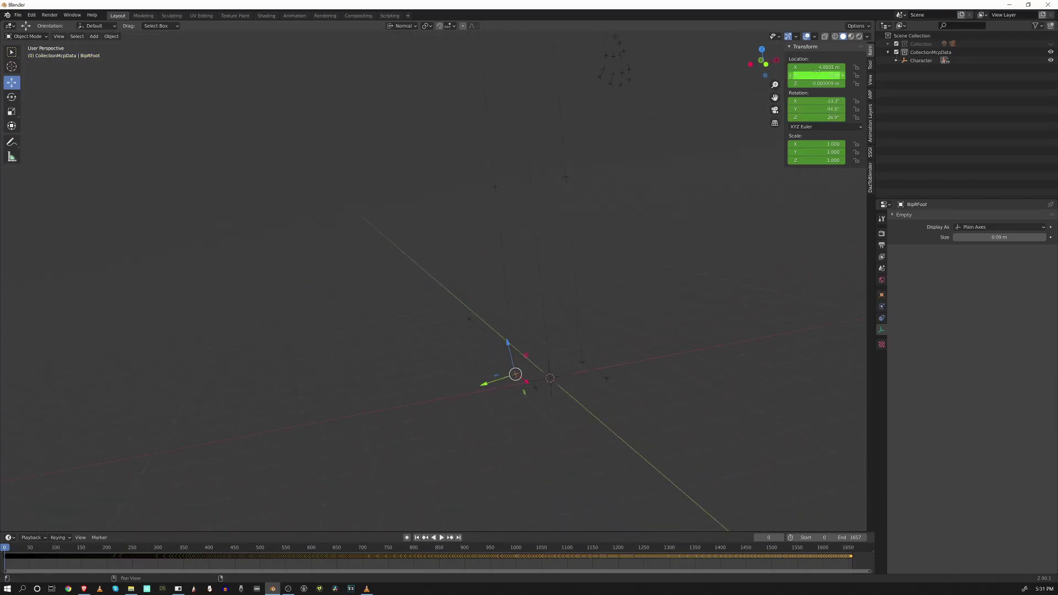
{"action": "left_click", "coordinate": [819, 102]}
{"action": "type", "text": "0"}
{"action": "key", "text": "Tab"}
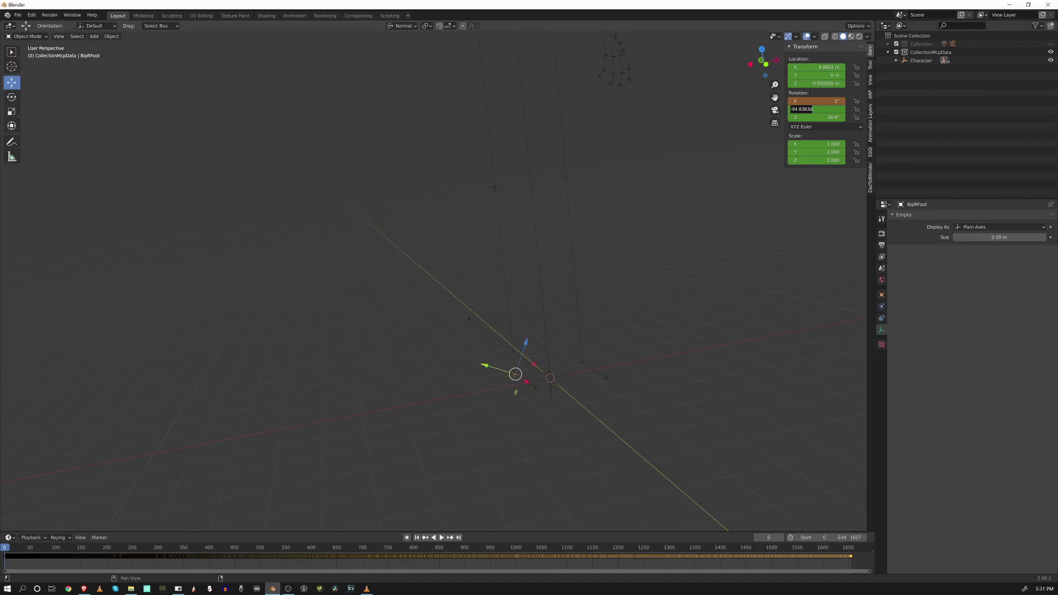
{"action": "type", "text": "-90"}
{"action": "key", "text": "Tab"}
{"action": "type", "text": "0"}
{"action": "key", "text": "Return"}
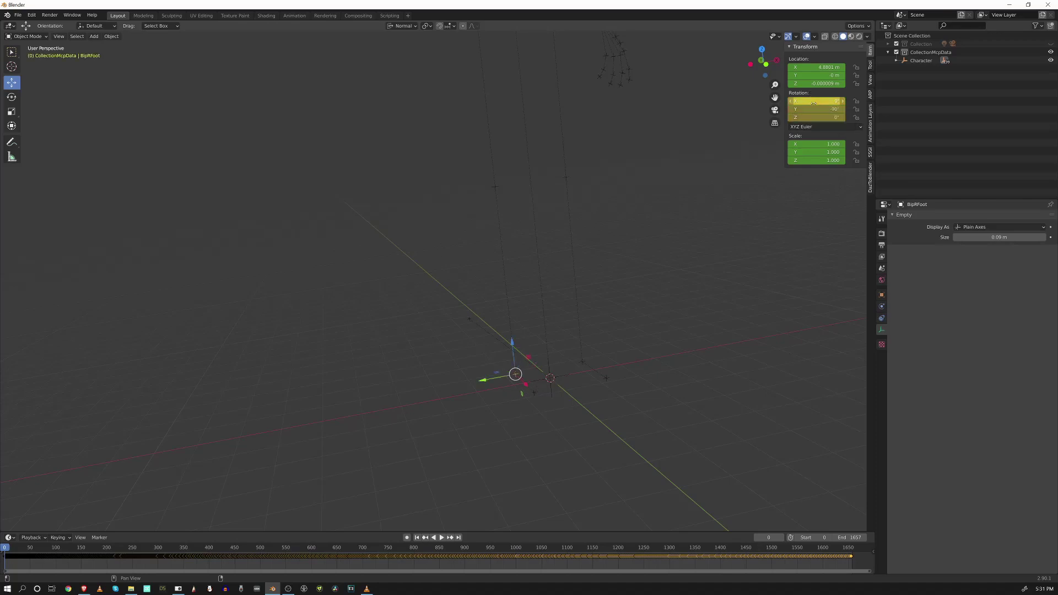
Set the BipRToe empty's rotation to 0° on all axes and keyframe the rotation at frame 0.
{"action": "middle_click_drag", "start_coordinate": [584, 385], "coordinate": [539, 397]}
{"action": "left_click", "coordinate": [534, 392]}
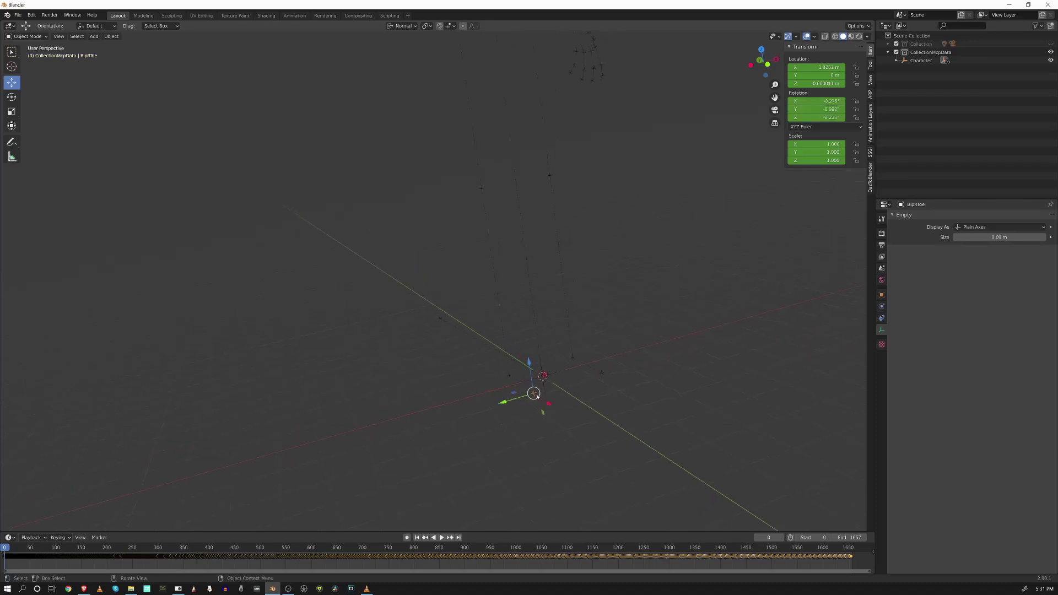
{"action": "left_click_drag", "start_coordinate": [823, 101], "coordinate": [824, 118]}
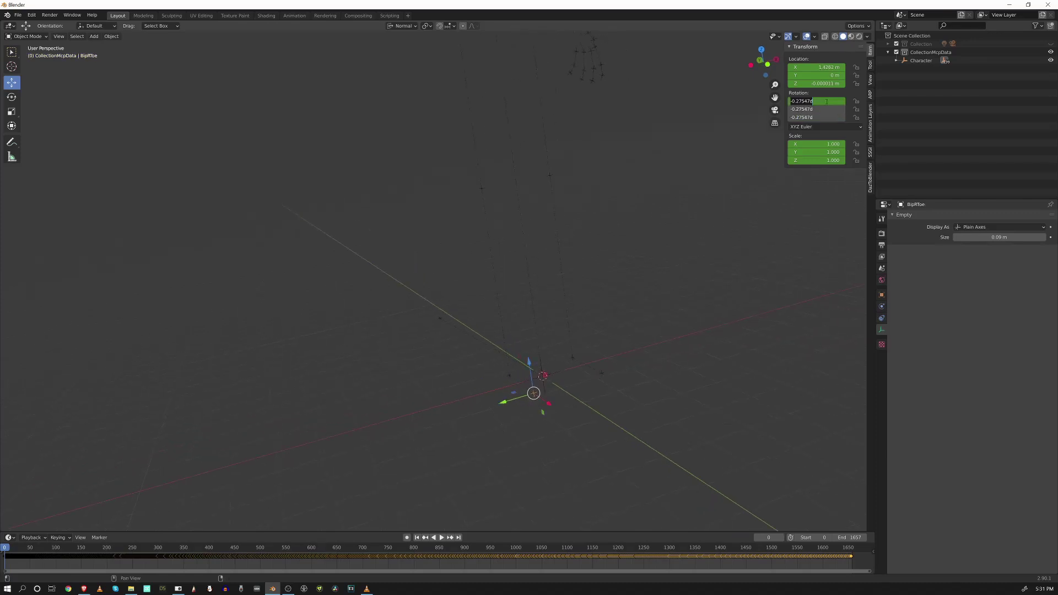
{"action": "type", "text": "0"}
{"action": "key", "text": "Return"}
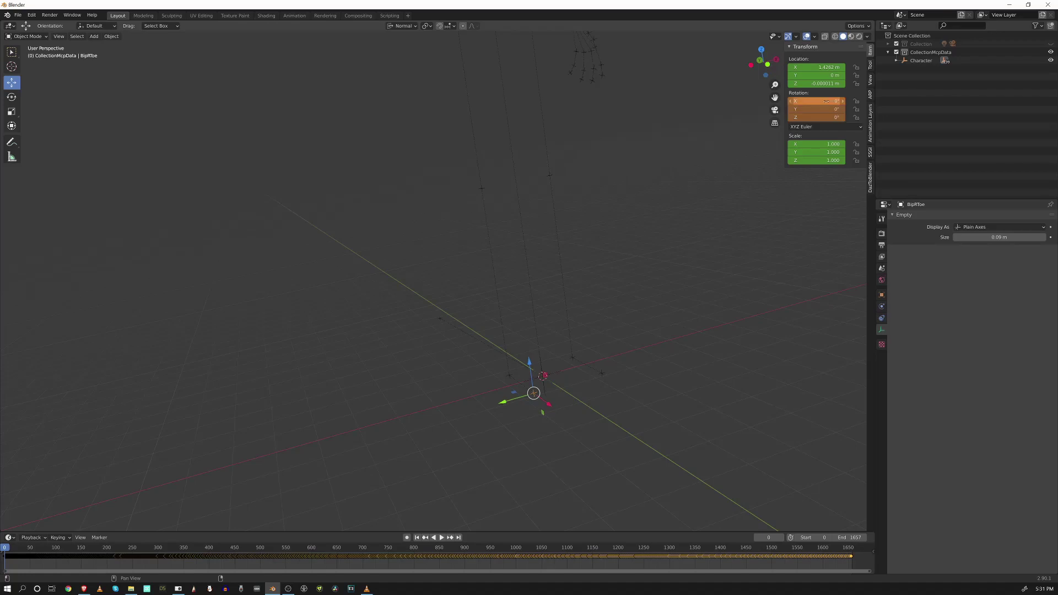
{"action": "key", "text": "i"}
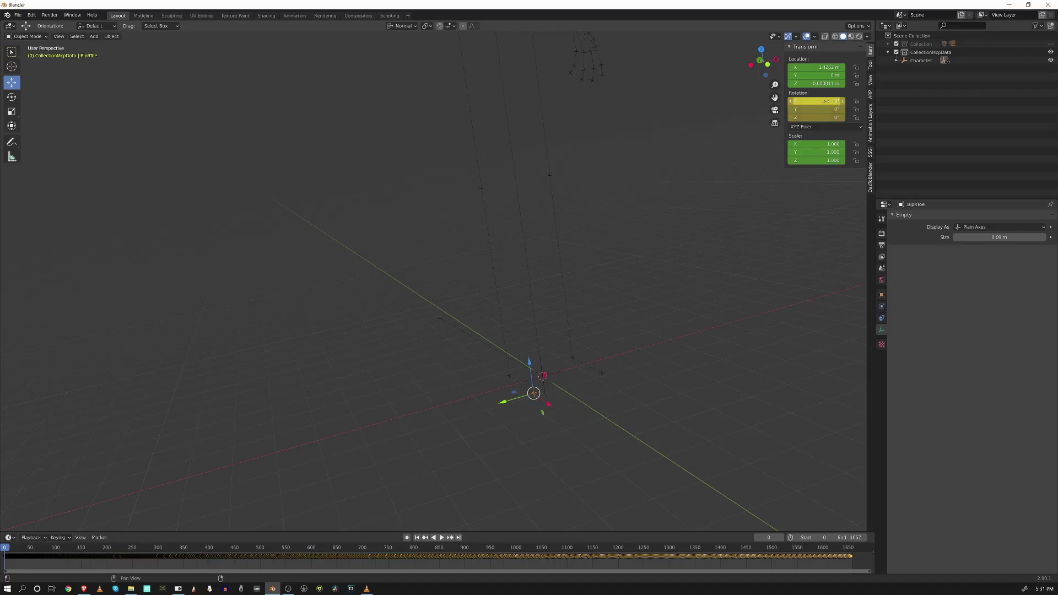
Look over the straightened legs and the upper body, and select the BipRoot empty at the hips.
{"action": "middle_click_drag", "start_coordinate": [694, 361], "coordinate": [593, 172]}
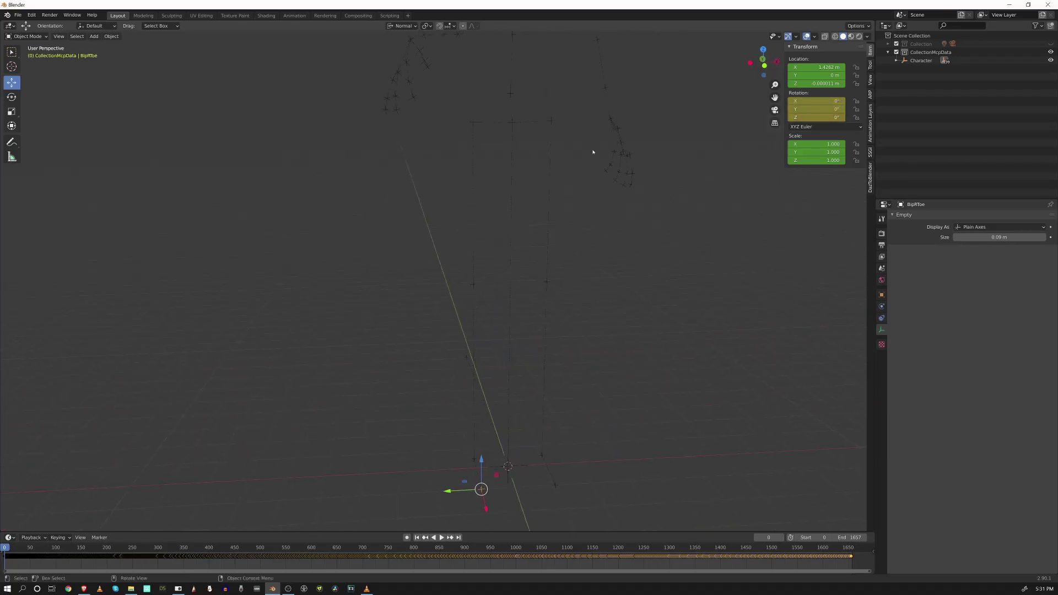
{"action": "middle_click_drag", "start_coordinate": [656, 293], "coordinate": [531, 222]}
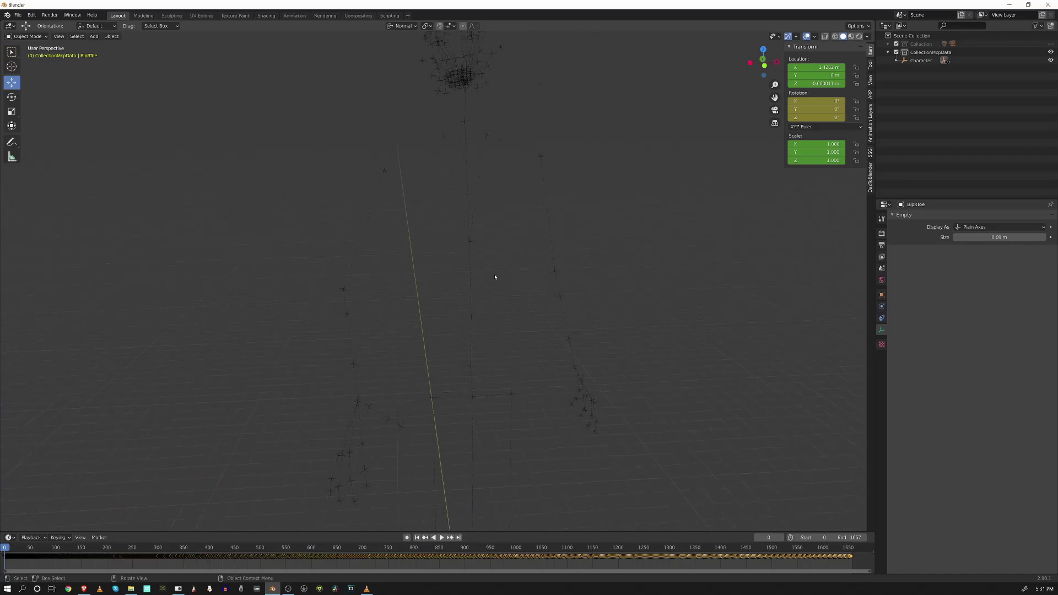
{"action": "middle_click_drag", "start_coordinate": [518, 338], "coordinate": [534, 274]}
{"action": "left_click", "coordinate": [527, 277]}
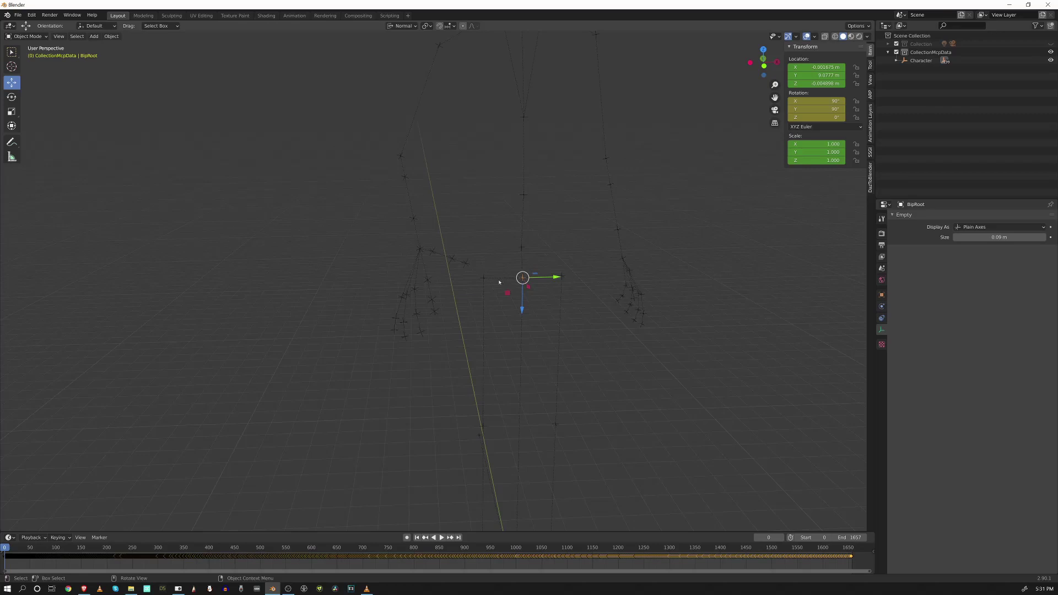
Set the BipSpine empty's rotation to X 0°, Y 90° and Z 0°, and keyframe the rotation at frame 0.
{"action": "left_click", "coordinate": [522, 249]}
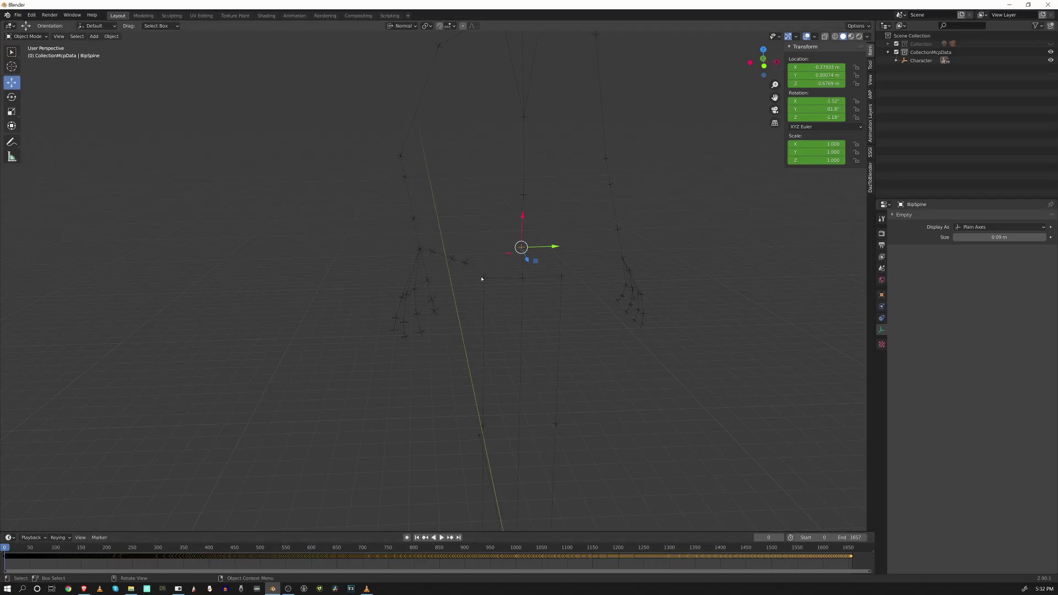
{"action": "middle_click_drag", "start_coordinate": [511, 284], "coordinate": [523, 282]}
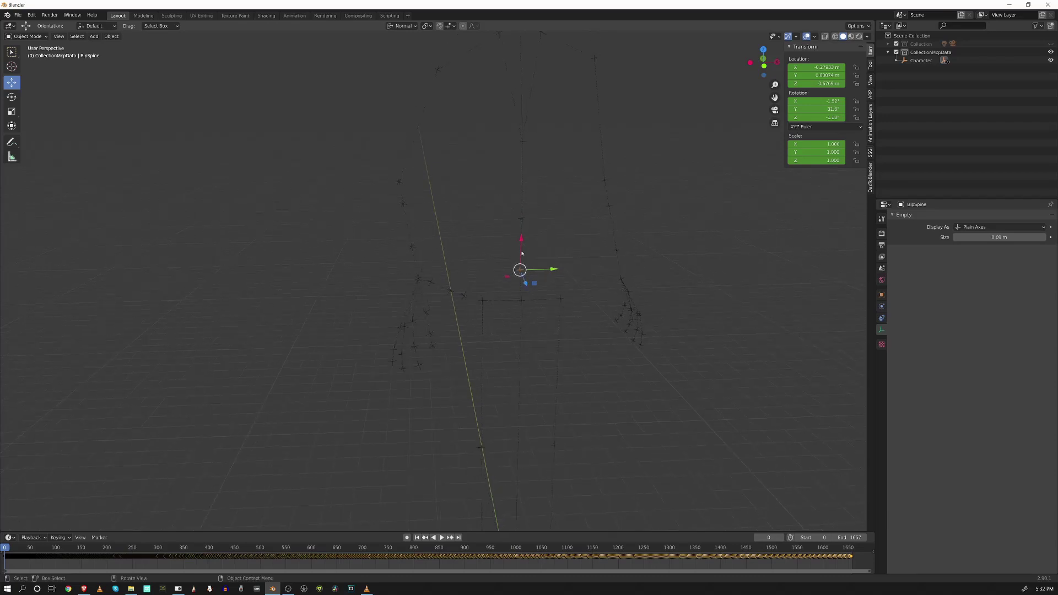
{"action": "left_click", "coordinate": [815, 110]}
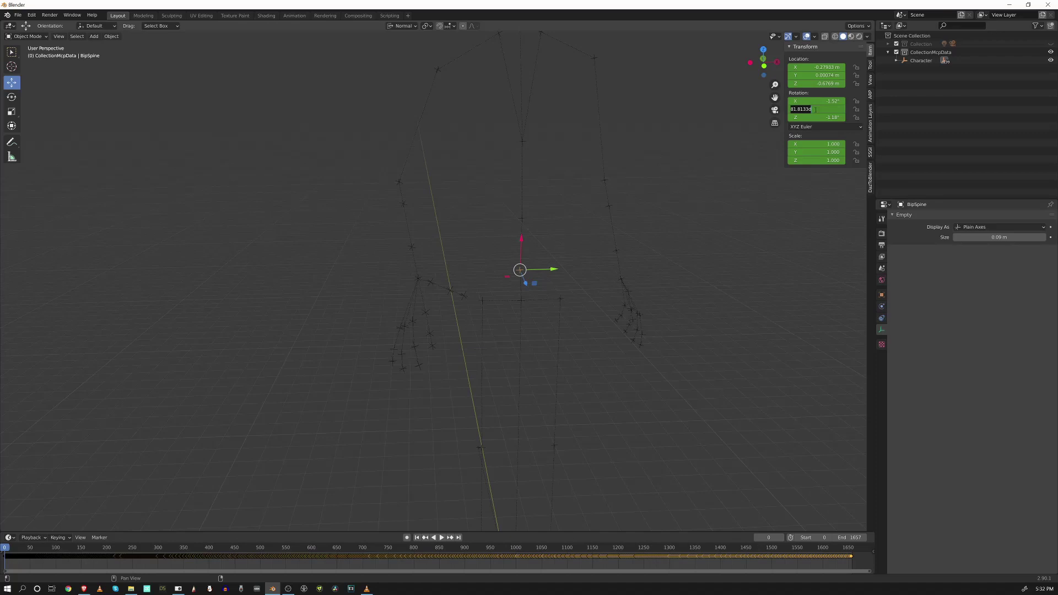
{"action": "type", "text": "90"}
{"action": "key", "text": "Return"}
{"action": "left_click", "coordinate": [823, 101]}
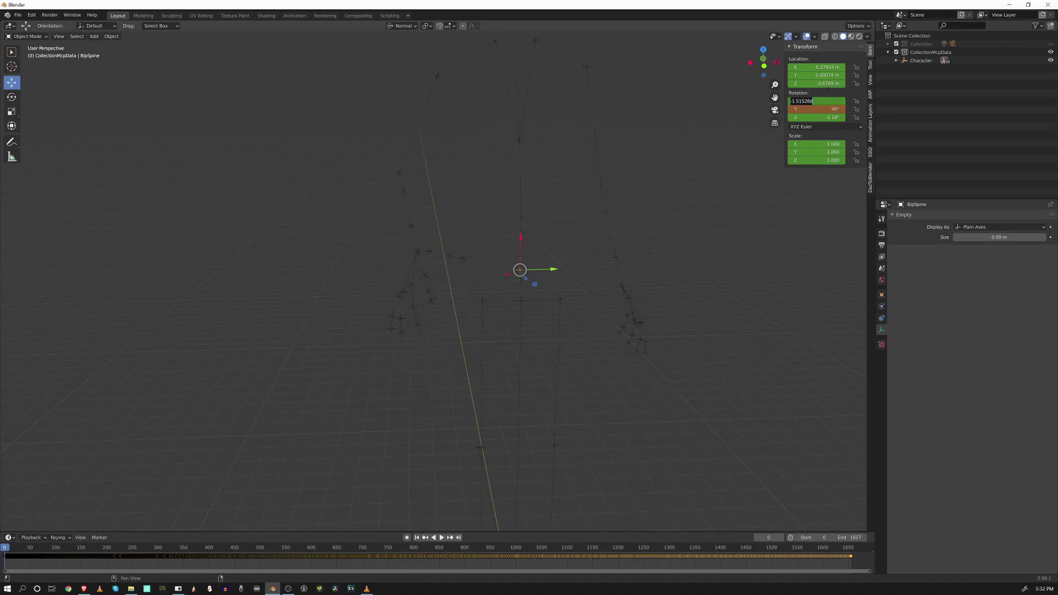
{"action": "type", "text": "0"}
{"action": "key", "text": "Tab"}
{"action": "key", "text": "Return"}
{"action": "left_click", "coordinate": [832, 117]}
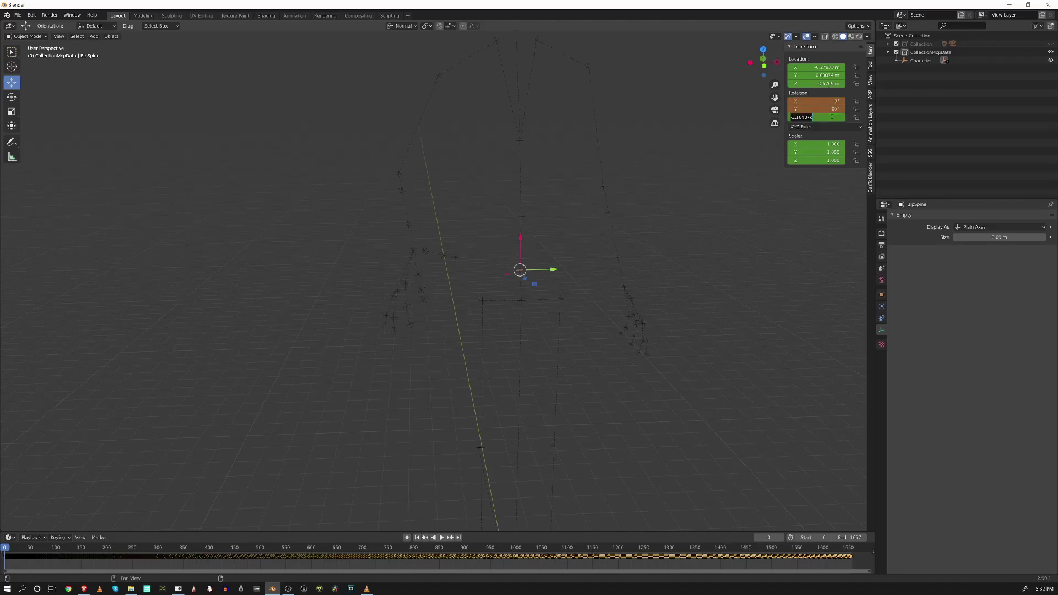
{"action": "type", "text": "0"}
{"action": "key", "text": "Return"}
{"action": "key", "text": "i"}
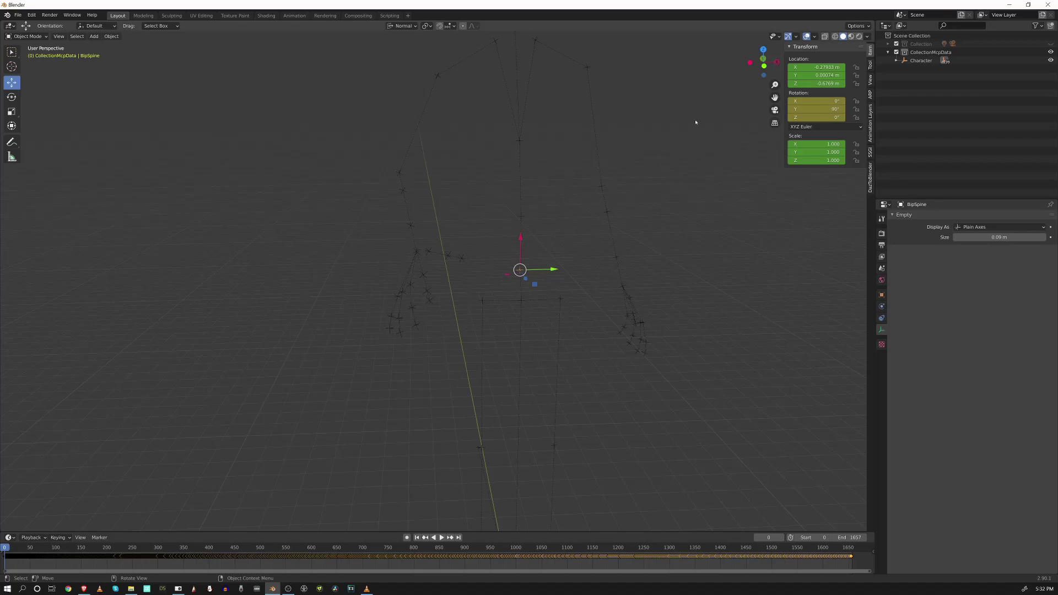
Set the BipSpine1 empty's rotation to 0° on all axes and keyframe the rotation at frame 0.
{"action": "middle_click_drag", "start_coordinate": [596, 214], "coordinate": [535, 246]}
{"action": "left_click", "coordinate": [522, 246]}
{"action": "left_click_drag", "start_coordinate": [826, 117], "coordinate": [825, 100]}
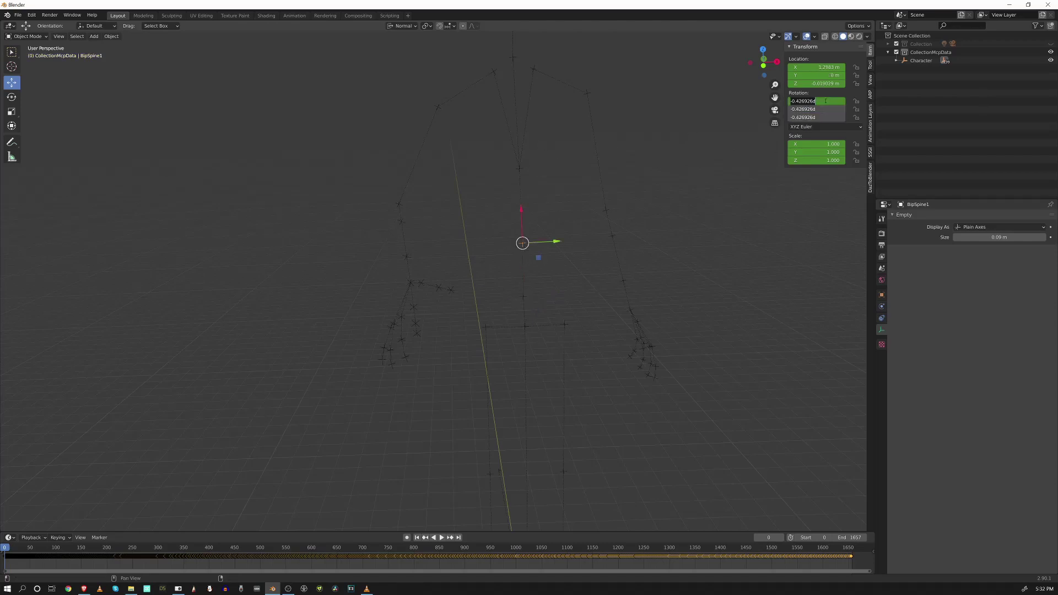
{"action": "type", "text": "0"}
{"action": "key", "text": "Return"}
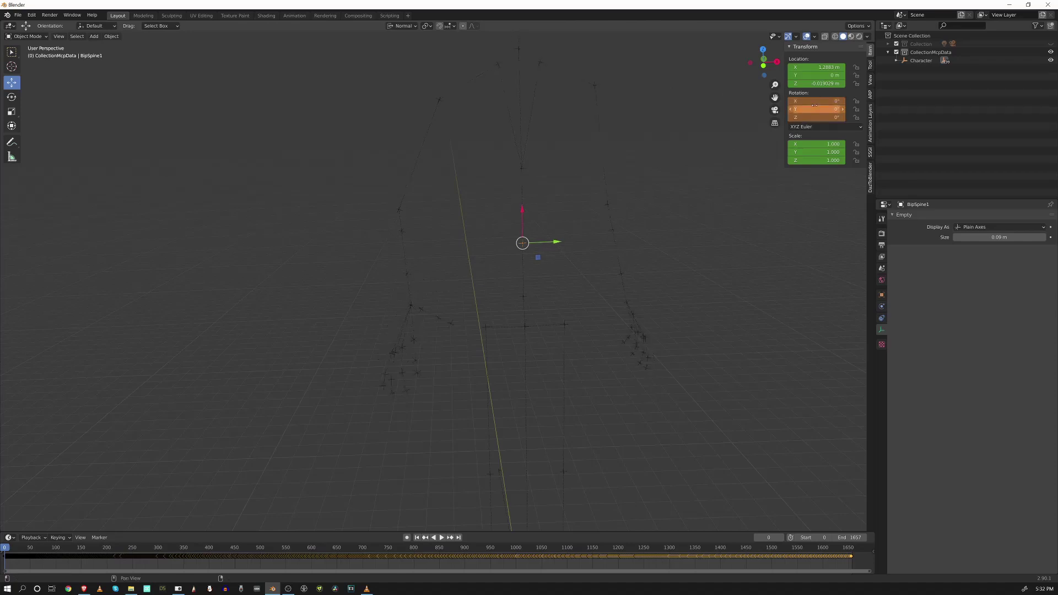
{"action": "key", "text": "i"}
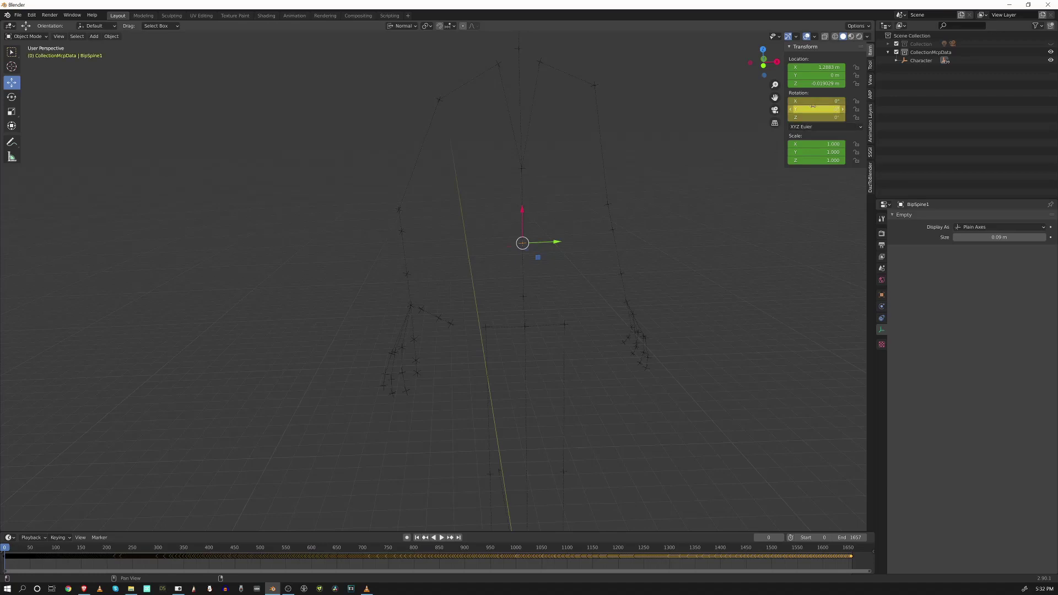
Set the BipSpine2 empty's rotation to 0° on all axes and keyframe the rotation at frame 0.
{"action": "left_click", "coordinate": [523, 168]}
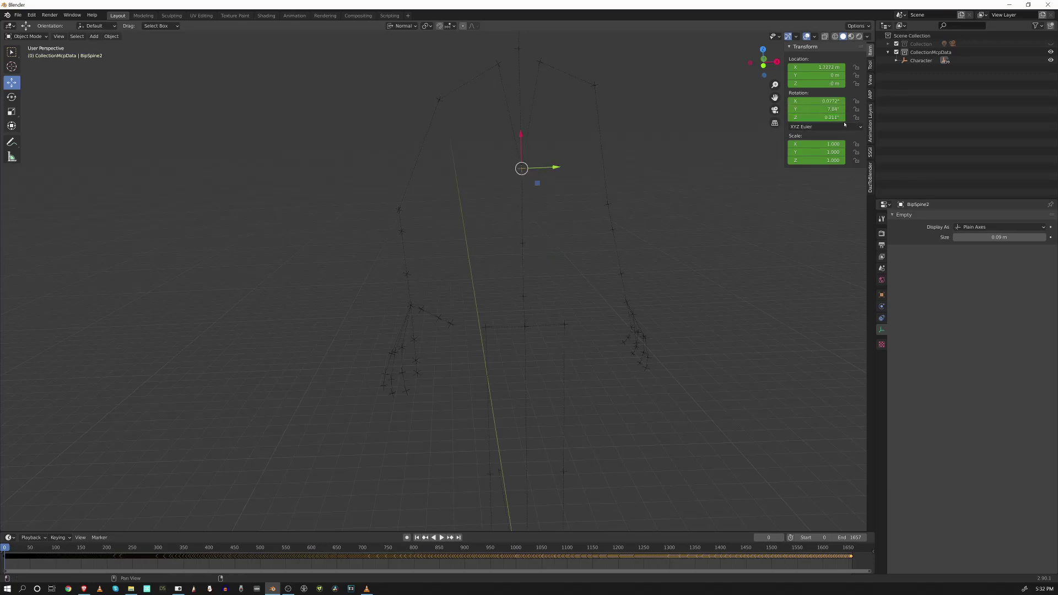
{"action": "left_click_drag", "start_coordinate": [825, 101], "coordinate": [825, 116]}
{"action": "type", "text": "0"}
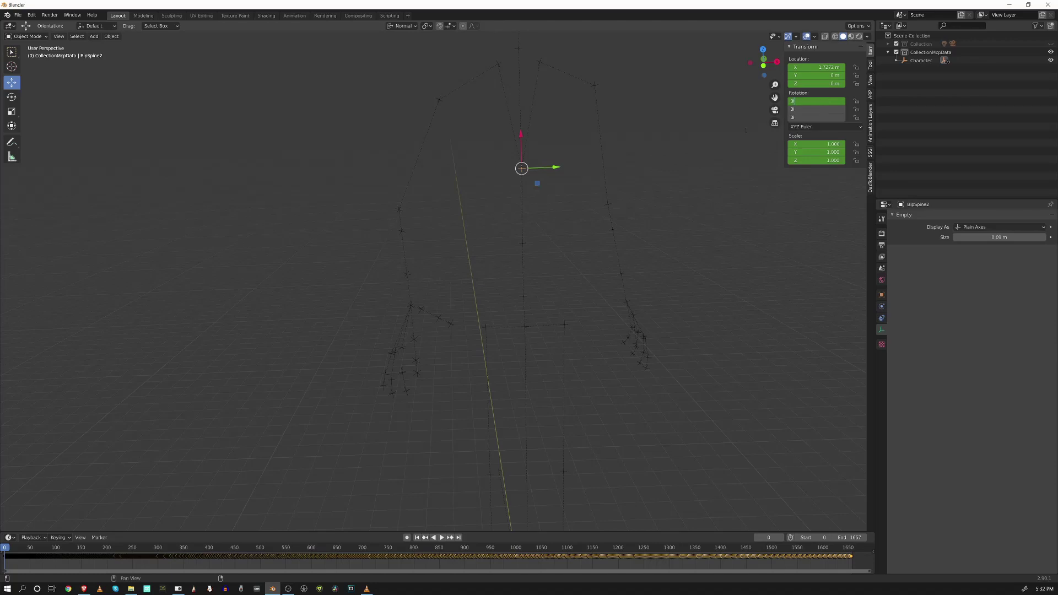
{"action": "key", "text": "Return"}
{"action": "key", "text": "i"}
Set the BipNeck empty's rotation to 0° on all axes and keyframe the rotation at frame 0.
{"action": "middle_click_drag", "start_coordinate": [544, 192], "coordinate": [538, 121]}
{"action": "left_click", "coordinate": [522, 54]}
{"action": "left_click_drag", "start_coordinate": [821, 117], "coordinate": [822, 101]}
{"action": "type", "text": "0"}
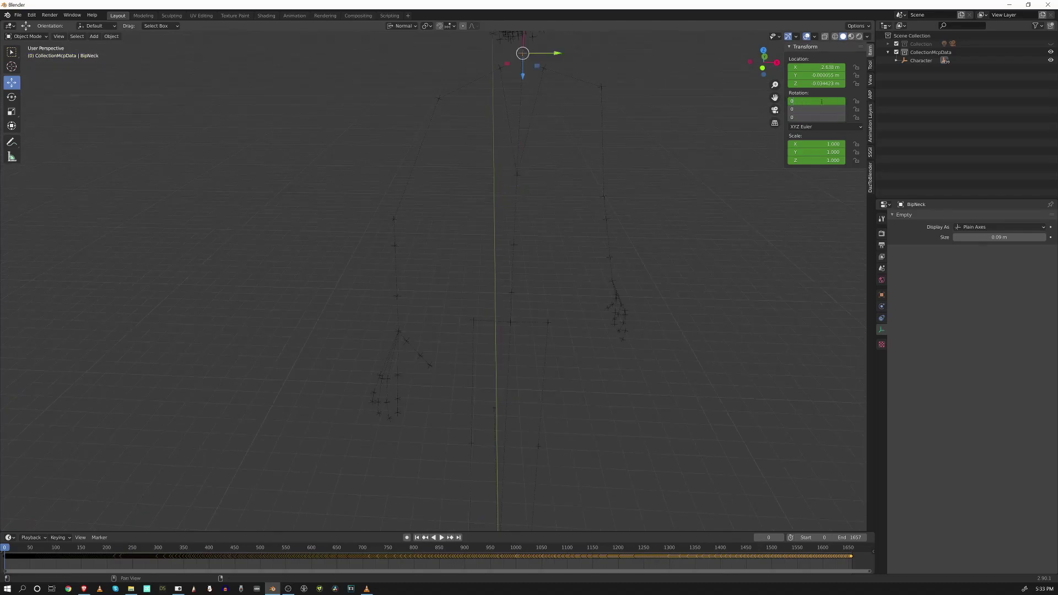
{"action": "key", "text": "Return"}
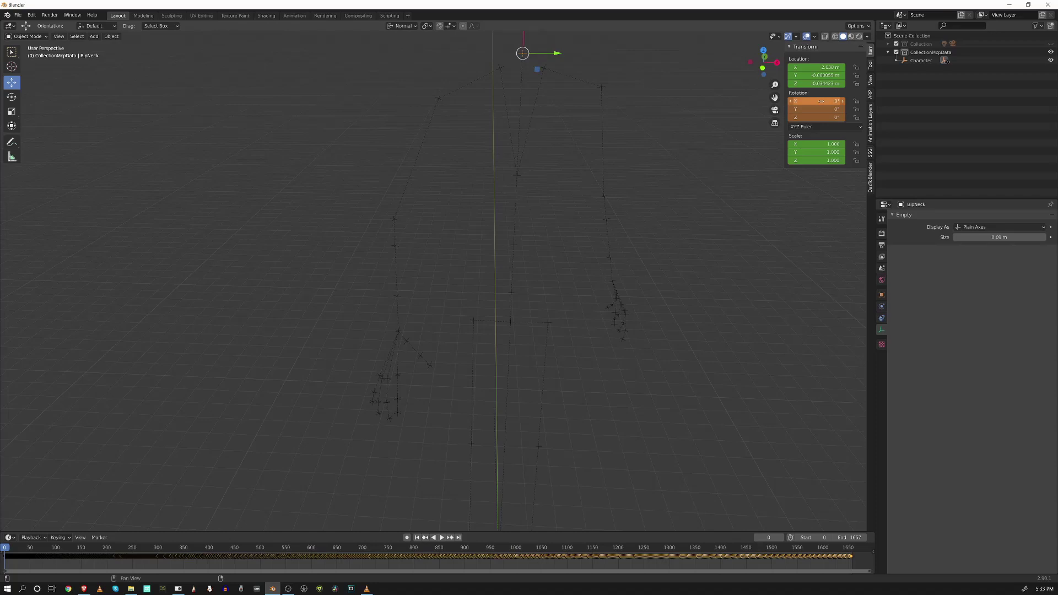
{"action": "key", "text": "i"}
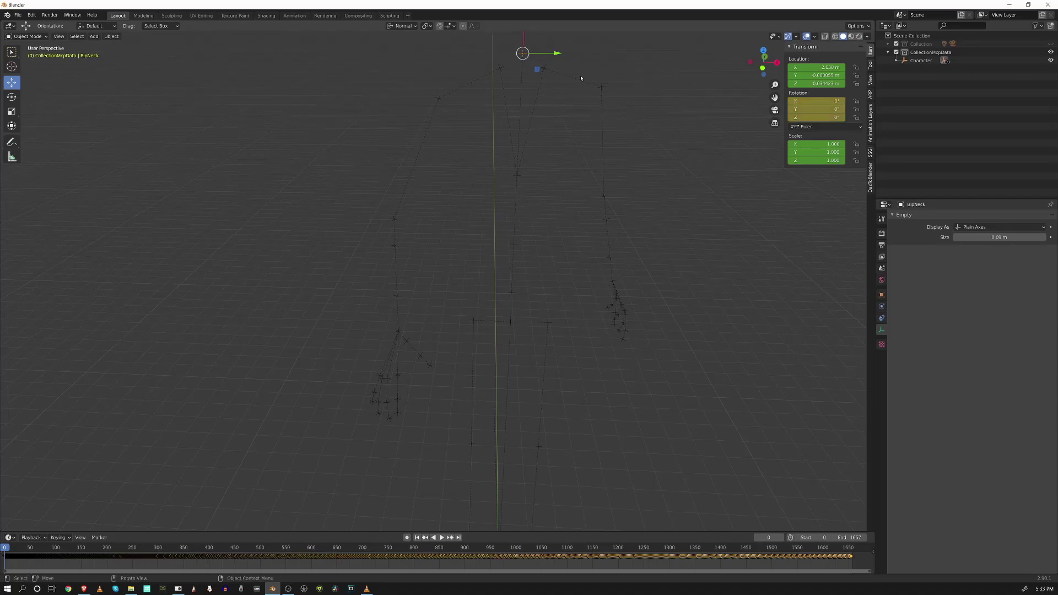
Set the BipHead empty's rotation to 0° on all axes and keyframe the rotation at frame 0.
{"action": "middle_click_drag", "start_coordinate": [572, 73], "coordinate": [551, 198]}
{"action": "left_click", "coordinate": [558, 164]}
{"action": "left_click_drag", "start_coordinate": [821, 101], "coordinate": [820, 117]}
{"action": "type", "text": "0"}
{"action": "key", "text": "Return"}
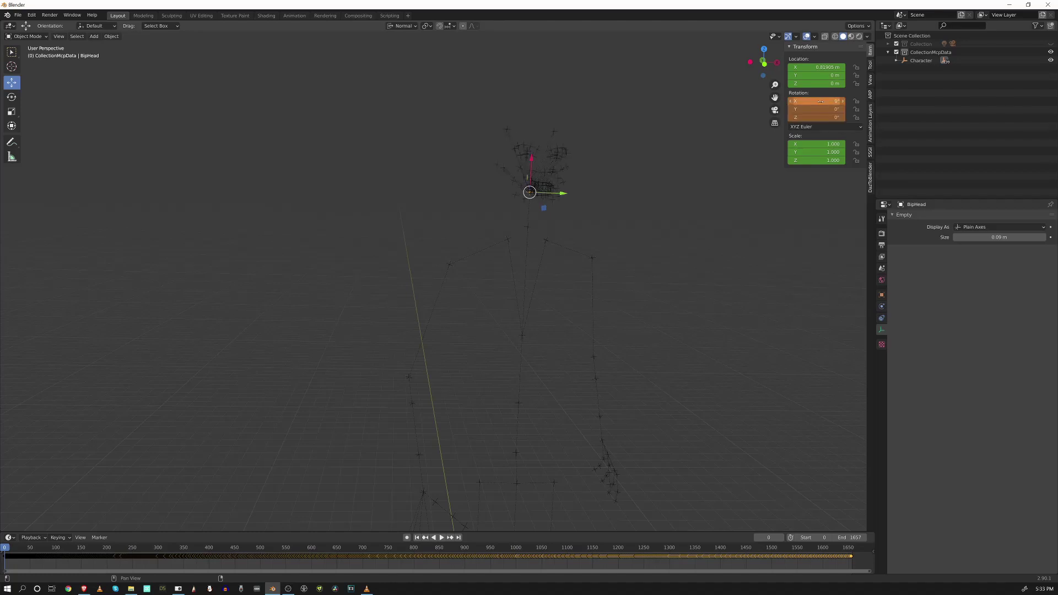
{"action": "key", "text": "i"}
Set the BipJaw empty's rotation at frame 0 to X 0°, Y -113° and Z 0°.
{"action": "scroll", "coordinate": [633, 157], "scroll_direction": "up", "scroll_amount": 2}
{"action": "middle_click_drag", "start_coordinate": [618, 165], "coordinate": [416, 173], "text": "shift"}
{"action": "scroll", "coordinate": [539, 198], "scroll_direction": "up", "scroll_amount": 2}
{"action": "left_click", "coordinate": [418, 158]}
{"action": "middle_click_drag", "start_coordinate": [416, 217], "coordinate": [469, 271]}
{"action": "middle_click_drag", "start_coordinate": [442, 208], "coordinate": [477, 165], "text": "shift"}
{"action": "scroll", "coordinate": [462, 261], "scroll_direction": "up", "scroll_amount": 3}
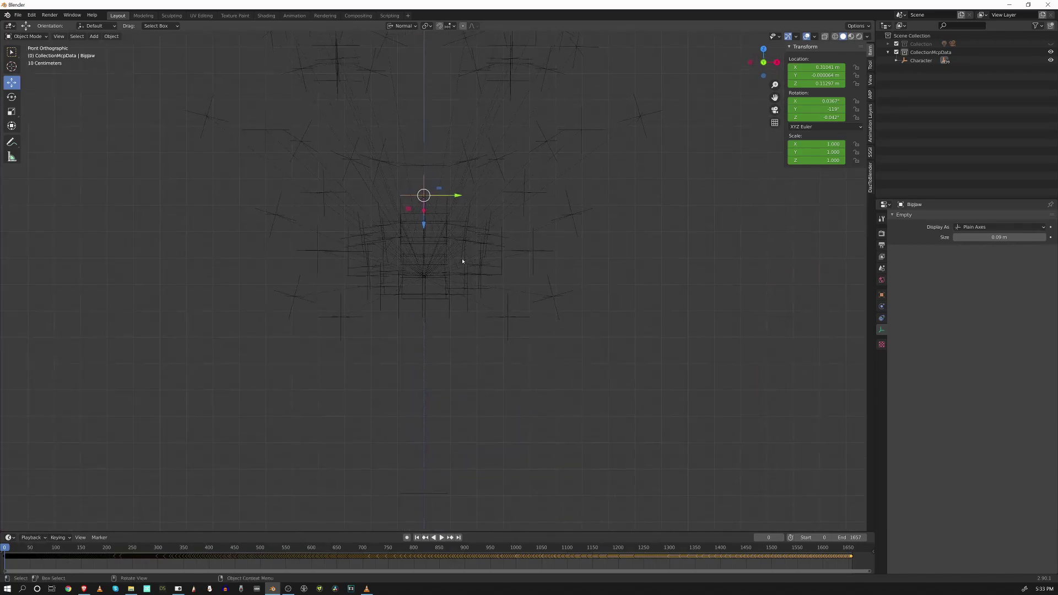
{"action": "left_click", "coordinate": [827, 109]}
{"action": "type", "text": "-"}
{"action": "key", "text": "Return"}
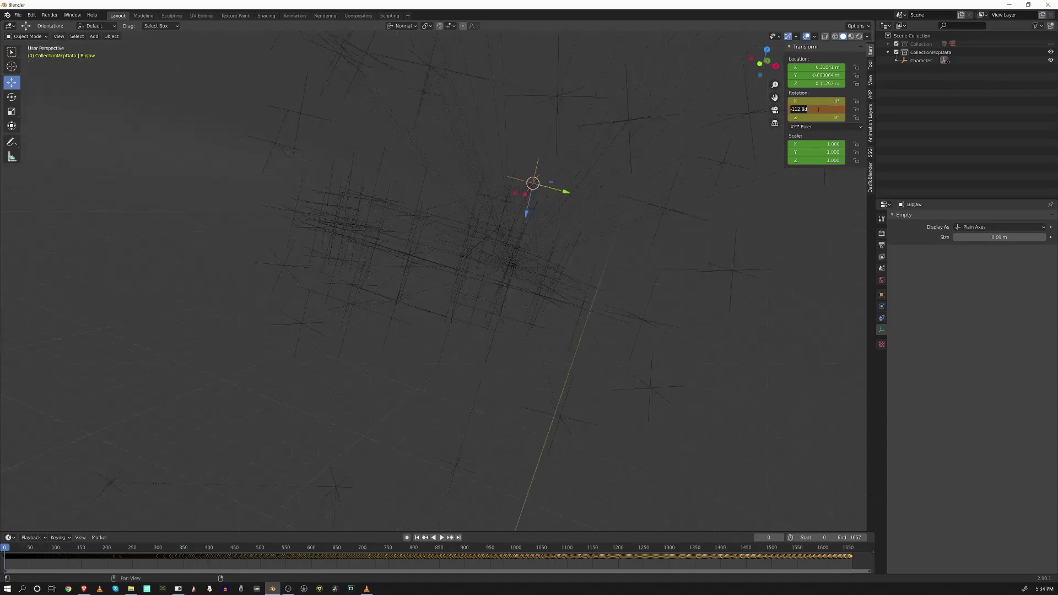
{"action": "type", "text": "-113"}
{"action": "key", "text": "Return"}
Set the BipLClavicle empty's rotation to X 0°, Y 180° and Z -90°, and keyframe the rotation at frame 0.
{"action": "middle_click_drag", "start_coordinate": [636, 217], "coordinate": [471, 113]}
{"action": "left_click", "coordinate": [473, 255]}
{"action": "middle_click_drag", "start_coordinate": [425, 286], "coordinate": [564, 211]}
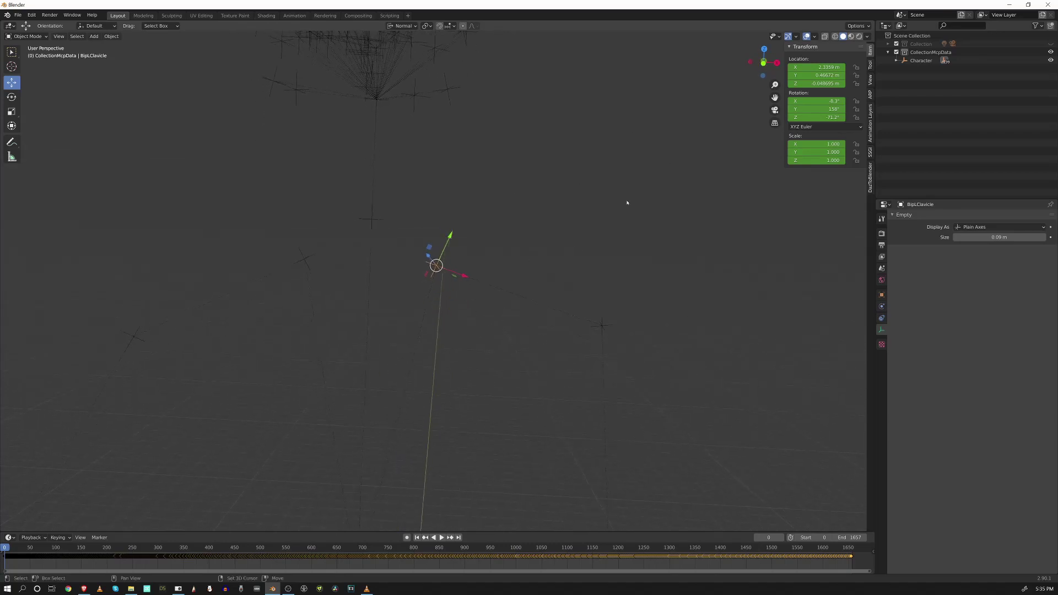
{"action": "left_click", "coordinate": [820, 102]}
{"action": "type", "text": "0"}
{"action": "left_click", "coordinate": [829, 109]}
{"action": "type", "text": "1"}
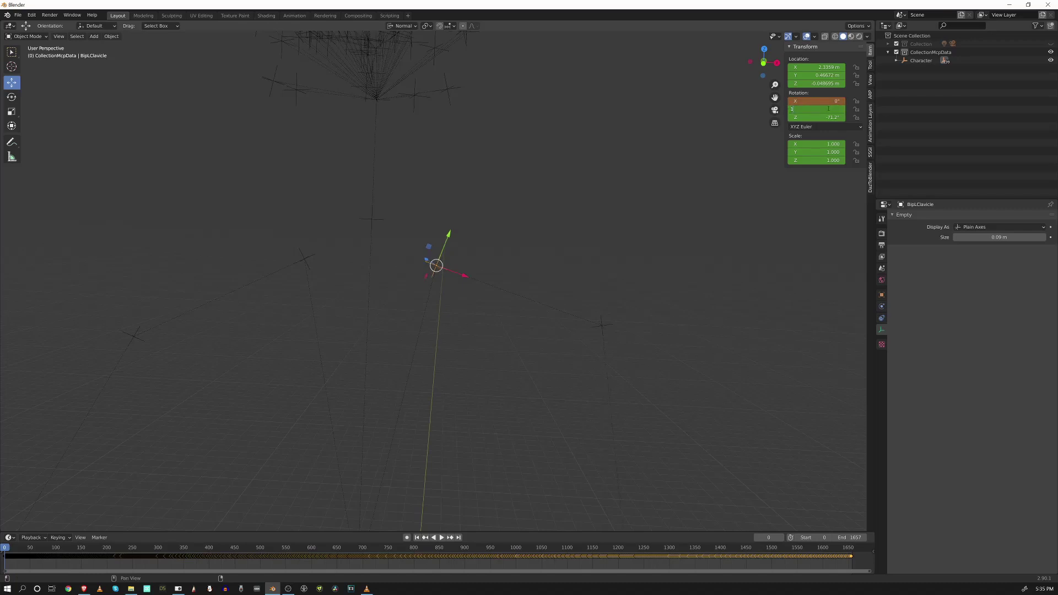
{"action": "key", "text": "Tab"}
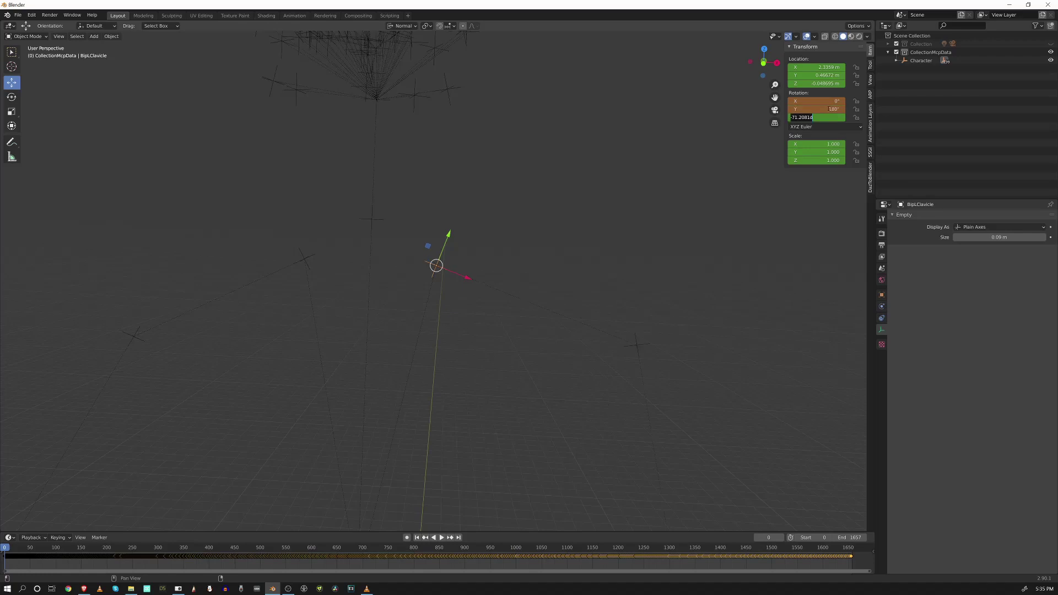
{"action": "type", "text": "-90"}
{"action": "key", "text": "Return"}
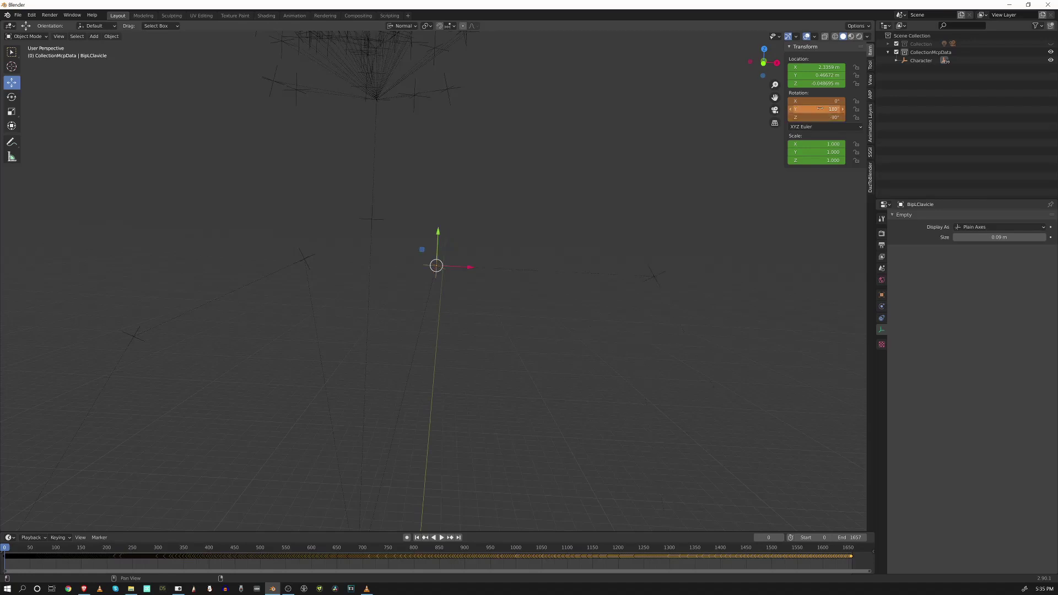
{"action": "key", "text": "i"}
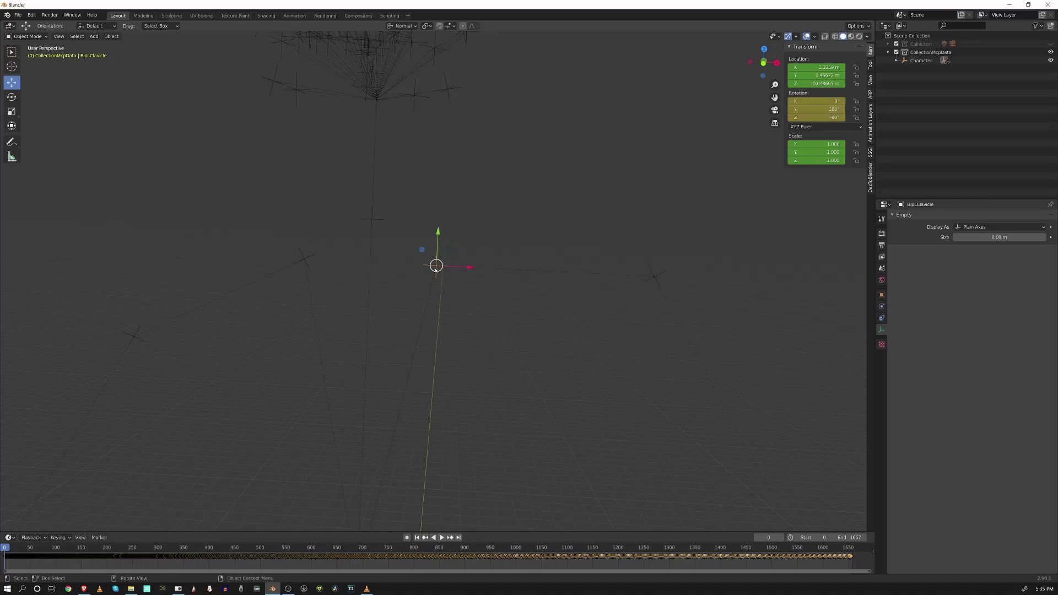
Set the BipLUpperArm empty's rotation to 0° on all axes and keyframe the rotation at frame 0.
{"action": "middle_click_drag", "start_coordinate": [462, 268], "coordinate": [537, 269], "text": "shift"}
{"action": "key", "text": "KP_1"}
{"action": "key", "text": "KP_3"}
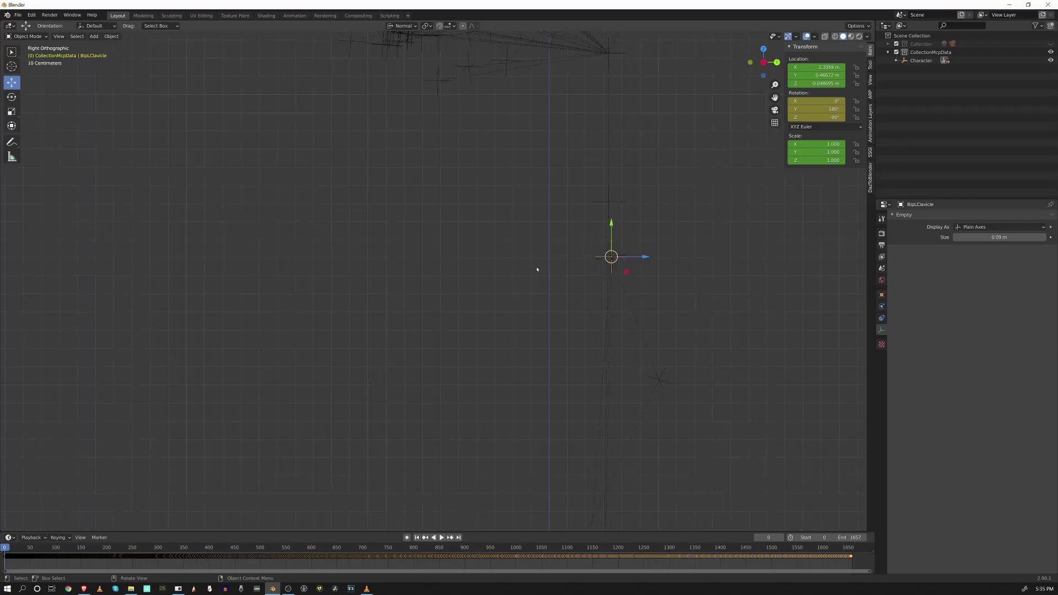
{"action": "key", "text": "KP_1"}
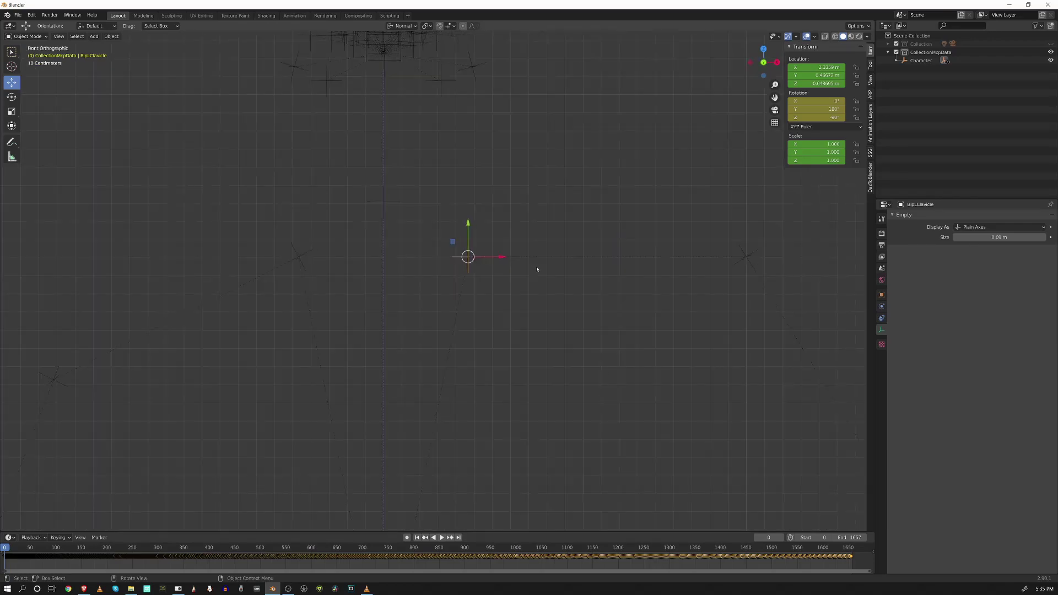
{"action": "scroll", "coordinate": [596, 267], "scroll_direction": "down", "scroll_amount": 3}
{"action": "middle_click_drag", "start_coordinate": [595, 268], "coordinate": [484, 244], "text": "shift"}
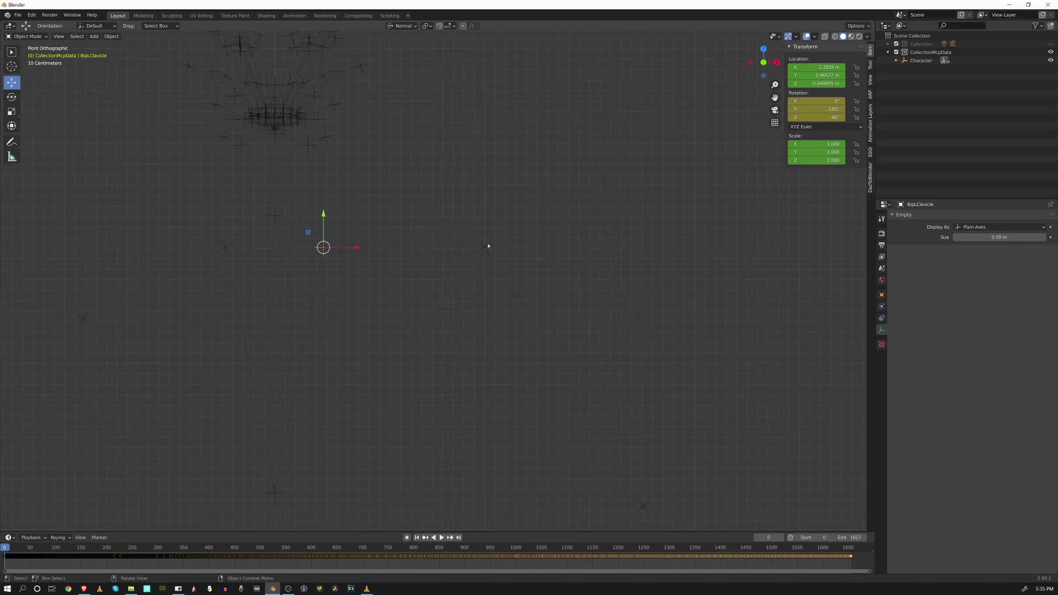
{"action": "left_click", "coordinate": [486, 248]}
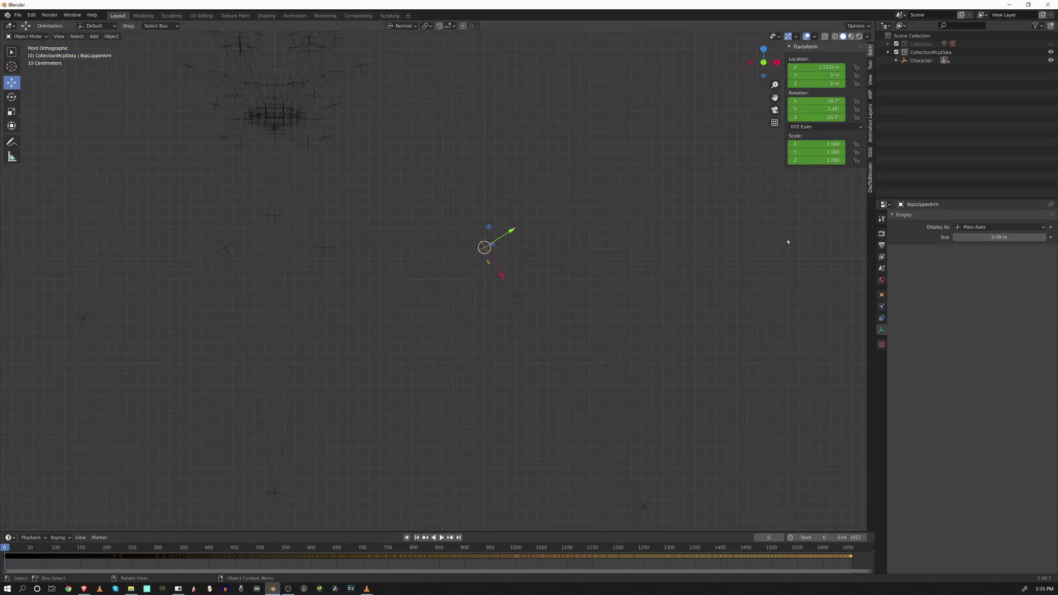
{"action": "scroll", "coordinate": [552, 255], "scroll_direction": "down", "scroll_amount": 5}
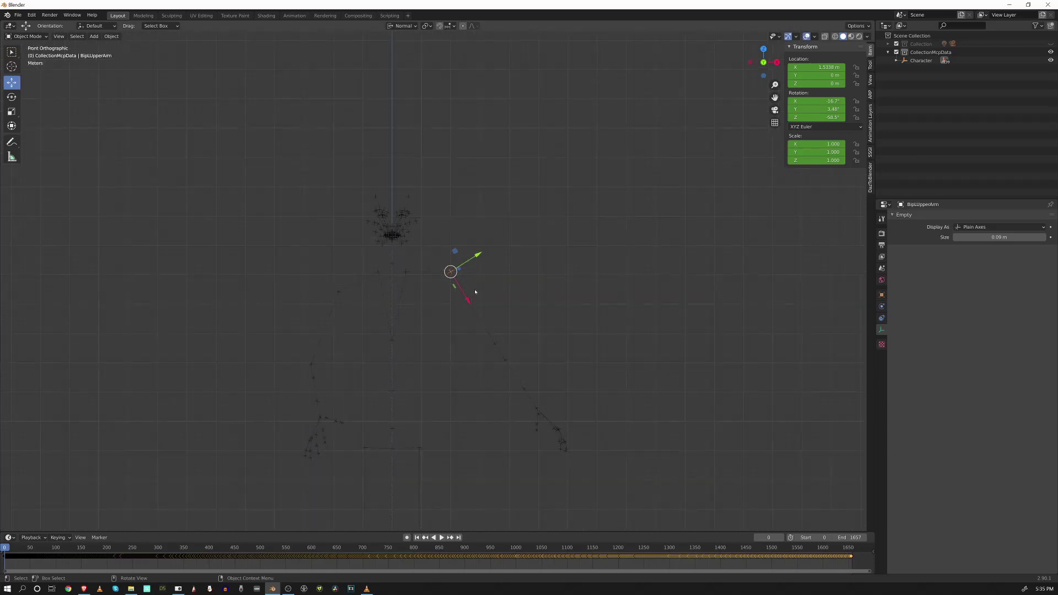
{"action": "scroll", "coordinate": [461, 305], "scroll_direction": "up", "scroll_amount": 4}
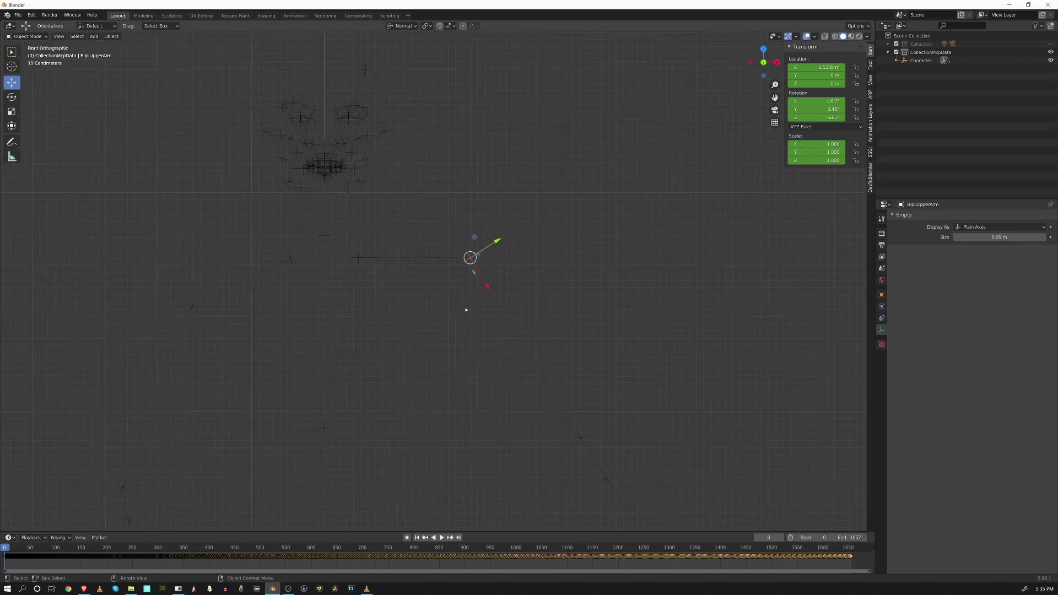
{"action": "scroll", "coordinate": [607, 395], "scroll_direction": "up", "scroll_amount": 3}
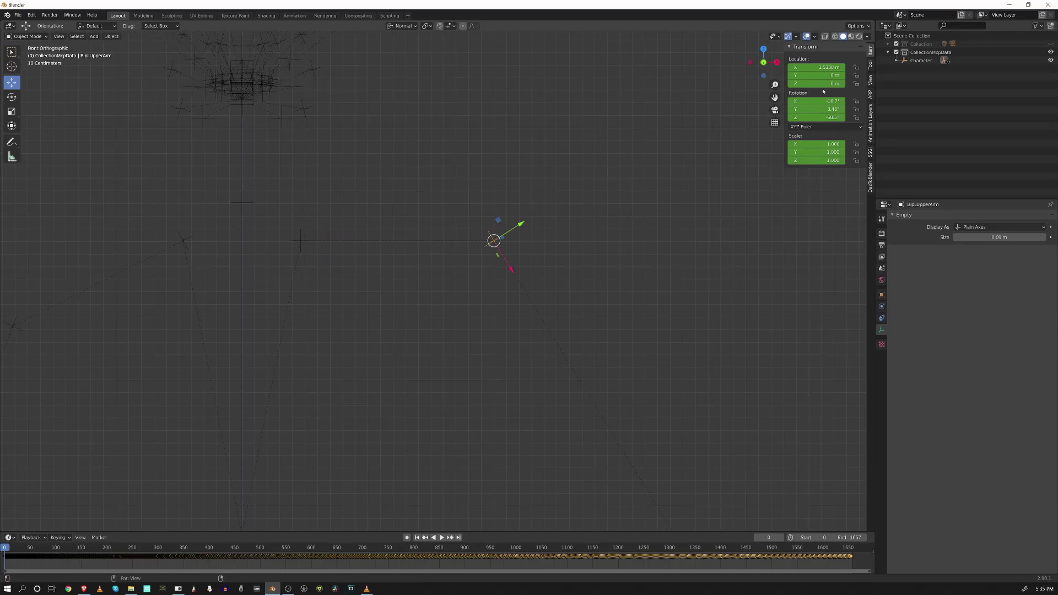
{"action": "left_click_drag", "start_coordinate": [810, 100], "coordinate": [811, 117]}
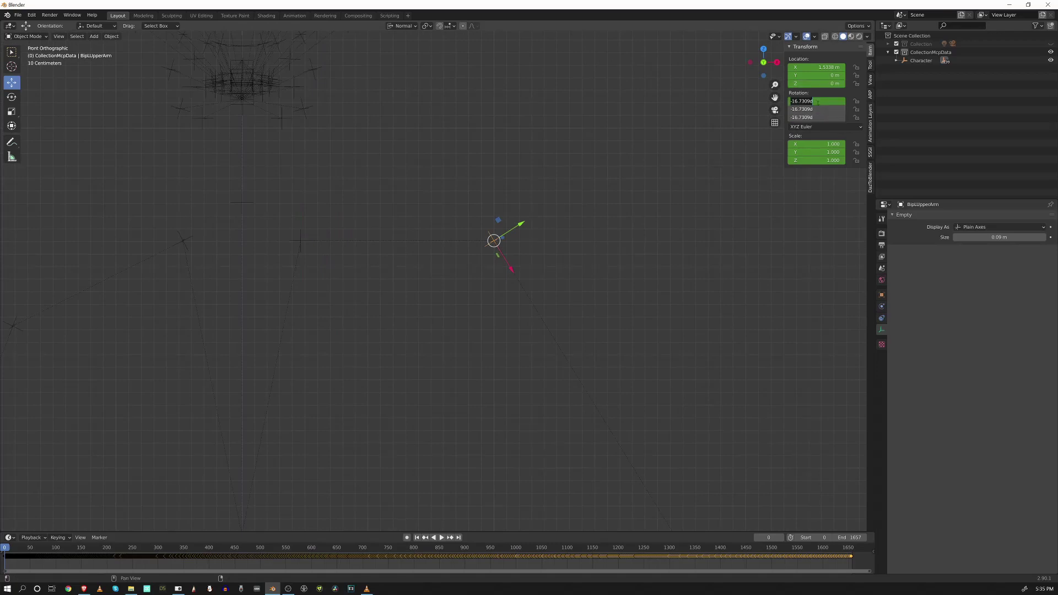
{"action": "type", "text": "0"}
{"action": "key", "text": "Return"}
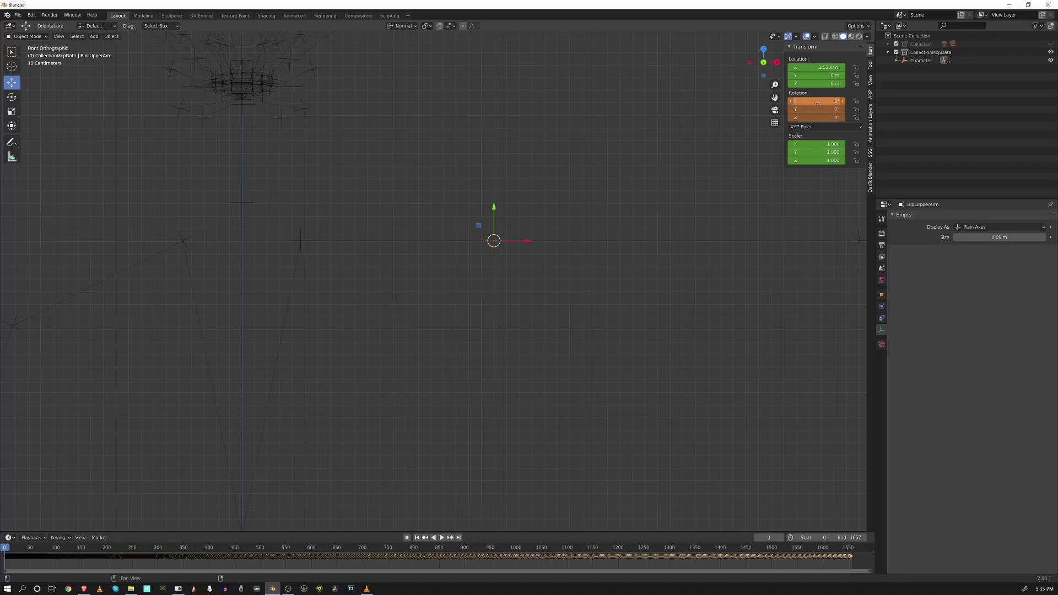
{"action": "key", "text": "i"}
Set the BipLForearm empty's rotation to 0° on all axes and keyframe the rotation at frame 0.
{"action": "scroll", "coordinate": [653, 266], "scroll_direction": "down", "scroll_amount": 1}
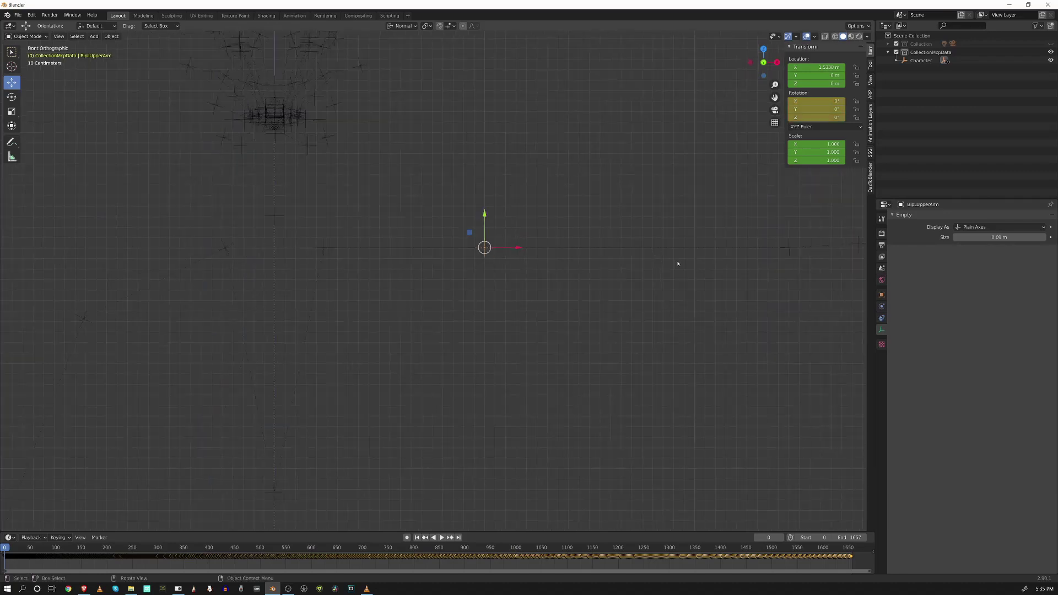
{"action": "middle_click_drag", "start_coordinate": [697, 249], "coordinate": [515, 257], "text": "shift"}
{"action": "scroll", "coordinate": [435, 263], "scroll_direction": "up", "scroll_amount": 4}
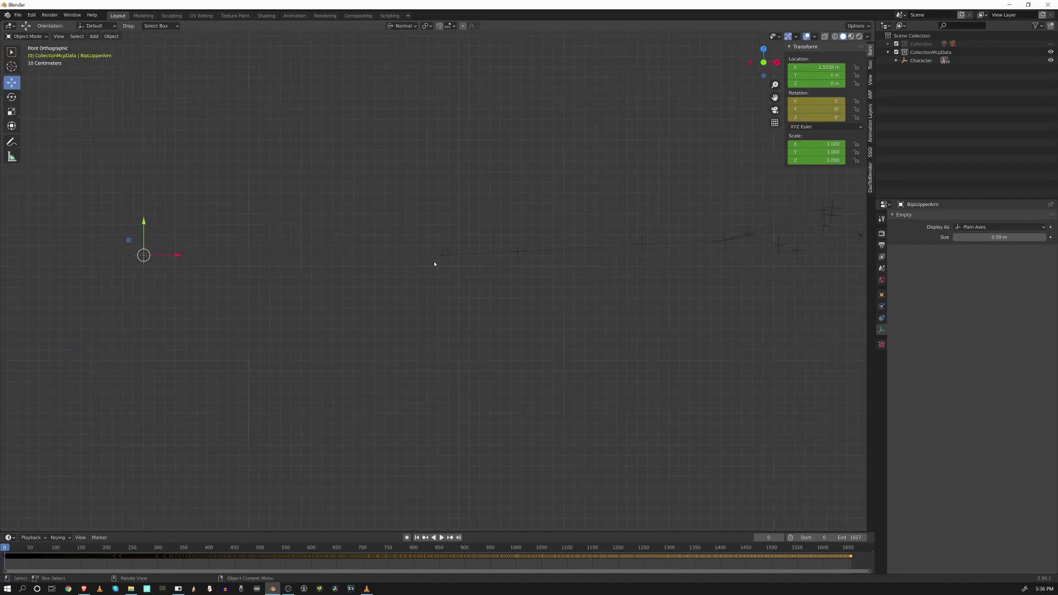
{"action": "left_click", "coordinate": [460, 244]}
{"action": "left_click_drag", "start_coordinate": [830, 100], "coordinate": [828, 117]}
{"action": "type", "text": "0"}
{"action": "key", "text": "Return"}
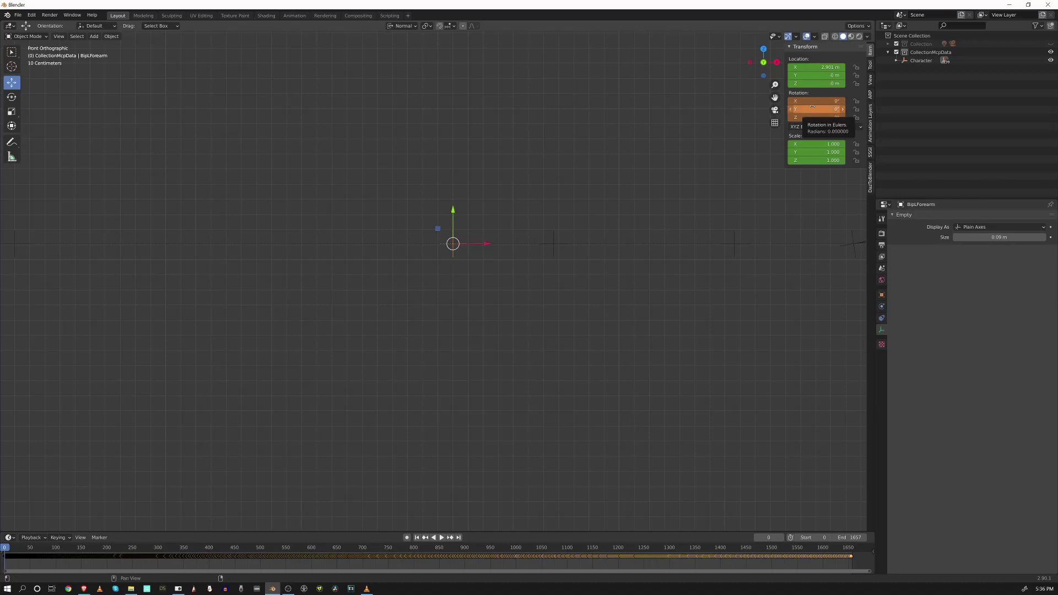
{"action": "key", "text": "i"}
Set the BipLWristCorr empty's rotation to 0° on all axes and keyframe the rotation at frame 0.
{"action": "left_click", "coordinate": [556, 254]}
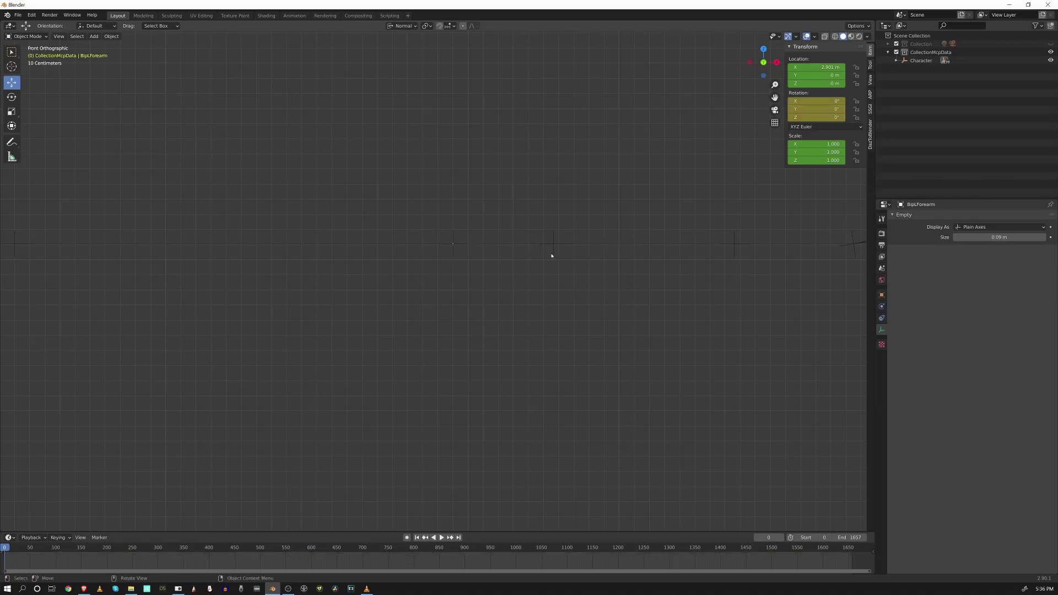
{"action": "left_click_drag", "start_coordinate": [825, 117], "coordinate": [825, 101]}
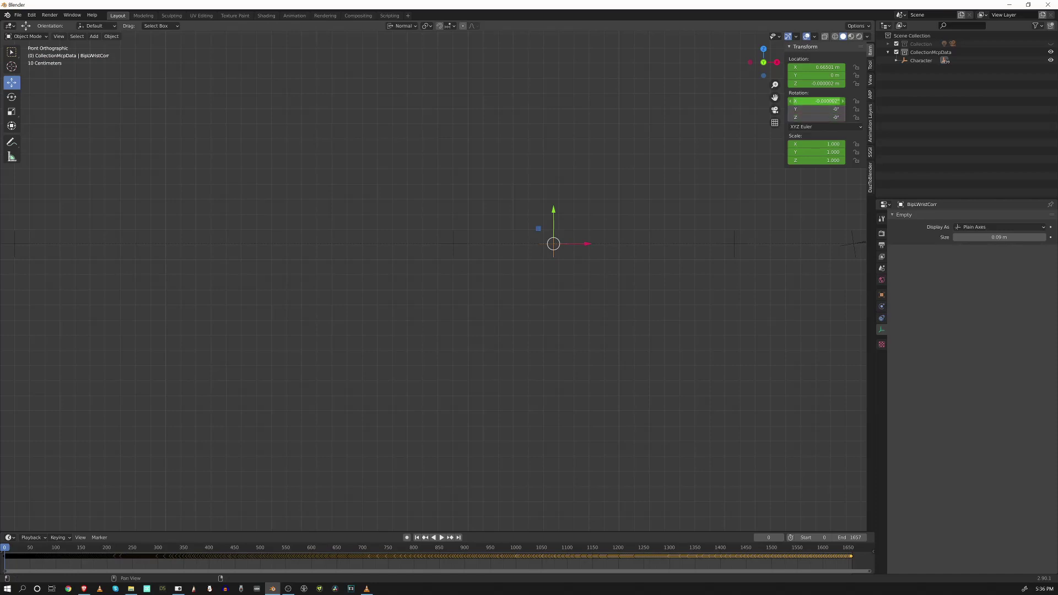
{"action": "type", "text": "0"}
{"action": "key", "text": "Return"}
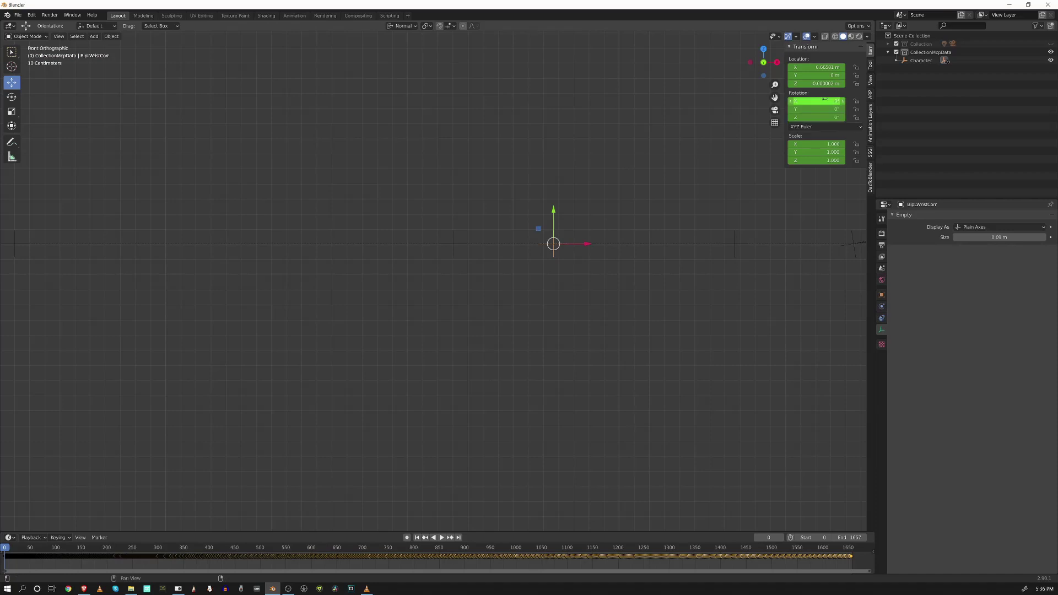
{"action": "key", "text": "i"}
Set the BipLWrist empty's rotation to 0° on all axes and keyframe the rotation at frame 0.
{"action": "middle_click_drag", "start_coordinate": [734, 239], "coordinate": [589, 265], "text": "shift"}
{"action": "left_click", "coordinate": [576, 256]}
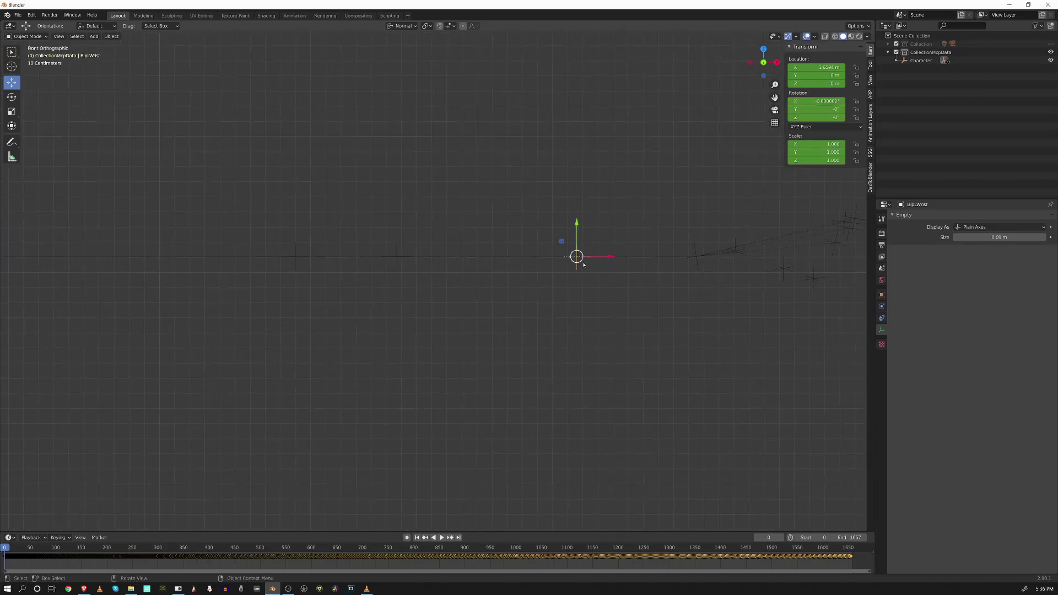
{"action": "left_click_drag", "start_coordinate": [816, 101], "coordinate": [815, 117]}
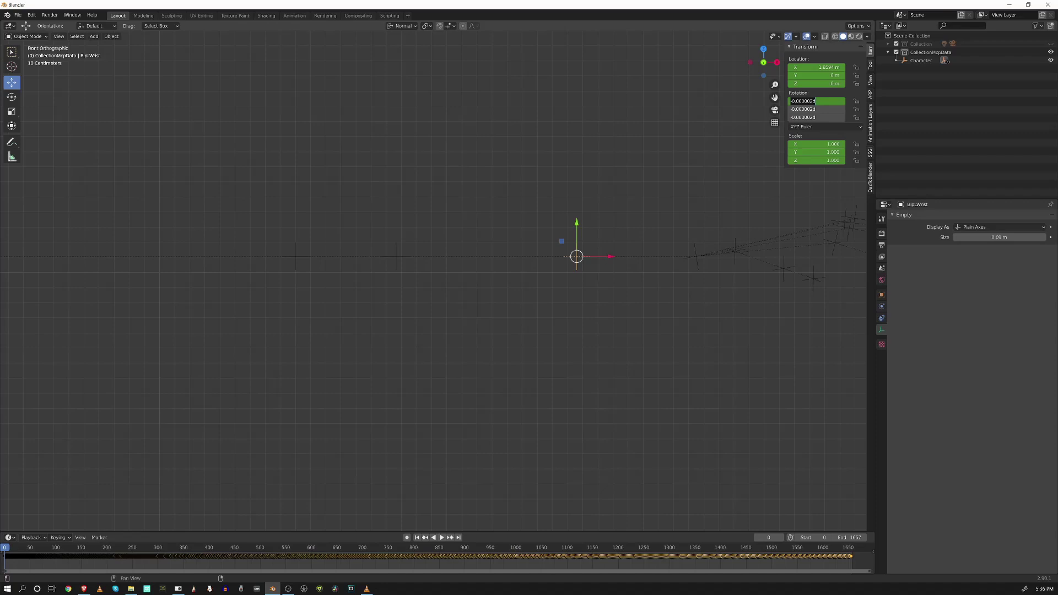
{"action": "type", "text": "0"}
{"action": "key", "text": "Return"}
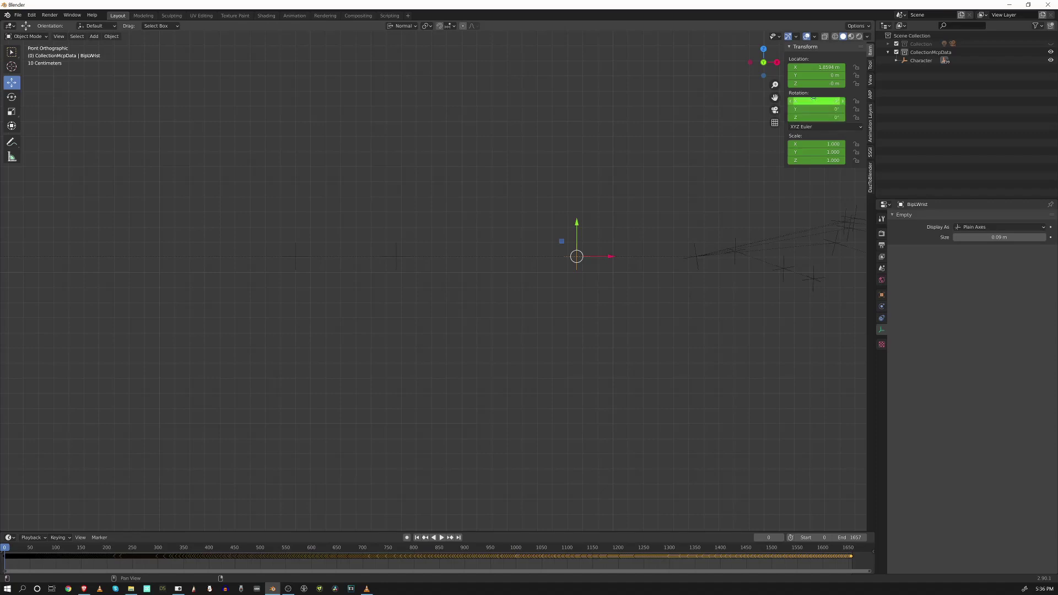
{"action": "key", "text": "i"}
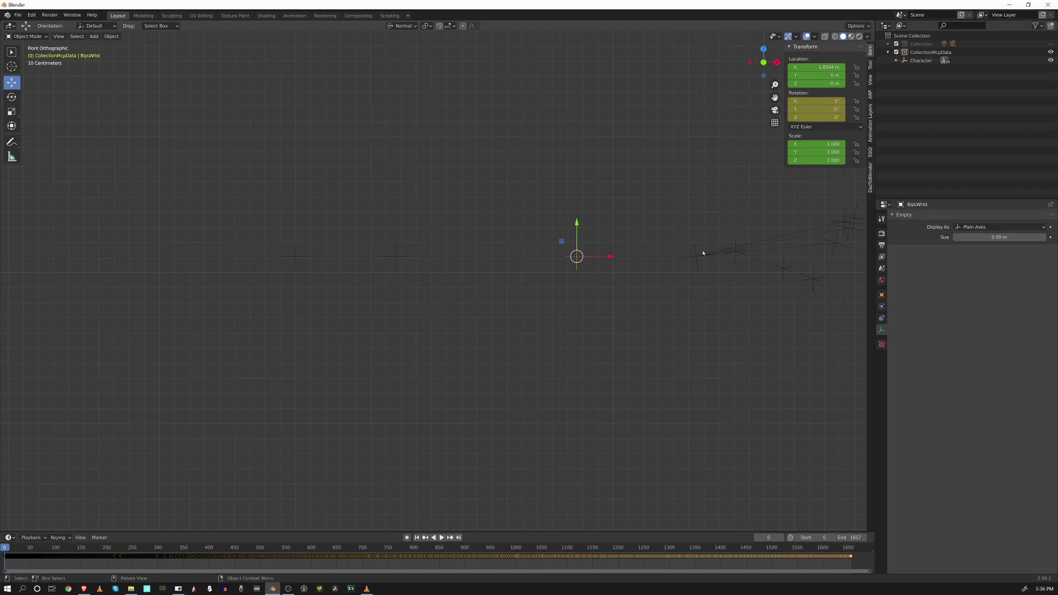
Set the BipLHand empty's rotation to 0° on all axes and keyframe the rotation at frame 0.
{"action": "left_click", "coordinate": [698, 258]}
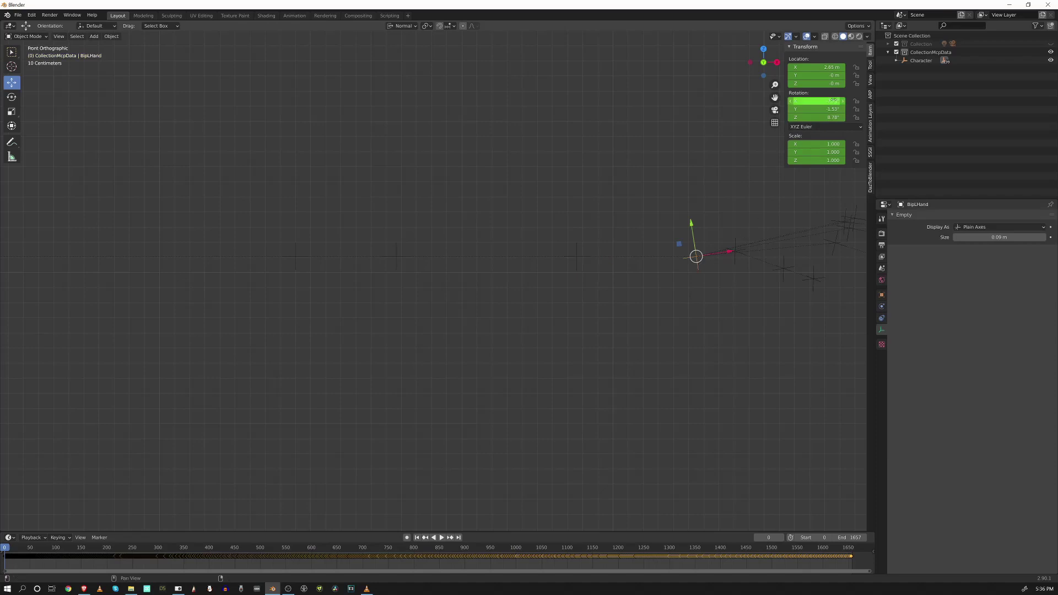
{"action": "left_click_drag", "start_coordinate": [820, 102], "coordinate": [819, 117]}
{"action": "type", "text": "0"}
{"action": "key", "text": "Return"}
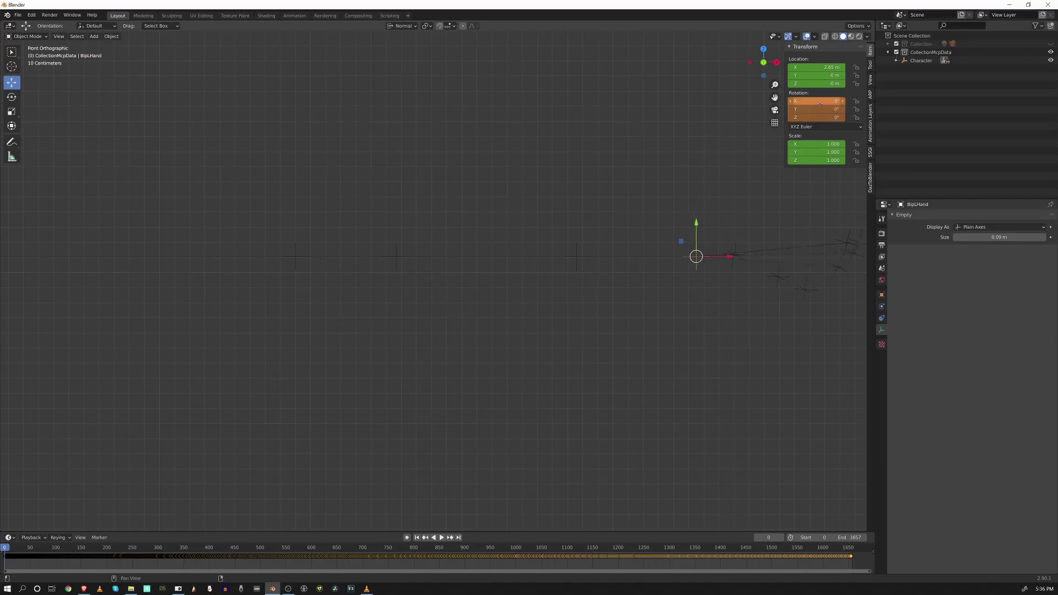
{"action": "key", "text": "i"}
Select the BipLFinger0 empty, the first finger joint beside the left hand.
{"action": "middle_click_drag", "start_coordinate": [726, 192], "coordinate": [513, 195], "text": "shift"}
{"action": "scroll", "coordinate": [525, 221], "scroll_direction": "up", "scroll_amount": 2}
{"action": "middle_click_drag", "start_coordinate": [670, 231], "coordinate": [611, 225], "text": "shift"}
{"action": "left_click", "coordinate": [506, 242]}
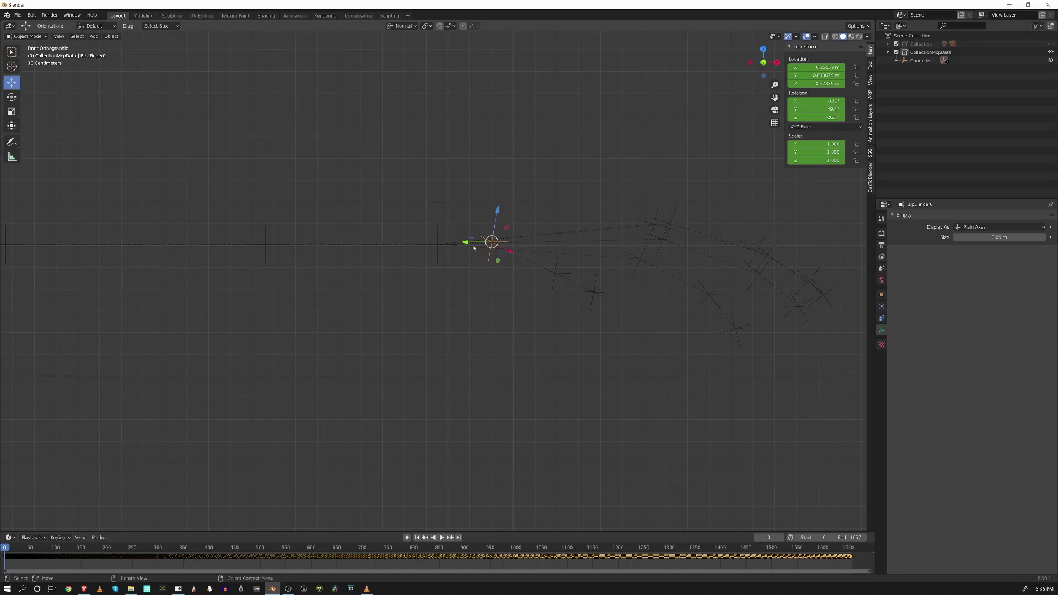
{"action": "left_click_drag", "start_coordinate": [495, 229], "coordinate": [501, 229]}
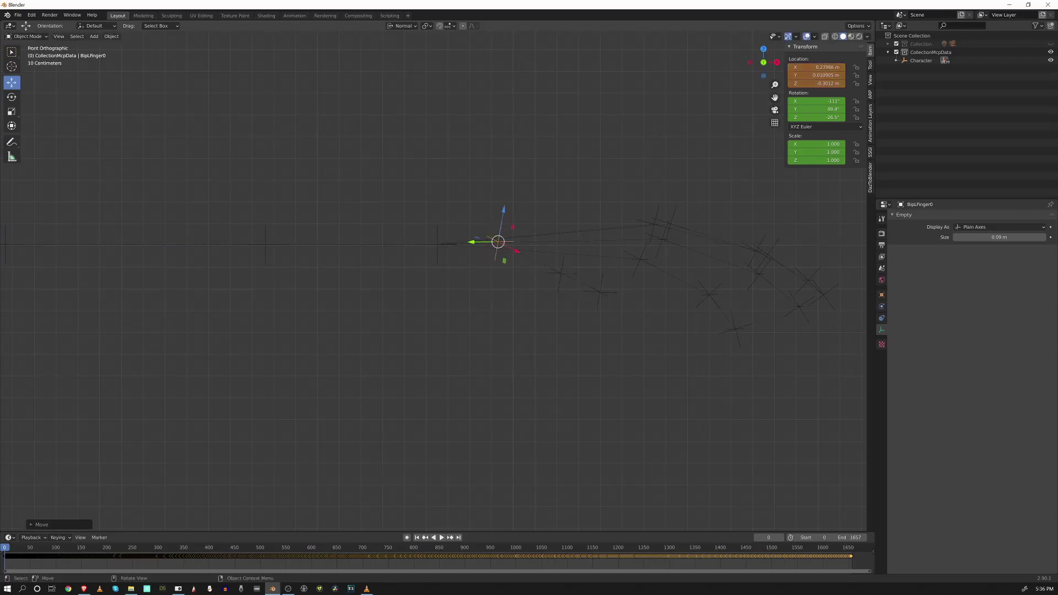
{"action": "key", "text": "ctrl+z"}
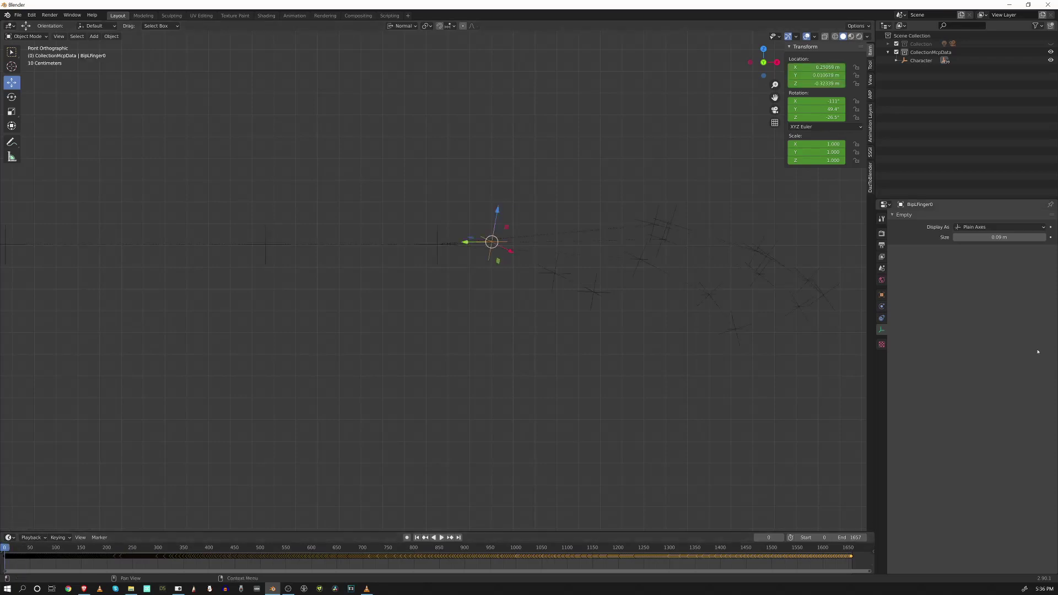
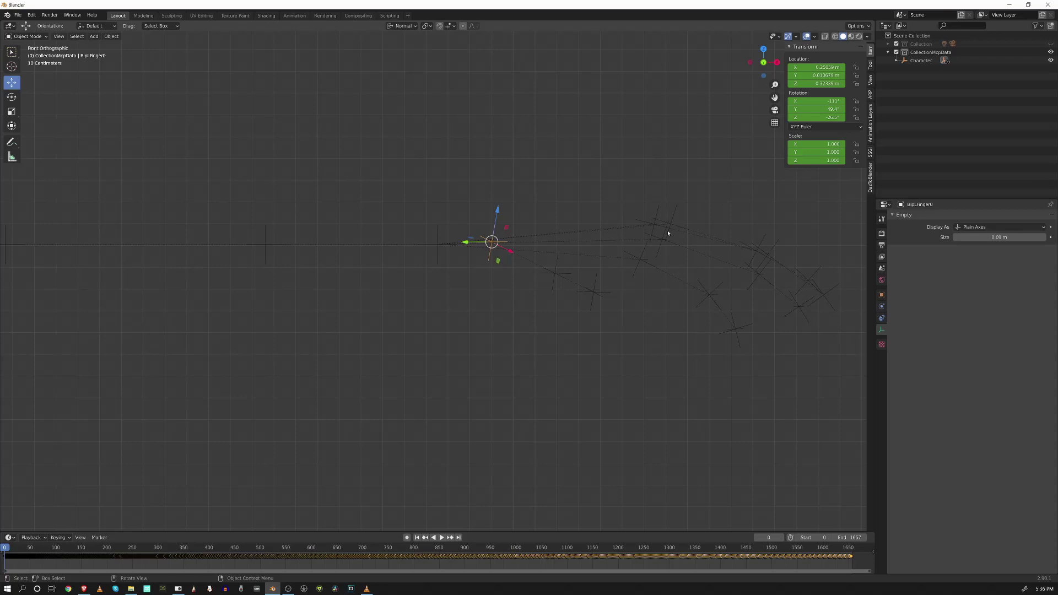
{"action": "left_click", "coordinate": [399, 27]}
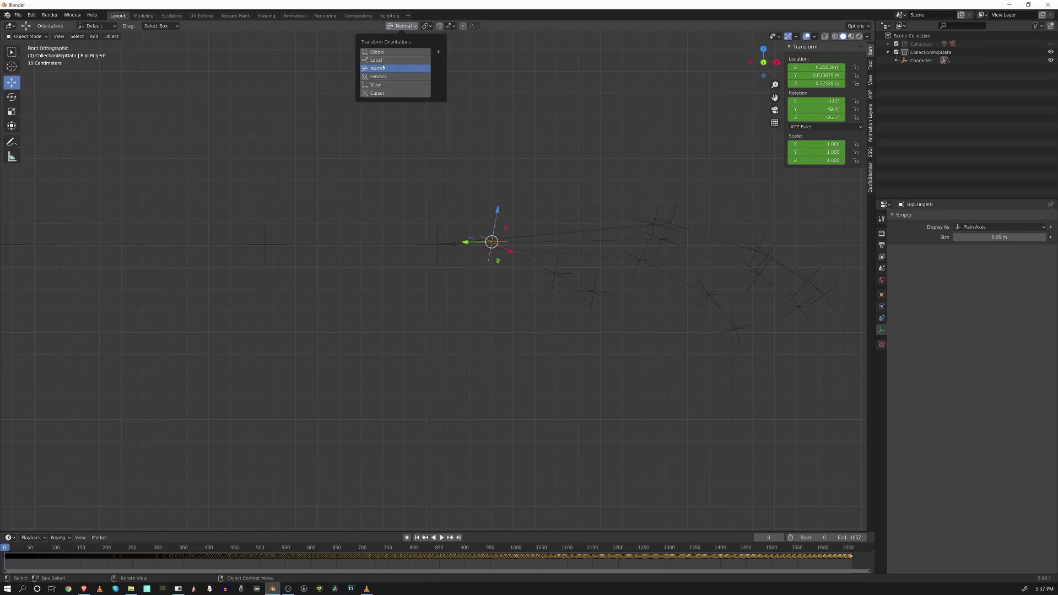
{"action": "left_click", "coordinate": [385, 53]}
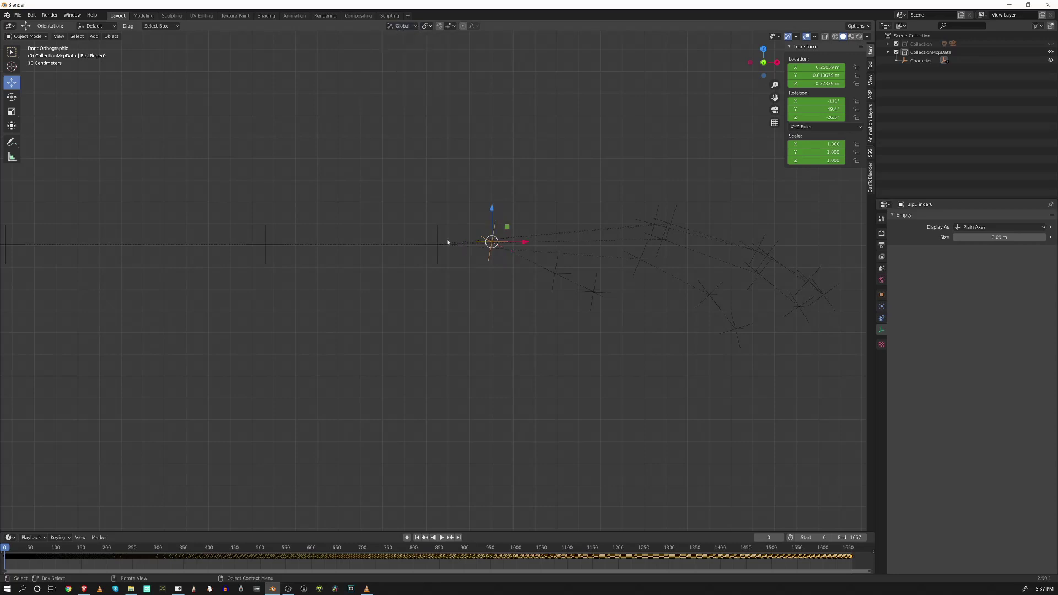
{"action": "middle_click_drag", "start_coordinate": [448, 234], "coordinate": [451, 101]}
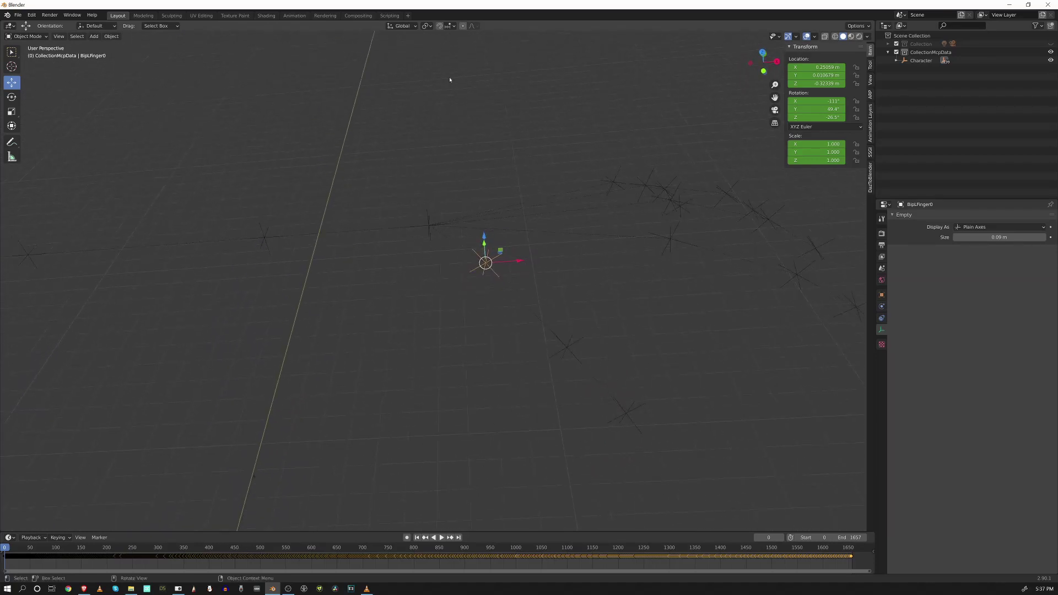
{"action": "left_click", "coordinate": [402, 25]}
{"action": "left_click", "coordinate": [378, 68]}
Set the BipLFinger0 empty's Y location to 0 m and keyframe its location at frame 0.
{"action": "left_click_drag", "start_coordinate": [763, 59], "coordinate": [772, 89]}
{"action": "left_click", "coordinate": [816, 76]}
{"action": "left_click", "coordinate": [666, 318]}
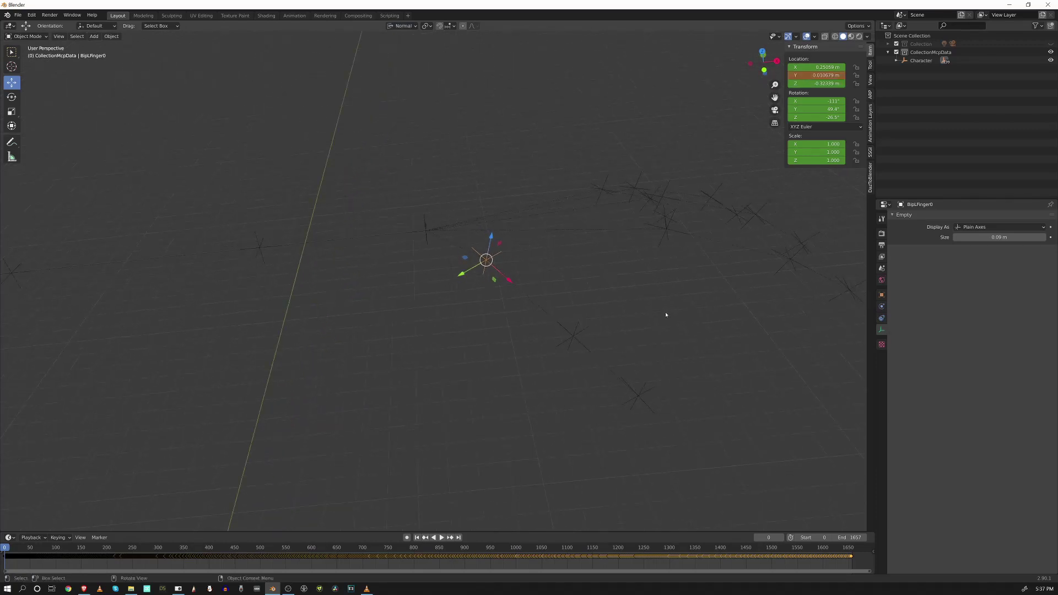
{"action": "key", "text": "KP_1"}
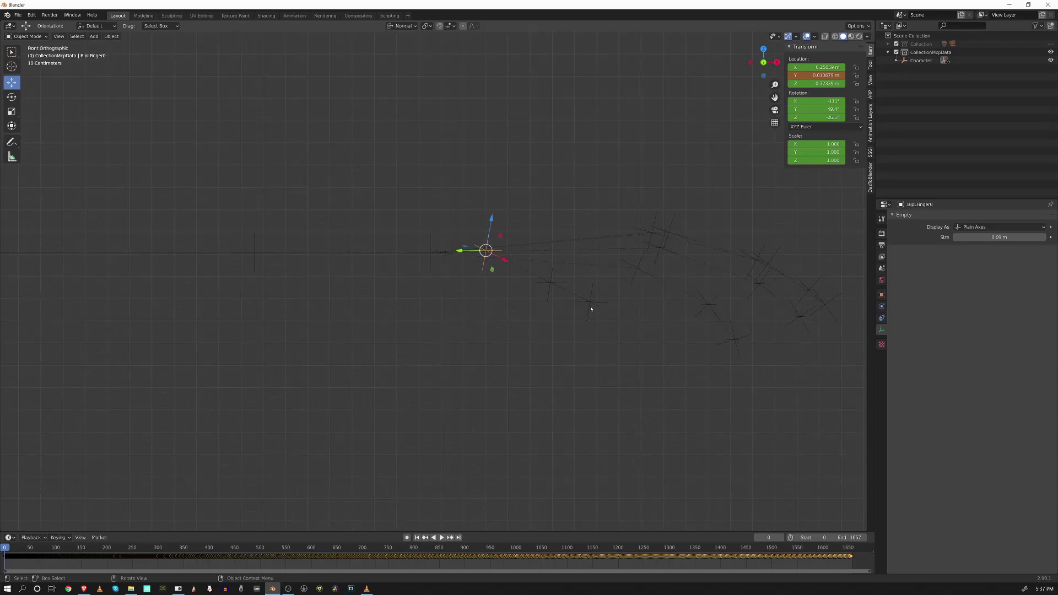
{"action": "left_click", "coordinate": [819, 75]}
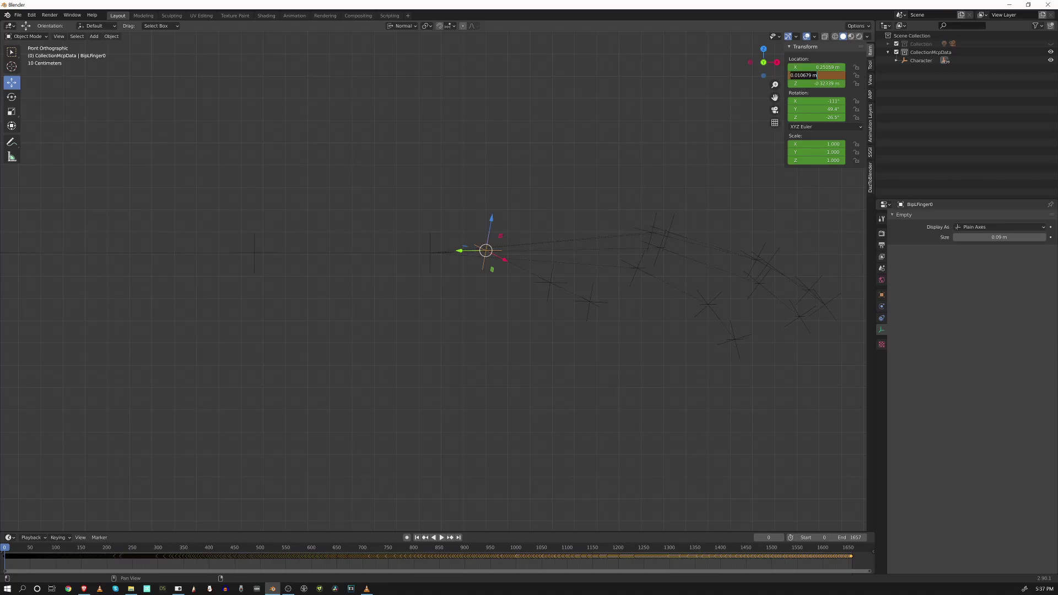
{"action": "type", "text": "0"}
{"action": "key", "text": "Return"}
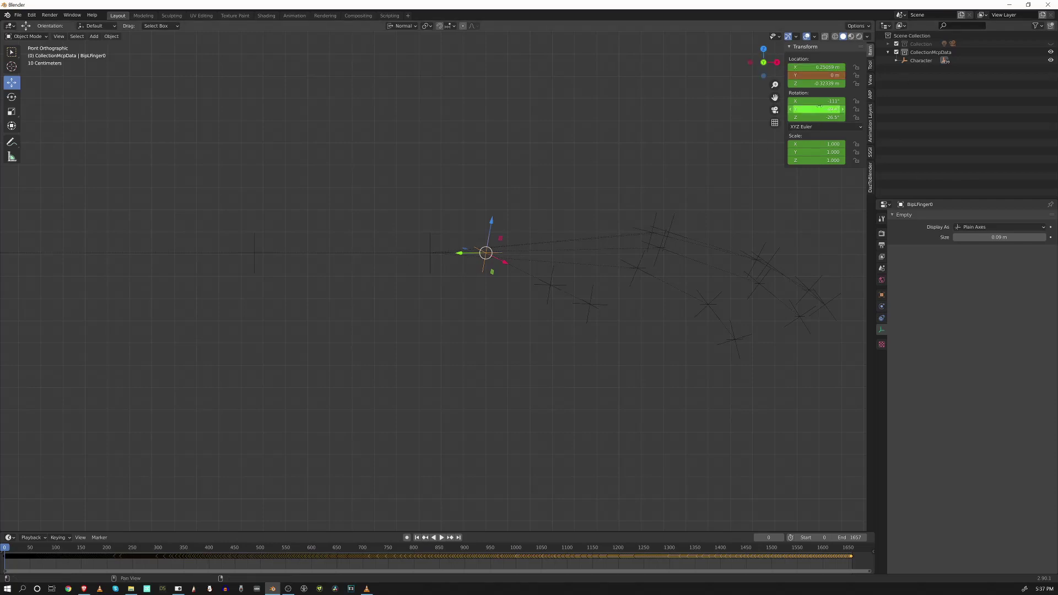
{"action": "key", "text": "i"}
Set the BipLFinger0 empty's rotation to 0° on all axes and check the finger's direction from several angles.
{"action": "left_click_drag", "start_coordinate": [821, 102], "coordinate": [821, 117]}
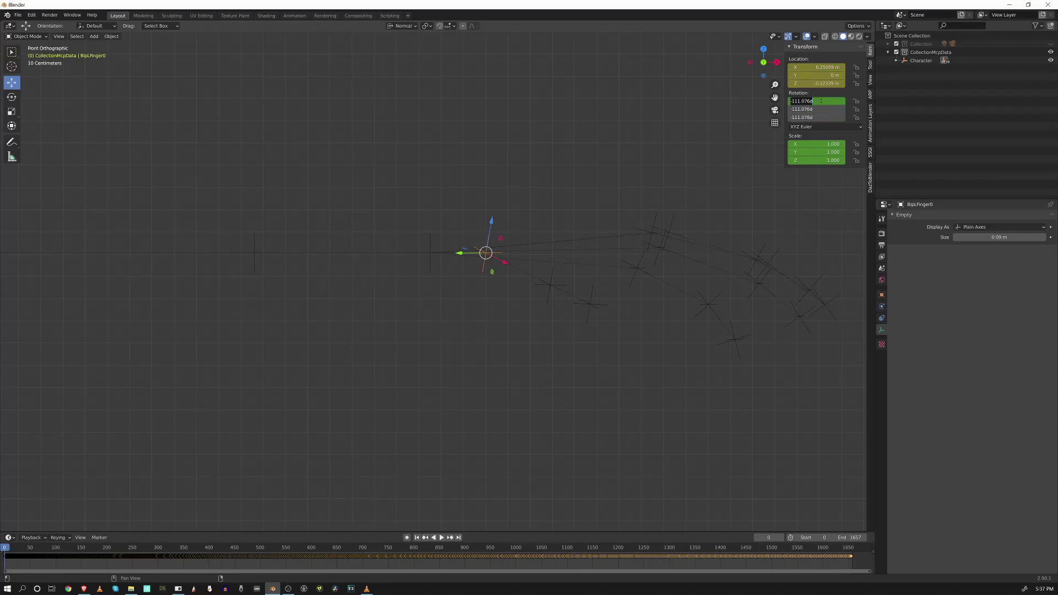
{"action": "type", "text": "0"}
{"action": "key", "text": "Return"}
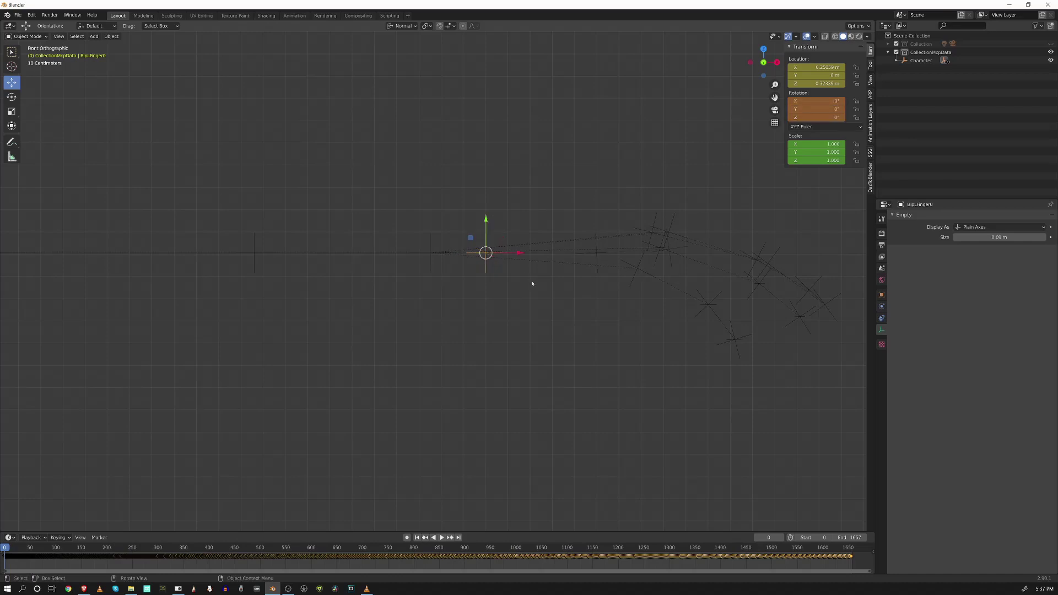
{"action": "middle_click_drag", "start_coordinate": [492, 292], "coordinate": [438, 278]}
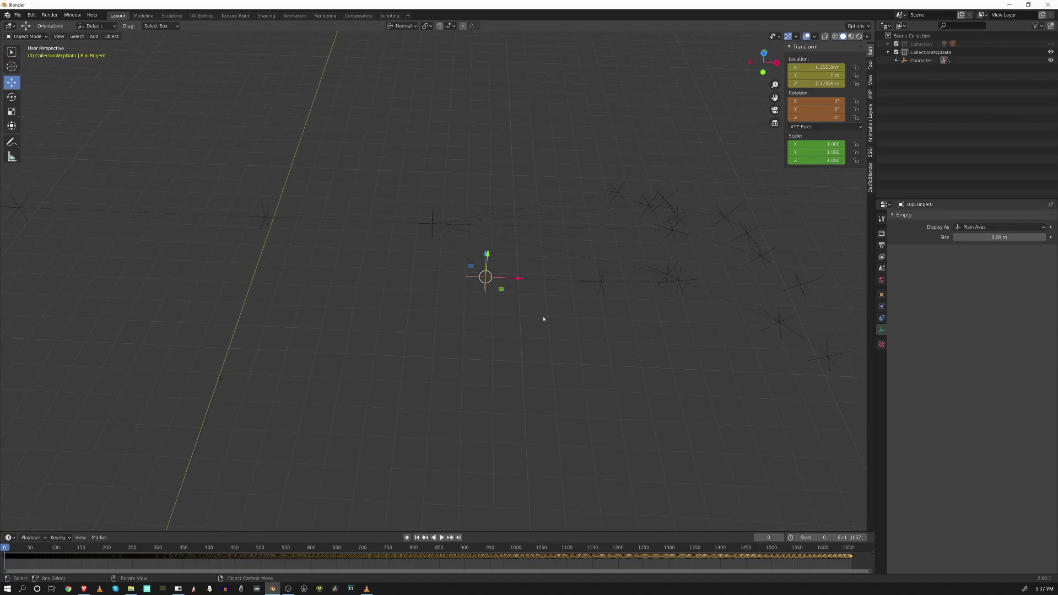
{"action": "middle_click_drag", "start_coordinate": [500, 291], "coordinate": [457, 262]}
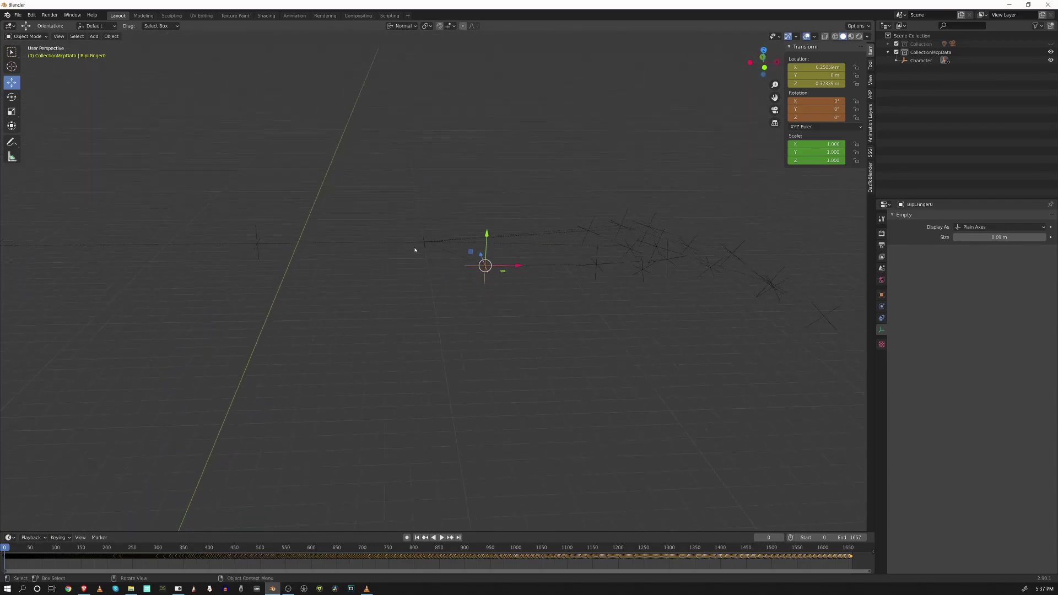
Try 1 m as the BipLFinger01 empty's Y location and settle on 0 m.
{"action": "middle_click_drag", "start_coordinate": [520, 290], "coordinate": [610, 279]}
{"action": "left_click", "coordinate": [608, 282]}
{"action": "double_click", "coordinate": [818, 78]}
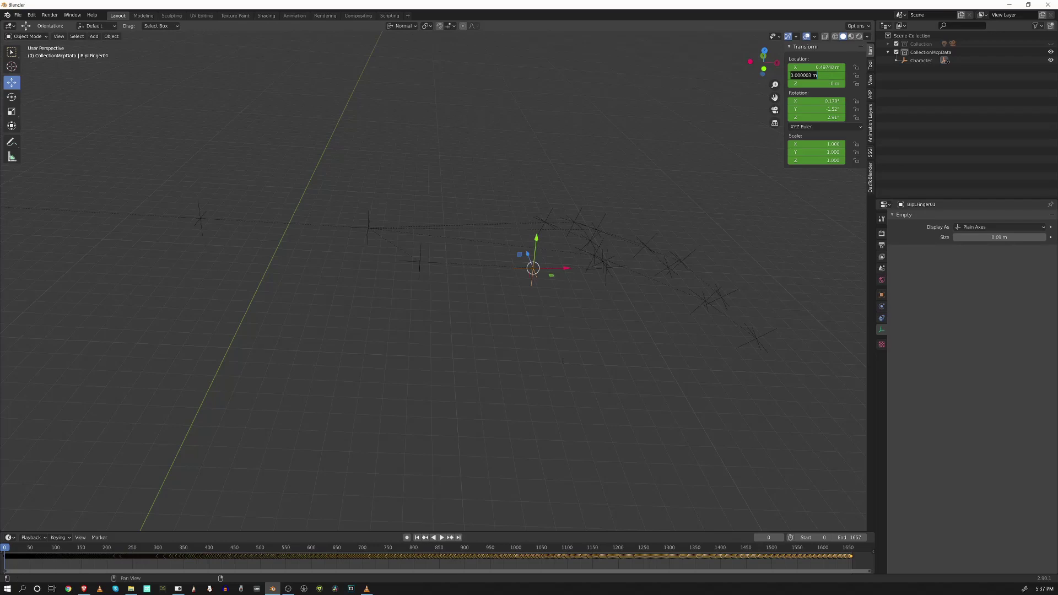
{"action": "key", "text": "BackSpace"}
{"action": "type", "text": "1"}
{"action": "key", "text": "Return"}
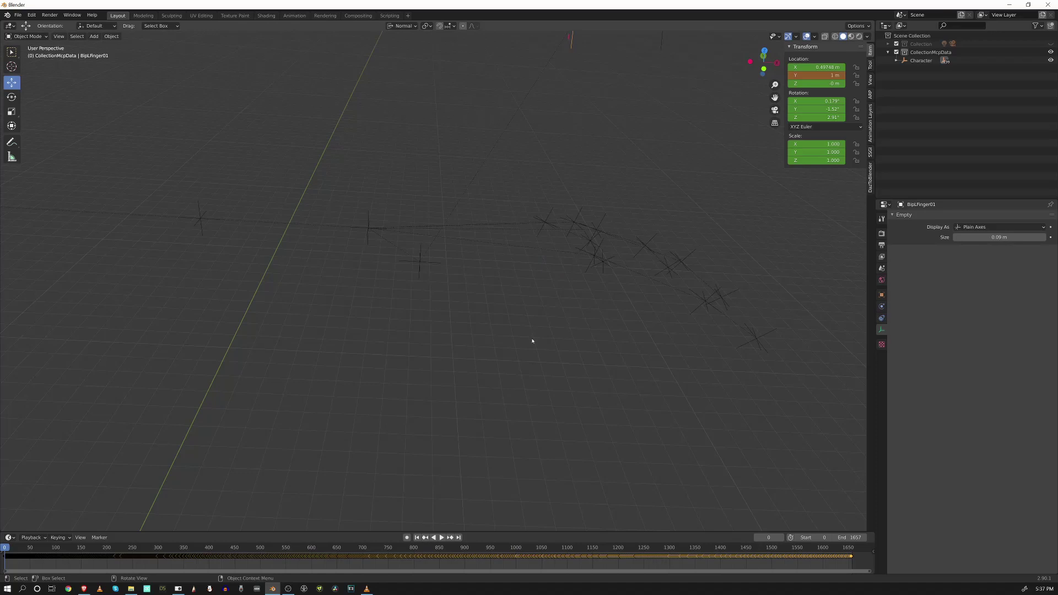
{"action": "middle_click_drag", "start_coordinate": [534, 338], "coordinate": [532, 298]}
{"action": "left_click", "coordinate": [793, 75]}
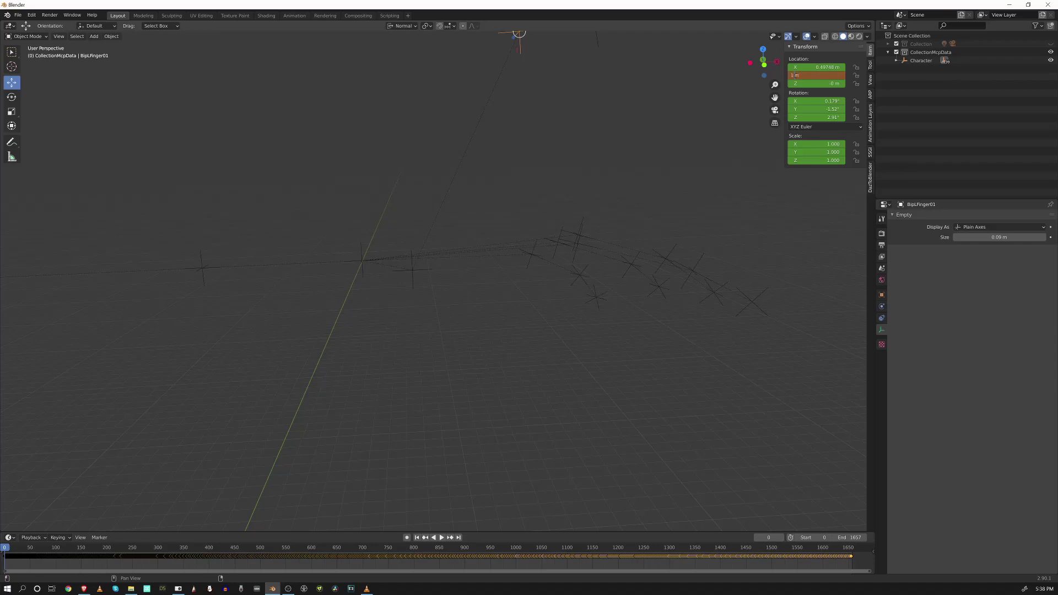
{"action": "key", "text": "BackSpace"}
{"action": "type", "text": "0m"}
{"action": "key", "text": "Return"}
Set the BipLFinger01 empty's rotation to 0° on all axes and keyframe its location and rotation at frame 0.
{"action": "middle_click_drag", "start_coordinate": [550, 295], "coordinate": [548, 281]}
{"action": "middle_click_drag", "start_coordinate": [629, 235], "coordinate": [604, 266], "text": "shift"}
{"action": "scroll", "coordinate": [581, 279], "scroll_direction": "up", "scroll_amount": 3}
{"action": "middle_click_drag", "start_coordinate": [627, 313], "coordinate": [612, 261]}
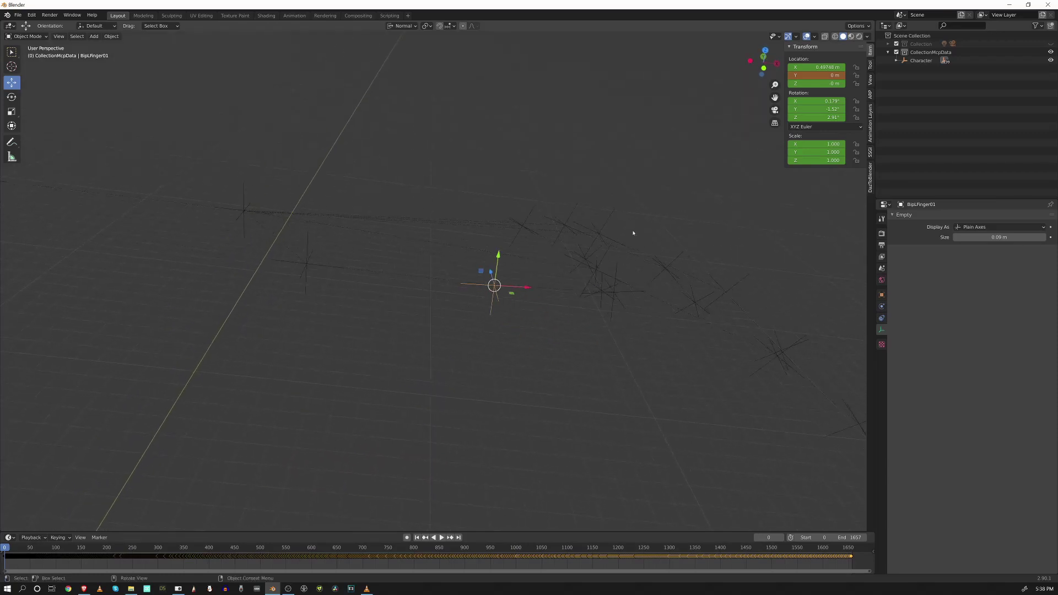
{"action": "middle_click_drag", "start_coordinate": [524, 269], "coordinate": [775, 171]}
{"action": "left_click_drag", "start_coordinate": [815, 101], "coordinate": [815, 117]}
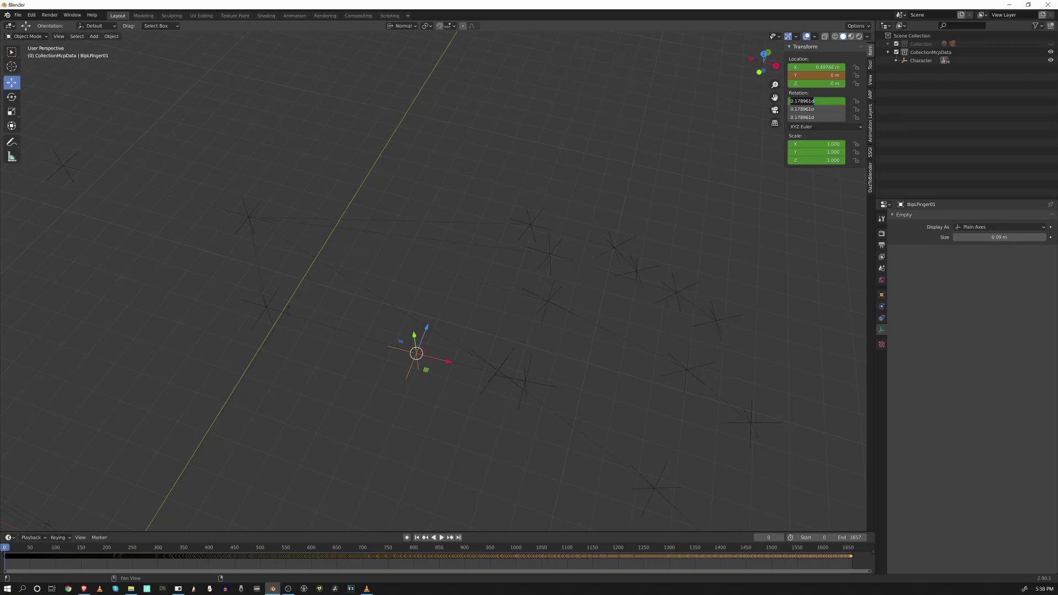
{"action": "key", "text": "ctrl+a"}
{"action": "type", "text": "0"}
{"action": "key", "text": "Return"}
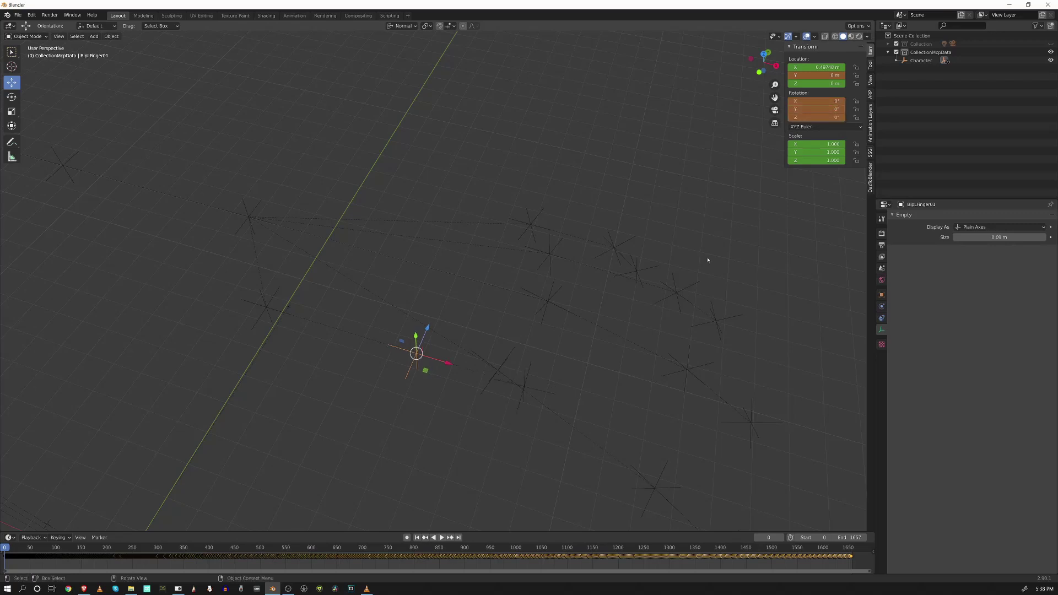
{"action": "key", "text": "i"}
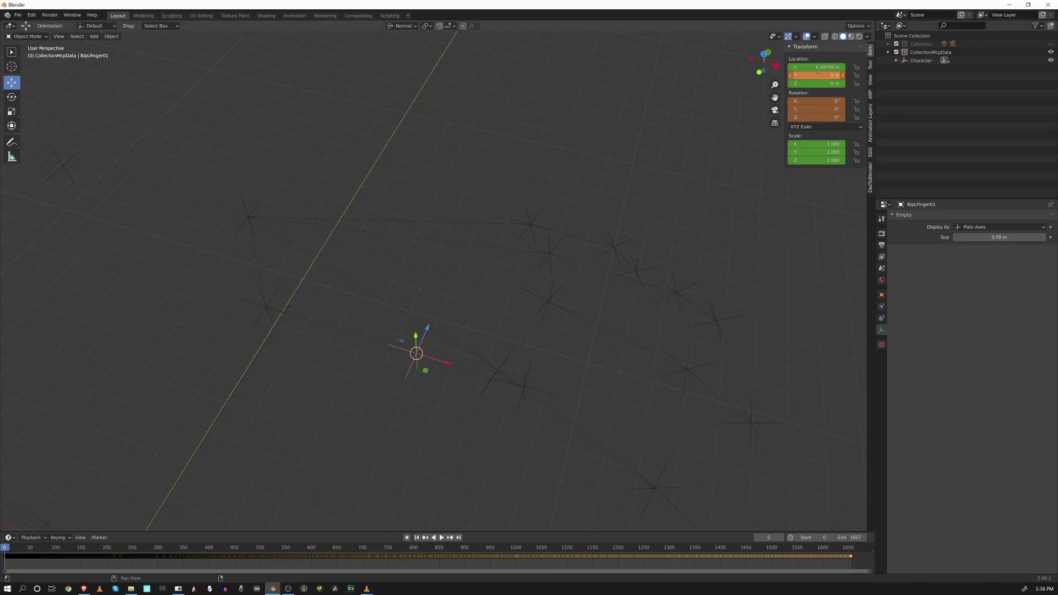
{"action": "key", "text": "i"}
{"action": "key", "text": "i"}
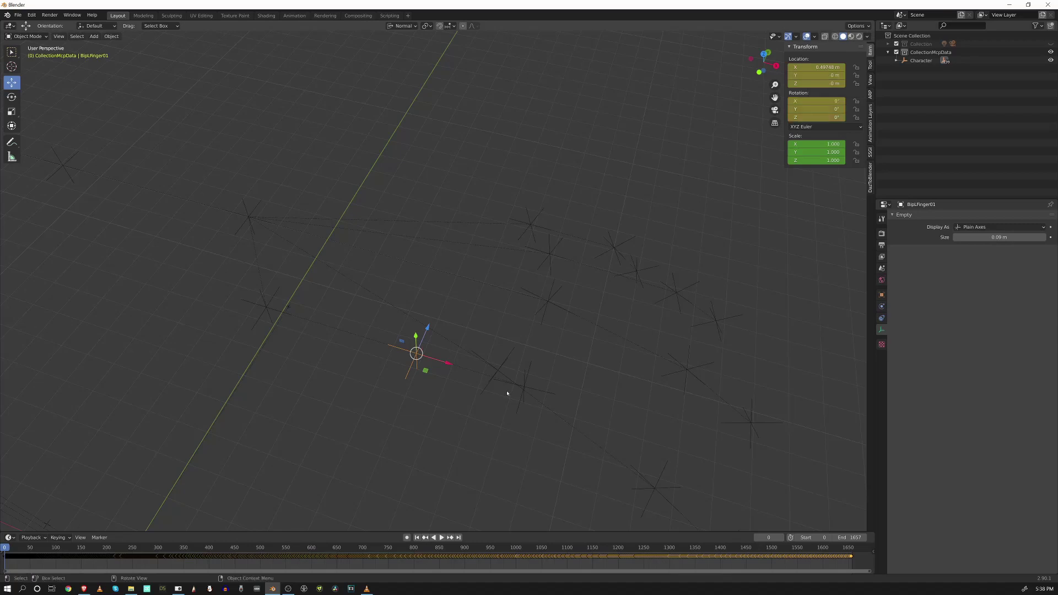
Set the BipLFinger02 empty's Y location to 0 m.
{"action": "middle_click_drag", "start_coordinate": [537, 366], "coordinate": [574, 375]}
{"action": "left_click", "coordinate": [557, 378]}
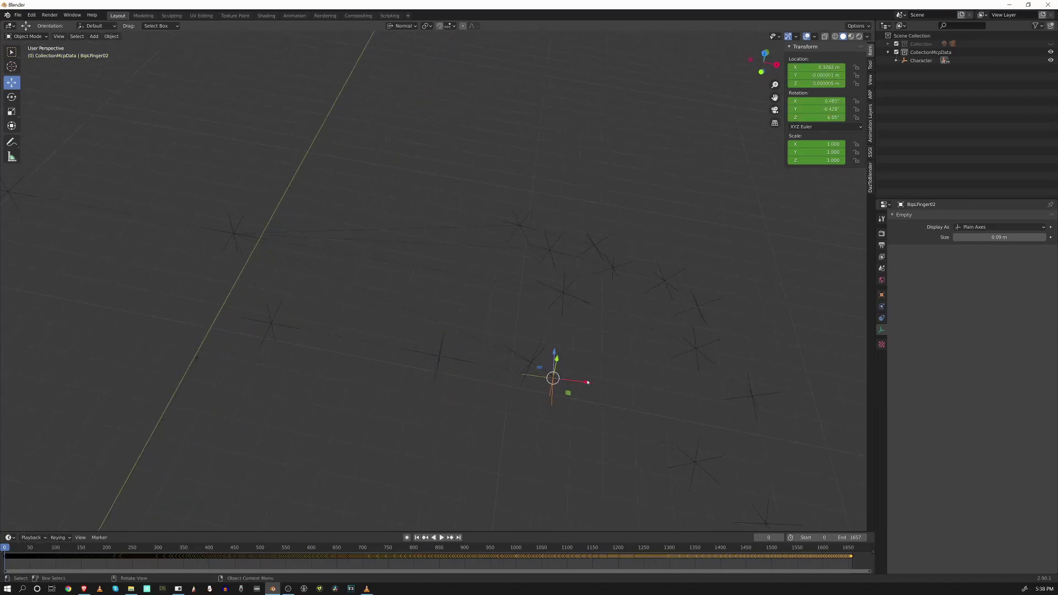
{"action": "left_click", "coordinate": [817, 76]}
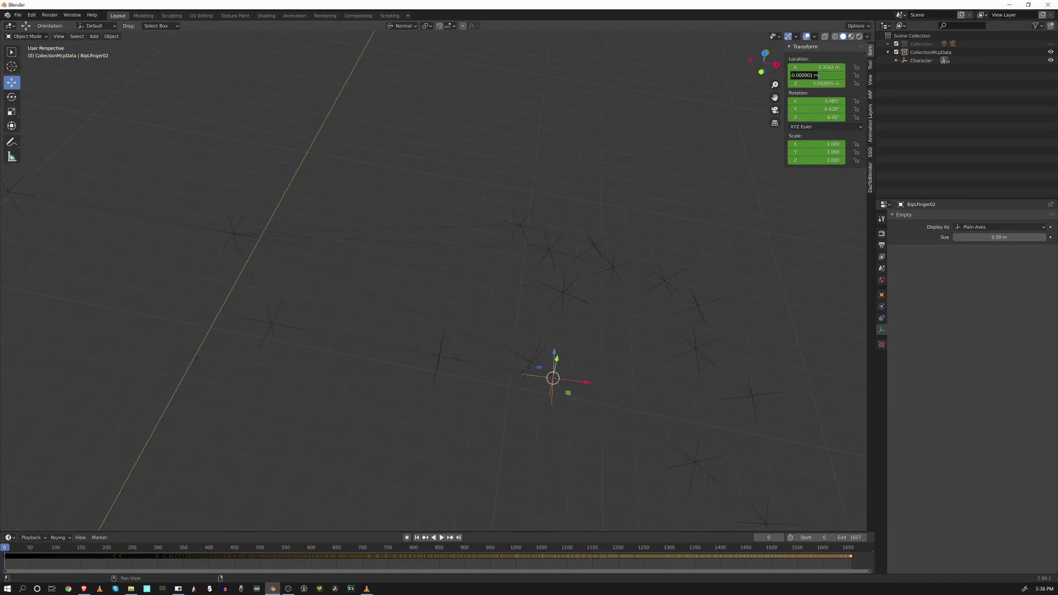
{"action": "type", "text": "0"}
{"action": "key", "text": "Return"}
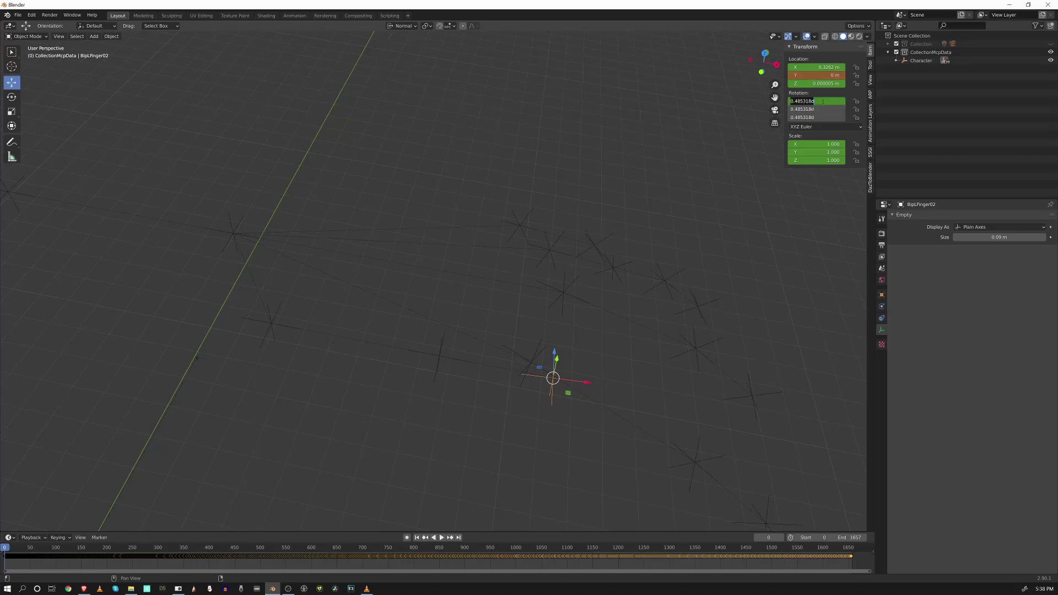
Reset the BipLFinger02 empty's rotation to 0° on all axes, keyframe its location and rotation at frame 0, and check the finger from the front.
{"action": "key", "text": "BackSpace"}
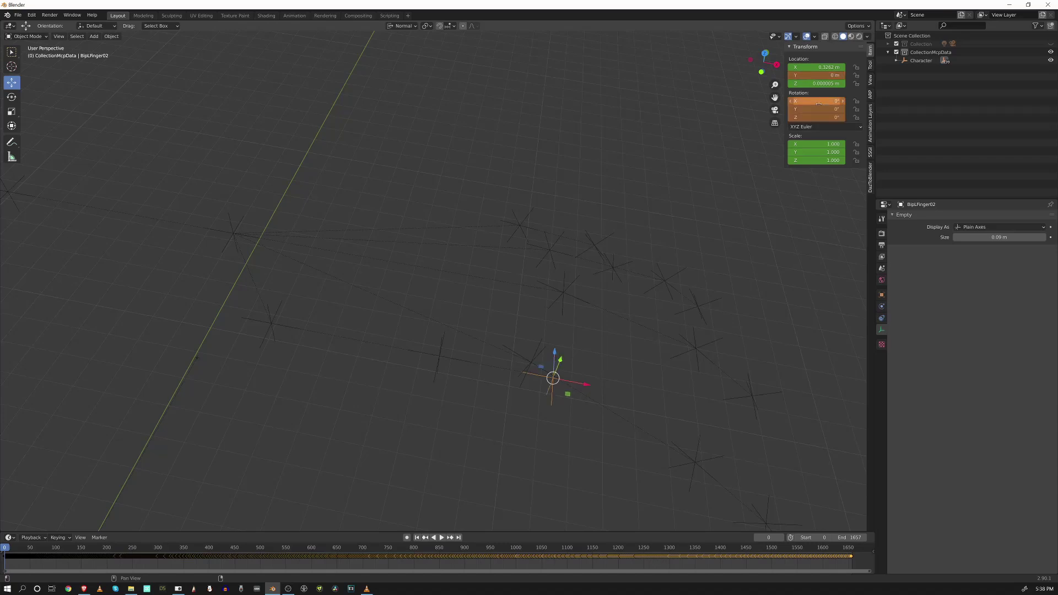
{"action": "key", "text": "i"}
{"action": "key", "text": "i"}
{"action": "middle_click_drag", "start_coordinate": [664, 257], "coordinate": [291, 342]}
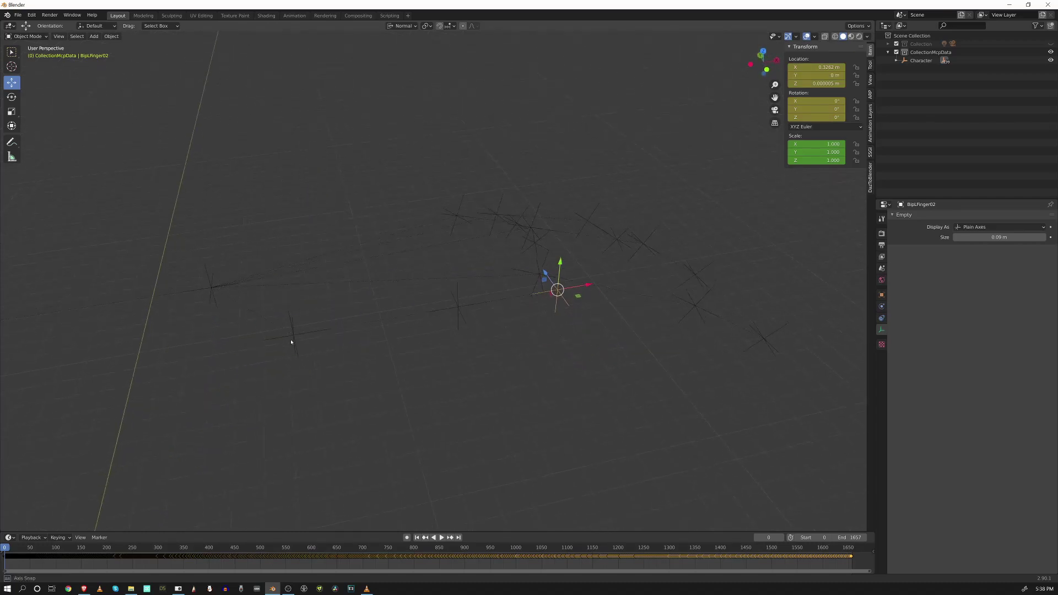
{"action": "middle_click_drag", "start_coordinate": [345, 362], "coordinate": [341, 356]}
{"action": "key", "text": "KP_1"}
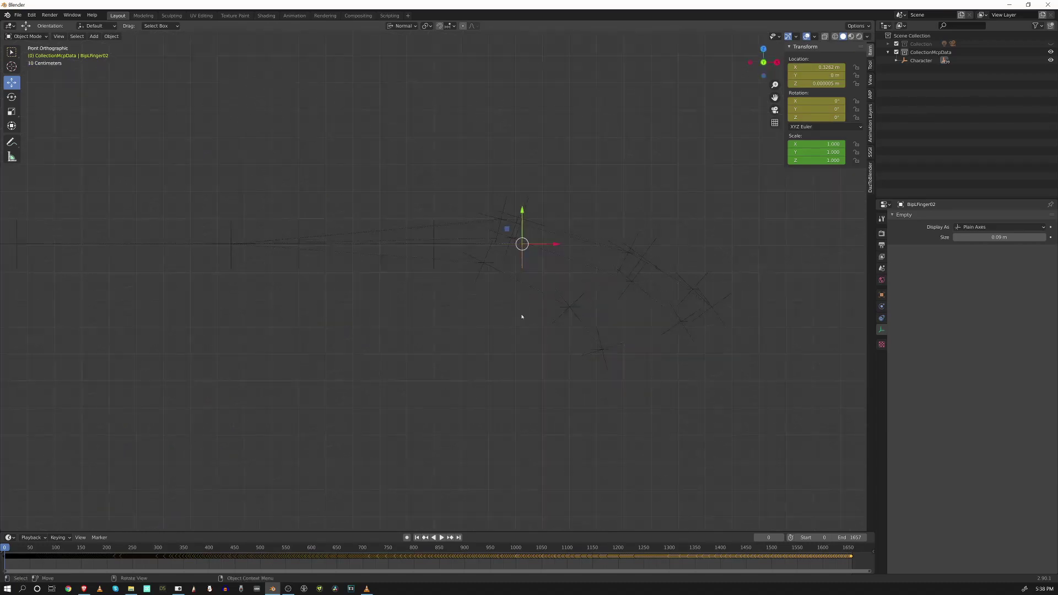
Set the BipLFinger1 empty's Y location to 0 m and its rotation to 0° on all axes, keyframing both at frame 0.
{"action": "middle_click_drag", "start_coordinate": [180, 270], "coordinate": [504, 303]}
{"action": "left_click", "coordinate": [446, 315]}
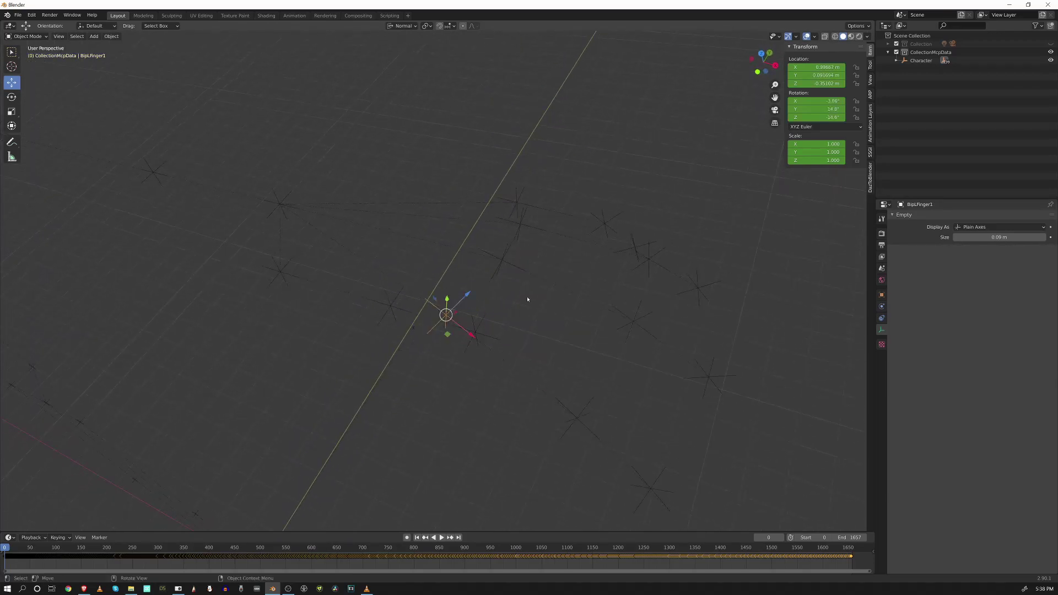
{"action": "left_click", "coordinate": [823, 76]}
{"action": "type", "text": "0"}
{"action": "key", "text": "Return"}
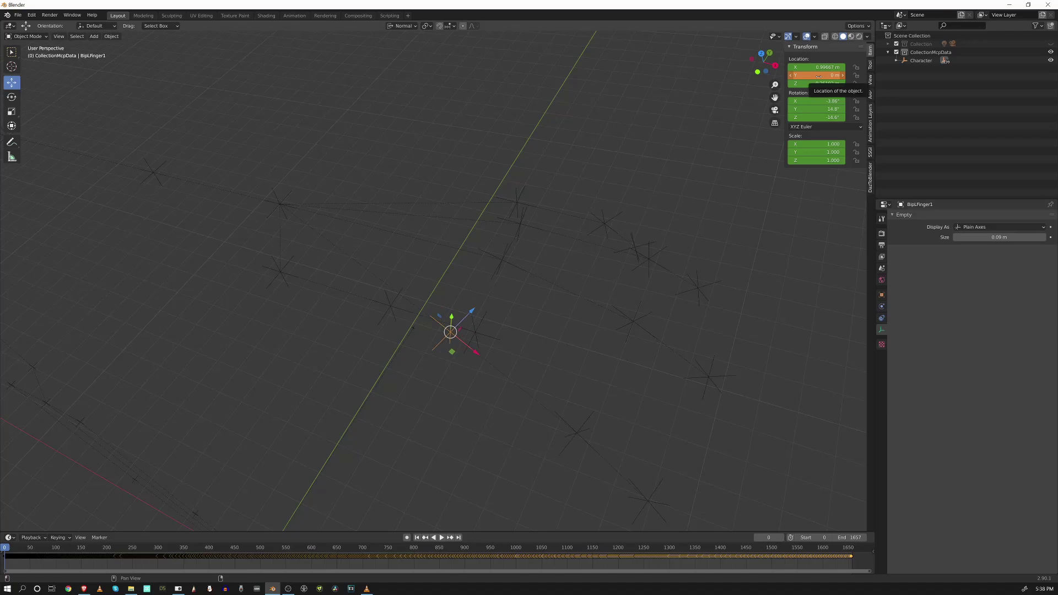
{"action": "key", "text": "i"}
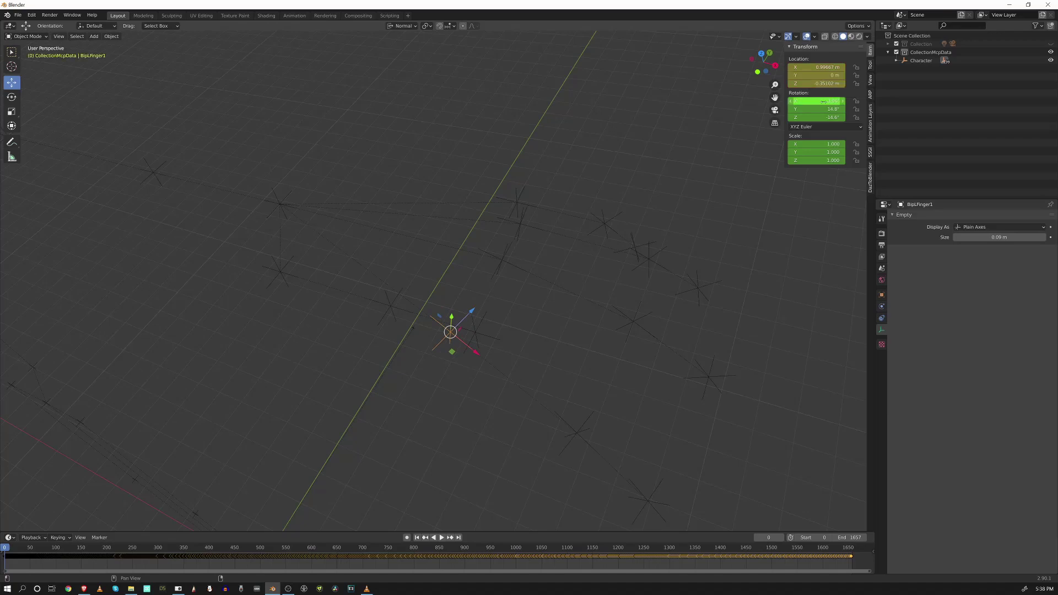
{"action": "left_click_drag", "start_coordinate": [823, 101], "coordinate": [822, 117]}
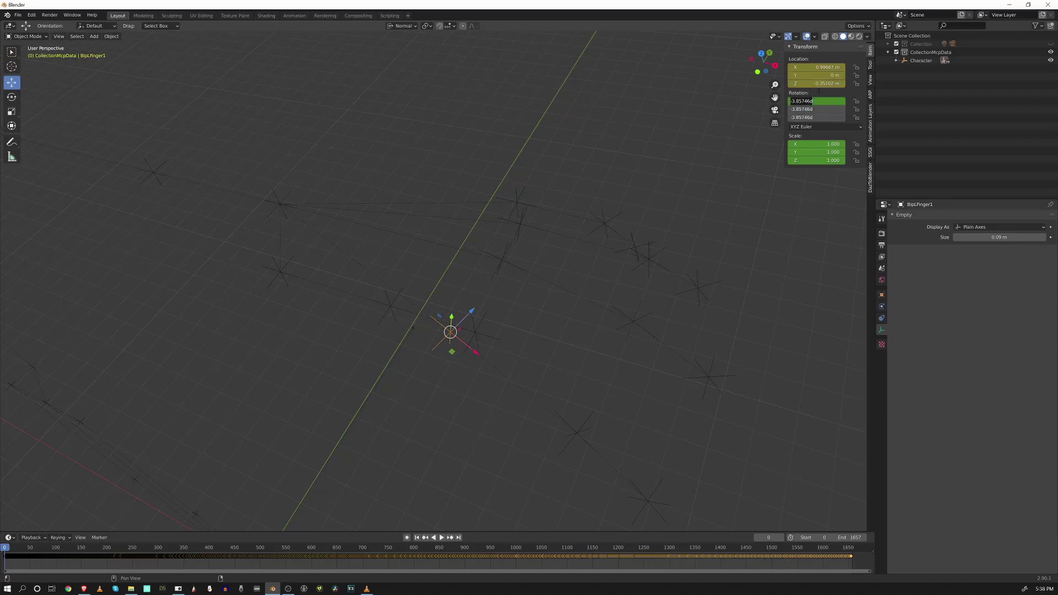
{"action": "type", "text": "0"}
{"action": "key", "text": "Return"}
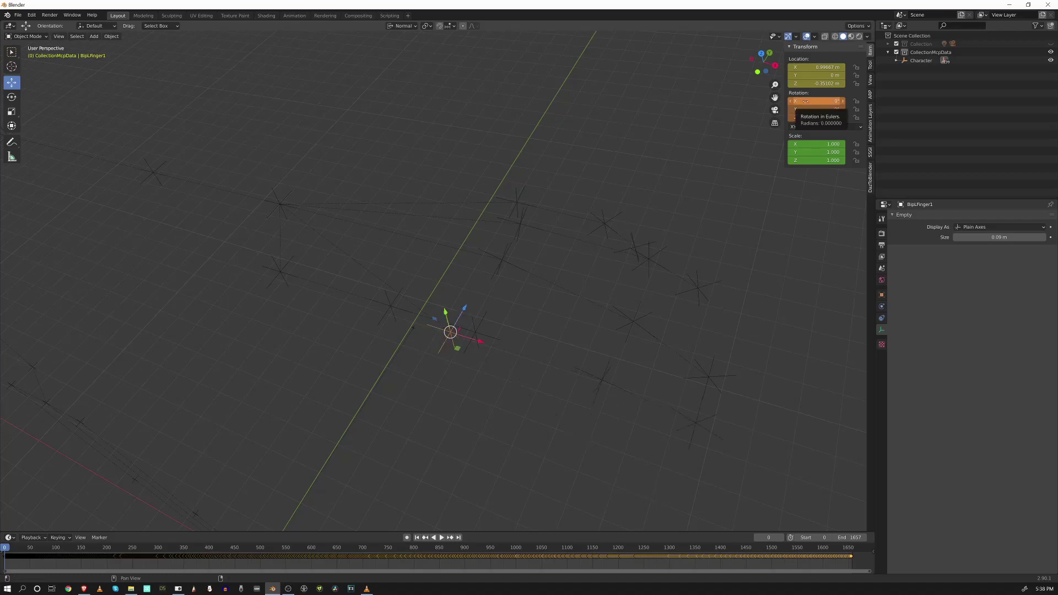
{"action": "key", "text": "i"}
Set the BipLFinger11 empty's Y location to 0 m and its rotation to 0° on all axes, keyframing both at frame 0.
{"action": "middle_click_drag", "start_coordinate": [439, 386], "coordinate": [465, 357]}
{"action": "left_click", "coordinate": [620, 342]}
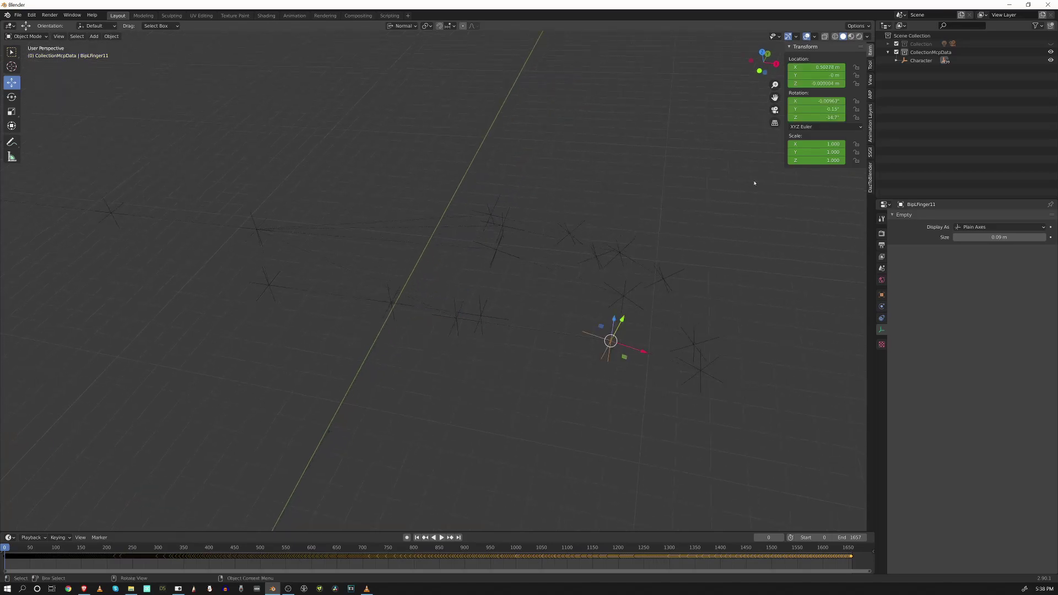
{"action": "left_click", "coordinate": [819, 75]}
{"action": "key", "text": "i"}
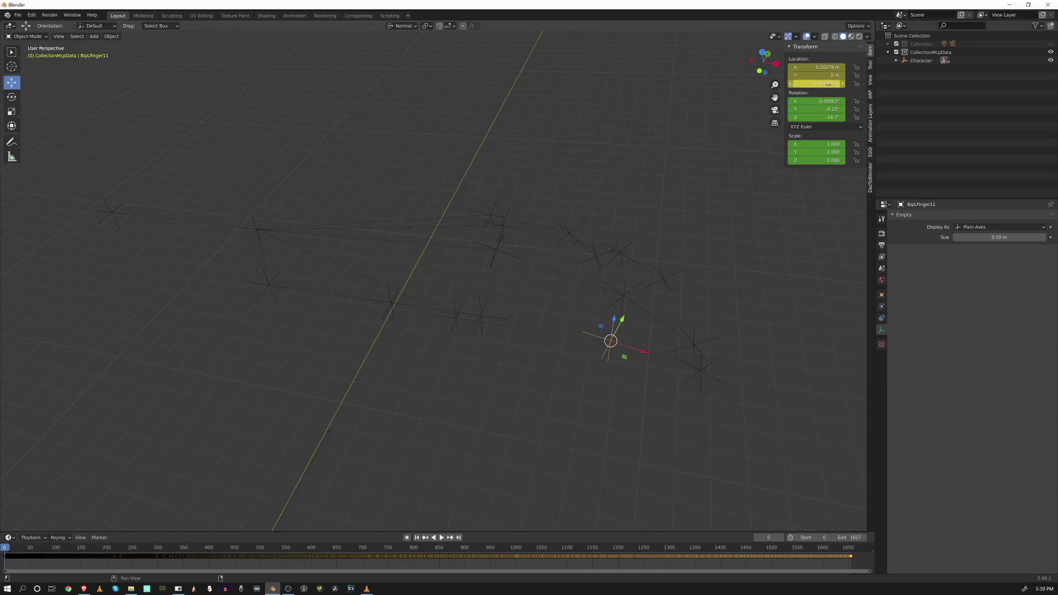
{"action": "left_click_drag", "start_coordinate": [826, 100], "coordinate": [826, 117]}
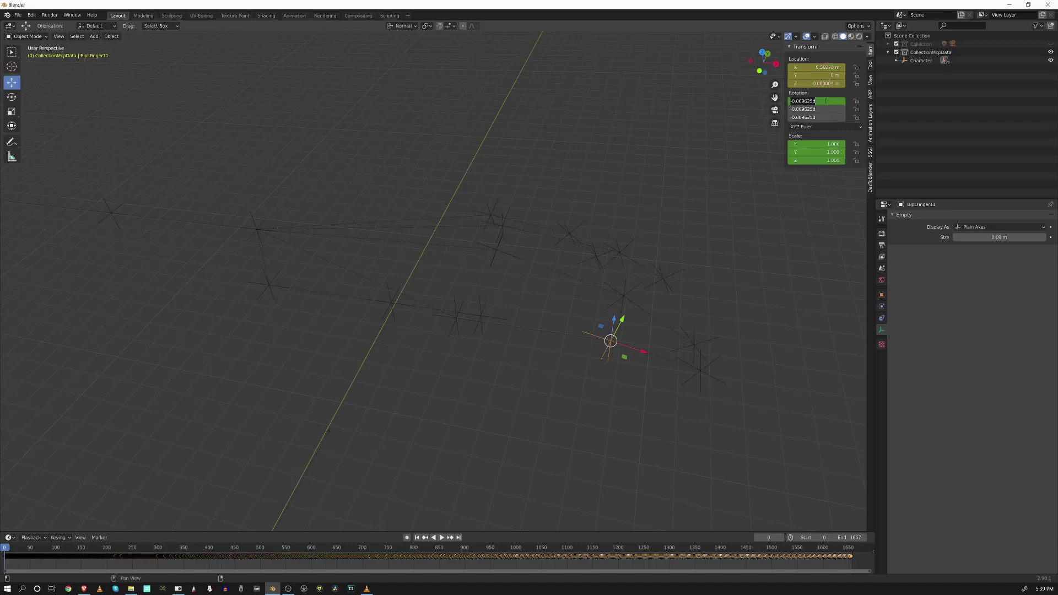
{"action": "type", "text": "0"}
{"action": "key", "text": "Return"}
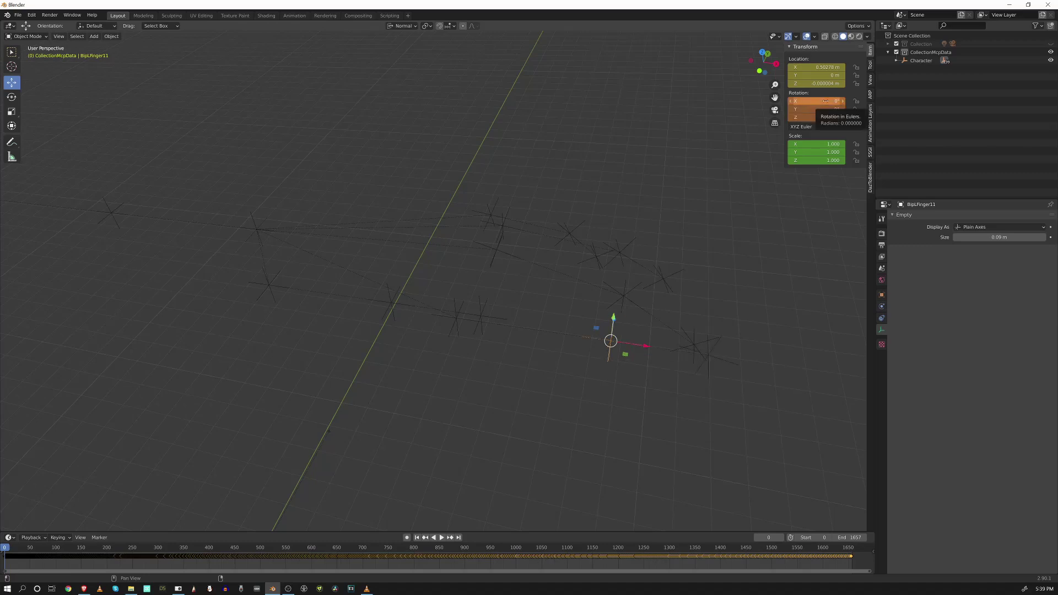
{"action": "key", "text": "i"}
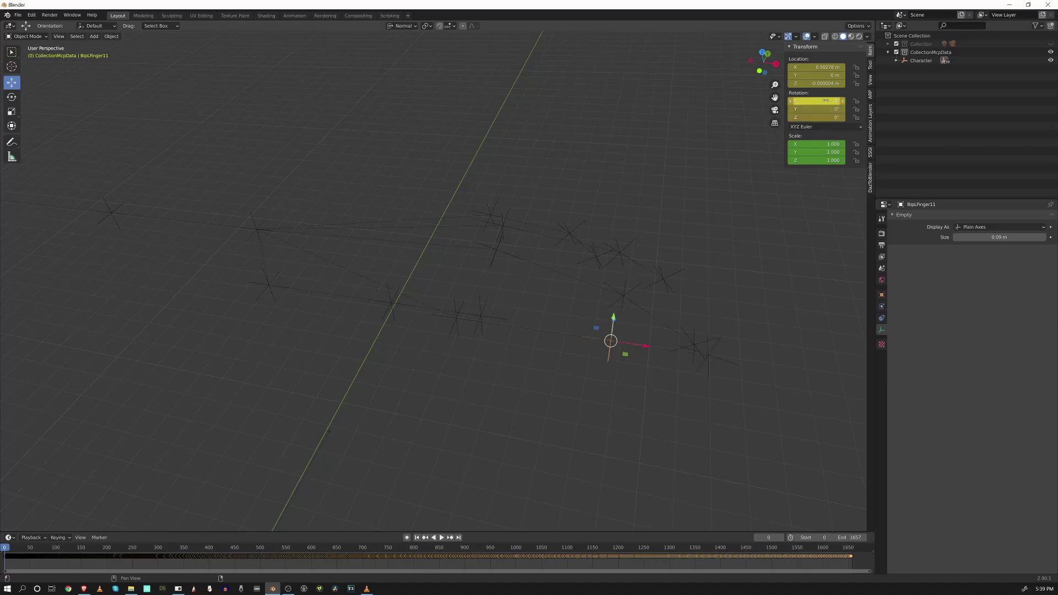
Set the BipLFinger12 empty's Y location to 0 m and its rotation to 0° on all axes, keyframing both at frame 0.
{"action": "middle_click_drag", "start_coordinate": [690, 296], "coordinate": [624, 303]}
{"action": "left_click", "coordinate": [738, 343]}
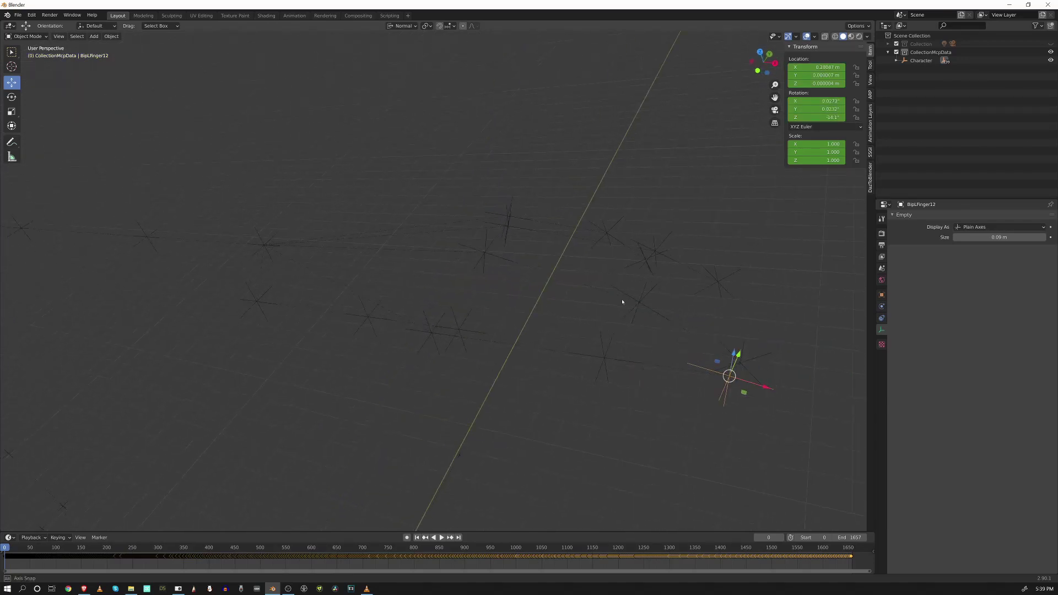
{"action": "left_click", "coordinate": [826, 75]}
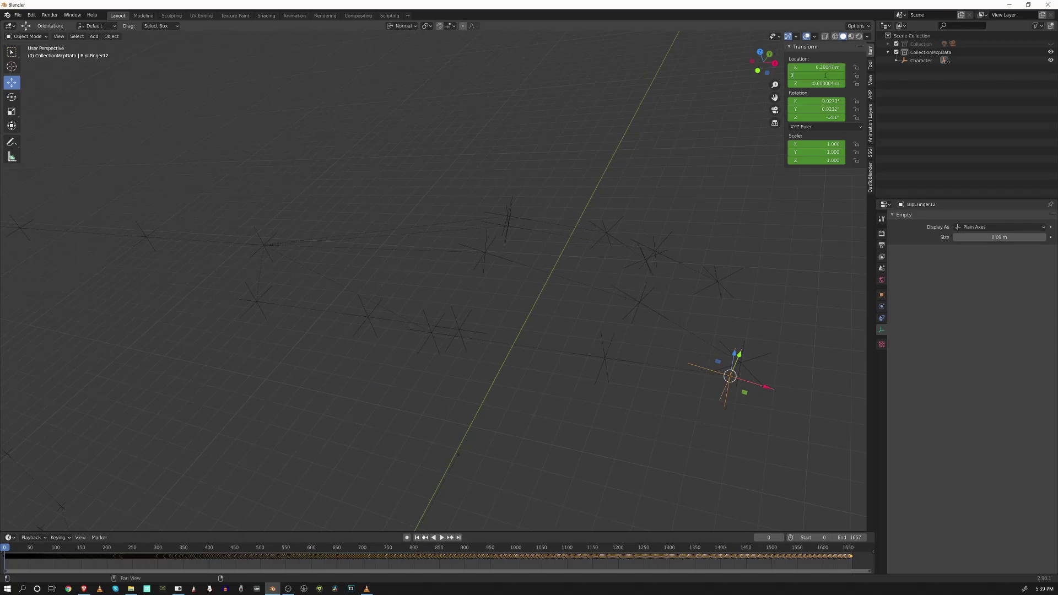
{"action": "key", "text": "i"}
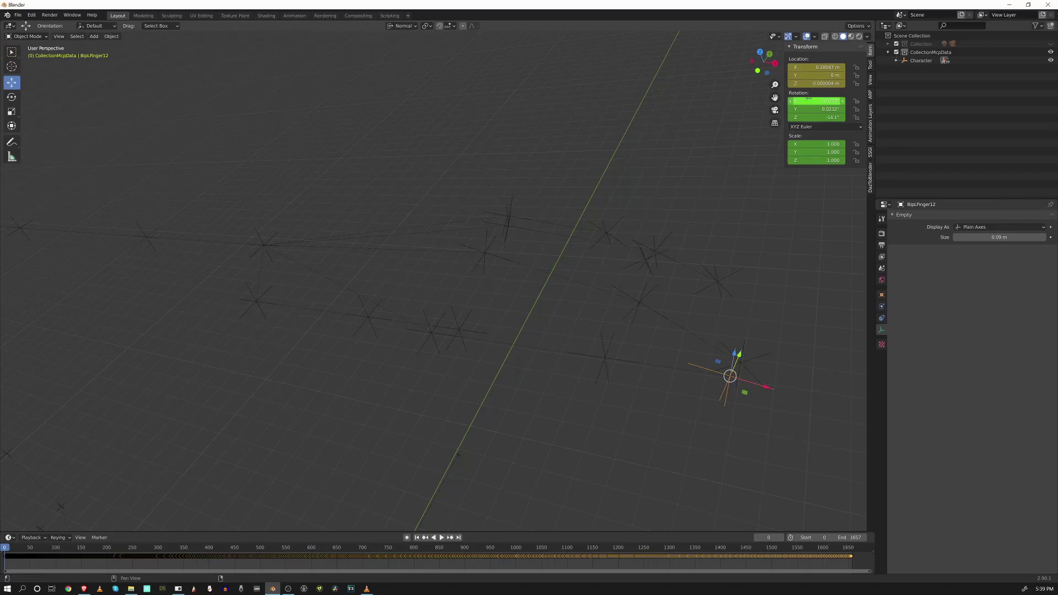
{"action": "left_click_drag", "start_coordinate": [805, 101], "coordinate": [805, 117]}
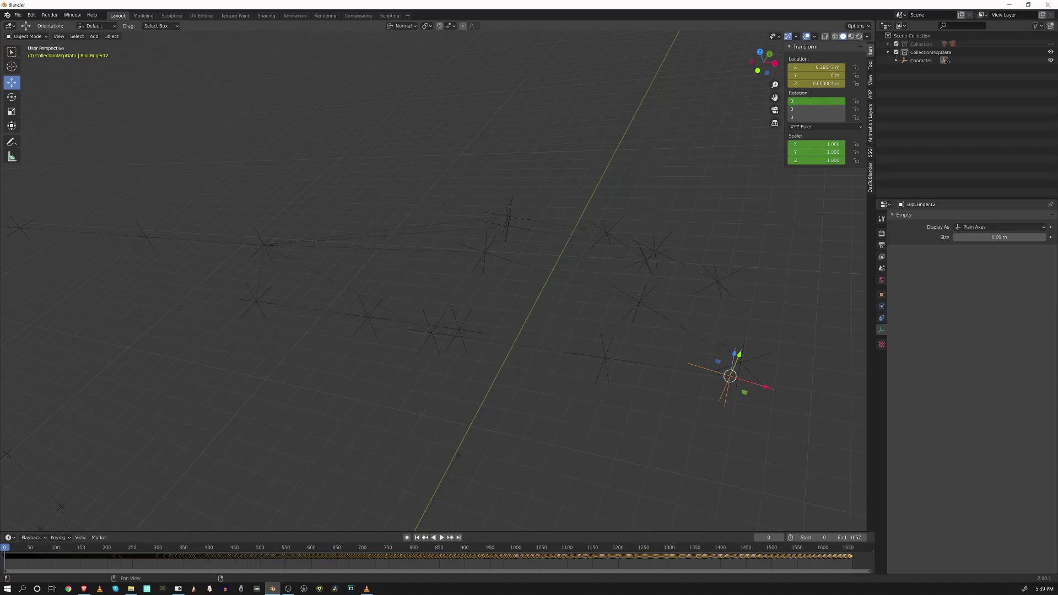
{"action": "type", "text": "0"}
{"action": "key", "text": "Return"}
{"action": "key", "text": "i"}
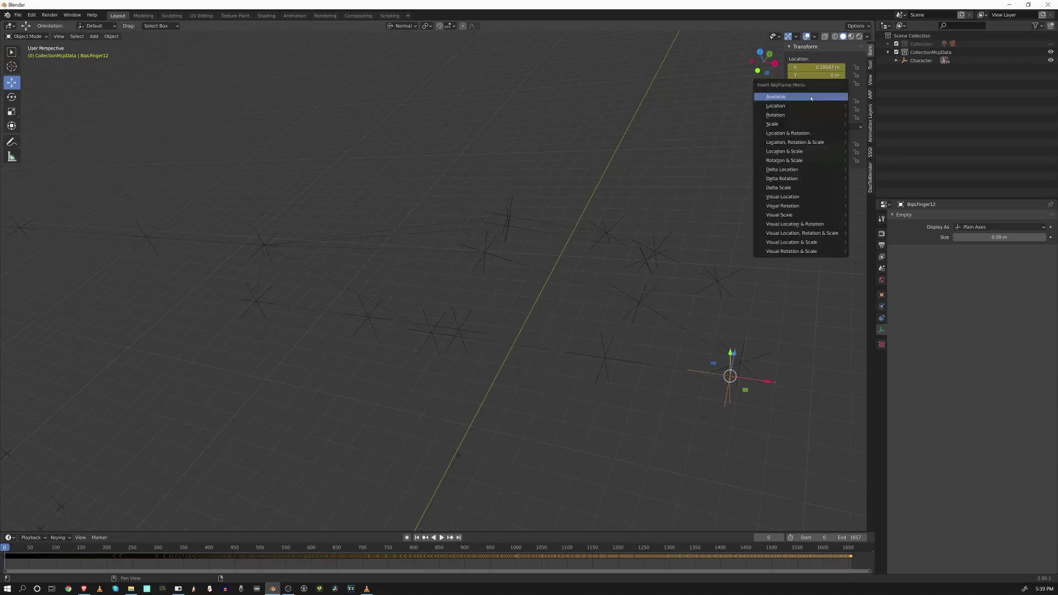
{"action": "key", "text": "Escape"}
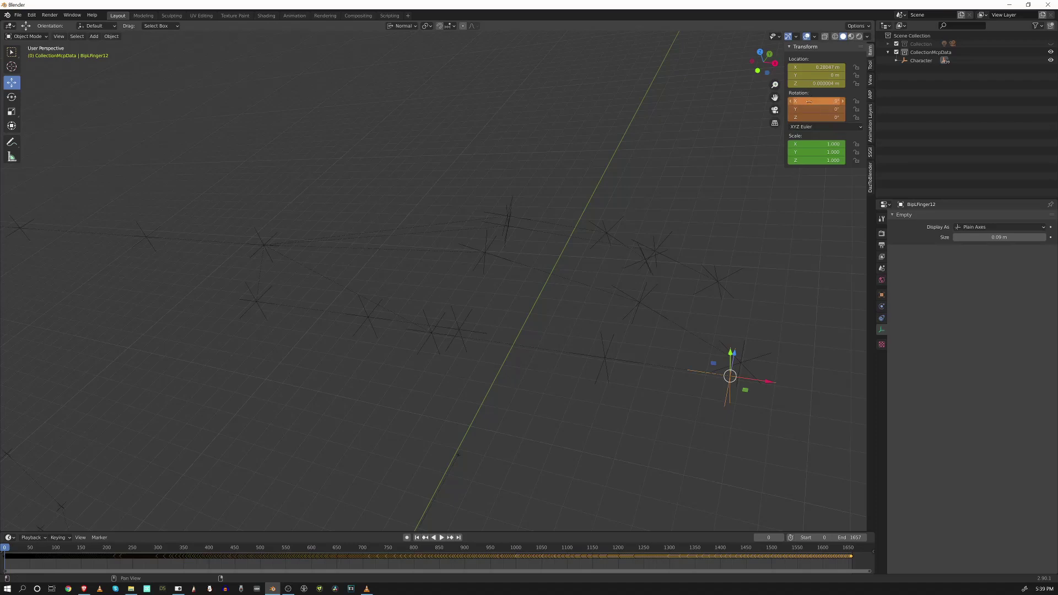
{"action": "key", "text": "i"}
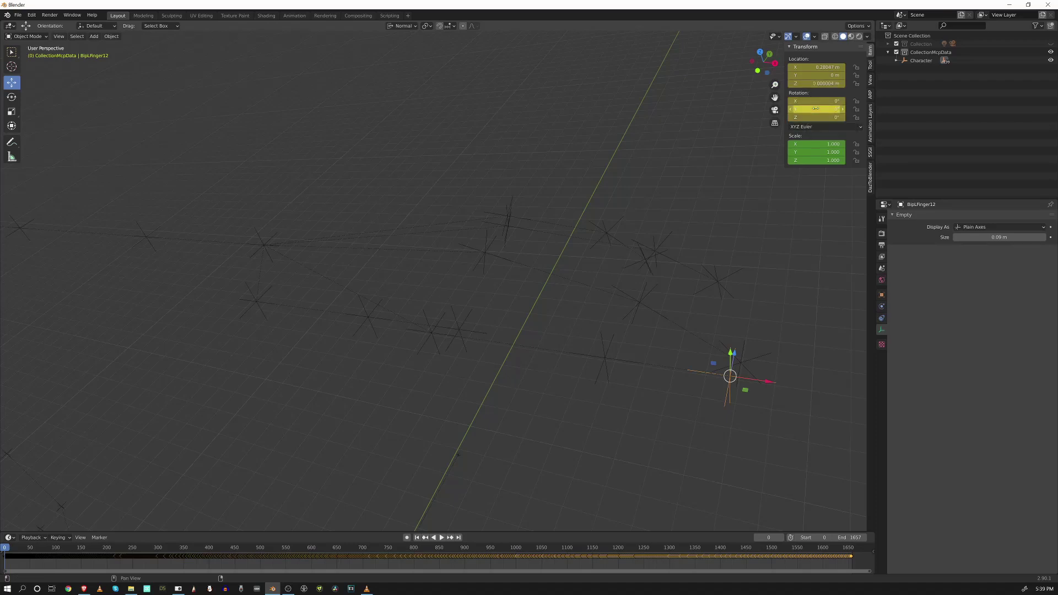
Set the BipLFinger2 empty's Y location to 0 m and its rotation to 0° on all axes, keyframing both at frame 0.
{"action": "middle_click_drag", "start_coordinate": [602, 225], "coordinate": [553, 253]}
{"action": "left_click", "coordinate": [442, 252]}
{"action": "left_click", "coordinate": [450, 247]}
{"action": "left_click", "coordinate": [816, 75]}
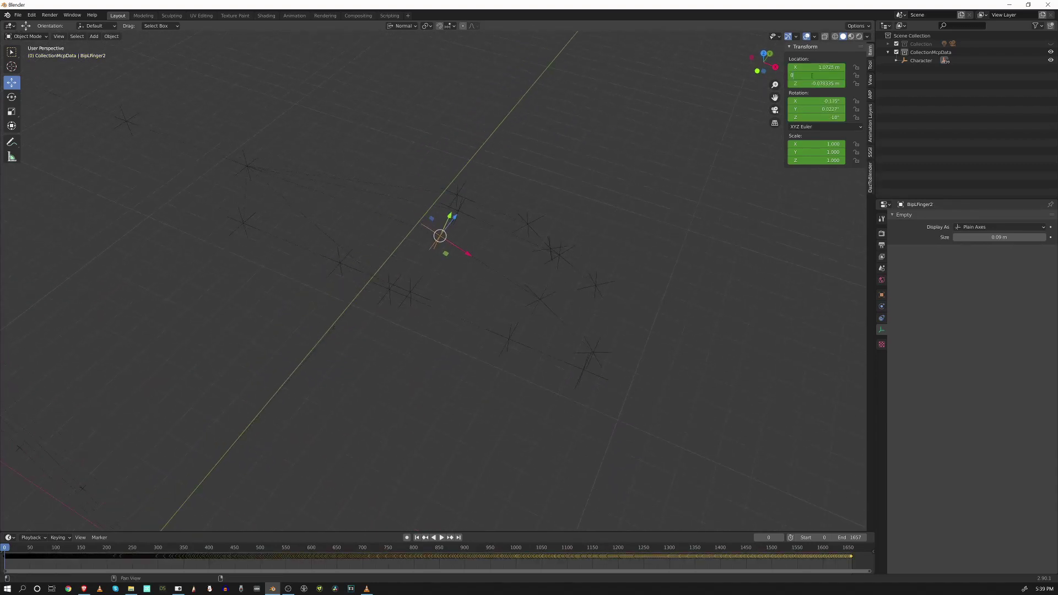
{"action": "key", "text": "Return"}
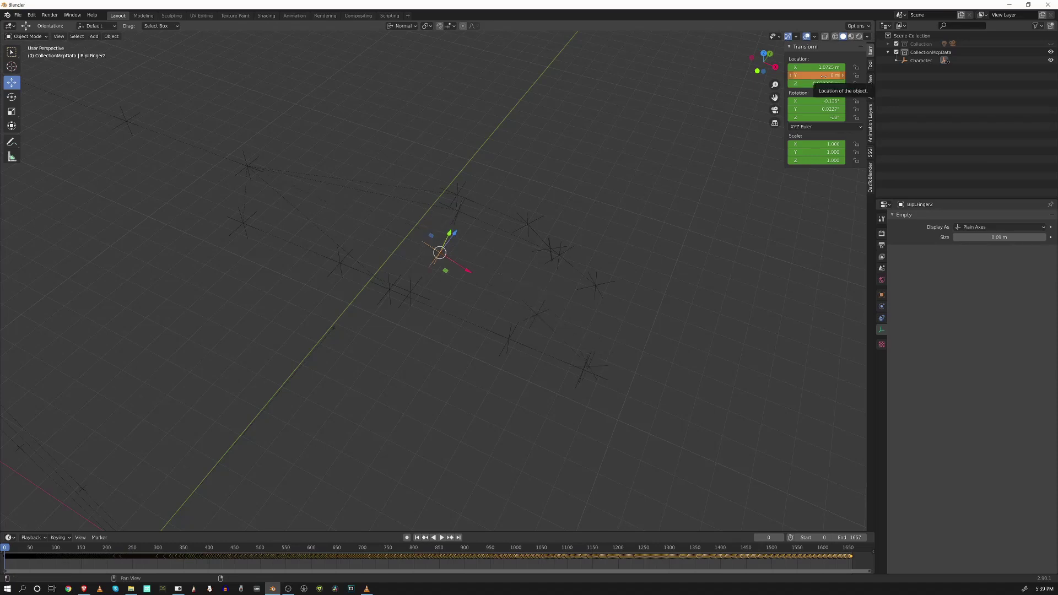
{"action": "key", "text": "i"}
{"action": "left_click_drag", "start_coordinate": [822, 101], "coordinate": [821, 117]}
{"action": "key", "text": "Return"}
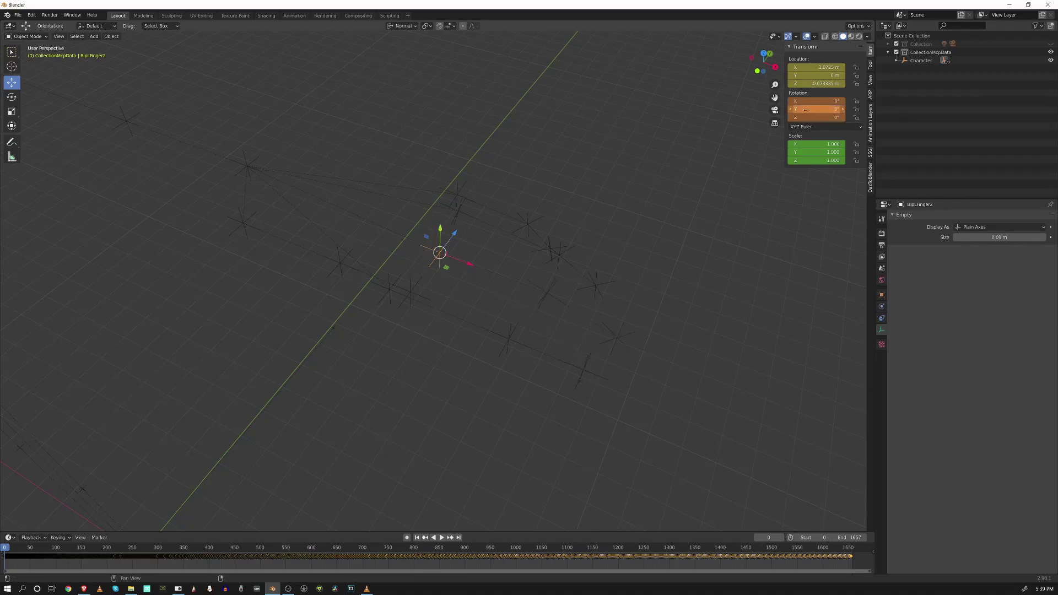
{"action": "key", "text": "i"}
Set the BipLFinger21 empty's Y location to 0 m and its rotation to 0° on all axes, keyframing both at frame 0.
{"action": "left_click", "coordinate": [549, 293]}
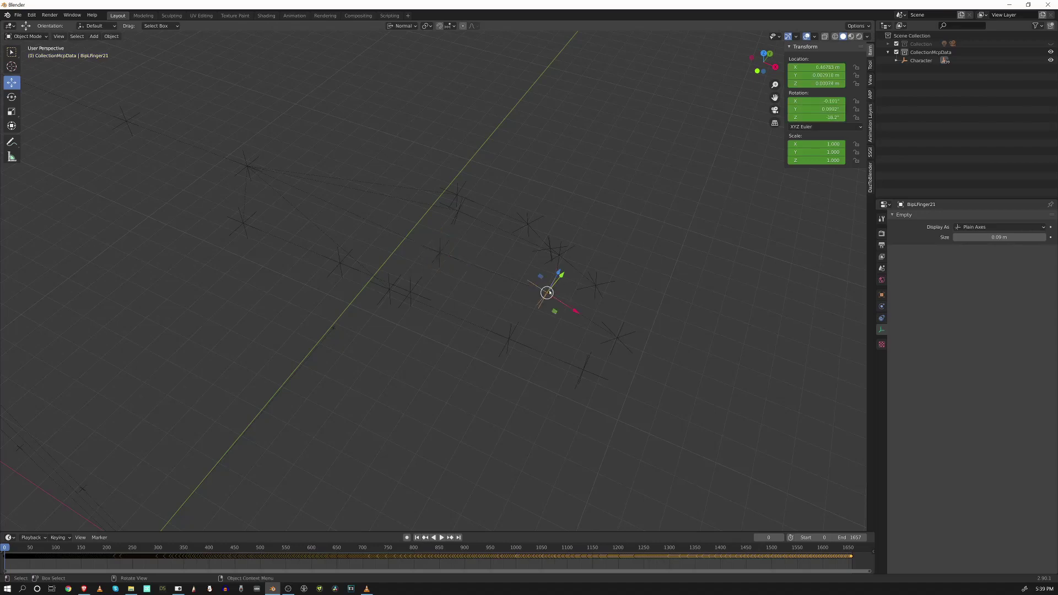
{"action": "double_click", "coordinate": [824, 75]}
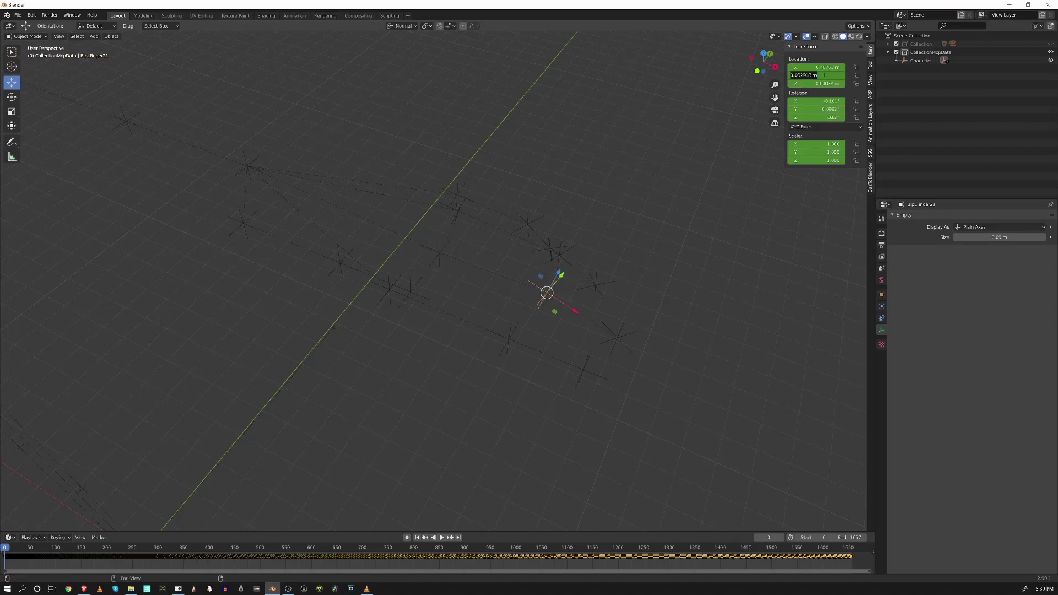
{"action": "key", "text": "Return"}
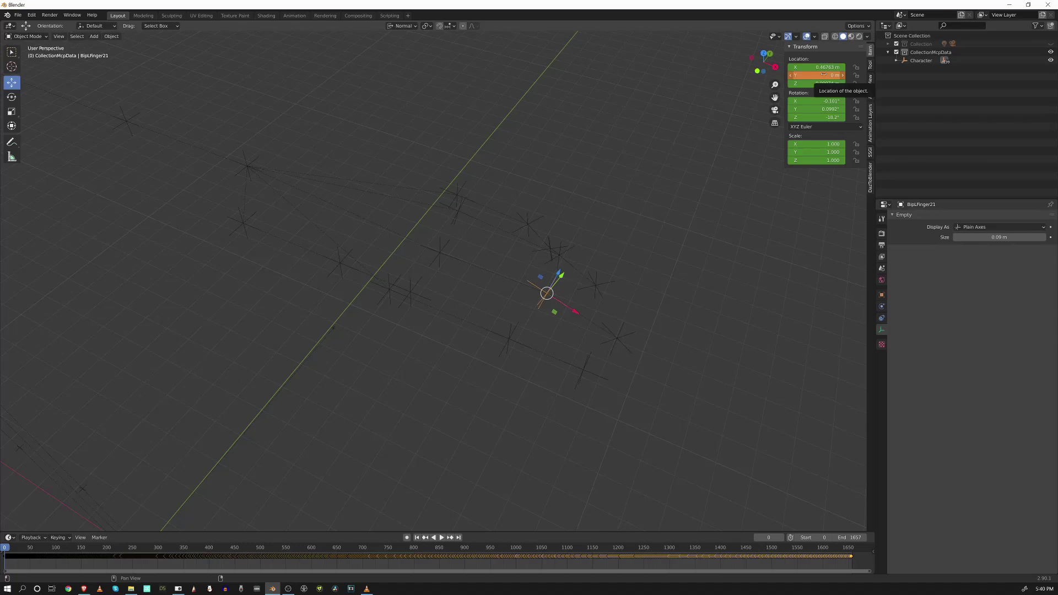
{"action": "key", "text": "i"}
{"action": "left_click_drag", "start_coordinate": [819, 102], "coordinate": [819, 117]}
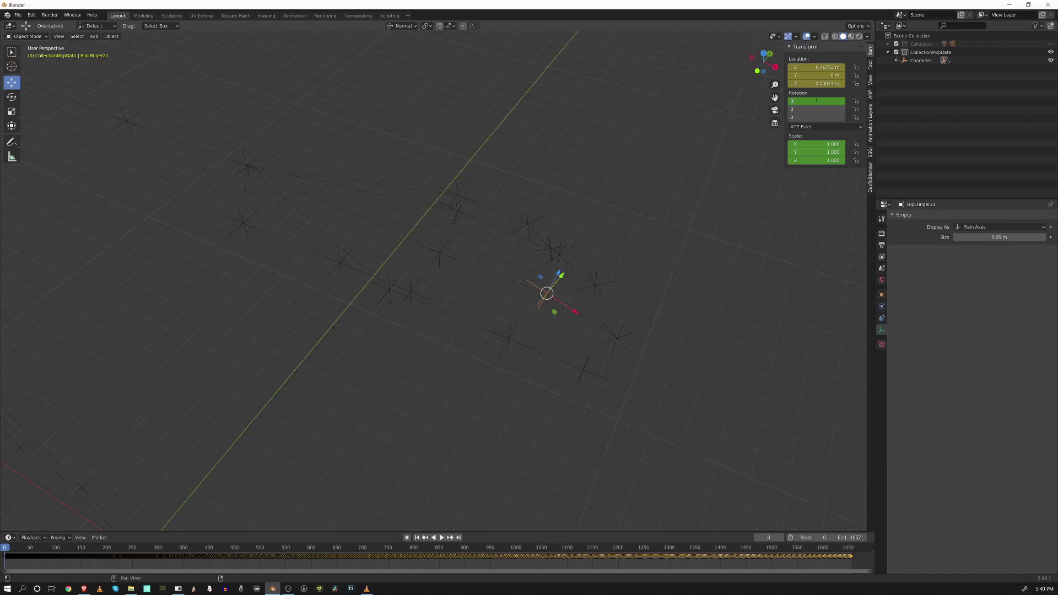
{"action": "key", "text": "Return"}
{"action": "key", "text": "i"}
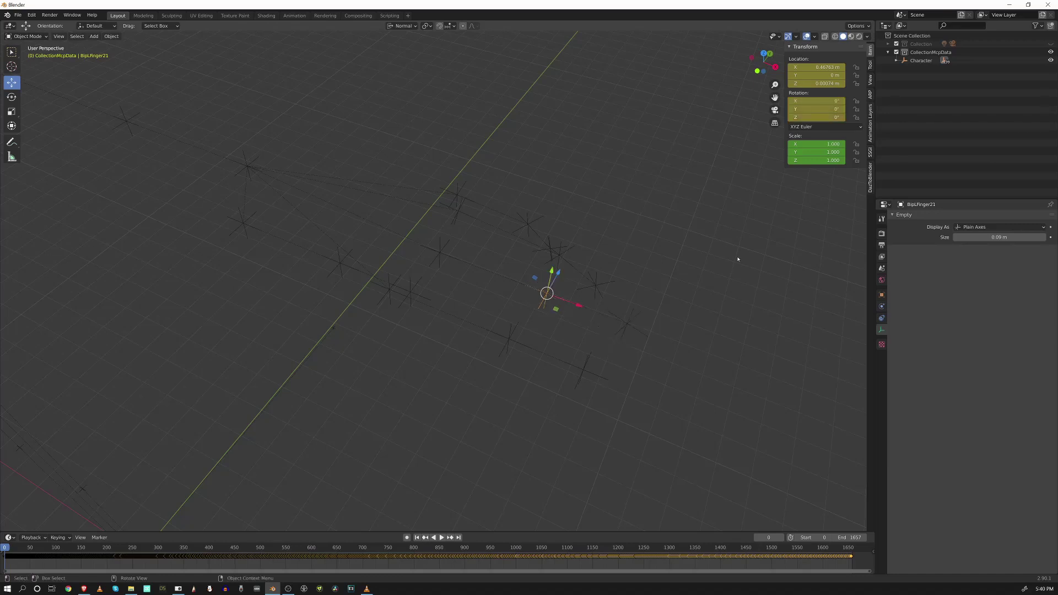
Zero the BipLFinger22 empty's Y location and all rotation axes, keyframe both at frame 0, and check the finger's alignment from the front.
{"action": "left_click", "coordinate": [638, 322]}
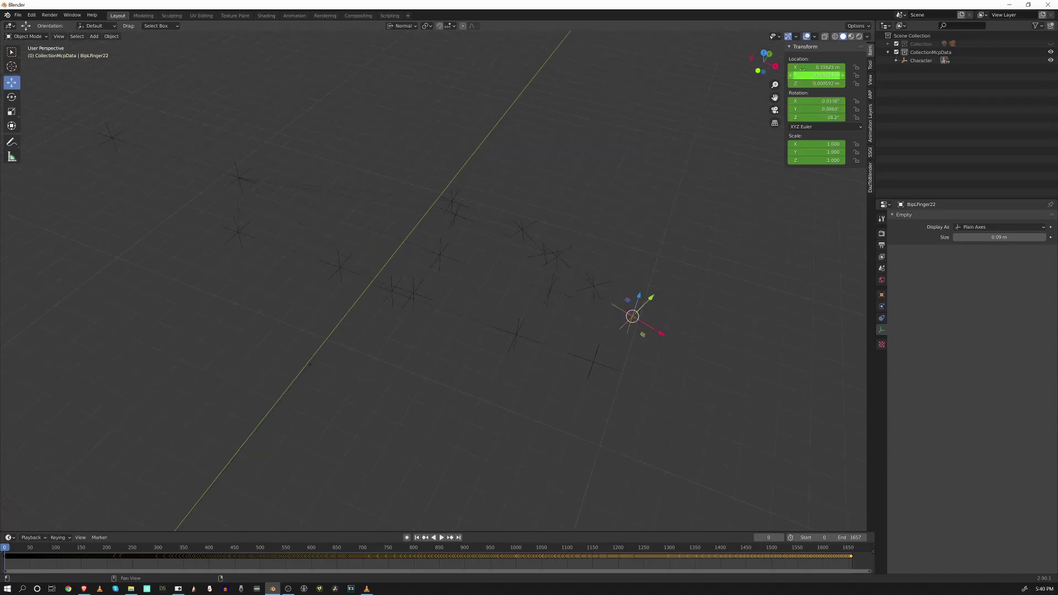
{"action": "left_click", "coordinate": [793, 76]}
{"action": "key", "text": "i"}
{"action": "mouse_move", "coordinate": [819, 102]}
{"action": "left_mouse_down"}
{"action": "mouse_move", "coordinate": [819, 117]}
{"action": "mouse_move", "coordinate": [820, 101]}
{"action": "left_mouse_up"}
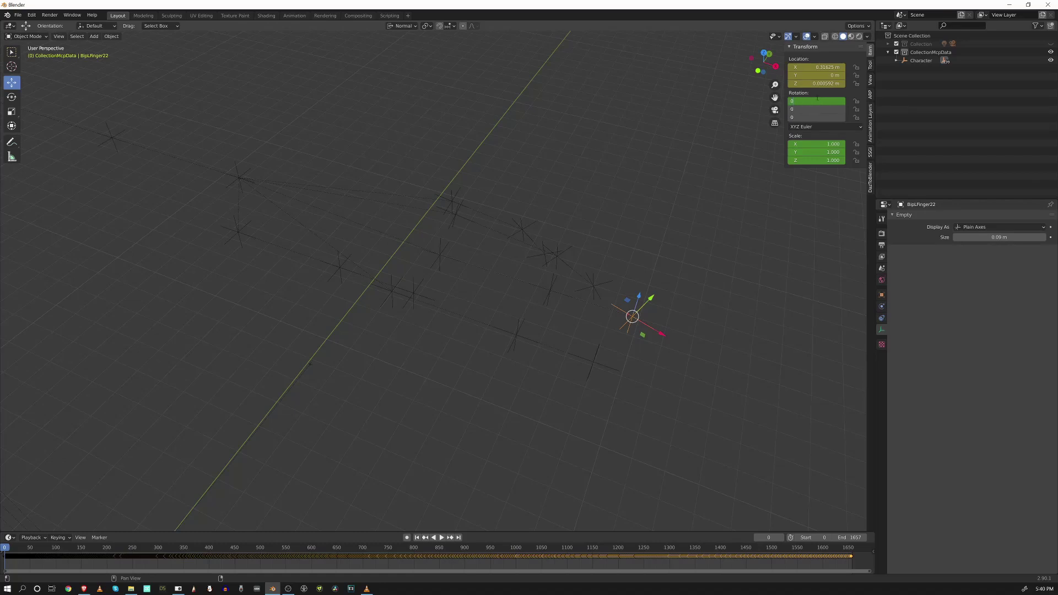
{"action": "key", "text": "Return"}
{"action": "key", "text": "i"}
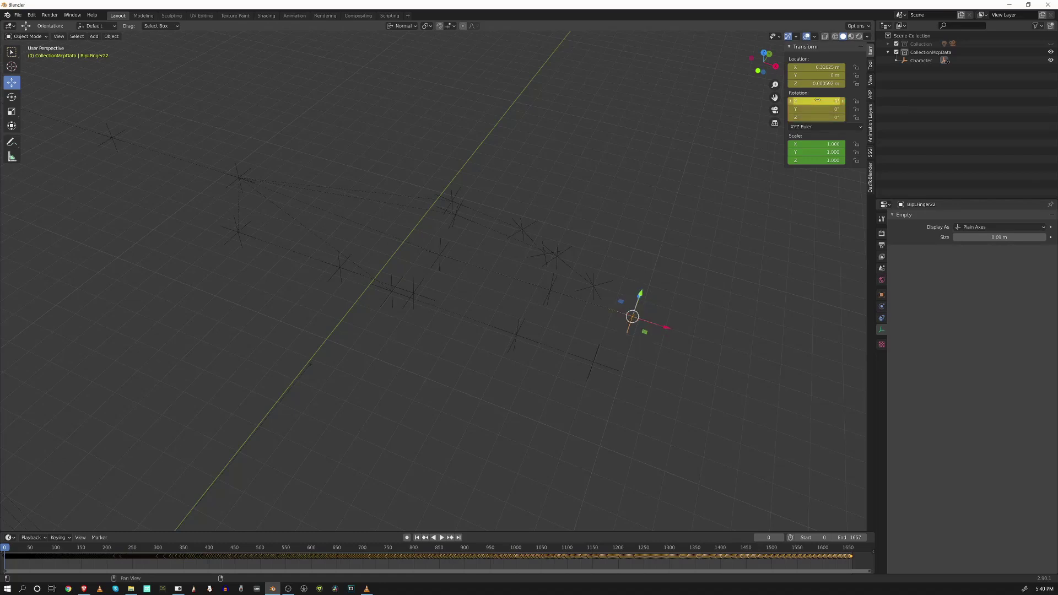
{"action": "middle_click_drag", "start_coordinate": [553, 170], "coordinate": [507, 190]}
{"action": "key", "text": "KP_1"}
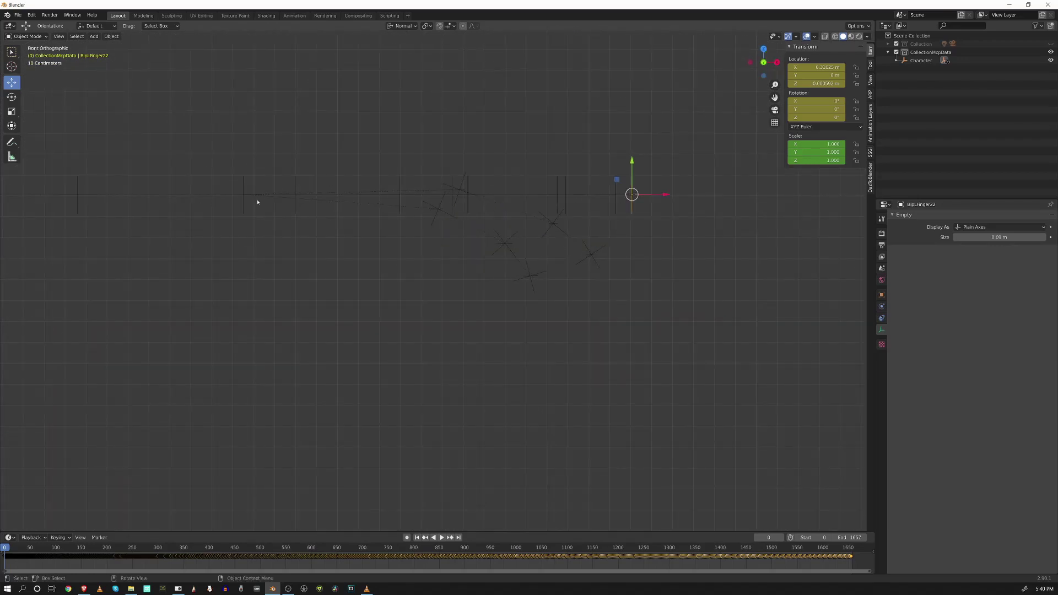
Set the BipLFinger3 empty's Y location to 0 m and reset its rotation to 0° on all axes, keyframing both at frame 0.
{"action": "mouse_move", "coordinate": [478, 192]}
{"action": "middle_mouse_down"}
{"action": "mouse_move", "coordinate": [448, 237]}
{"action": "mouse_move", "coordinate": [465, 177]}
{"action": "middle_mouse_up"}
{"action": "left_click", "coordinate": [466, 177]}
{"action": "left_click", "coordinate": [817, 76]}
{"action": "key", "text": "Return"}
{"action": "key", "text": "i"}
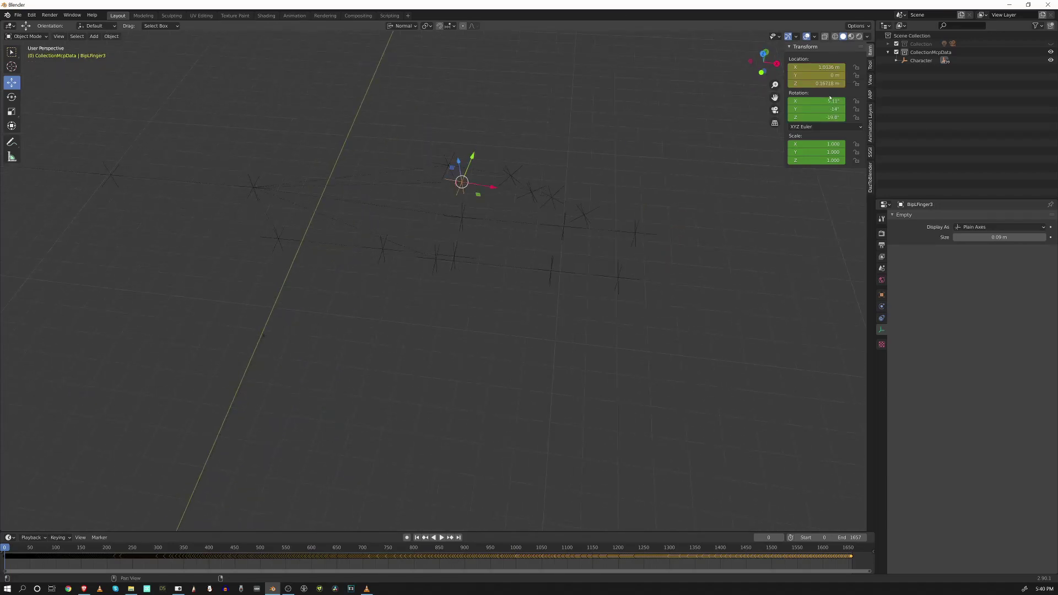
{"action": "key", "text": "BackSpace"}
{"action": "key", "text": "i"}
Set the BipLFinger31 empty's Y location to 0 m and keyframe its location at frame 0.
{"action": "middle_click_drag", "start_coordinate": [560, 177], "coordinate": [549, 198]}
{"action": "left_click", "coordinate": [563, 190]}
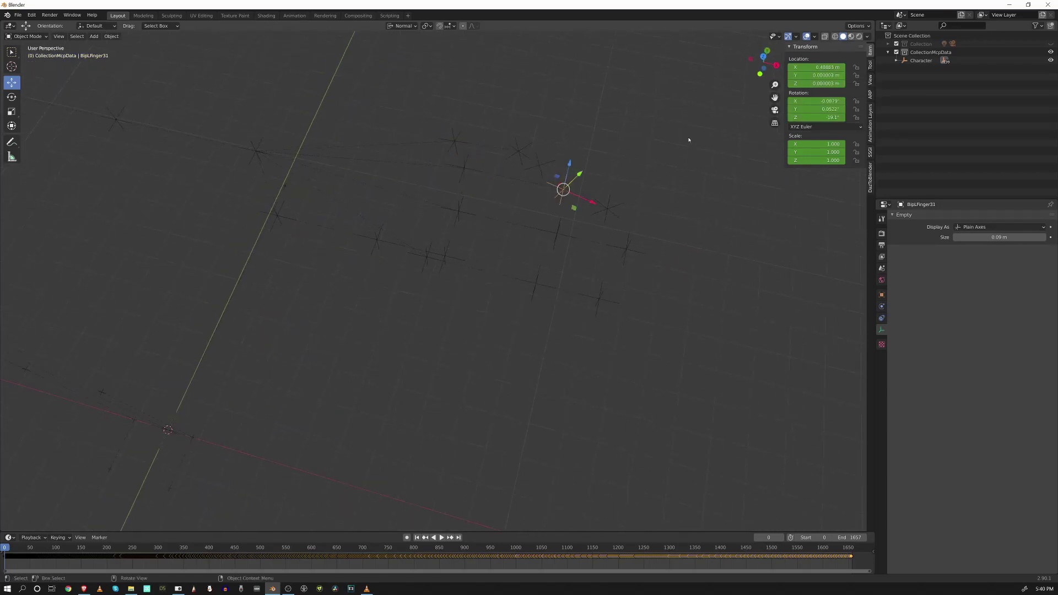
{"action": "type", "text": "0"}
{"action": "key", "text": "Return"}
{"action": "key", "text": "i"}
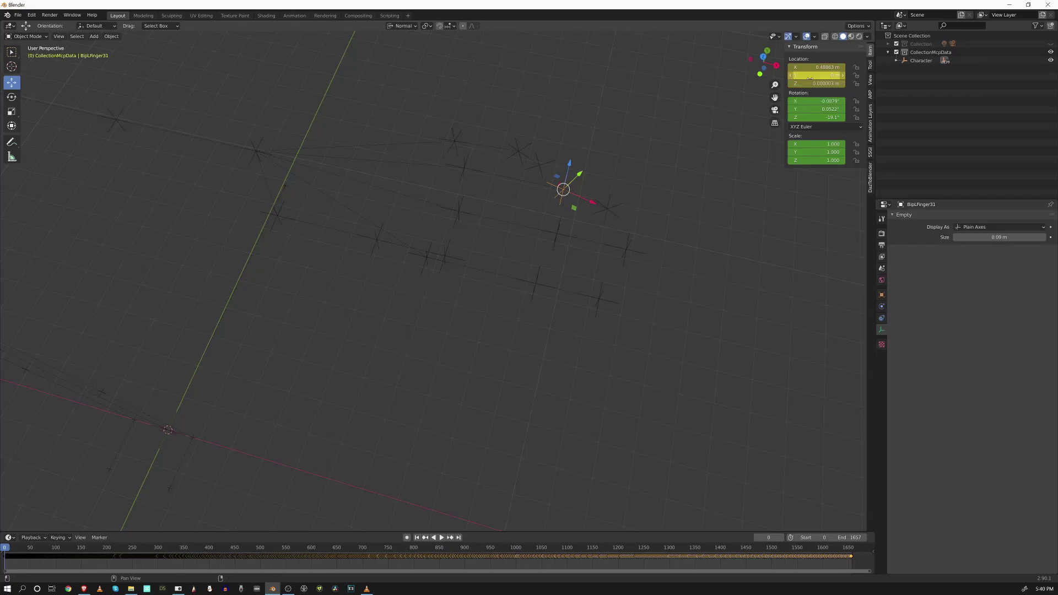
Reset the BipLFinger31 empty's rotation to 0° on all axes and keyframe it at frame 0.
{"action": "type", "text": "0"}
{"action": "left_click_drag", "start_coordinate": [819, 101], "coordinate": [819, 117]}
{"action": "key", "text": "Return"}
{"action": "key", "text": "i"}
Zero the offset values of the left third finger's tip empty and keyframe them at frame 0.
{"action": "left_click", "coordinate": [614, 201]}
{"action": "type", "text": "i0"}
{"action": "key", "text": "Return"}
{"action": "key", "text": "i"}
Set the left fourth finger's base empty to Y location 0 m and 0° rotation on all axes.
{"action": "mouse_move", "coordinate": [419, 165]}
{"action": "middle_mouse_down"}
{"action": "mouse_move", "coordinate": [390, 148]}
{"action": "mouse_move", "coordinate": [432, 168]}
{"action": "middle_mouse_up"}
{"action": "left_click", "coordinate": [442, 163]}
{"action": "double_click", "coordinate": [833, 76]}
{"action": "key", "text": "Return"}
{"action": "left_click_drag", "start_coordinate": [825, 101], "coordinate": [826, 117]}
{"action": "type", "text": "0"}
{"action": "key", "text": "Return"}
Set the BipLFinger41 empty's Y location to 0 m with a keyframe, and keyframe that finger's base empty at frame 0.
{"action": "left_click", "coordinate": [509, 166]}
{"action": "double_click", "coordinate": [823, 76]}
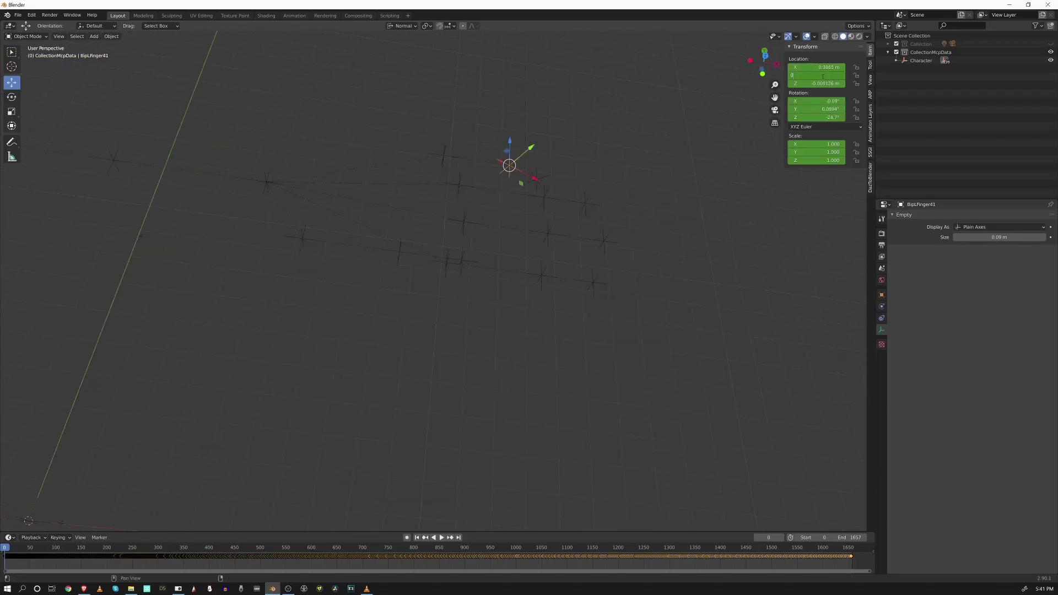
{"action": "key", "text": "i"}
{"action": "left_click", "coordinate": [445, 156]}
{"action": "key", "text": "i"}
{"action": "key", "text": "i"}
Reset the BipLFinger41 empty's rotation to 0° on all axes and keyframe it at frame 0.
{"action": "left_click", "coordinate": [511, 166]}
{"action": "left_click_drag", "start_coordinate": [820, 117], "coordinate": [820, 101]}
{"action": "type", "text": "0"}
{"action": "key", "text": "Return"}
{"action": "key", "text": "i"}
Set the BipLFinger42 empty's Y location to 0 m and its rotation to 0° on all axes, keyframing both at frame 0.
{"action": "middle_click_drag", "start_coordinate": [606, 220], "coordinate": [653, 90]}
{"action": "left_click", "coordinate": [551, 170]}
{"action": "double_click", "coordinate": [816, 76]}
{"action": "key", "text": "i"}
{"action": "left_click_drag", "start_coordinate": [821, 117], "coordinate": [821, 101]}
{"action": "type", "text": "0"}
{"action": "key", "text": "Return"}
{"action": "key", "text": "i"}
{"action": "middle_click_drag", "start_coordinate": [529, 209], "coordinate": [505, 250]}
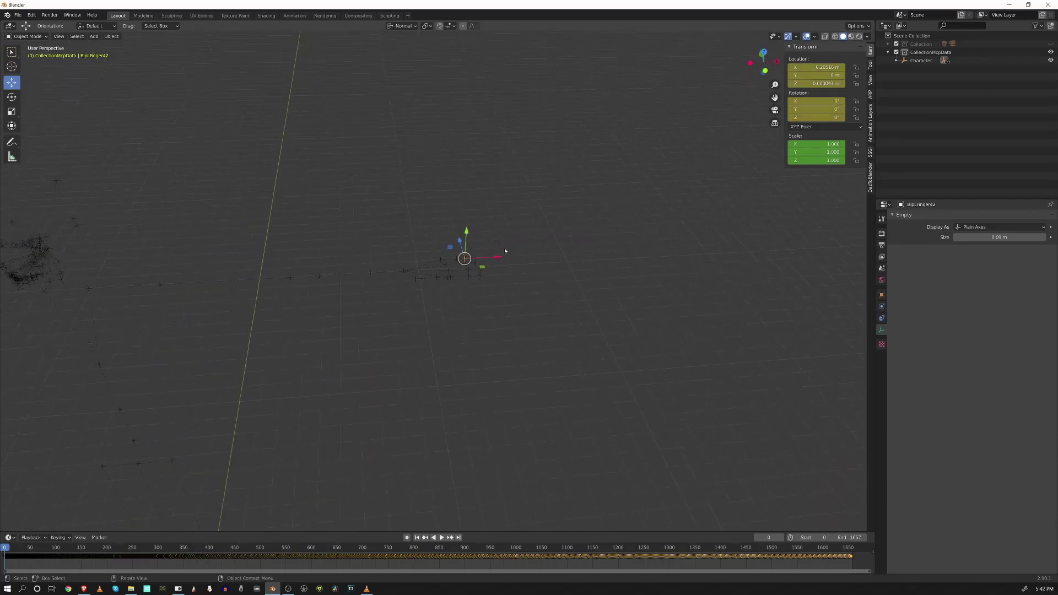
Check the left arm's alignment in front view and reset the BipRClavicle empty's rotation to 0° on all axes.
{"action": "key", "text": "KP_1"}
{"action": "scroll", "coordinate": [471, 279], "scroll_direction": "up", "scroll_amount": 7}
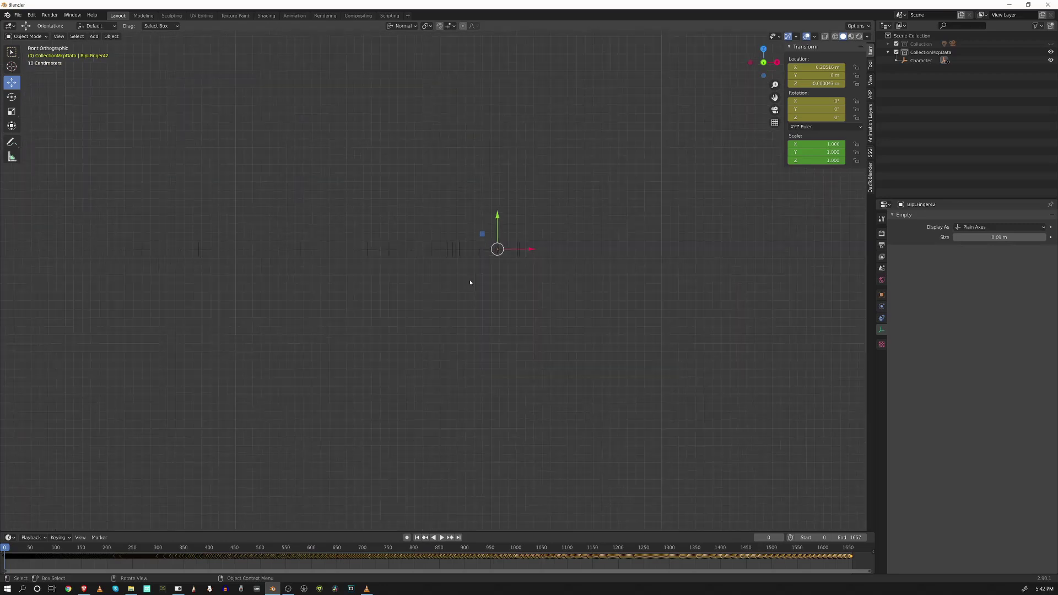
{"action": "scroll", "coordinate": [482, 243], "scroll_direction": "down", "scroll_amount": 3}
{"action": "scroll", "coordinate": [290, 281], "scroll_direction": "down", "scroll_amount": 2}
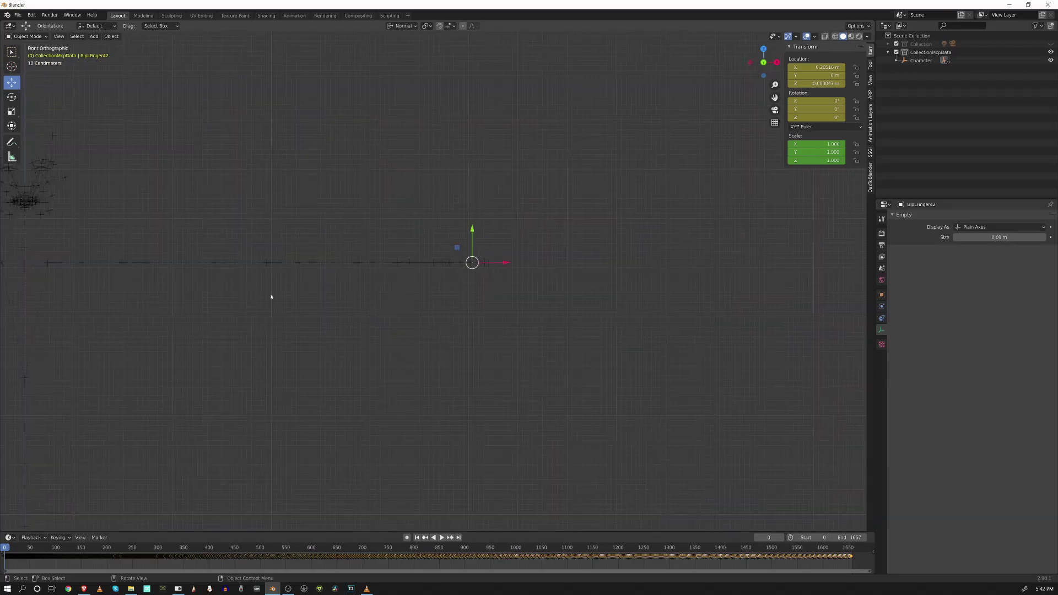
{"action": "middle_click_drag", "start_coordinate": [265, 271], "coordinate": [414, 298], "text": "shift"}
{"action": "scroll", "coordinate": [492, 205], "scroll_direction": "up", "scroll_amount": 2}
{"action": "left_click", "coordinate": [518, 172]}
{"action": "left_click_drag", "start_coordinate": [826, 102], "coordinate": [826, 103]}
{"action": "key", "text": "Return"}
{"action": "left_click", "coordinate": [824, 118]}
{"action": "type", "text": "0"}
{"action": "key", "text": "Return"}
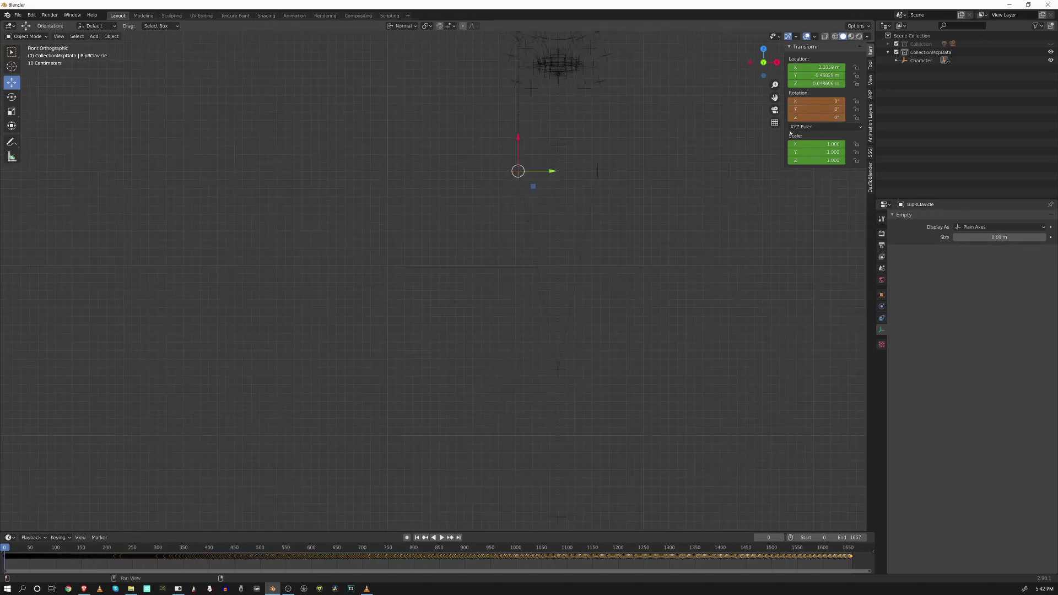
Try Z rotations of 90° and 180° and a freehand rotation on the BipRClavicle empty.
{"action": "left_click", "coordinate": [824, 118]}
{"action": "type", "text": "-90"}
{"action": "key", "text": "Return"}
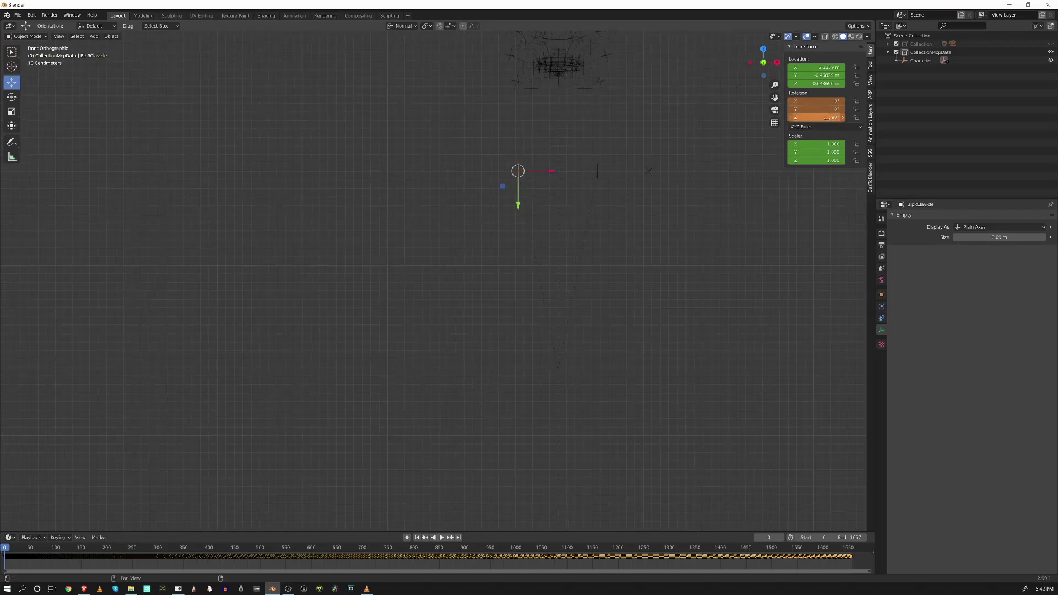
{"action": "scroll", "coordinate": [551, 242], "scroll_direction": "down", "scroll_amount": 3}
{"action": "left_click", "coordinate": [828, 118]}
{"action": "type", "text": "180"}
{"action": "key", "text": "Return"}
{"action": "left_click", "coordinate": [12, 97]}
{"action": "left_click_drag", "start_coordinate": [514, 209], "coordinate": [492, 248]}
{"action": "left_click", "coordinate": [815, 118]}
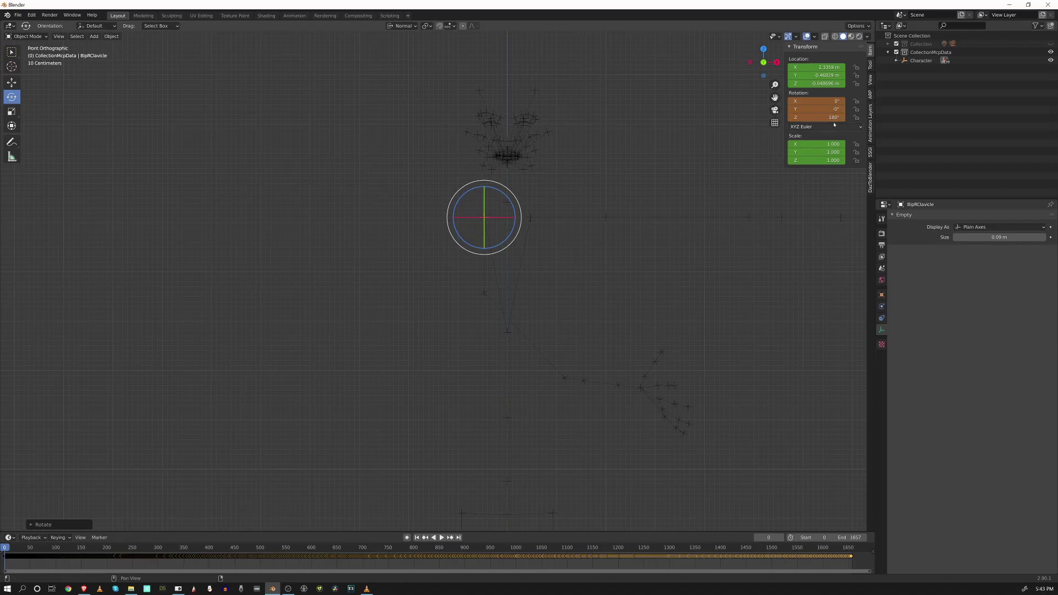
{"action": "type", "text": "0"}
{"action": "key", "text": "Return"}
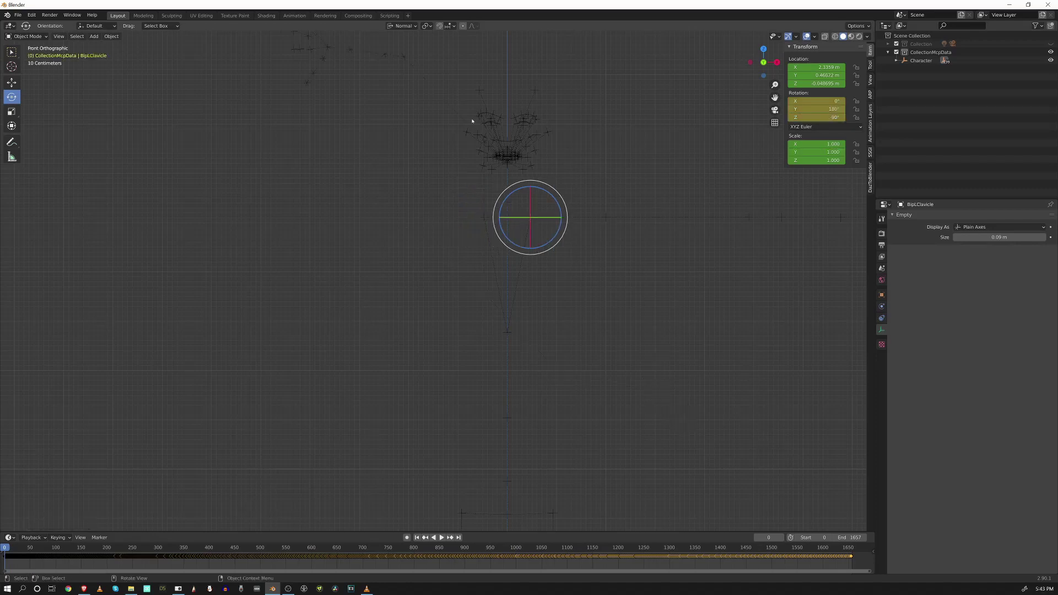
Set the BipRClavicle empty's Z rotation to -90° so the right arm points outward.
{"action": "left_click_drag", "start_coordinate": [523, 207], "coordinate": [494, 256]}
{"action": "left_click", "coordinate": [812, 118]}
{"action": "type", "text": "-90"}
{"action": "key", "text": "Return"}
Reset the BipRUpperArm empty's rotation to 0° on all axes and keyframe it at frame 0.
{"action": "left_click", "coordinate": [408, 219]}
{"action": "key", "text": "Return"}
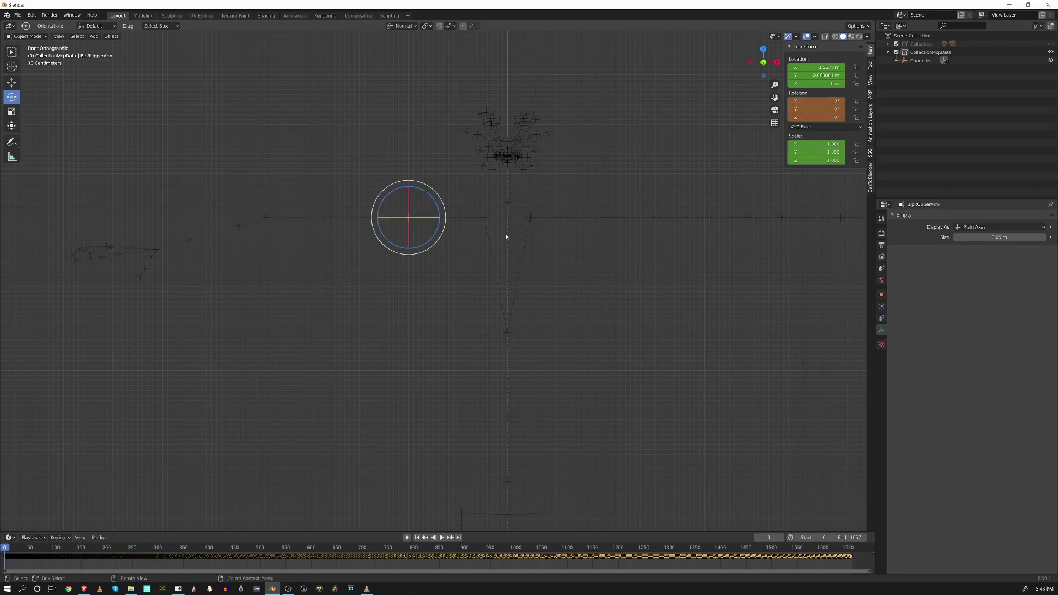
{"action": "key", "text": "i"}
Reset the right forearm empty's rotation to 0° on all axes and keyframe it at frame 0.
{"action": "left_click", "coordinate": [265, 217]}
{"action": "left_click_drag", "start_coordinate": [816, 102], "coordinate": [815, 117]}
{"action": "type", "text": "0.8928d"}
{"action": "key", "text": "Return"}
{"action": "key", "text": "i"}
Reset the rotation of the first empty beyond the right elbow to 0° on all axes.
{"action": "middle_click_drag", "start_coordinate": [427, 253], "coordinate": [582, 253], "text": "shift"}
{"action": "scroll", "coordinate": [463, 196], "scroll_direction": "up", "scroll_amount": 5}
{"action": "middle_click_drag", "start_coordinate": [463, 196], "coordinate": [521, 320], "text": "shift"}
{"action": "left_click", "coordinate": [378, 246]}
{"action": "type", "text": "0"}
{"action": "left_click_drag", "start_coordinate": [815, 101], "coordinate": [824, 117]}
{"action": "key", "text": "Return"}
Reset the rotation of the next empty toward the right wrist to 0° and keyframe it at frame 0.
{"action": "left_click", "coordinate": [231, 246]}
{"action": "type", "text": "0"}
{"action": "key", "text": "Return"}
{"action": "key", "text": "i"}
Reset the right wrist empty's rotation to 0° on all axes and keyframe it at frame 0.
{"action": "middle_click_drag", "start_coordinate": [375, 239], "coordinate": [598, 249], "text": "shift"}
{"action": "left_click", "coordinate": [396, 257]}
{"action": "key", "text": "i"}
{"action": "middle_click_drag", "start_coordinate": [697, 193], "coordinate": [359, 245]}
{"action": "left_click", "coordinate": [383, 242]}
{"action": "key", "text": "shift+space"}
{"action": "key", "text": "g"}
{"action": "left_click_drag", "start_coordinate": [816, 101], "coordinate": [824, 117]}
{"action": "type", "text": "0"}
{"action": "key", "text": "Return"}
{"action": "key", "text": "i"}
Set the BipRFinger0 empty's Y location to 0 m and its rotation to 0° on all axes, keyframing both at frame 0.
{"action": "left_click", "coordinate": [375, 259]}
{"action": "left_click", "coordinate": [820, 74]}
{"action": "type", "text": "0"}
{"action": "key", "text": "Return"}
{"action": "key", "text": "i"}
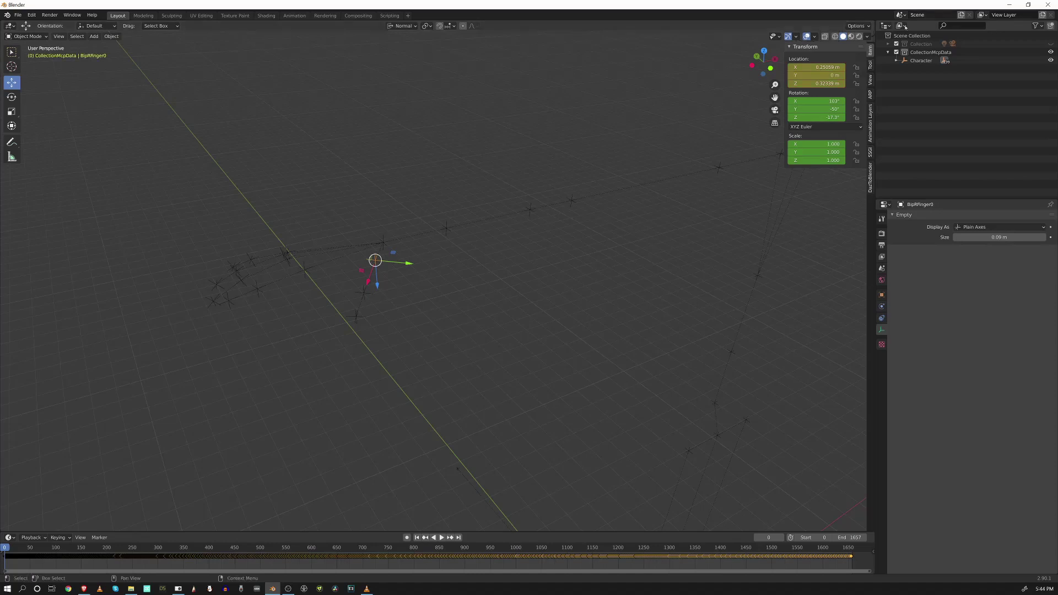
{"action": "left_click_drag", "start_coordinate": [820, 101], "coordinate": [822, 117]}
{"action": "type", "text": "0"}
{"action": "key", "text": "Return"}
{"action": "middle_click_drag", "start_coordinate": [738, 166], "coordinate": [748, 173]}
{"action": "key", "text": "i"}
Set the BipRFinger01 empty's Y location to 0 m and its rotation to 0° on all axes, keyframing both at frame 0.
{"action": "left_click", "coordinate": [340, 284]}
{"action": "left_click", "coordinate": [824, 75]}
{"action": "key", "text": "i"}
{"action": "left_click_drag", "start_coordinate": [805, 101], "coordinate": [805, 117]}
{"action": "type", "text": "0"}
{"action": "key", "text": "Return"}
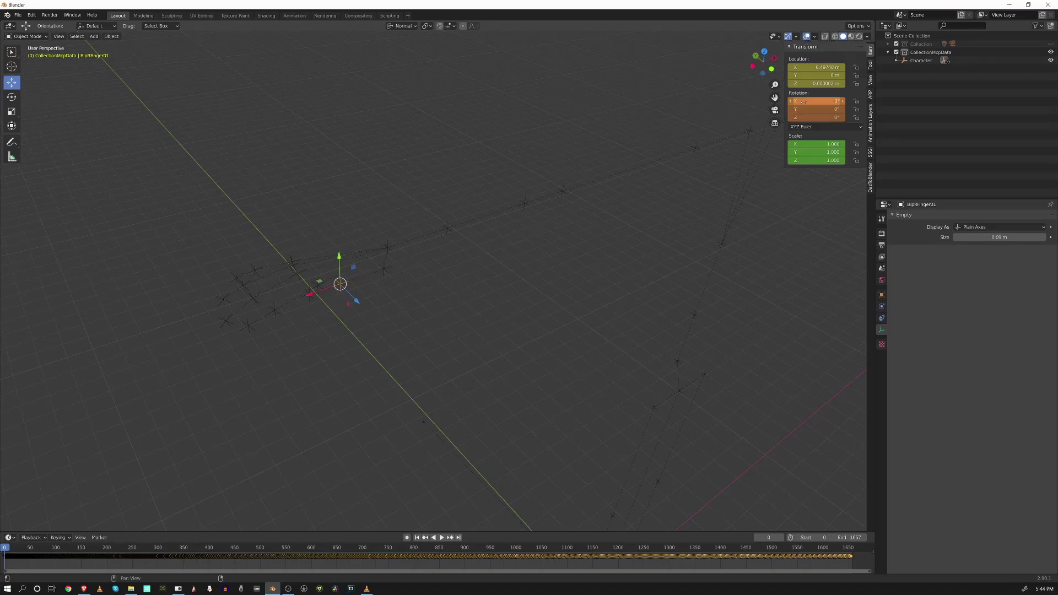
{"action": "key", "text": "i"}
Zero the Y location and all rotation axes of the right thumb's tip empty and keyframe it at frame 0.
{"action": "middle_click_drag", "start_coordinate": [717, 182], "coordinate": [736, 193]}
{"action": "left_click", "coordinate": [268, 353]}
{"action": "left_click", "coordinate": [821, 74]}
{"action": "type", "text": "0"}
{"action": "key", "text": "Return"}
{"action": "left_click_drag", "start_coordinate": [805, 102], "coordinate": [805, 117]}
{"action": "type", "text": "0"}
{"action": "key", "text": "Return"}
{"action": "key", "text": "i"}
Reset the rotation of the right index finger's base empty to 0° on all axes and keyframe it at frame 0.
{"action": "middle_click_drag", "start_coordinate": [269, 331], "coordinate": [267, 304]}
{"action": "left_click", "coordinate": [269, 313]}
{"action": "left_click", "coordinate": [265, 332]}
{"action": "left_click_drag", "start_coordinate": [805, 102], "coordinate": [806, 117]}
{"action": "type", "text": "0"}
{"action": "key", "text": "Return"}
{"action": "key", "text": "i"}
Set the BipRFinger11 empty's Y location to 0 m and its rotation to 0° on all axes, keyframed at frame 0.
{"action": "middle_click_drag", "start_coordinate": [275, 337], "coordinate": [421, 373]}
{"action": "left_click", "coordinate": [270, 382]}
{"action": "left_click", "coordinate": [816, 75]}
{"action": "key", "text": "i"}
{"action": "left_click_drag", "start_coordinate": [814, 101], "coordinate": [814, 117]}
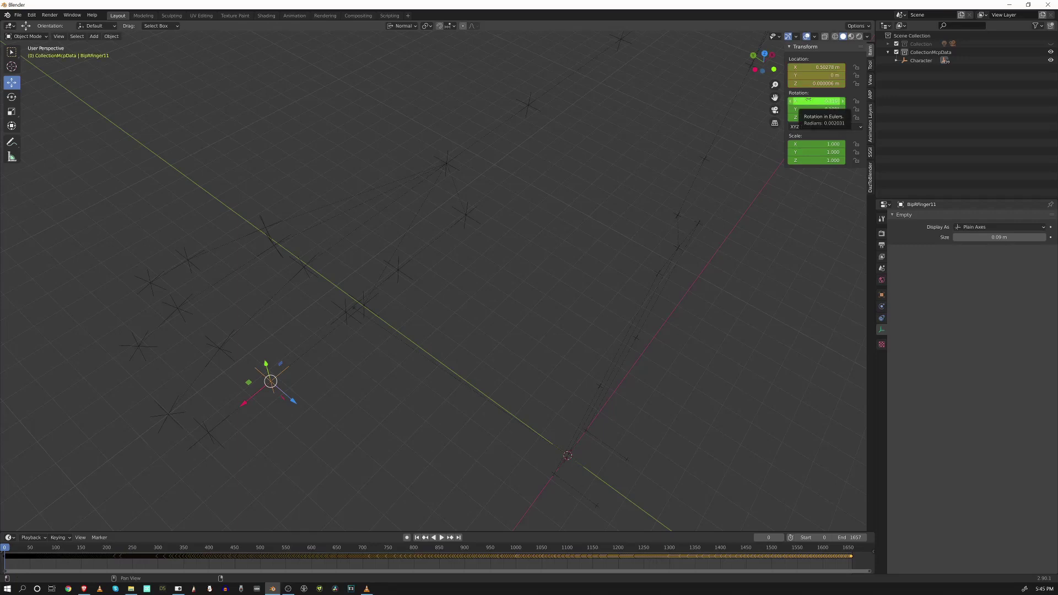
{"action": "type", "text": "0"}
{"action": "key", "text": "Return"}
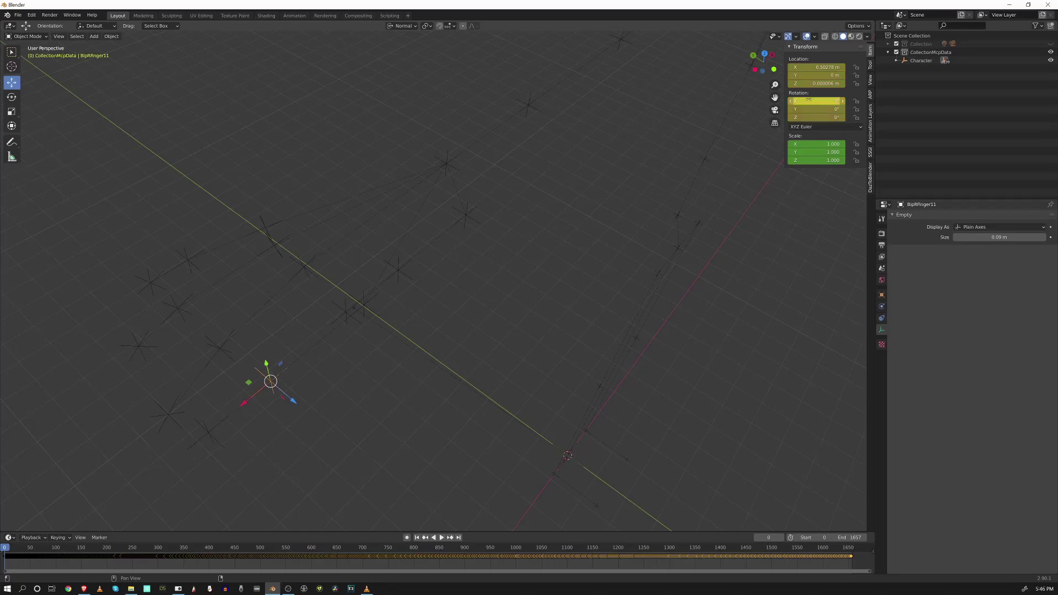
Zero the Y location and all rotation axes of BipRFinger11's child empty, keyframing both at frame 0.
{"action": "key", "text": "bracketright"}
{"action": "left_click", "coordinate": [825, 75]}
{"action": "key", "text": "i"}
{"action": "left_click_drag", "start_coordinate": [814, 101], "coordinate": [814, 117]}
{"action": "type", "text": "0"}
{"action": "key", "text": "Return"}
{"action": "key", "text": "i"}
Zero the Y location and all rotation axes of the right middle finger's base empty, keyframing both at frame 0.
{"action": "left_click", "coordinate": [304, 269]}
{"action": "left_click", "coordinate": [824, 76]}
{"action": "type", "text": "093596"}
{"action": "key", "text": "Return"}
{"action": "key", "text": "i"}
{"action": "left_click_drag", "start_coordinate": [814, 101], "coordinate": [814, 117]}
{"action": "type", "text": "0"}
{"action": "key", "text": "Return"}
{"action": "key", "text": "i"}
Set the right middle finger's second empty to Y location 0 m and 0° rotation on all axes, keyframing both at frame 0.
{"action": "left_click", "coordinate": [215, 348]}
{"action": "left_click", "coordinate": [824, 76]}
{"action": "type", "text": "0"}
{"action": "key", "text": "Return"}
{"action": "key", "text": "i"}
{"action": "left_click_drag", "start_coordinate": [814, 101], "coordinate": [814, 117]}
{"action": "type", "text": "0"}
{"action": "key", "text": "Return"}
{"action": "key", "text": "i"}
Set the BipRFinger22 empty's Y location to 0 m and its rotation to 0° on all axes, keyframing both at frame 0.
{"action": "left_click", "coordinate": [143, 401]}
{"action": "left_click", "coordinate": [824, 75]}
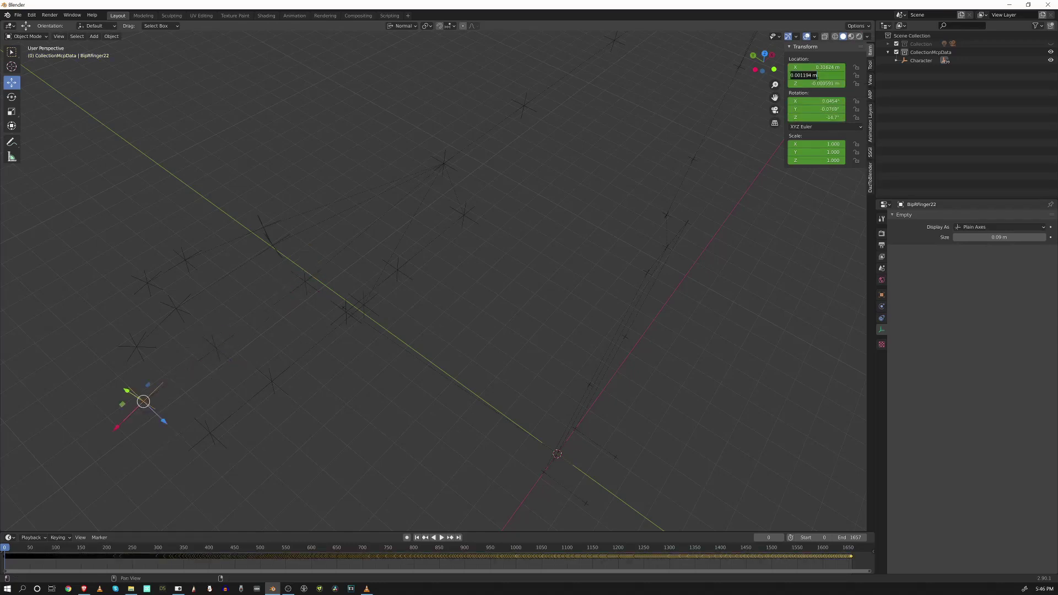
{"action": "key", "text": "i"}
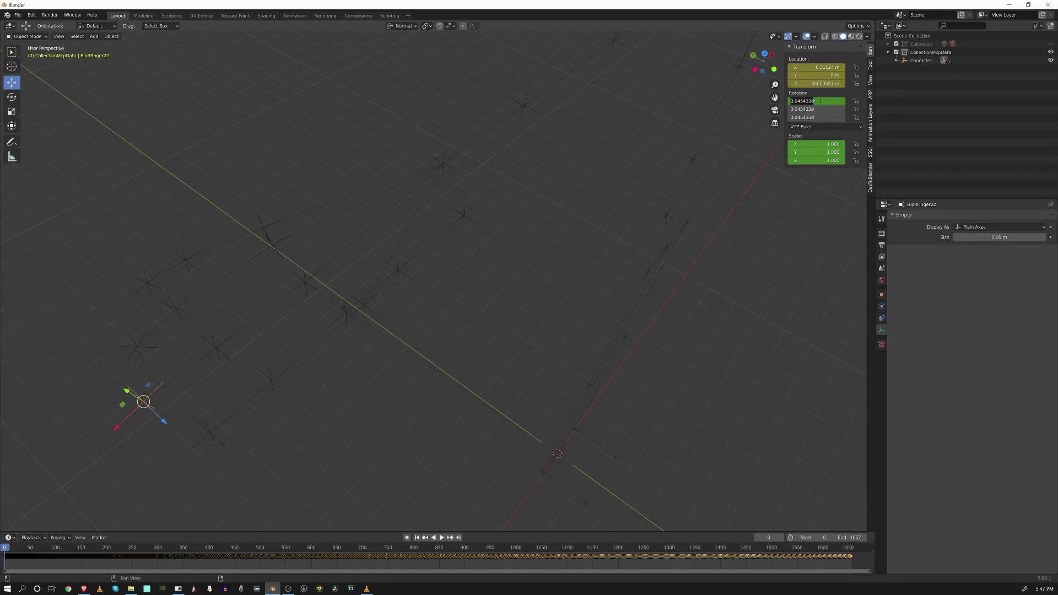
{"action": "key", "text": "Return"}
{"action": "key", "text": "i"}
Zero the Y location and all rotation axes of the right ring finger's base empty, keyframing both at frame 0.
{"action": "middle_click_drag", "start_coordinate": [287, 324], "coordinate": [325, 295]}
{"action": "left_click", "coordinate": [313, 248]}
{"action": "left_click", "coordinate": [824, 75]}
{"action": "type", "text": "0"}
{"action": "key", "text": "Return"}
{"action": "key", "text": "i"}
{"action": "left_click_drag", "start_coordinate": [814, 101], "coordinate": [813, 117]}
{"action": "type", "text": "0"}
{"action": "key", "text": "Return"}
{"action": "key", "text": "i"}
Set the right ring finger's second empty to Y location 0 m and 0° rotation on all axes, keyframing both at frame 0.
{"action": "left_click", "coordinate": [238, 306]}
{"action": "left_click", "coordinate": [824, 75]}
{"action": "type", "text": "0"}
{"action": "key", "text": "Return"}
{"action": "key", "text": "i"}
{"action": "type", "text": "0"}
{"action": "left_click_drag", "start_coordinate": [814, 101], "coordinate": [814, 117]}
{"action": "key", "text": "Return"}
{"action": "key", "text": "i"}
Set the Y location of the right ring finger's tip empty to 0 m and keyframe it at frame 0.
{"action": "left_click", "coordinate": [196, 339]}
{"action": "left_click", "coordinate": [819, 76]}
{"action": "type", "text": "i0"}
{"action": "key", "text": "Return"}
{"action": "key", "text": "i"}
Set the BipRFinger4 empty to Y location 0 m, keyframed at frame 0, and its rotation to 0° on all axes.
{"action": "left_click", "coordinate": [800, 76]}
{"action": "type", "text": "0"}
{"action": "key", "text": "Return"}
{"action": "left_click_drag", "start_coordinate": [815, 100], "coordinate": [815, 116]}
{"action": "type", "text": "0"}
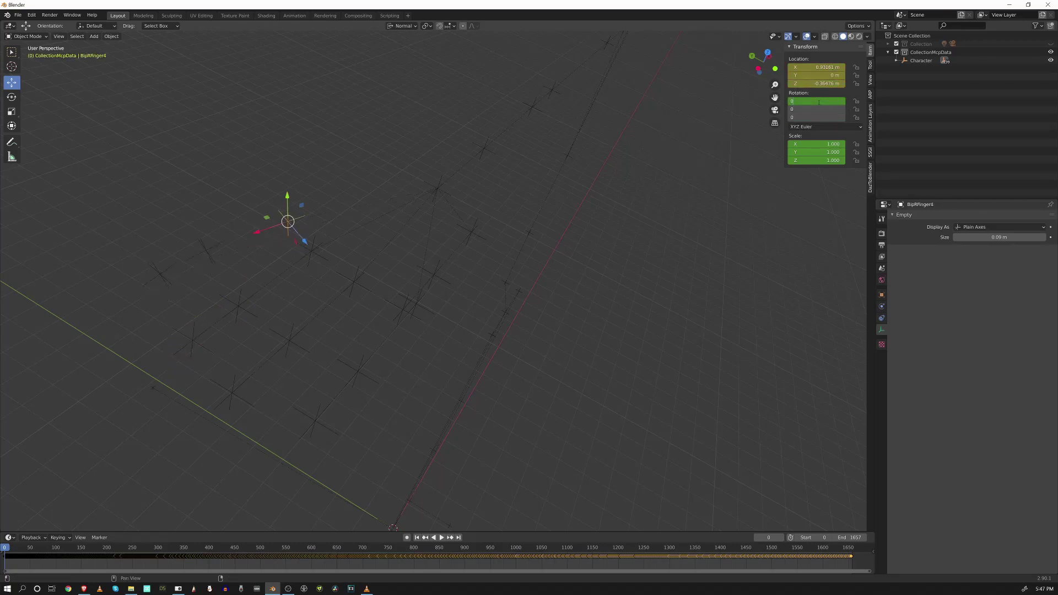
{"action": "key", "text": "Return"}
Zero the Y location and all rotation axes of the BipRFinger41 empty, keyframing the location at frame 0.
{"action": "key", "text": "ctrl+z"}
{"action": "key", "text": "ctrl+z"}
{"action": "key", "text": "ctrl+z"}
{"action": "key", "text": "ctrl+z"}
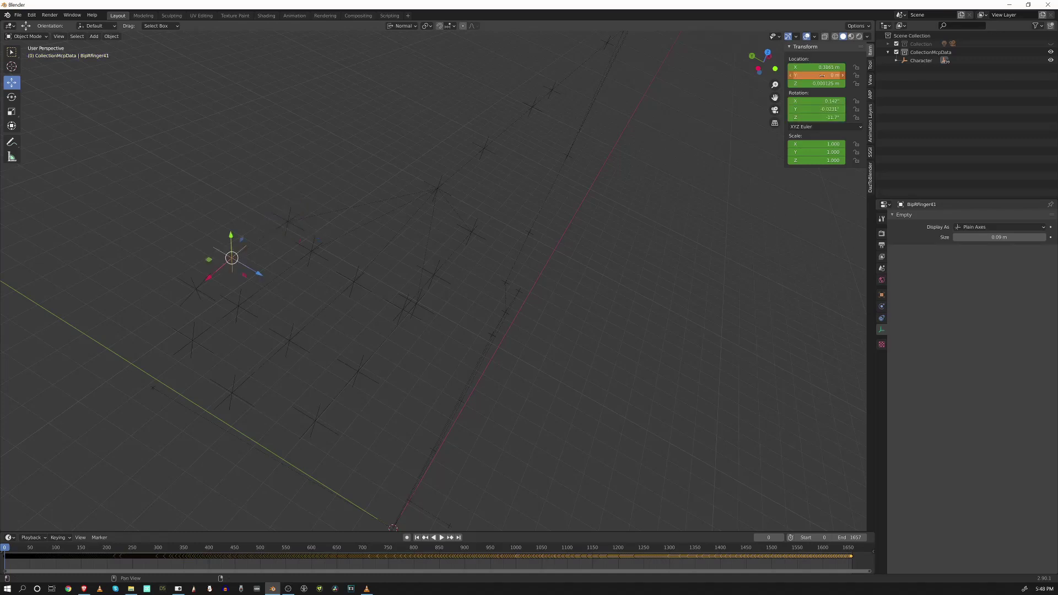
{"action": "key", "text": "ctrl+z"}
{"action": "key", "text": "ctrl+z"}
{"action": "key", "text": "ctrl+z"}
{"action": "key", "text": "ctrl+z"}
{"action": "key", "text": "ctrl+z"}
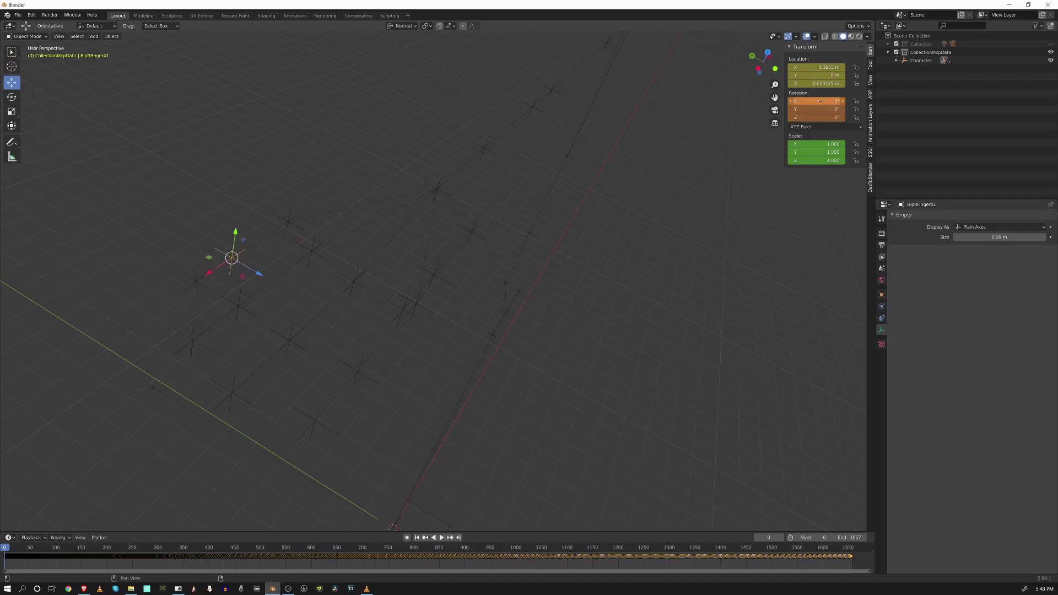
Set the BipRFinger42 empty to Y location 0 m and 0° rotation on all axes, keyframing both at frame 0.
{"action": "double_click", "coordinate": [827, 75]}
{"action": "type", "text": "0"}
{"action": "key", "text": "Return"}
{"action": "left_click_drag", "start_coordinate": [827, 101], "coordinate": [827, 117]}
{"action": "type", "text": "0"}
{"action": "key", "text": "Return"}
{"action": "right_click", "coordinate": [814, 108]}
{"action": "key", "text": "Escape"}
{"action": "key", "text": "i"}
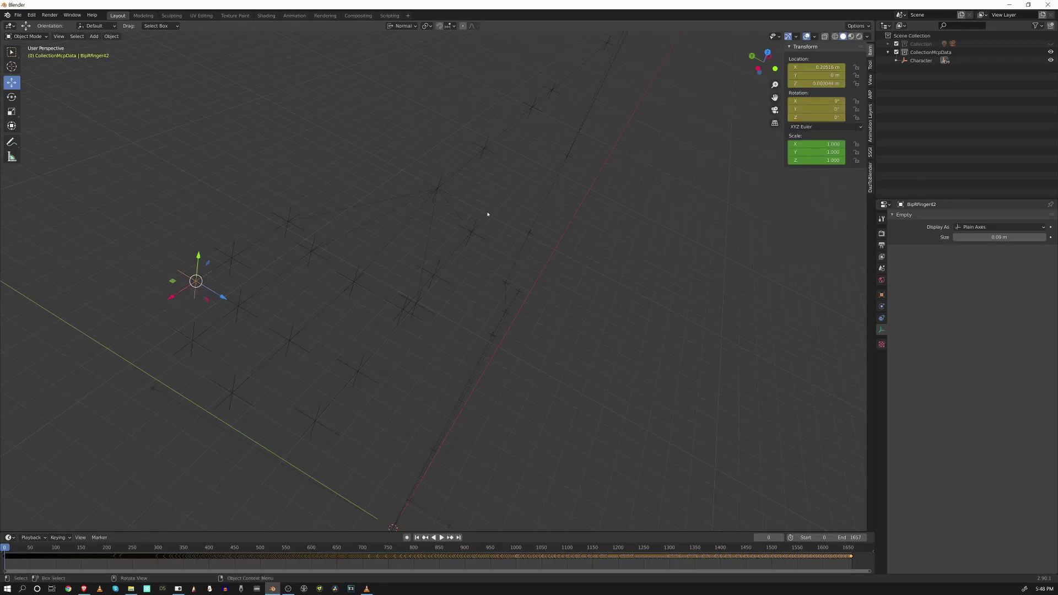
Play the animation briefly, return to frame 0 and inspect the whole rest pose from the front and right orthographic views.
{"action": "middle_click_drag", "start_coordinate": [455, 222], "coordinate": [498, 182]}
{"action": "key", "text": "w"}
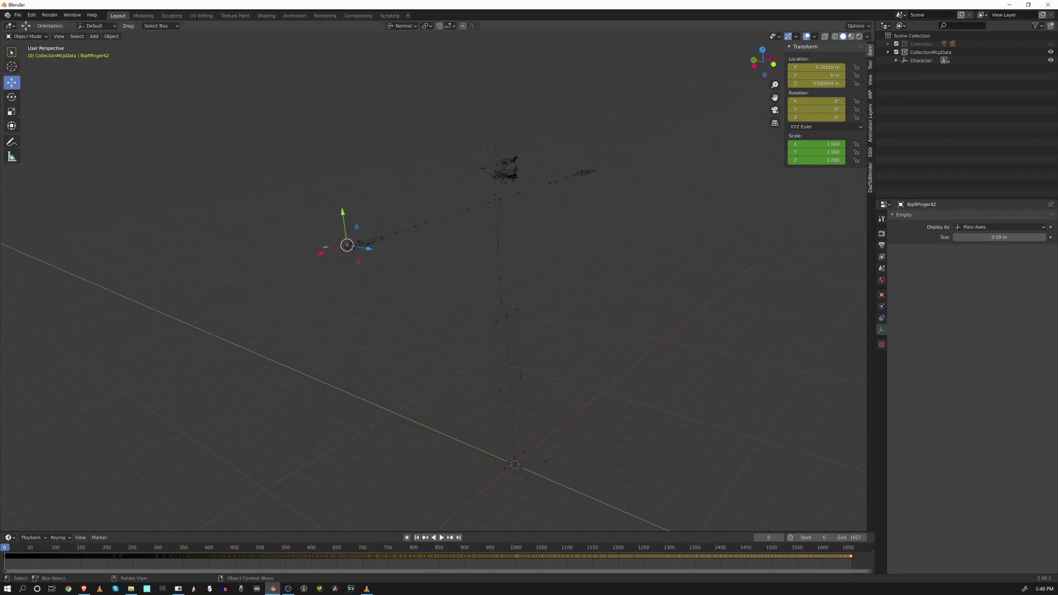
{"action": "middle_click_drag", "start_coordinate": [600, 329], "coordinate": [573, 380]}
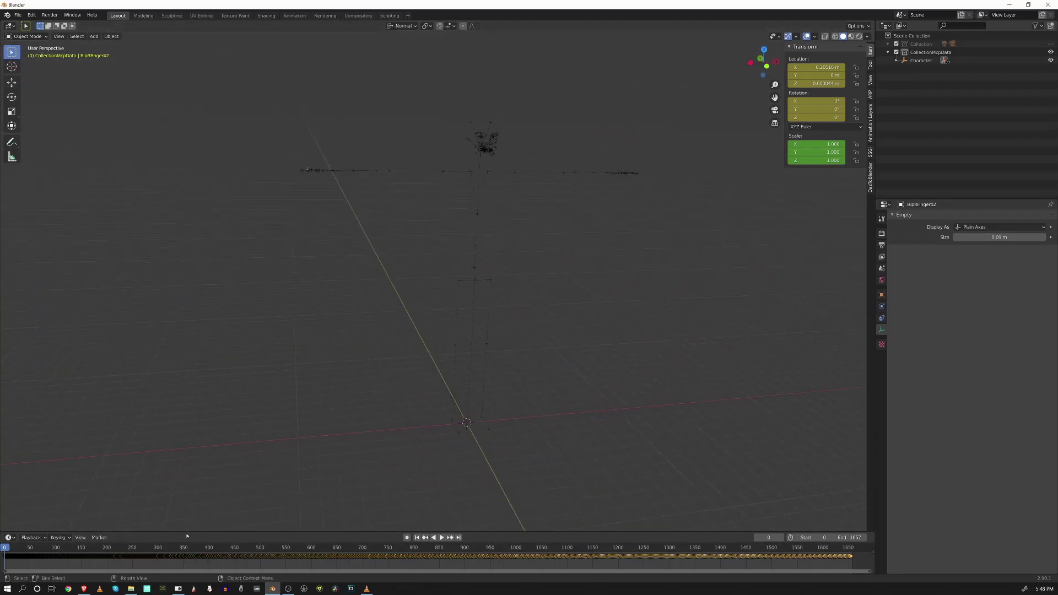
{"action": "key", "text": "space"}
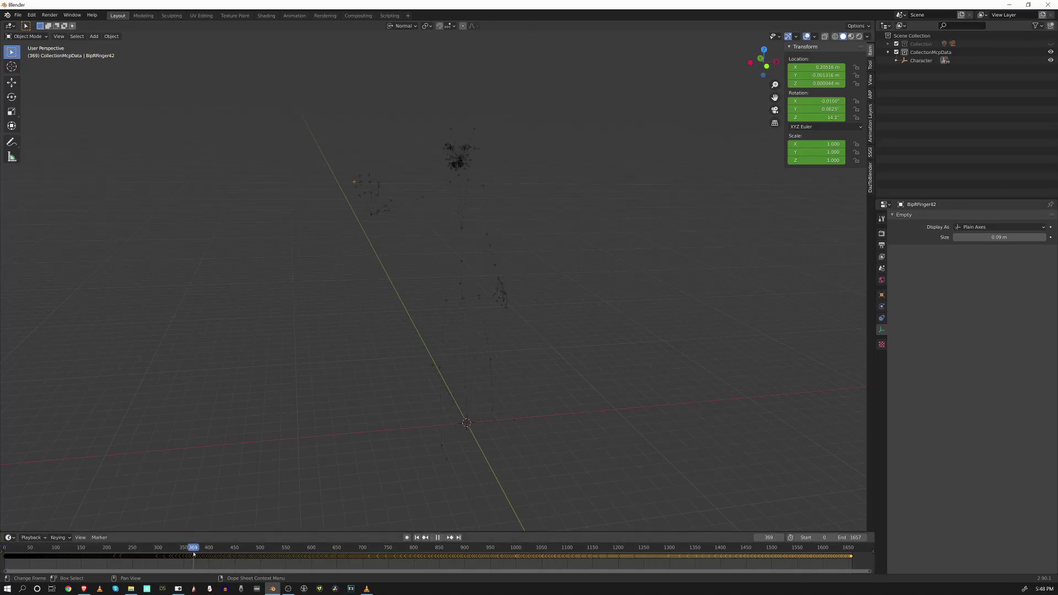
{"action": "key", "text": "Escape"}
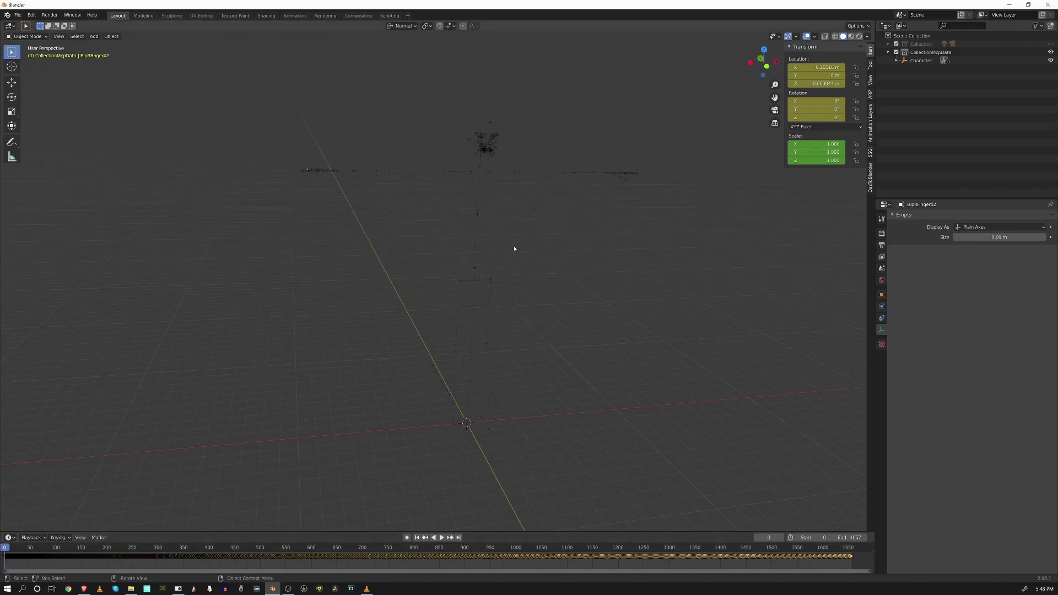
{"action": "key", "text": "KP_1"}
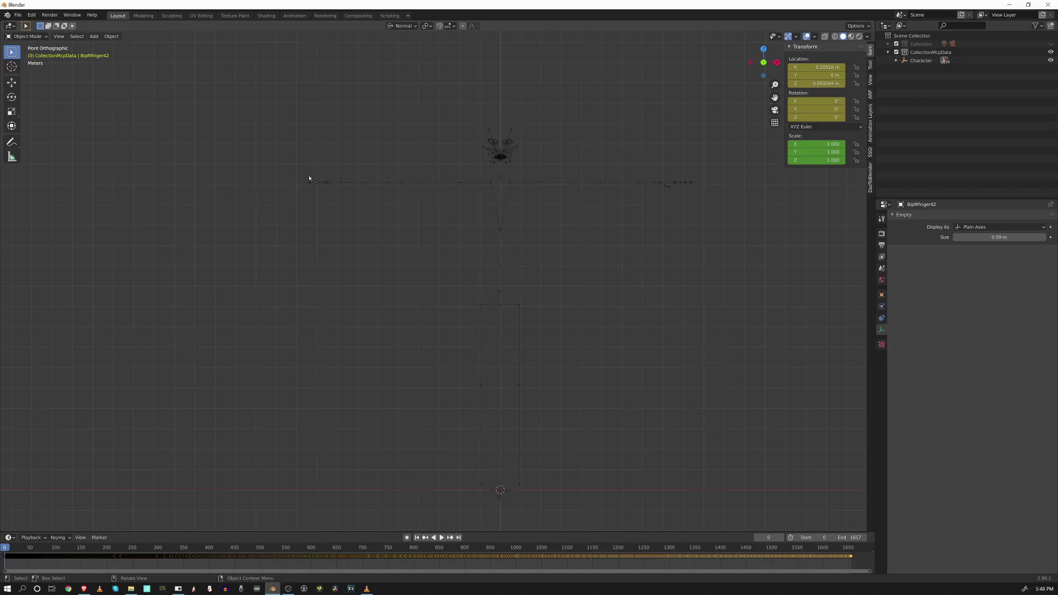
{"action": "key", "text": "KP_3"}
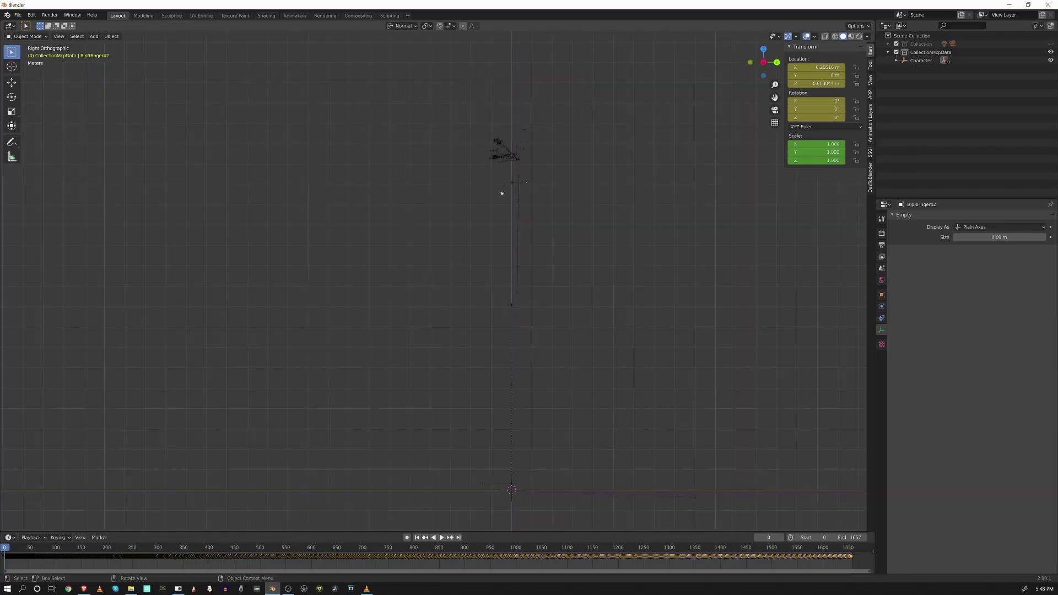
Set the left thumb empty's Y location and all three rotations to 0, and keyframe its transform at frame 0.
{"action": "left_click", "coordinate": [504, 186]}
{"action": "key", "text": "KP_1"}
{"action": "middle_click_drag", "start_coordinate": [639, 197], "coordinate": [702, 147]}
{"action": "left_click", "coordinate": [542, 255]}
{"action": "left_click", "coordinate": [536, 218]}
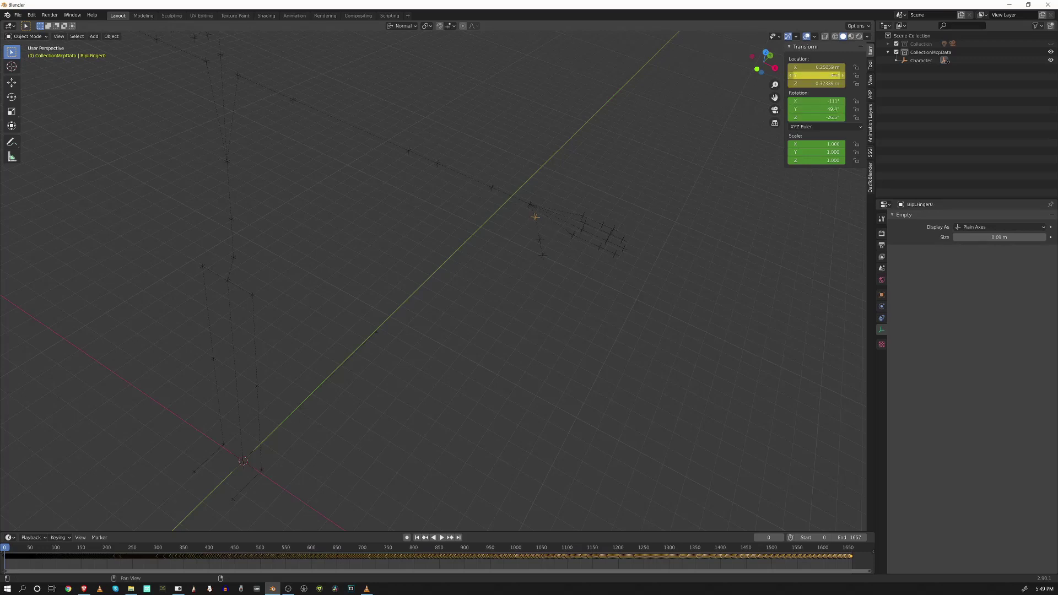
{"action": "left_click_drag", "start_coordinate": [815, 101], "coordinate": [816, 117]}
{"action": "type", "text": "0"}
{"action": "key", "text": "Return"}
{"action": "key", "text": "i"}
Select the Character root empty, check the T-pose skeleton from the front and right, and test moving it without keeping the move.
{"action": "scroll", "coordinate": [614, 302], "scroll_direction": "down", "scroll_amount": 3}
{"action": "middle_click_drag", "start_coordinate": [614, 303], "coordinate": [647, 229]}
{"action": "middle_click_drag", "start_coordinate": [480, 268], "coordinate": [429, 445]}
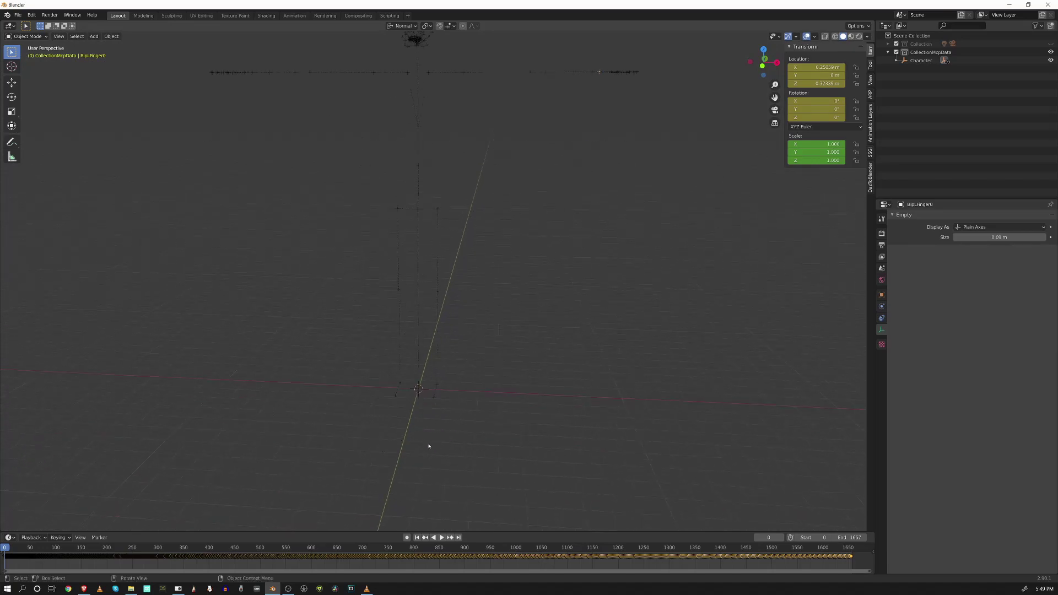
{"action": "left_click", "coordinate": [419, 390]}
{"action": "scroll", "coordinate": [444, 262], "scroll_direction": "down", "scroll_amount": 2}
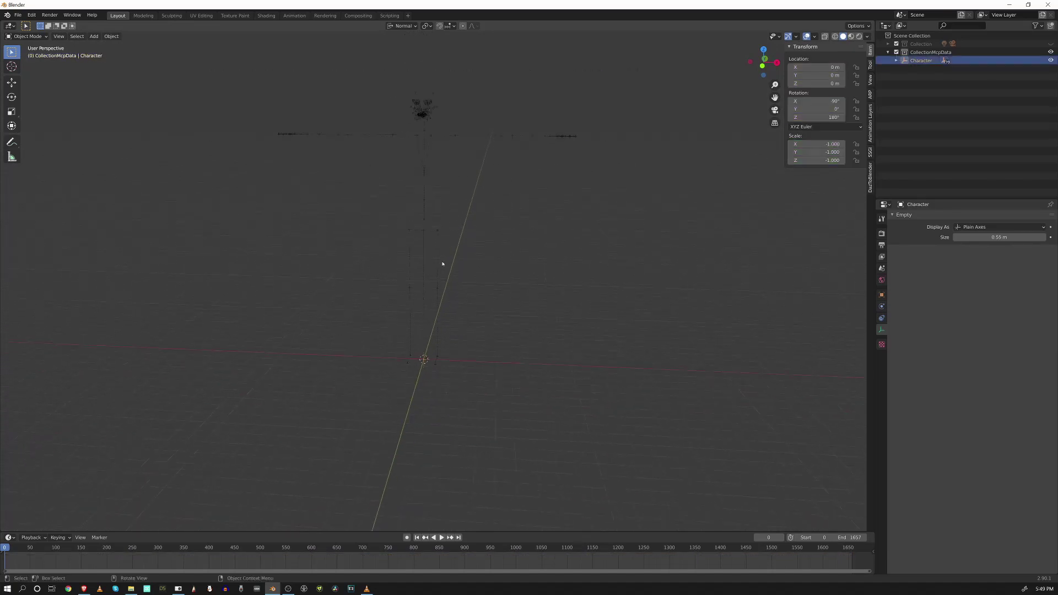
{"action": "key", "text": "KP_1"}
{"action": "key", "text": "space"}
{"action": "key", "text": "space"}
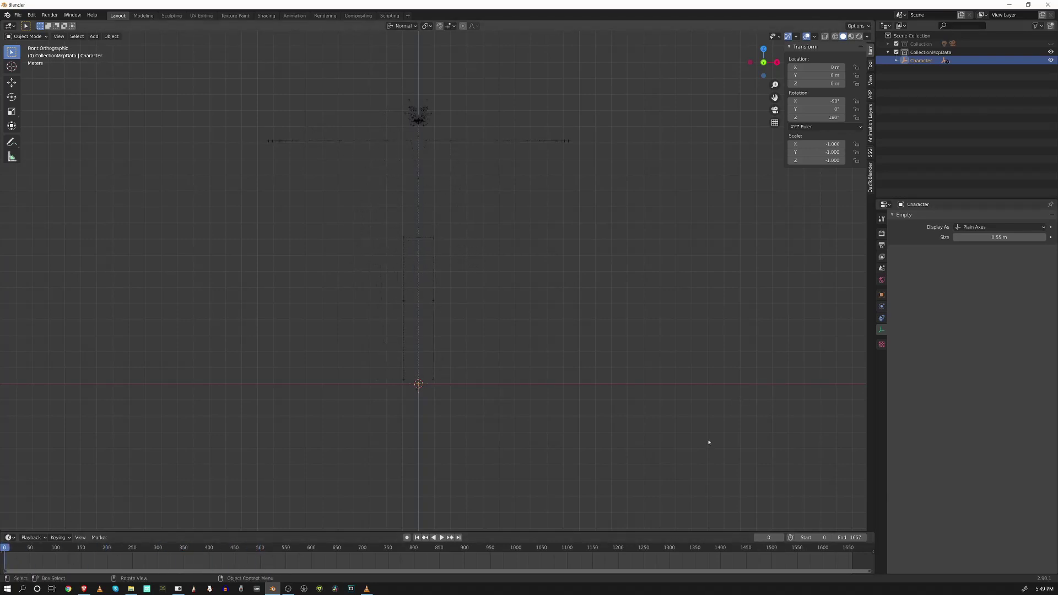
{"action": "key", "text": "KP_3"}
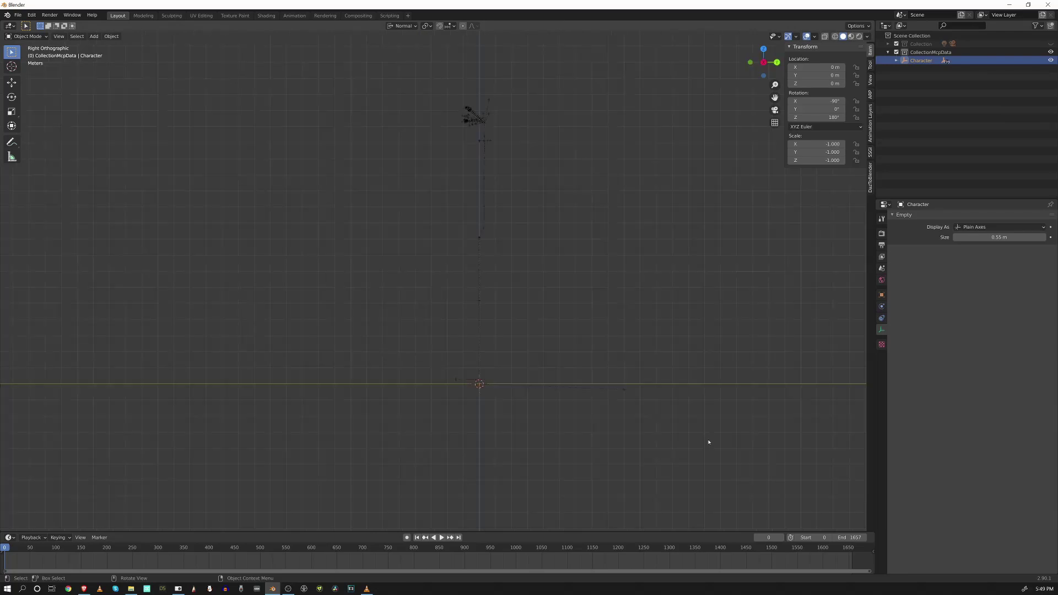
{"action": "key", "text": "KP_1"}
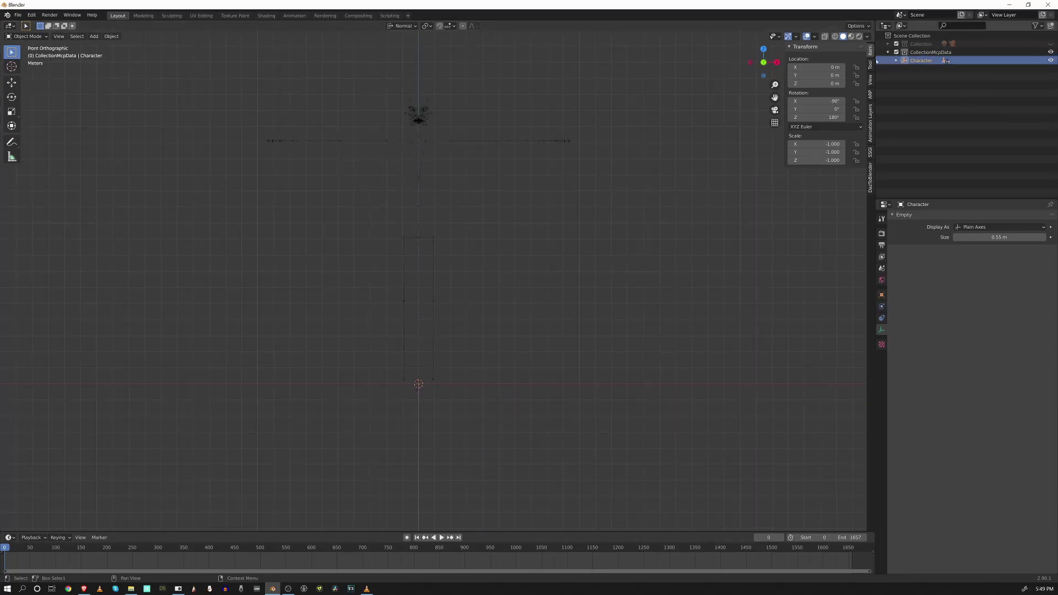
{"action": "middle_click_drag", "start_coordinate": [563, 382], "coordinate": [410, 395]}
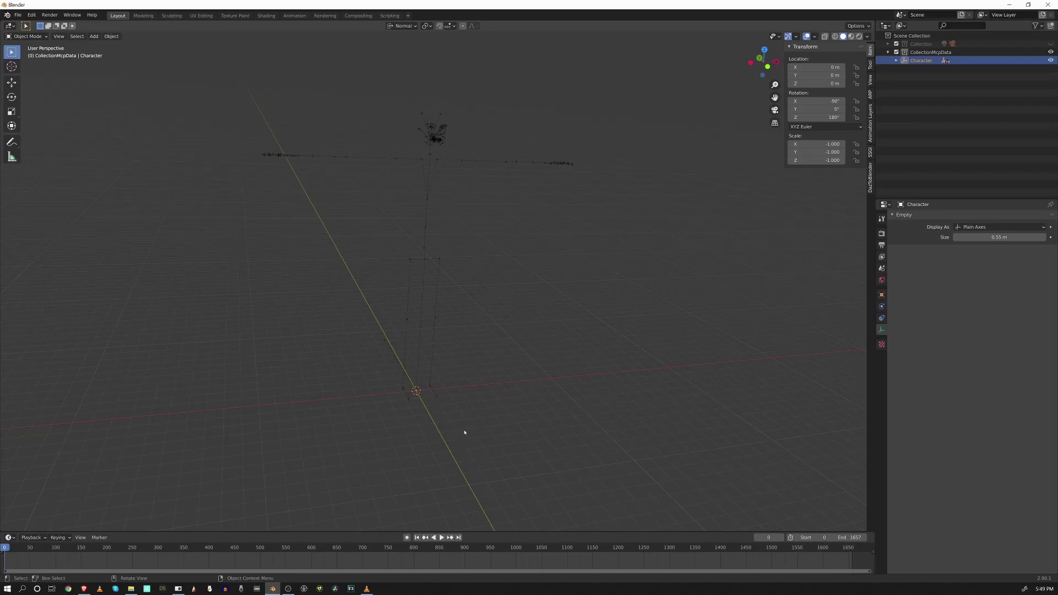
{"action": "key", "text": "g"}
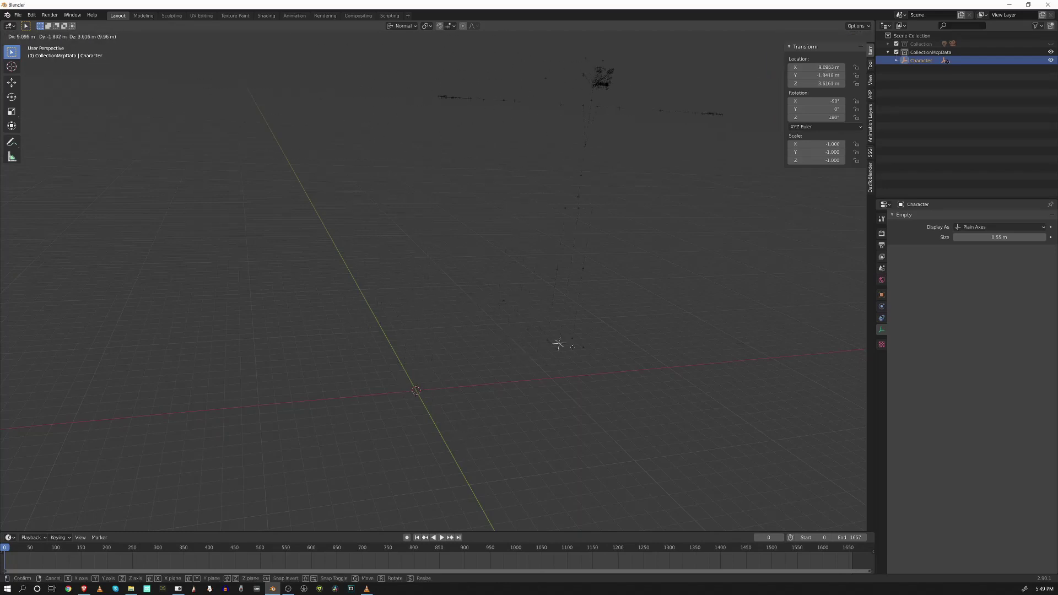
{"action": "key", "text": "Escape"}
Select the whole empty hierarchy of Character and create an armature from it using Empties to Bones with Automatic Bones Orientation.
{"action": "middle_click_drag", "start_coordinate": [458, 399], "coordinate": [437, 382]}
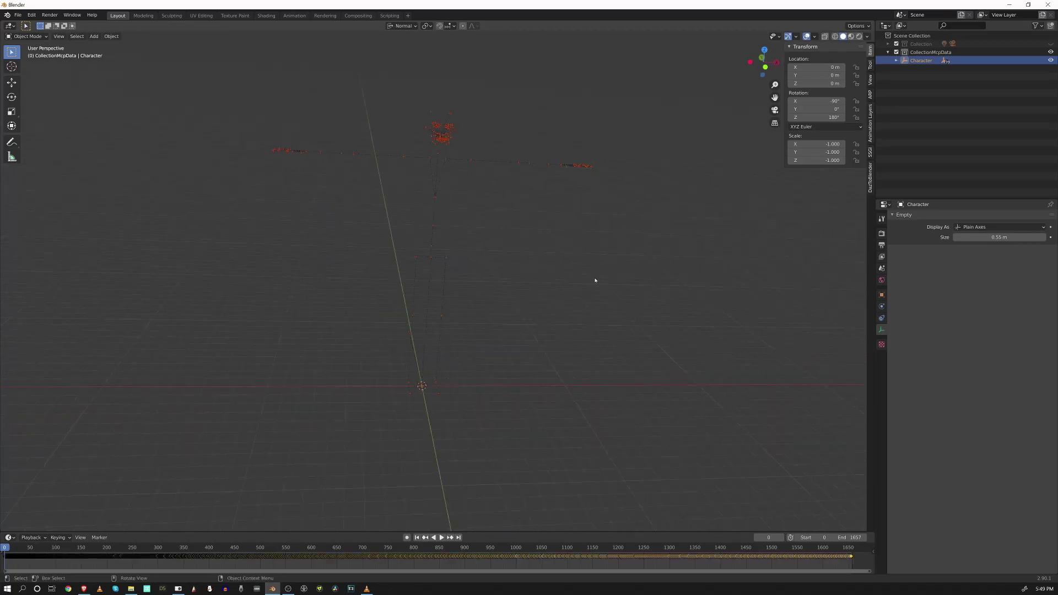
{"action": "middle_click_drag", "start_coordinate": [531, 304], "coordinate": [576, 359]}
{"action": "middle_click_drag", "start_coordinate": [526, 225], "coordinate": [320, 363]}
{"action": "middle_click_drag", "start_coordinate": [489, 271], "coordinate": [441, 265]}
{"action": "scroll", "coordinate": [501, 271], "scroll_direction": "up", "scroll_amount": 1}
{"action": "scroll", "coordinate": [507, 276], "scroll_direction": "down", "scroll_amount": 2}
{"action": "left_click", "coordinate": [870, 65]}
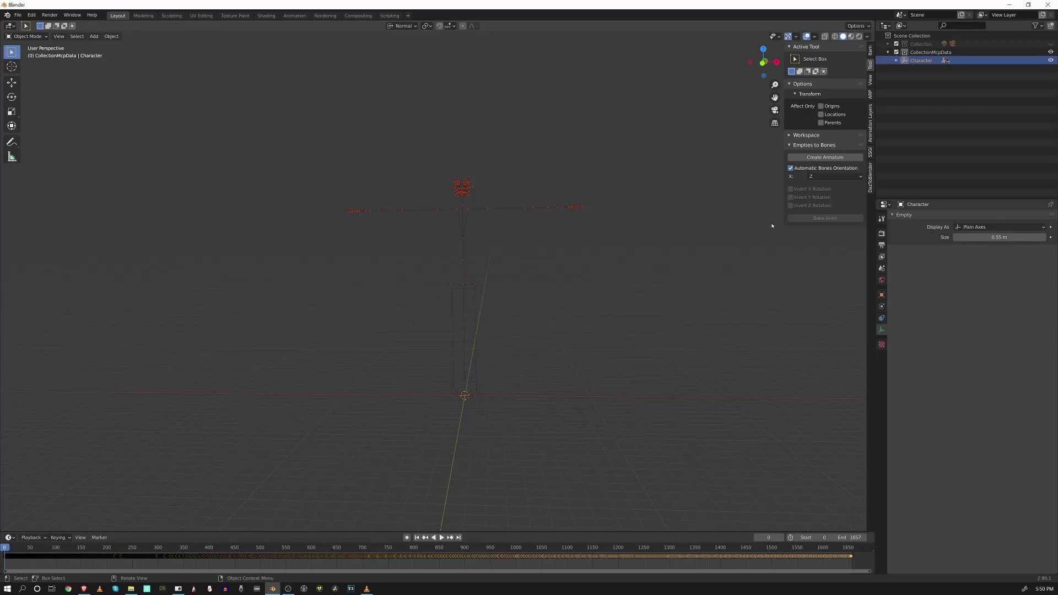
{"action": "left_click", "coordinate": [824, 157]}
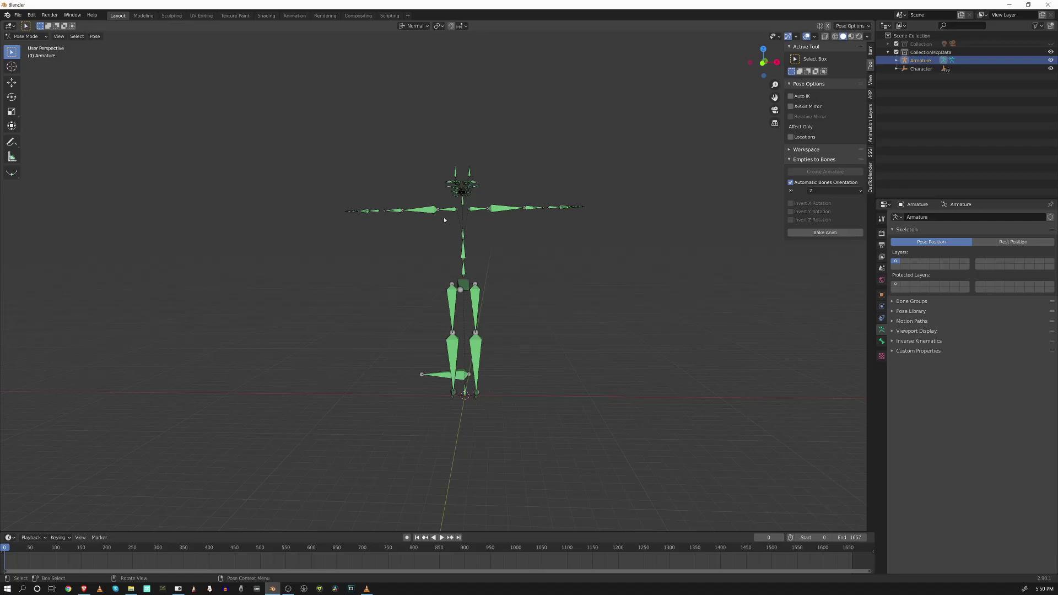
Shorten the BipRoot bone in Edit Mode by moving its tip about 3.27 m along the normal Y axis.
{"action": "middle_click_drag", "start_coordinate": [479, 269], "coordinate": [459, 295]}
{"action": "left_click", "coordinate": [462, 281]}
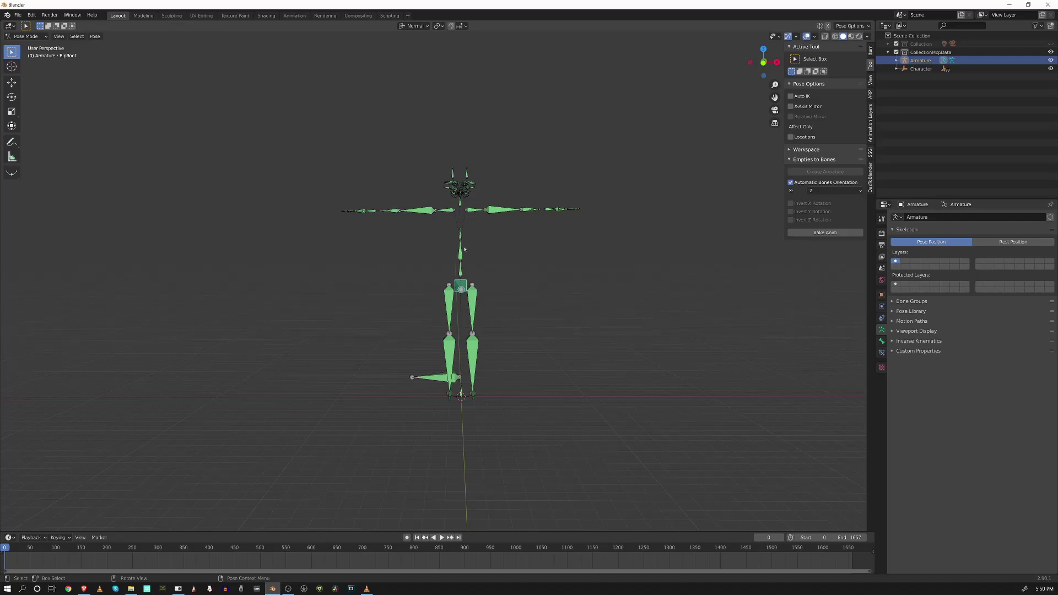
{"action": "key", "text": "Tab"}
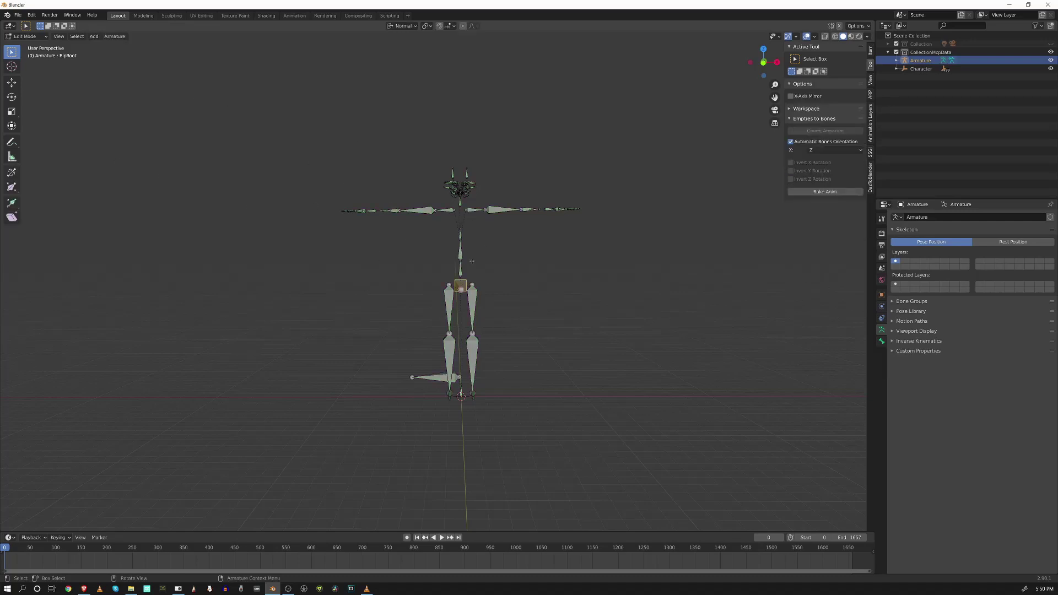
{"action": "left_click", "coordinate": [462, 291]}
{"action": "middle_click_drag", "start_coordinate": [406, 306], "coordinate": [493, 363]}
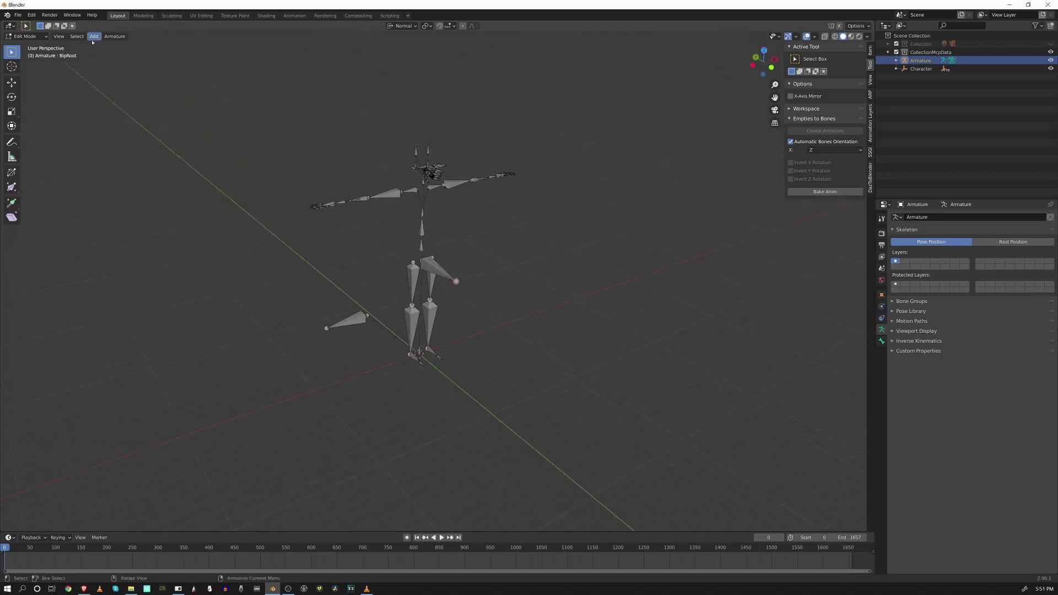
{"action": "left_click", "coordinate": [11, 82]}
{"action": "key", "text": "g"}
{"action": "key", "text": "y"}
{"action": "key", "text": "y"}
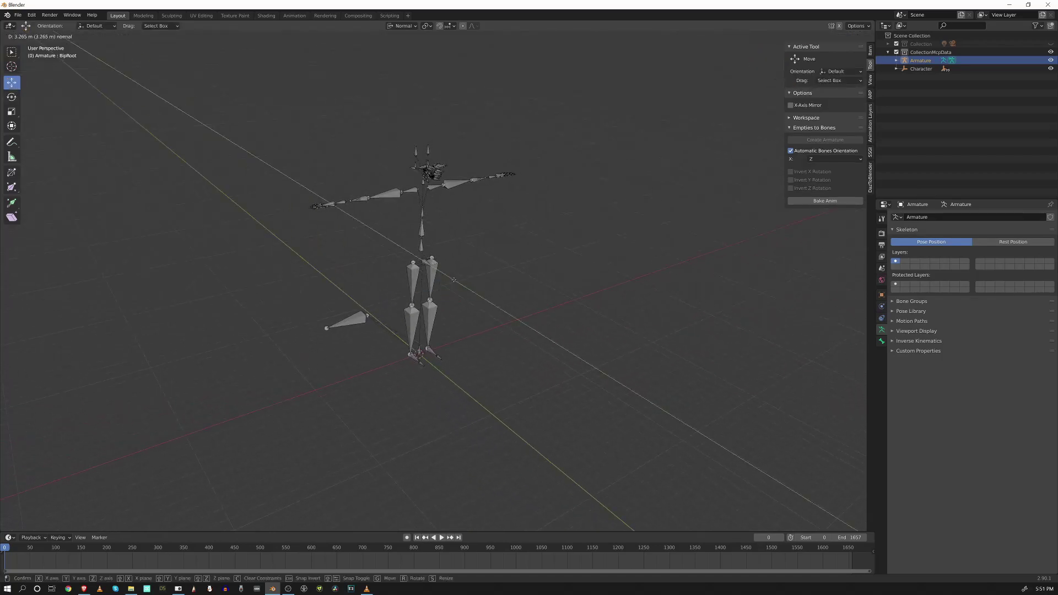
{"action": "left_click", "coordinate": [453, 280]}
Switch the armature back to Pose Mode and select the shortened BipRoot bone at the hips.
{"action": "middle_click_drag", "start_coordinate": [454, 280], "coordinate": [446, 319]}
{"action": "scroll", "coordinate": [587, 328], "scroll_direction": "down", "scroll_amount": 3}
{"action": "key", "text": "ctrl+Tab"}
{"action": "scroll", "coordinate": [441, 361], "scroll_direction": "up", "scroll_amount": 3}
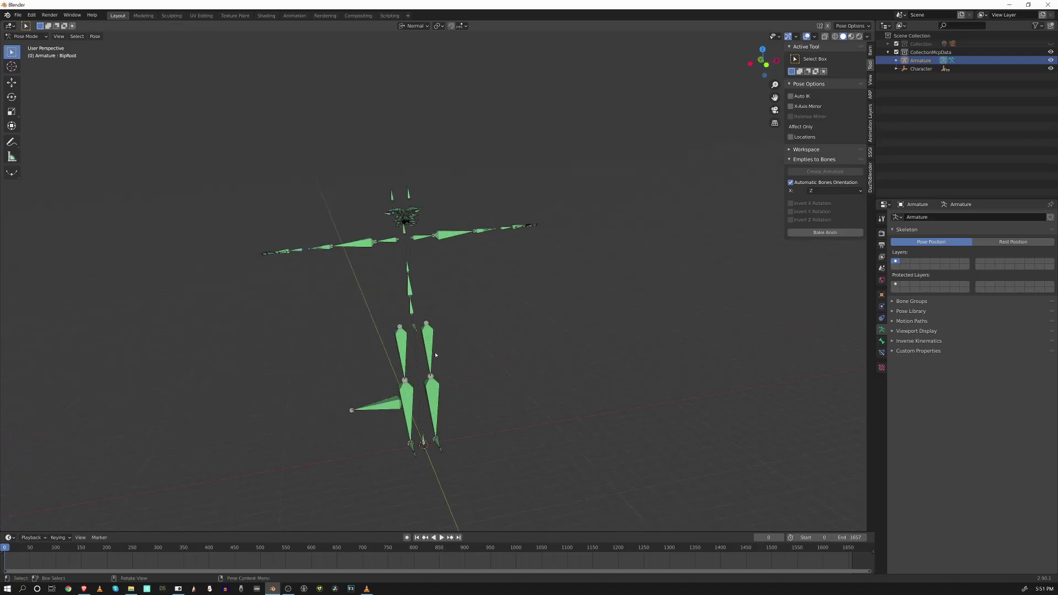
{"action": "left_click", "coordinate": [426, 337]}
{"action": "left_click", "coordinate": [413, 329]}
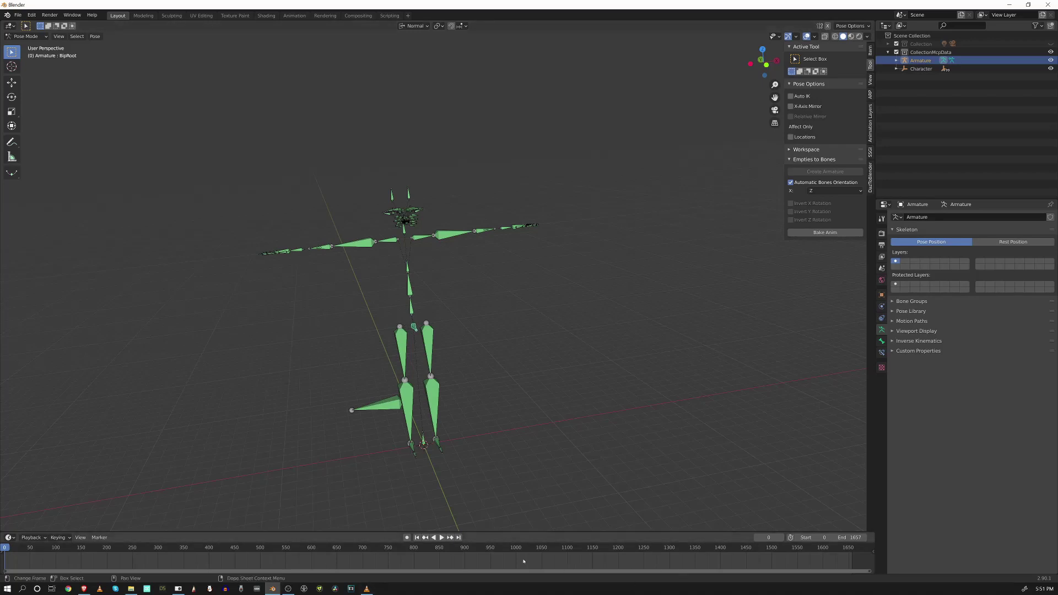
Play and scrub through the armature's animation to check the motion, and return to frame 0.
{"action": "left_click", "coordinate": [441, 537]}
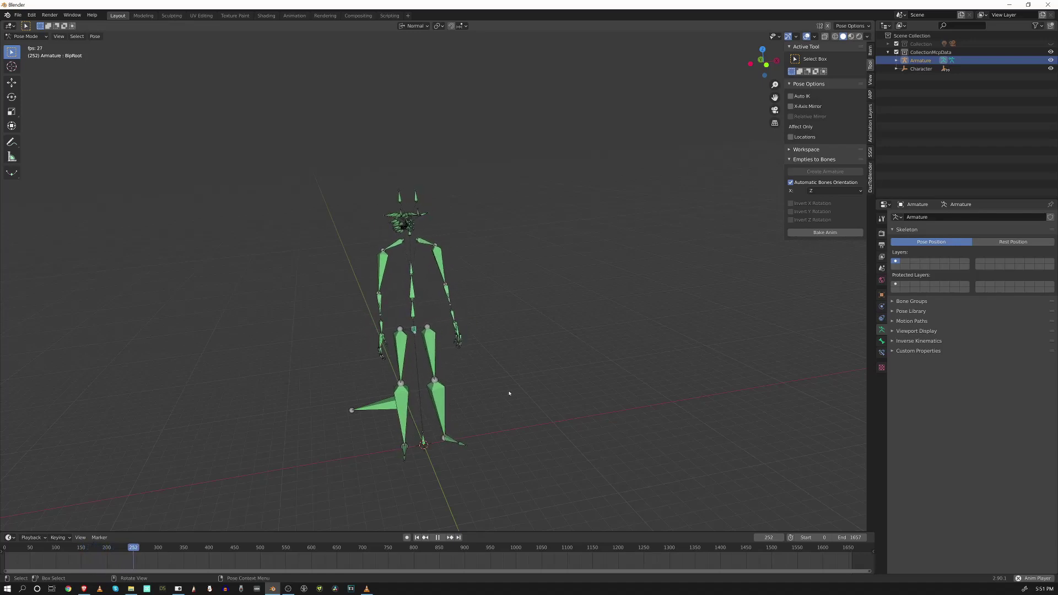
{"action": "middle_click_drag", "start_coordinate": [491, 402], "coordinate": [364, 353]}
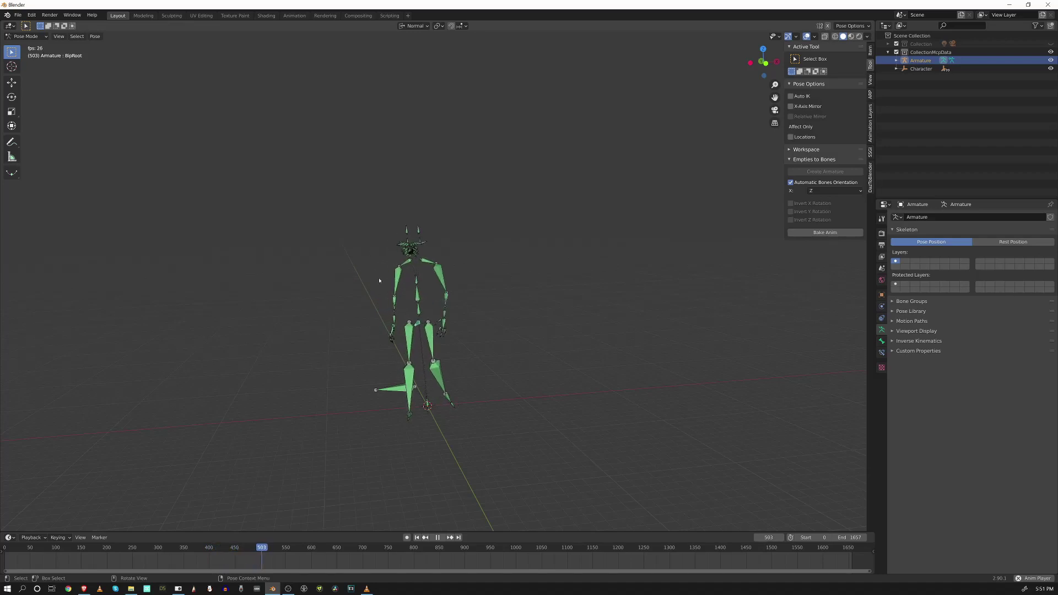
{"action": "left_click", "coordinate": [437, 537]}
{"action": "left_click", "coordinate": [438, 537]}
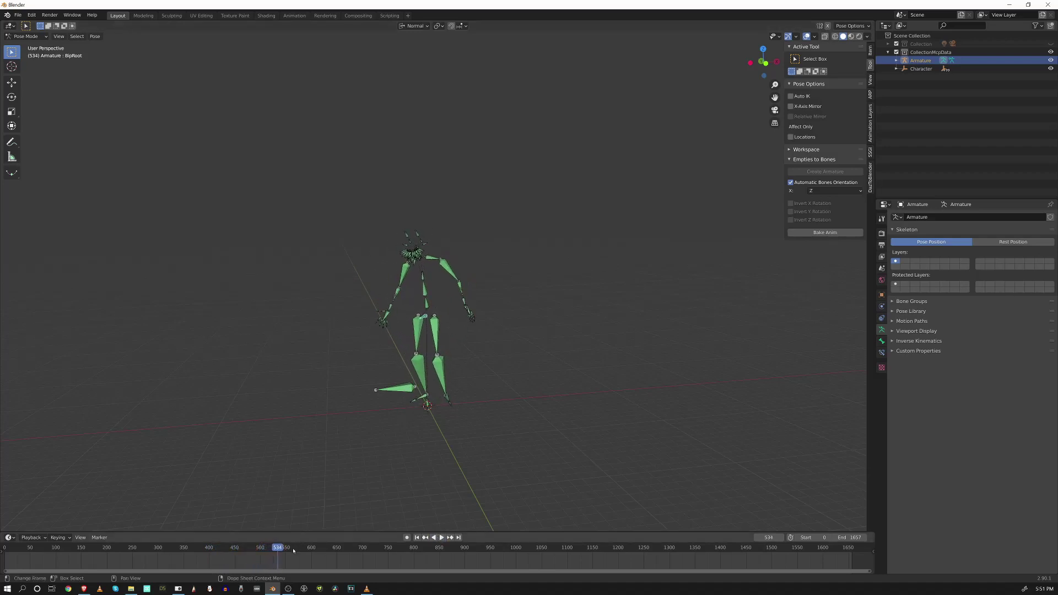
{"action": "left_click_drag", "start_coordinate": [390, 556], "coordinate": [454, 555]}
{"action": "left_click", "coordinate": [417, 538]}
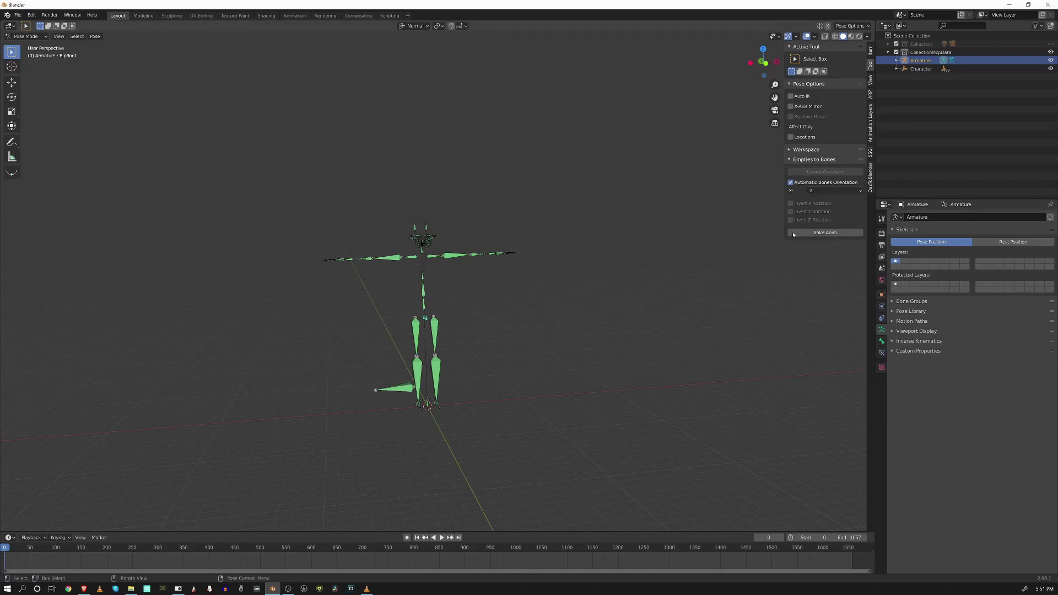
Bake the bones animation onto the armature in Object Mode from frame 0 to frame 1657.
{"action": "key", "text": "ctrl+Tab"}
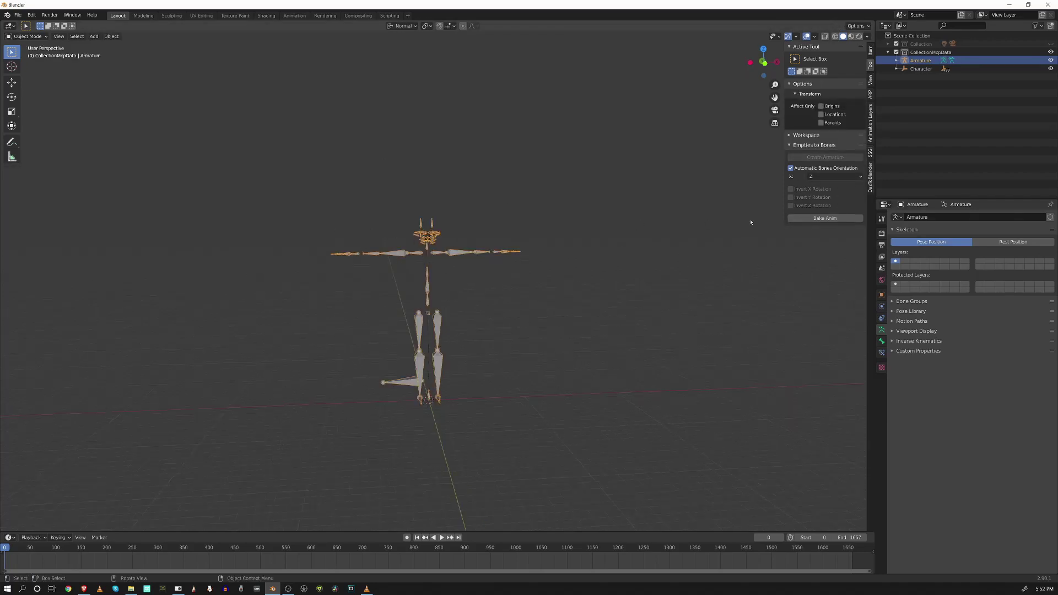
{"action": "left_click", "coordinate": [825, 218]}
{"action": "left_click", "coordinate": [836, 232]}
{"action": "type", "text": "1"}
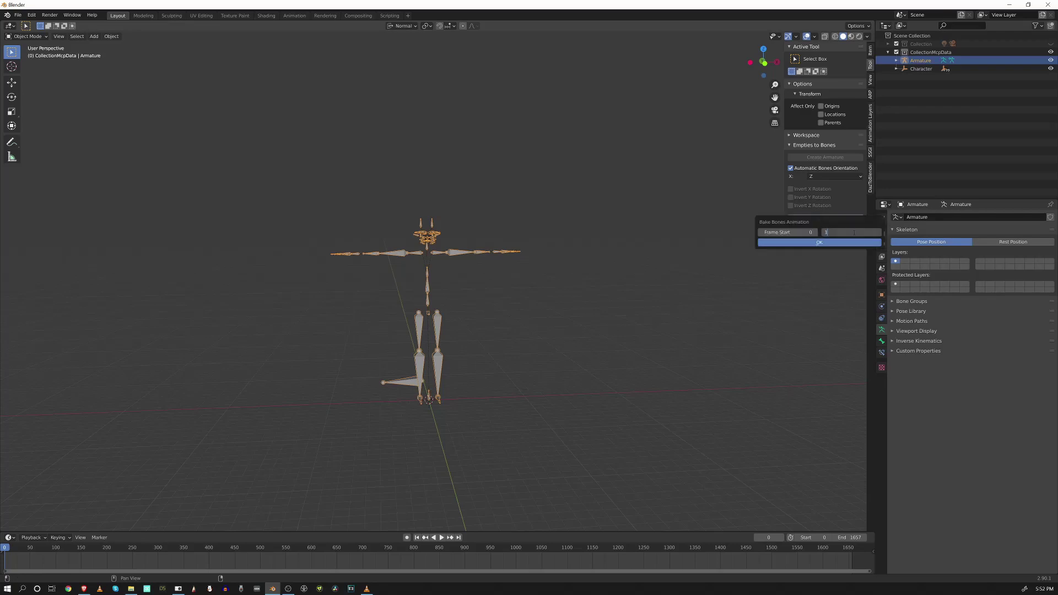
{"action": "type", "text": "657"}
{"action": "key", "text": "Return"}
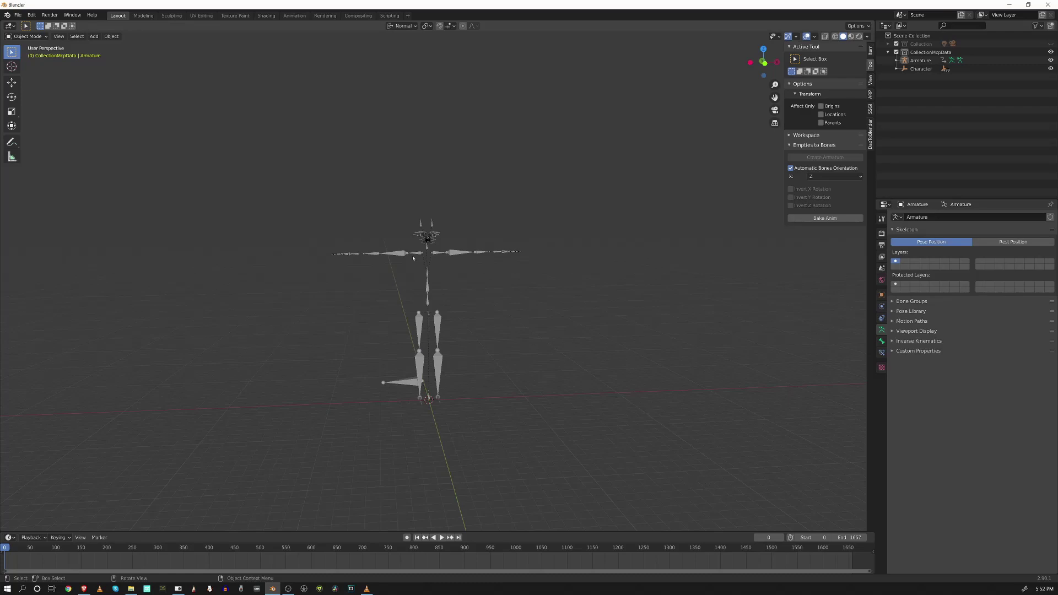
Check the baked keyframes of the left thigh and BipRoot bones in Pose Mode, and return to Object Mode.
{"action": "left_click", "coordinate": [25, 37]}
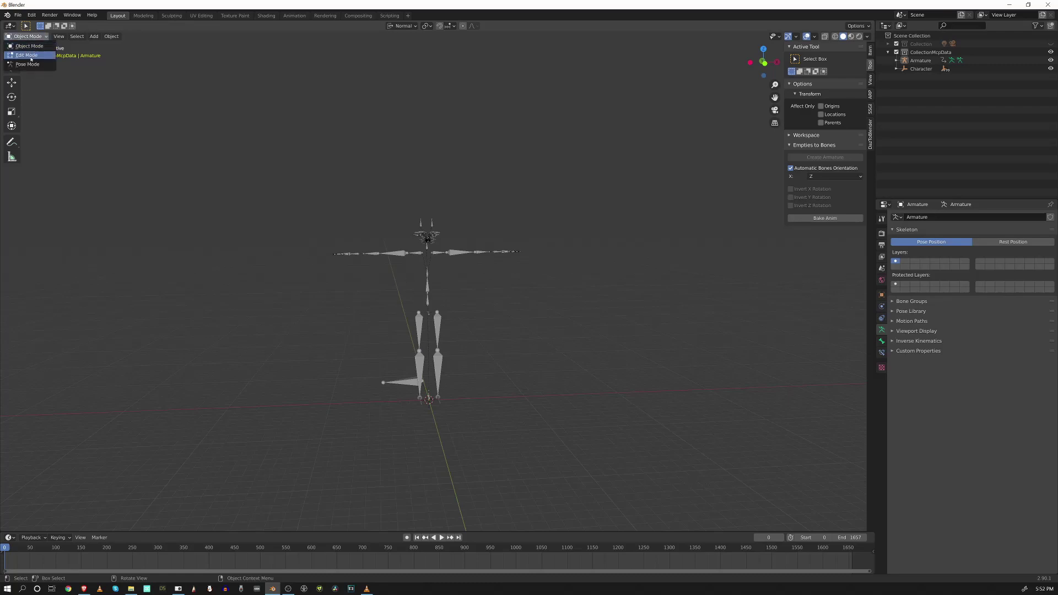
{"action": "left_click", "coordinate": [29, 65]}
{"action": "left_click", "coordinate": [439, 330]}
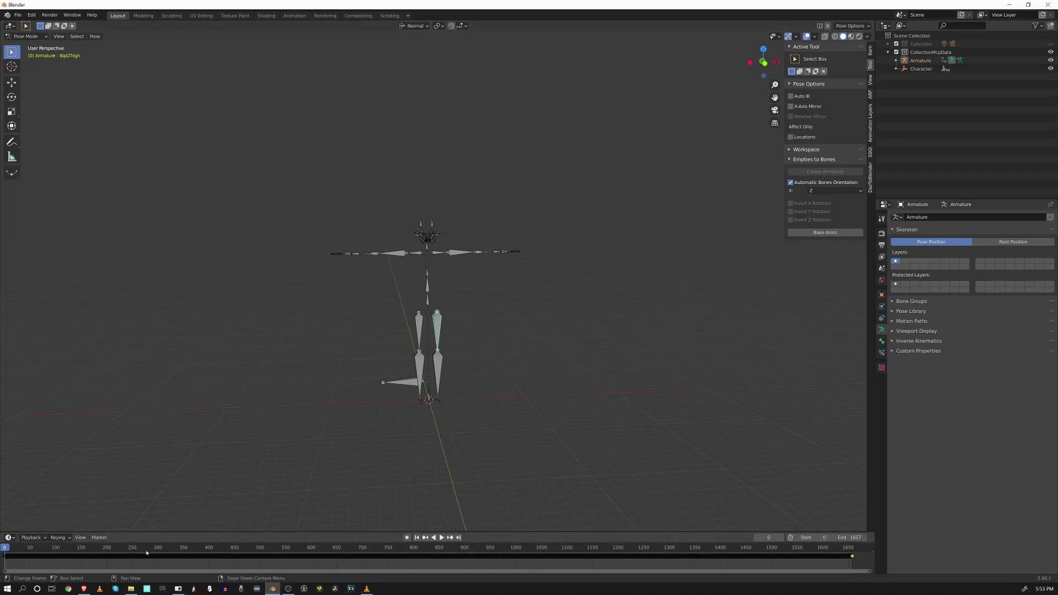
{"action": "middle_click_drag", "start_coordinate": [426, 328], "coordinate": [468, 341]}
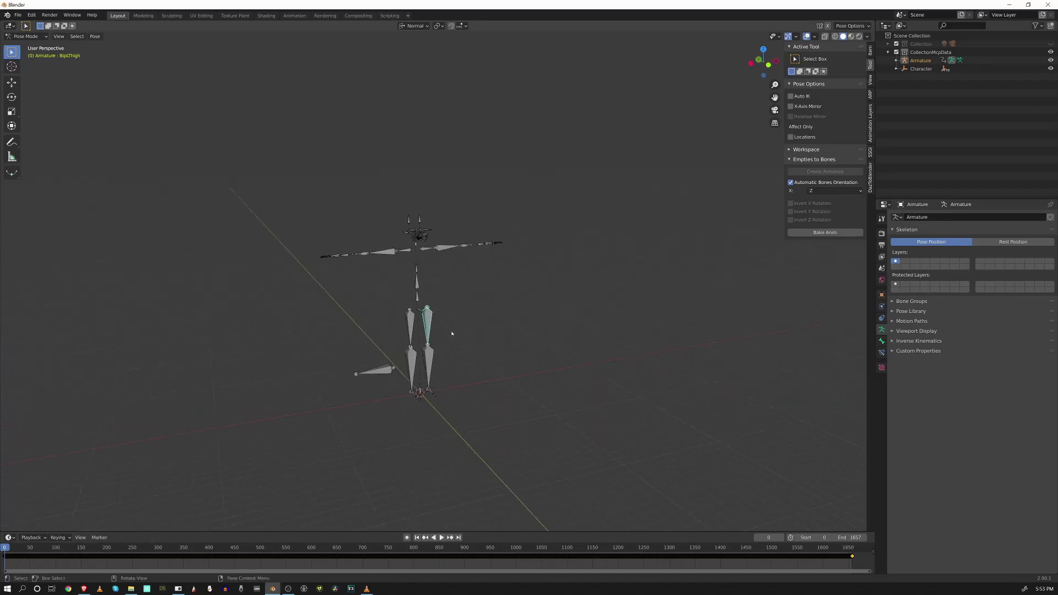
{"action": "middle_click_drag", "start_coordinate": [412, 323], "coordinate": [419, 314]}
{"action": "left_click", "coordinate": [420, 312]}
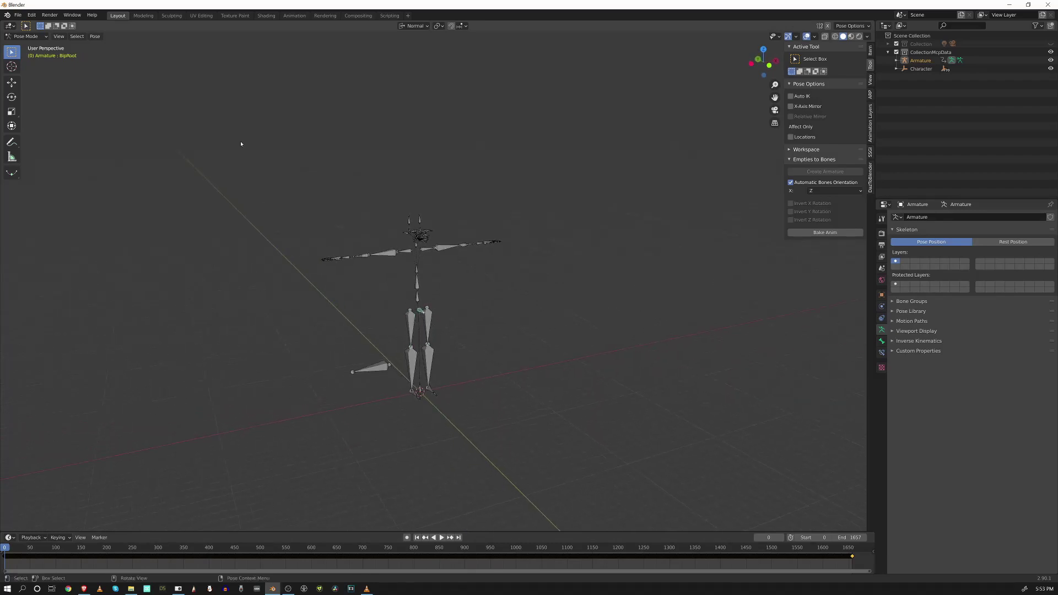
{"action": "left_click", "coordinate": [26, 36]}
{"action": "left_click", "coordinate": [25, 46]}
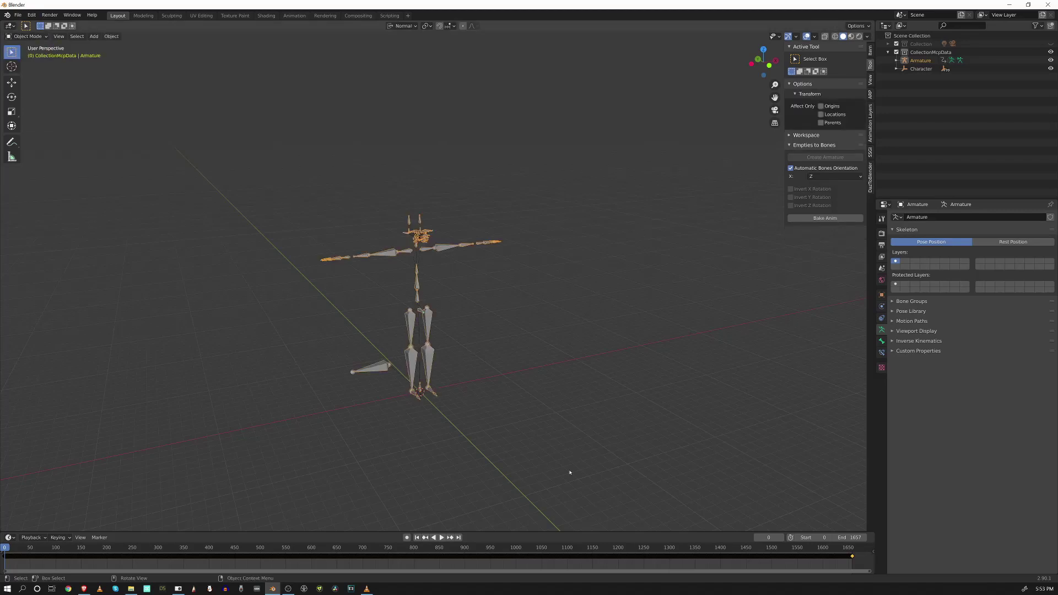
Deselect the armature, play the baked animation briefly, and return to frame 0.
{"action": "left_click", "coordinate": [503, 466]}
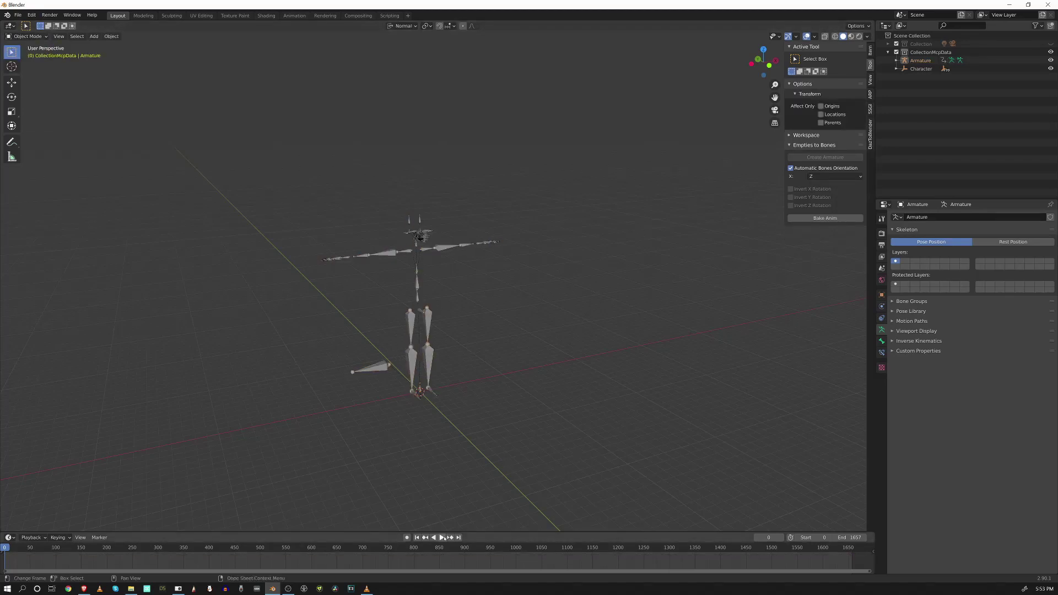
{"action": "left_click", "coordinate": [442, 538]}
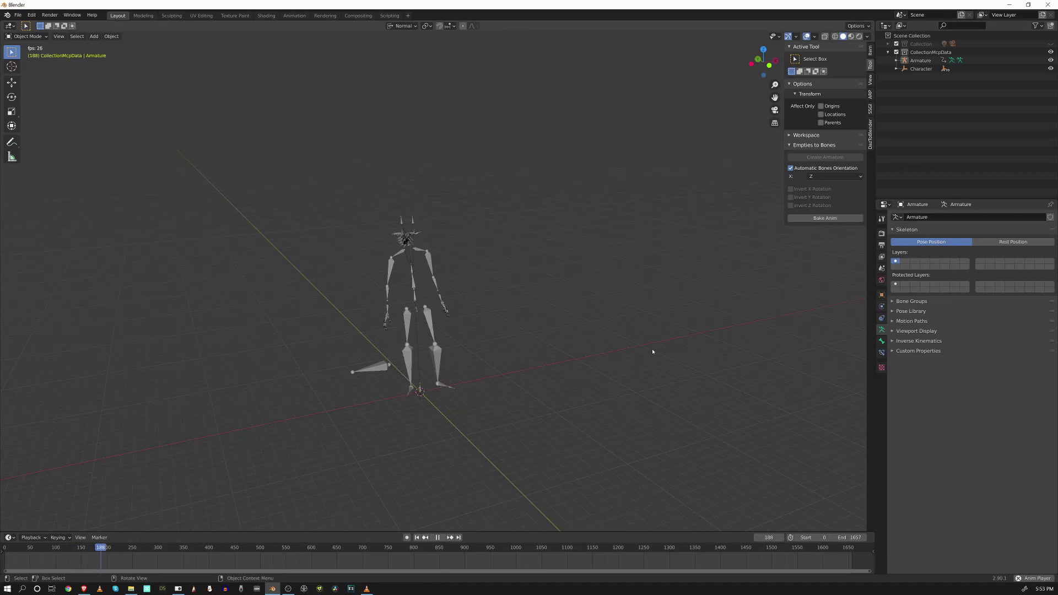
{"action": "left_click", "coordinate": [438, 537]}
{"action": "left_click", "coordinate": [417, 537]}
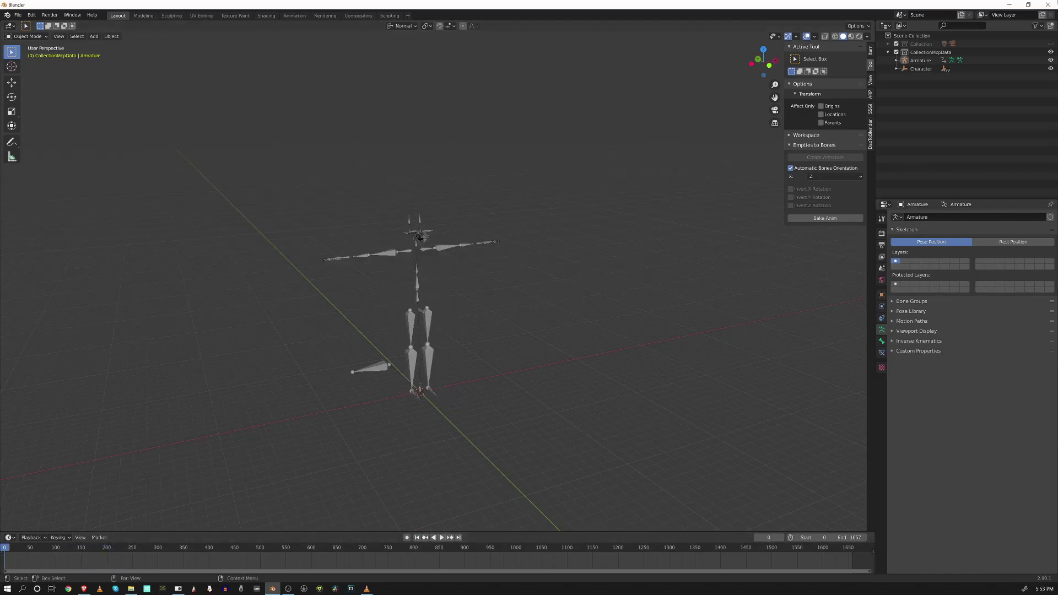
Create a new collection in the scene and name it CollectionARM01.
{"action": "right_click", "coordinate": [911, 79]}
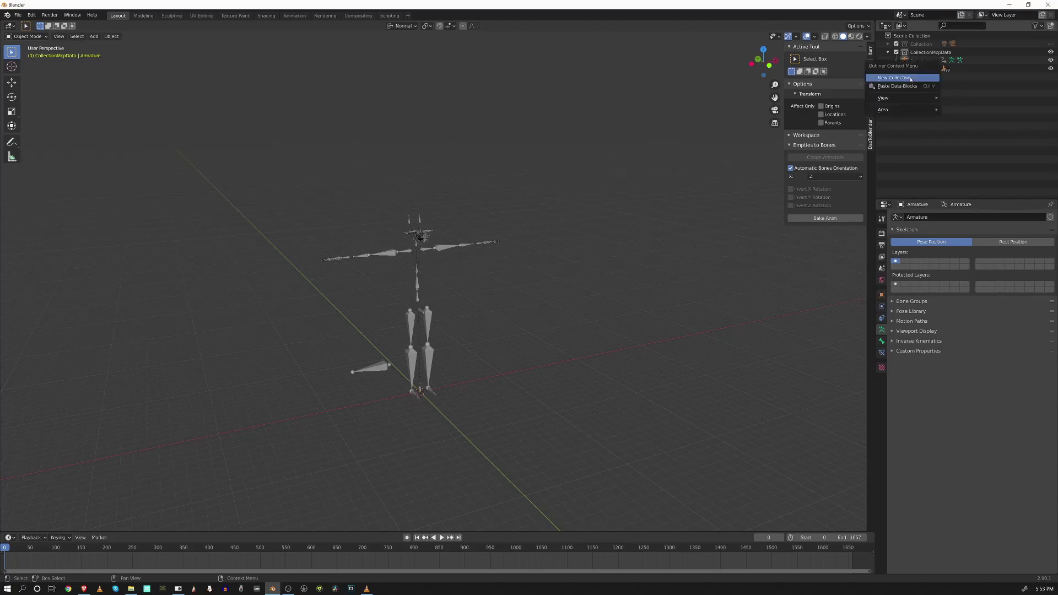
{"action": "left_click", "coordinate": [911, 78]}
{"action": "left_click", "coordinate": [936, 76]}
{"action": "double_click", "coordinate": [947, 76]}
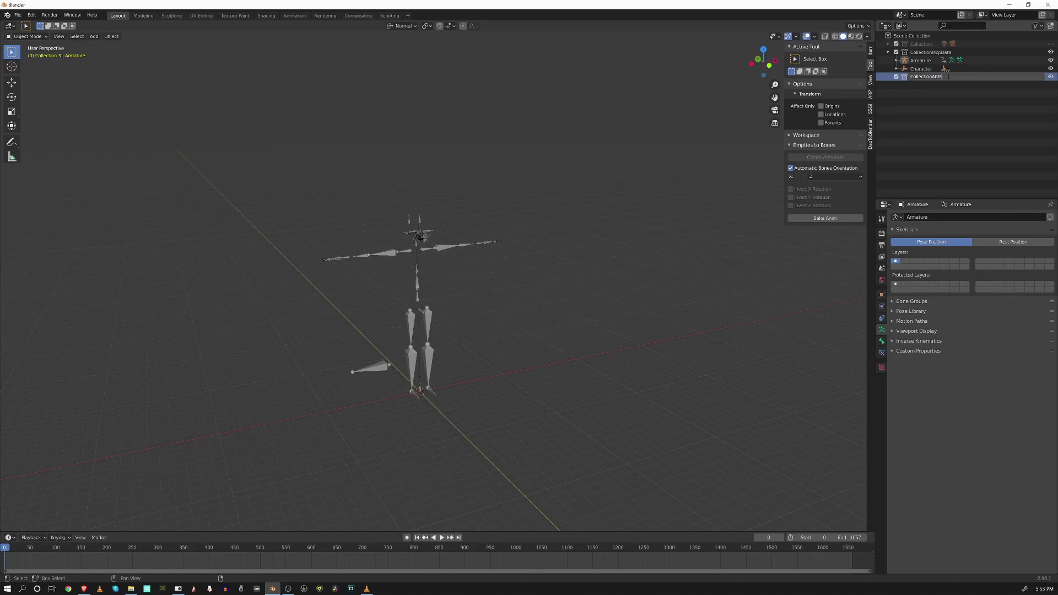
{"action": "type", "text": "ARMO"}
{"action": "type", "text": "1"}
{"action": "key", "text": "Return"}
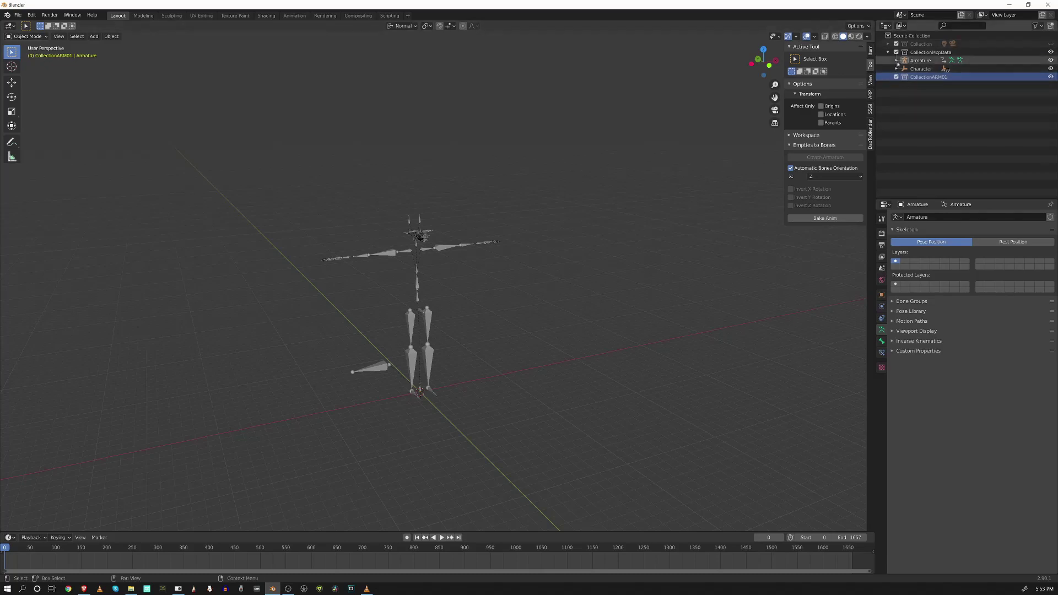
Move the Armature from CollectionMcpData into CollectionARM01, and hide and collapse CollectionMcpData.
{"action": "left_click", "coordinate": [910, 62]}
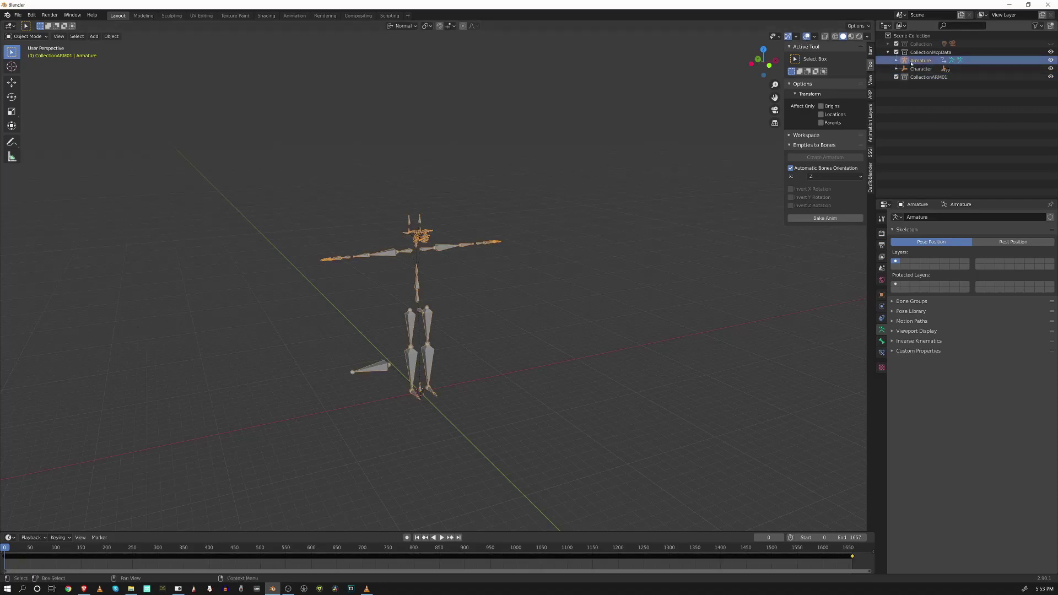
{"action": "left_click_drag", "start_coordinate": [910, 62], "coordinate": [930, 77]}
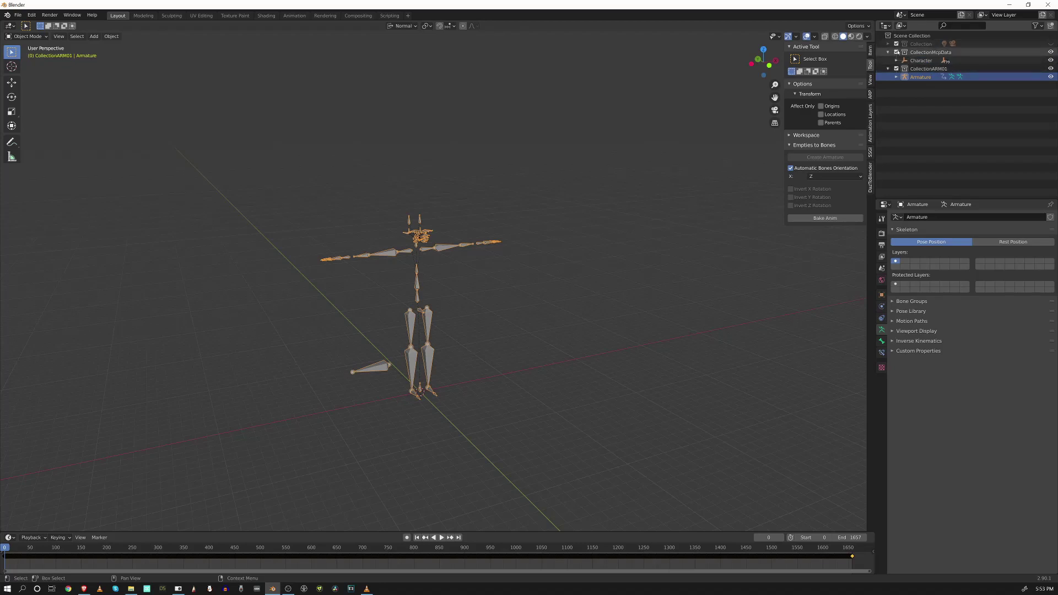
{"action": "left_click", "coordinate": [1051, 51]}
{"action": "left_click", "coordinate": [888, 52]}
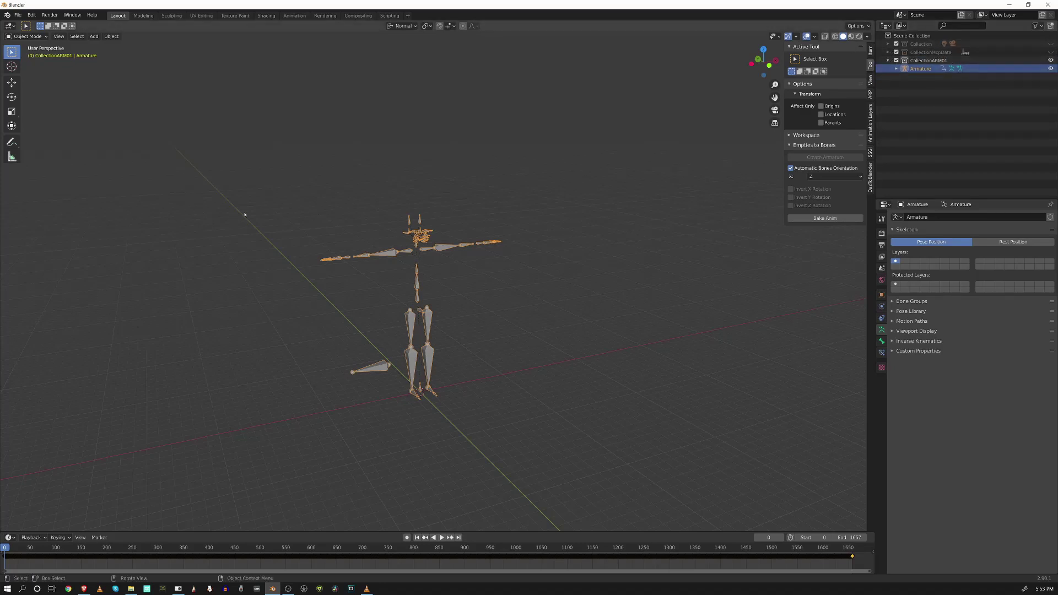
Switch the armature to Edit Mode with the Select Box tool and inspect its T-pose from several angles.
{"action": "middle_click_drag", "start_coordinate": [499, 276], "coordinate": [444, 355]}
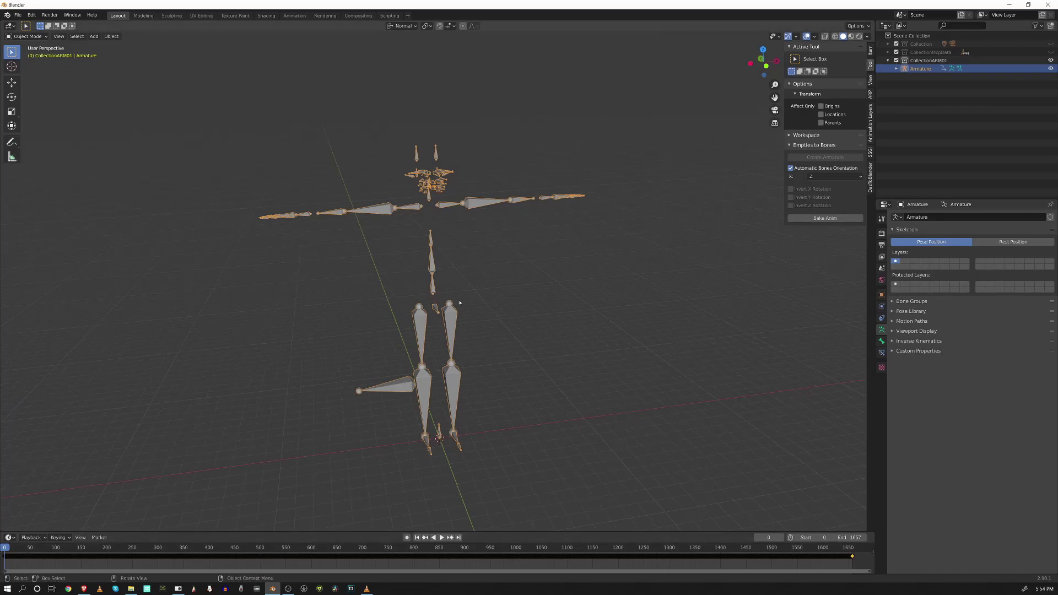
{"action": "key", "text": "Tab"}
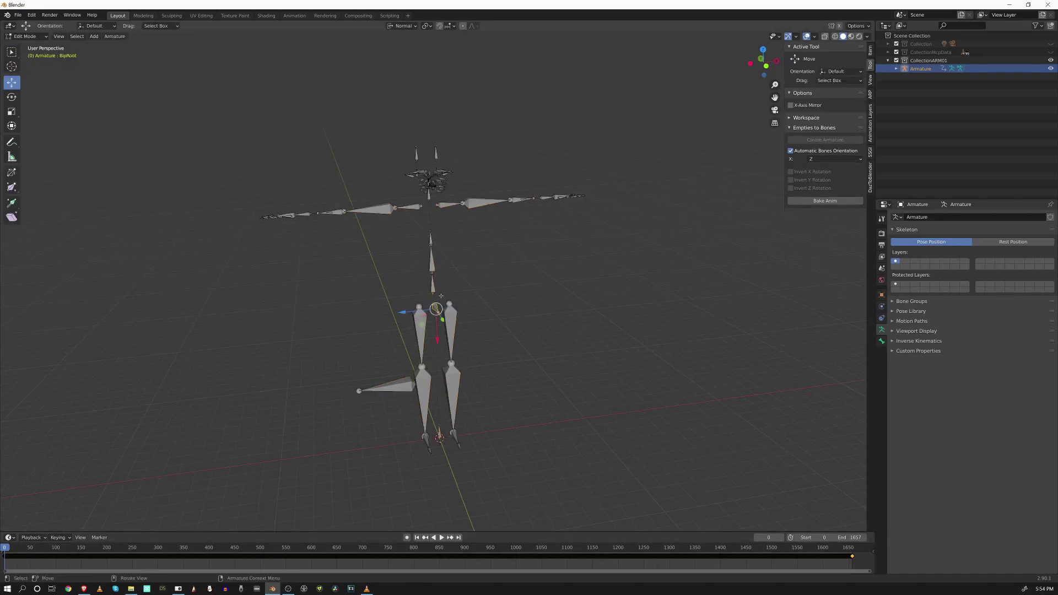
{"action": "middle_click_drag", "start_coordinate": [429, 334], "coordinate": [389, 194]}
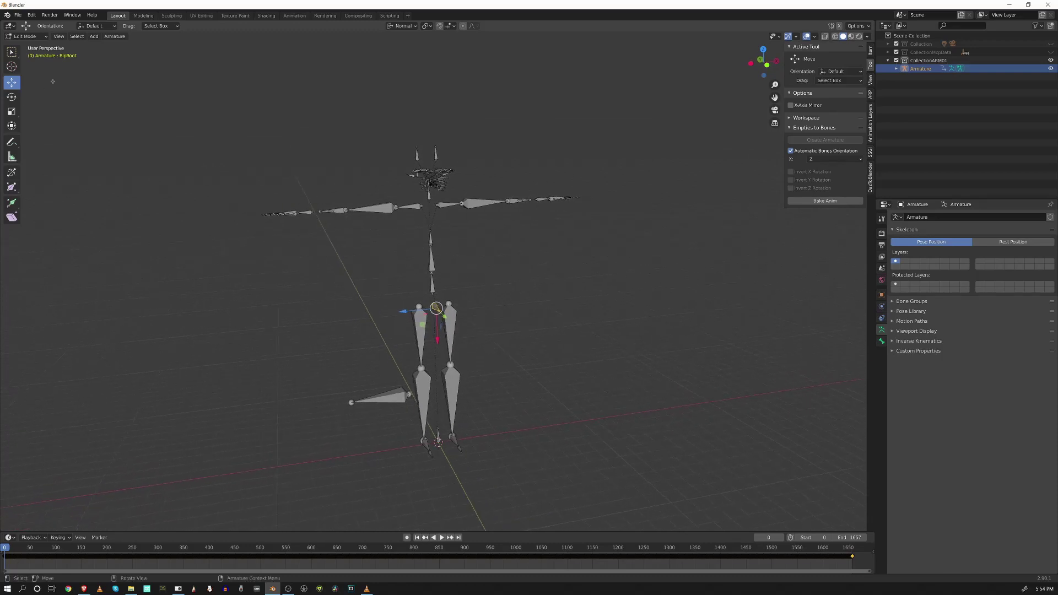
{"action": "middle_click_drag", "start_coordinate": [317, 292], "coordinate": [184, 267]}
{"action": "key", "text": "w"}
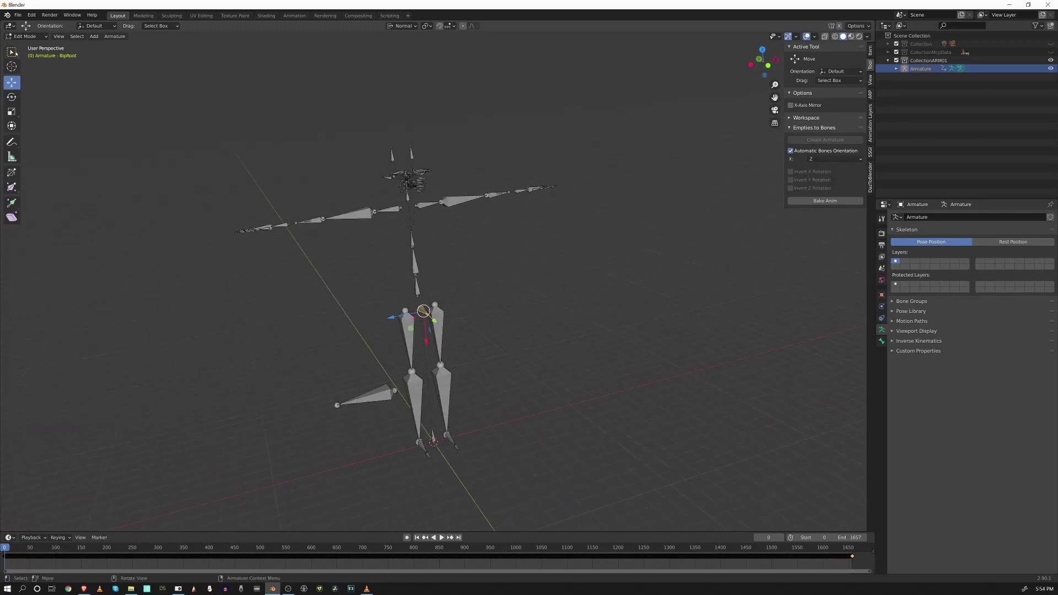
{"action": "middle_click_drag", "start_coordinate": [392, 301], "coordinate": [518, 287]}
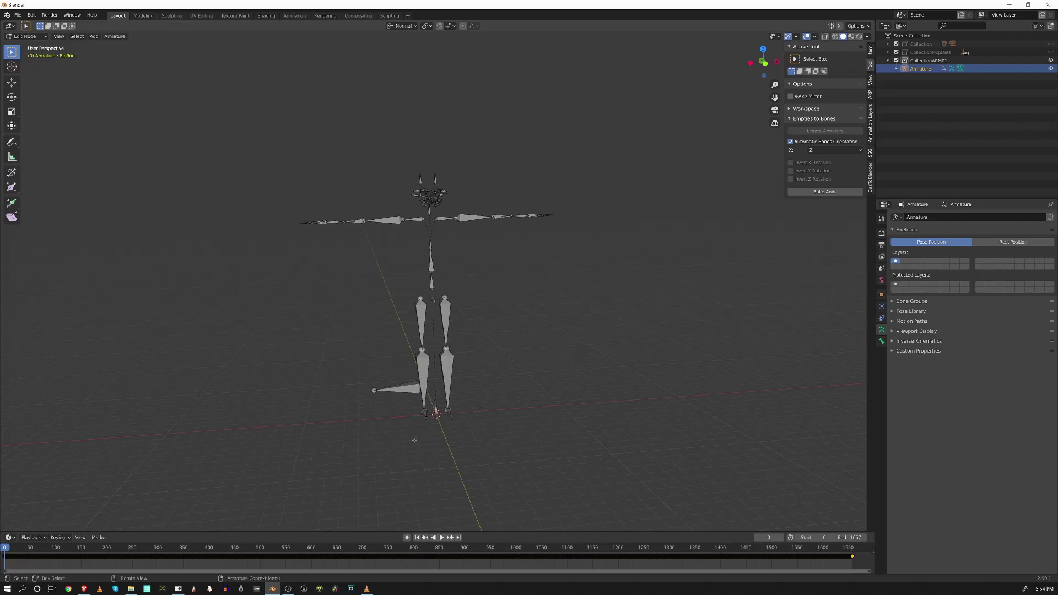
{"action": "middle_click_drag", "start_coordinate": [493, 263], "coordinate": [562, 231]}
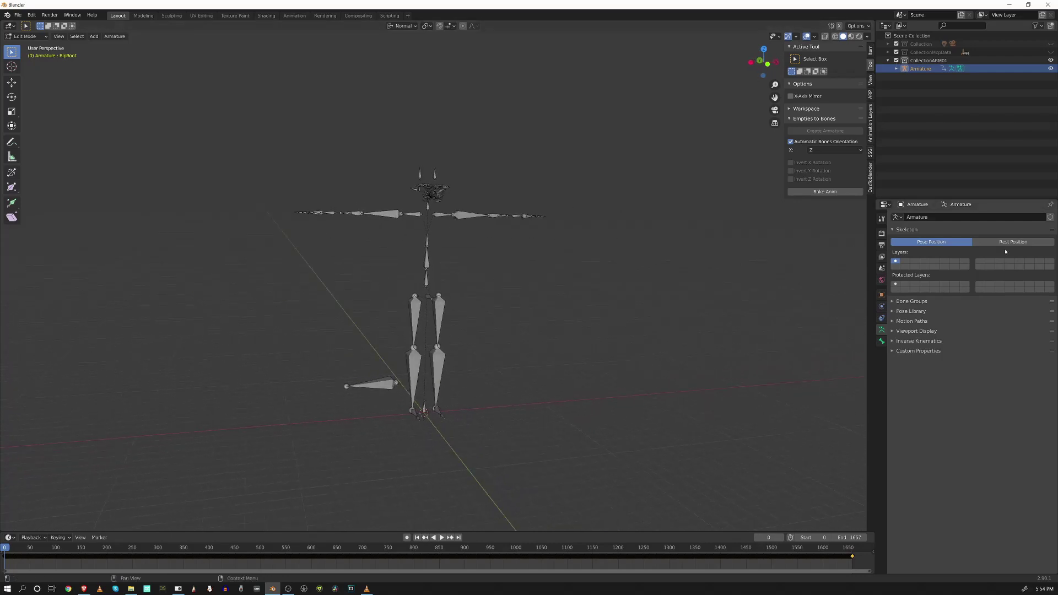
Compare the armature's Rest Position and Pose Position, ending on Pose Position.
{"action": "left_click", "coordinate": [1003, 242]}
{"action": "left_click", "coordinate": [932, 242]}
{"action": "left_click", "coordinate": [992, 241]}
{"action": "left_click", "coordinate": [932, 242]}
{"action": "left_click", "coordinate": [1003, 242]}
{"action": "left_click", "coordinate": [932, 242]}
{"action": "left_click", "coordinate": [1015, 245]}
{"action": "left_click", "coordinate": [932, 243]}
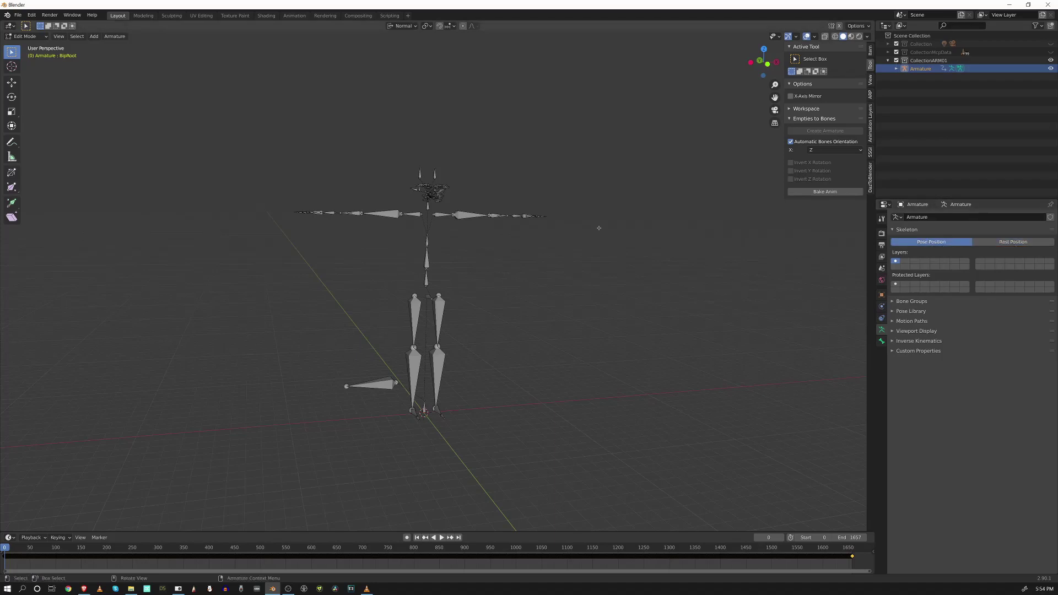
{"action": "middle_click_drag", "start_coordinate": [754, 228], "coordinate": [727, 229]}
{"action": "middle_click_drag", "start_coordinate": [471, 172], "coordinate": [528, 297]}
{"action": "middle_click_drag", "start_coordinate": [401, 338], "coordinate": [319, 270]}
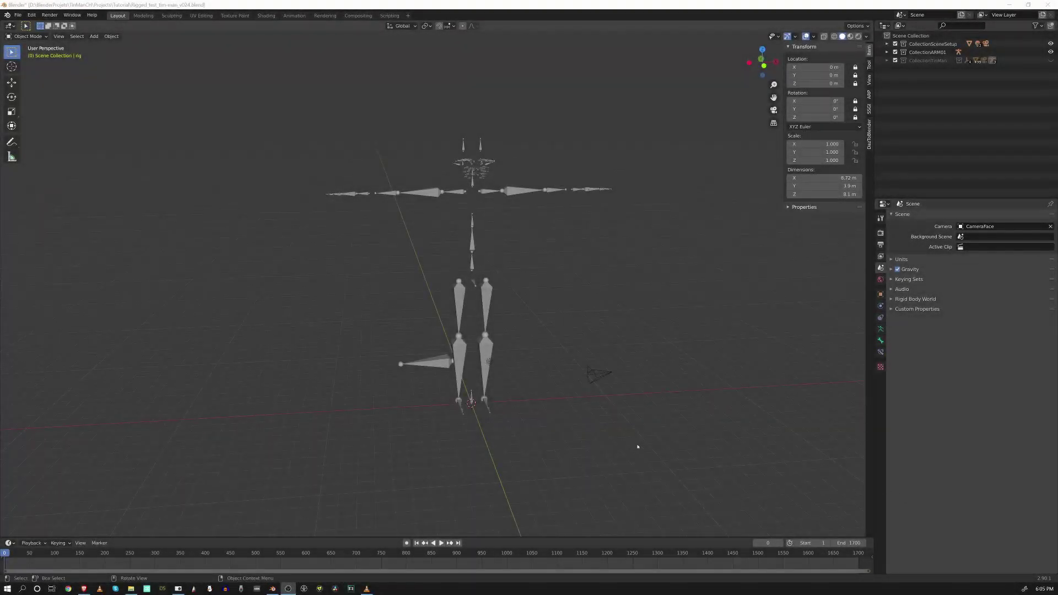
{"action": "middle_click_drag", "start_coordinate": [513, 322], "coordinate": [546, 406]}
{"action": "middle_click_drag", "start_coordinate": [416, 269], "coordinate": [385, 290]}
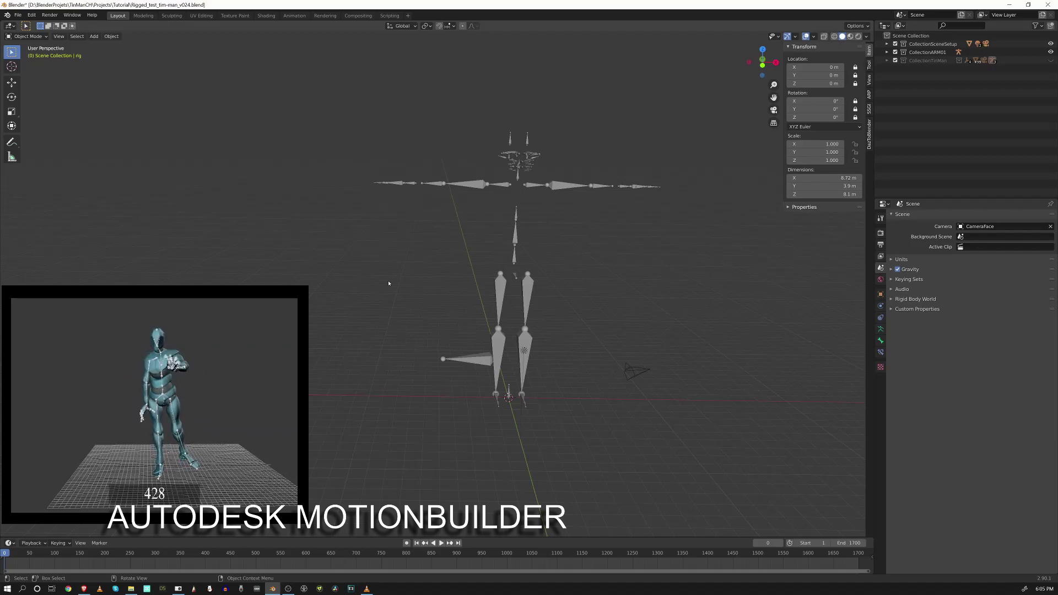
{"action": "mouse_move", "coordinate": [511, 356]}
{"action": "middle_mouse_down"}
{"action": "mouse_move", "coordinate": [480, 350]}
{"action": "mouse_move", "coordinate": [528, 363]}
{"action": "middle_mouse_up"}
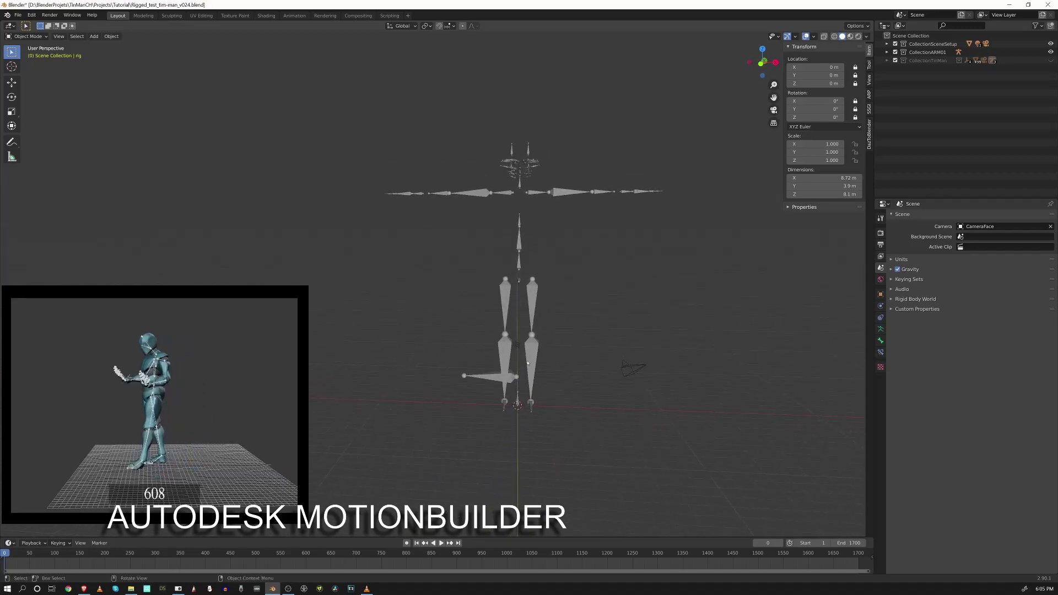
{"action": "middle_click_drag", "start_coordinate": [505, 376], "coordinate": [513, 422]}
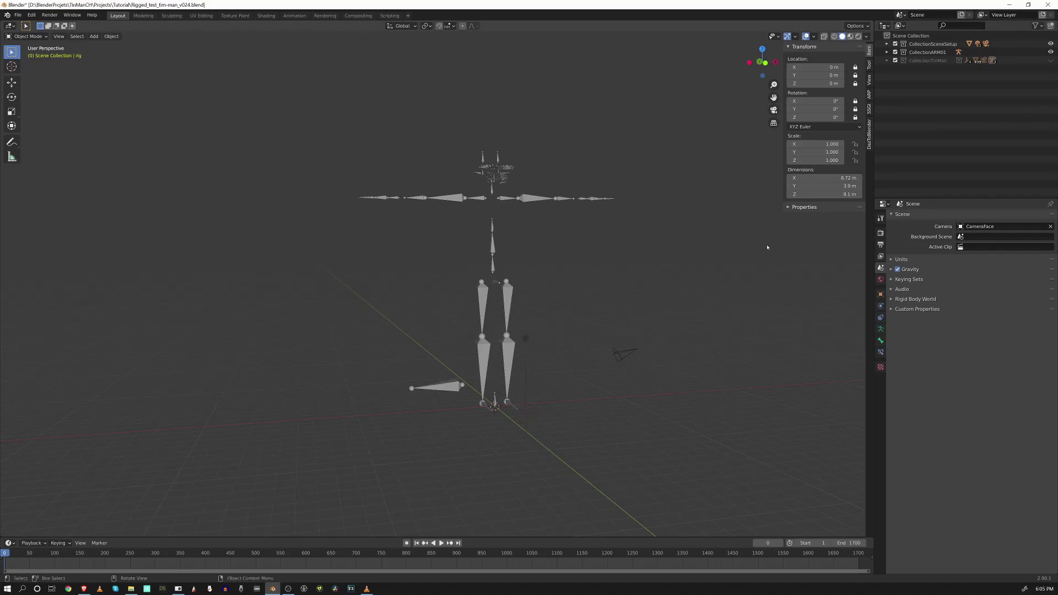
Review the Auto-Rig Pro add-on's Rig, Smart, Remap and Export options, leaving the Remap and Export sections expanded.
{"action": "left_click", "coordinate": [869, 94]}
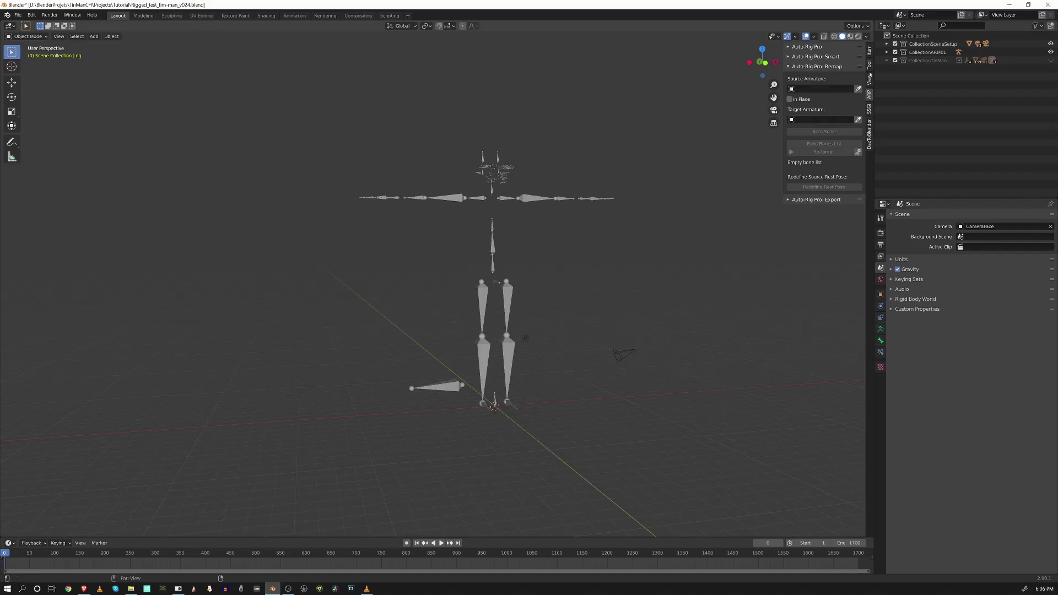
{"action": "left_click", "coordinate": [869, 51]}
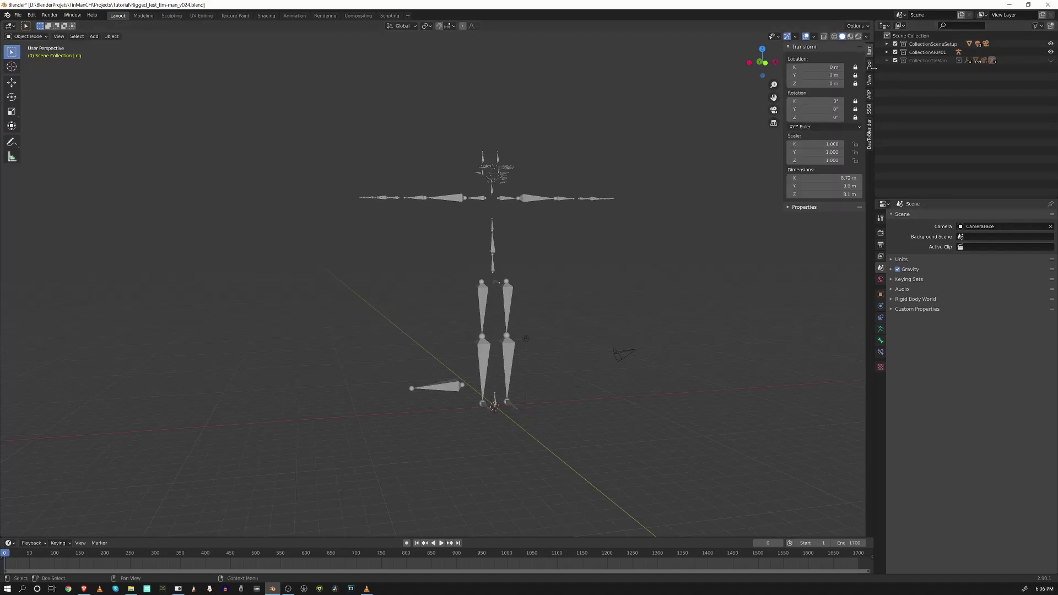
{"action": "left_click", "coordinate": [870, 69]}
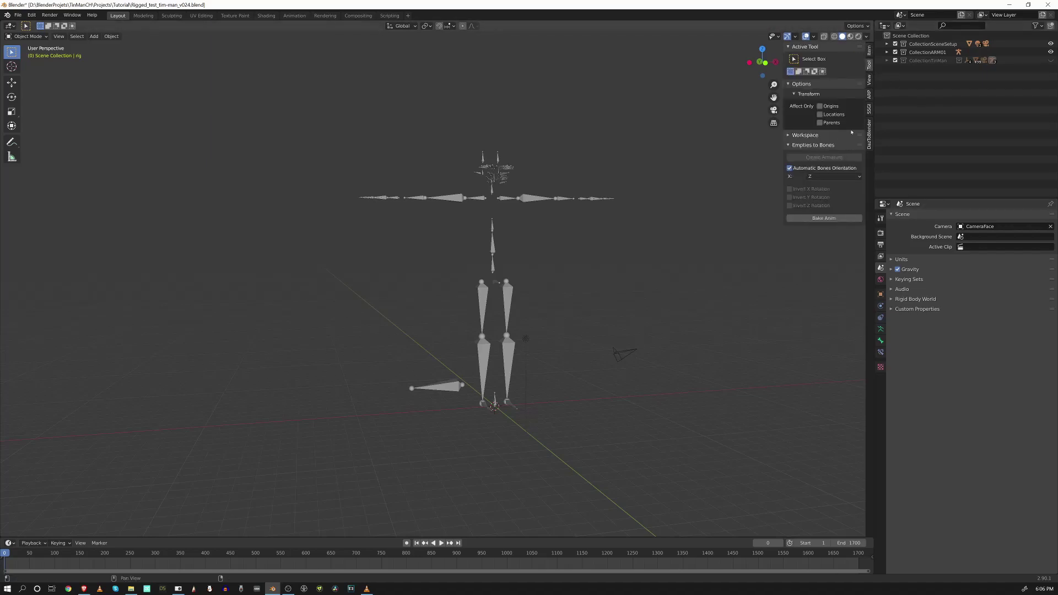
{"action": "left_click", "coordinate": [869, 95]}
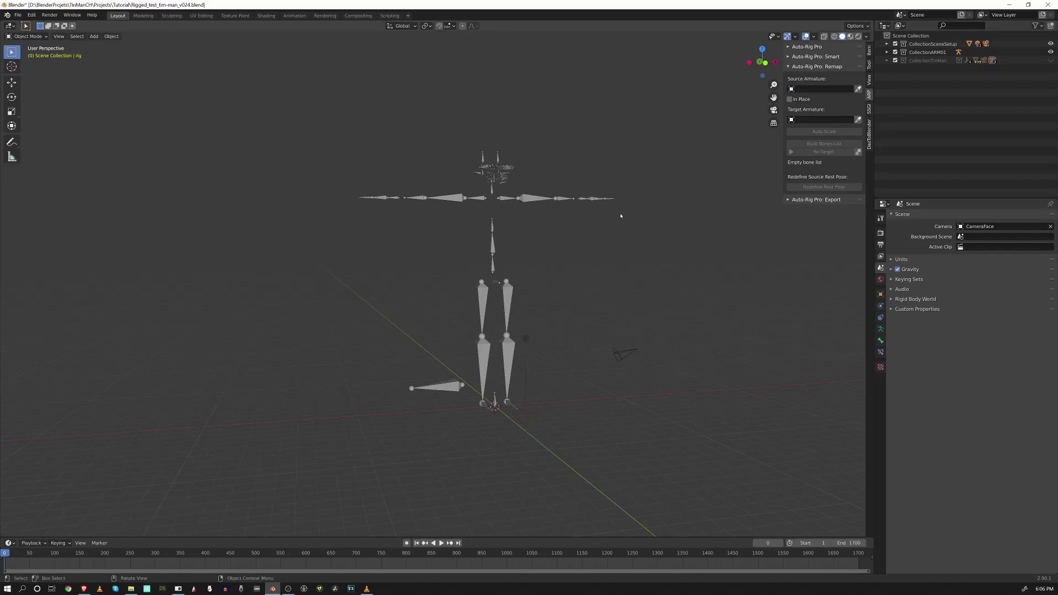
{"action": "left_click", "coordinate": [799, 66]}
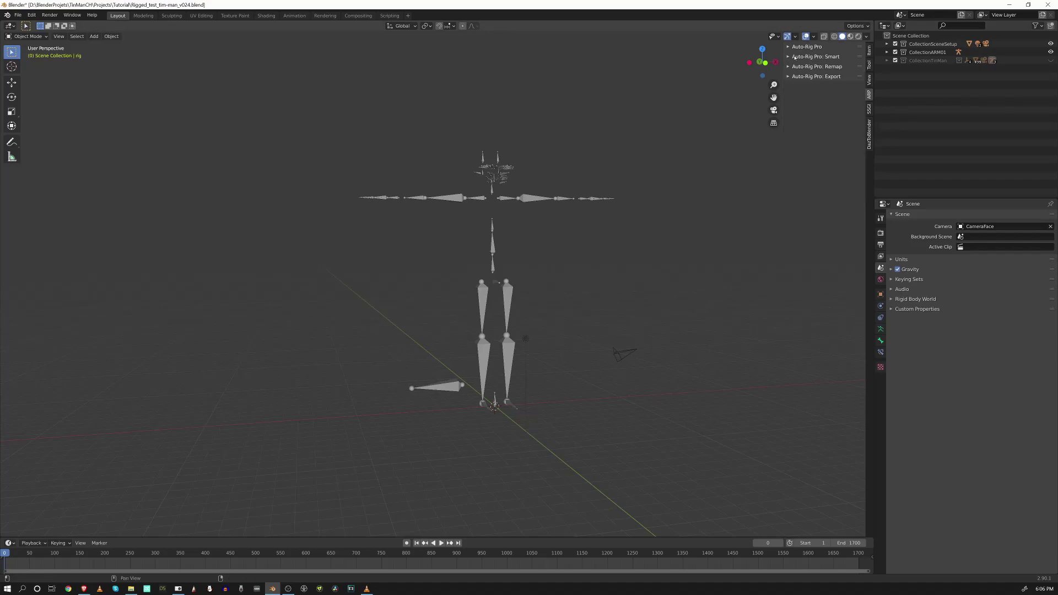
{"action": "left_click", "coordinate": [804, 47]}
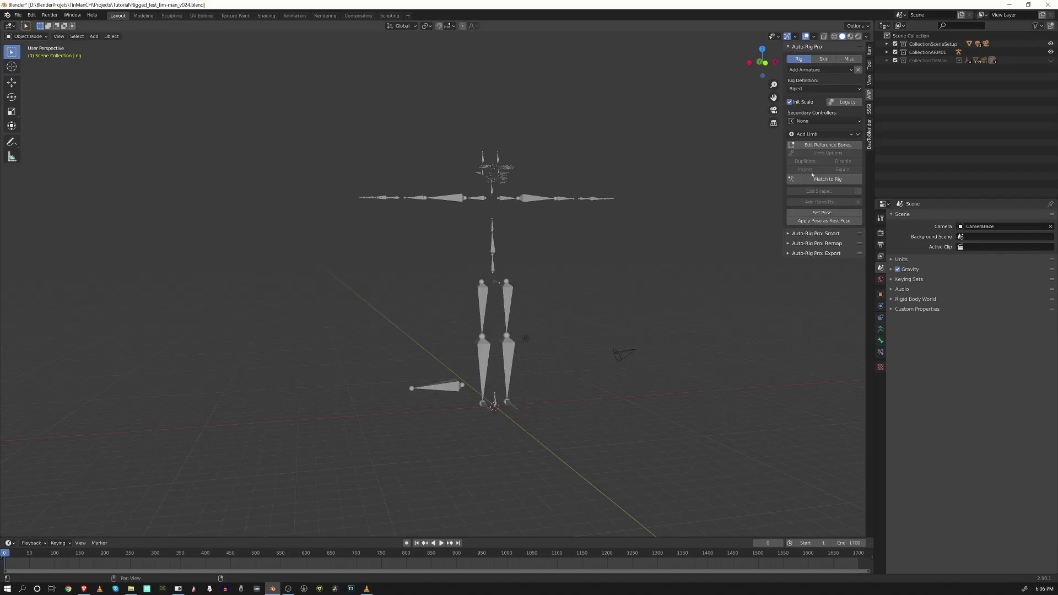
{"action": "left_click", "coordinate": [789, 233]}
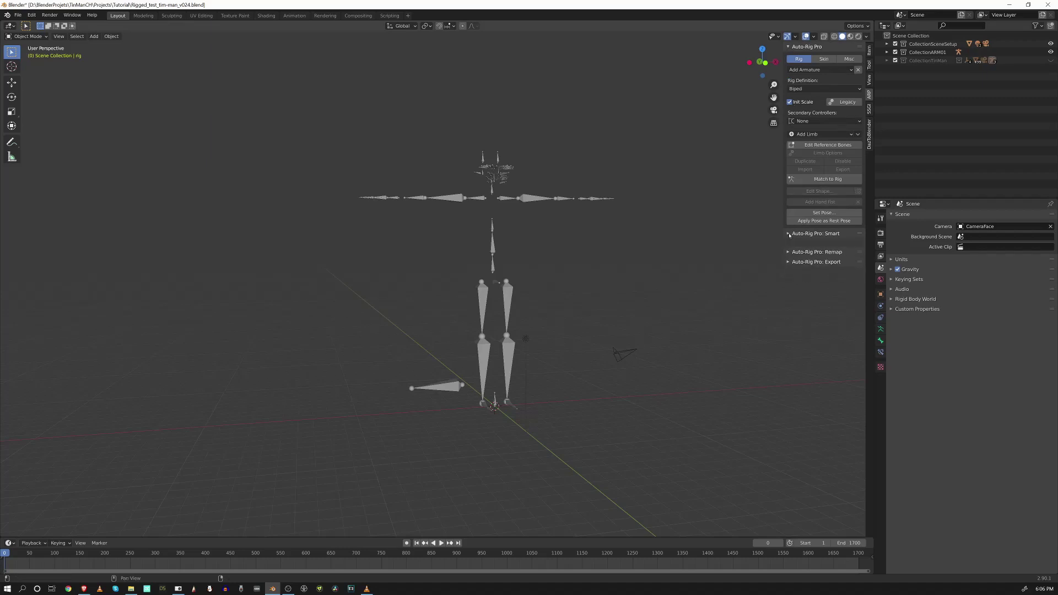
{"action": "left_click", "coordinate": [799, 243]}
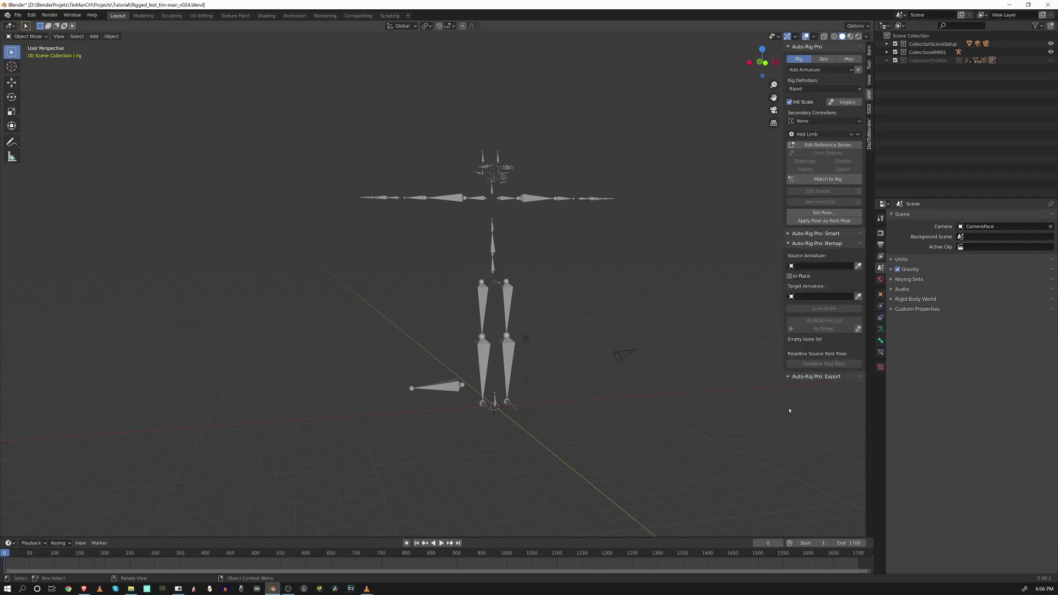
{"action": "left_click", "coordinate": [790, 376]}
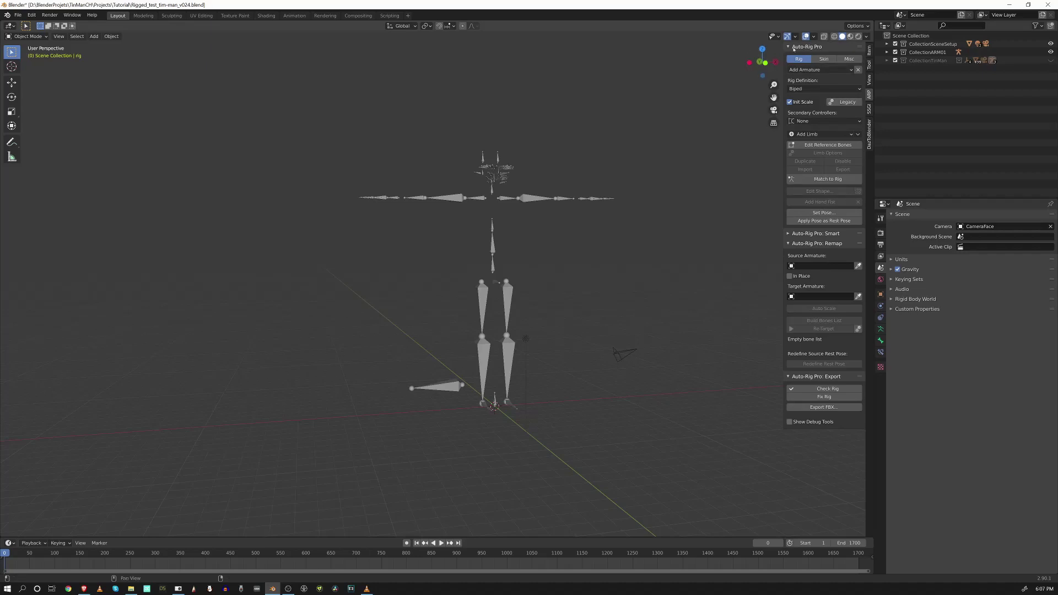
{"action": "left_click", "coordinate": [798, 46]}
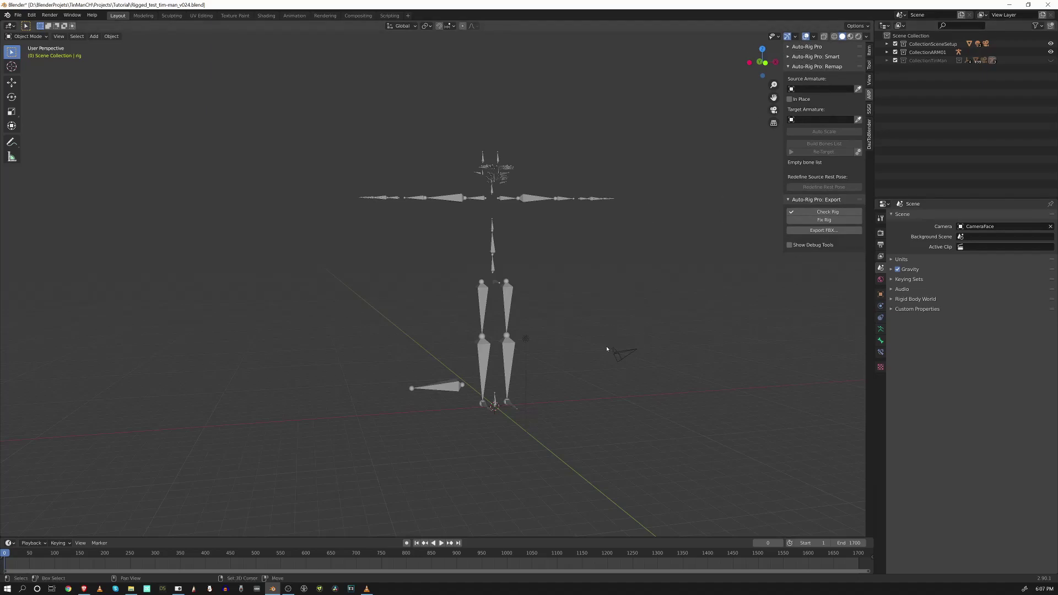
Unhide CollectionTinMan and compare the tin man's size and position with the motion-capture armature.
{"action": "middle_click_drag", "start_coordinate": [607, 350], "coordinate": [621, 324], "text": "shift"}
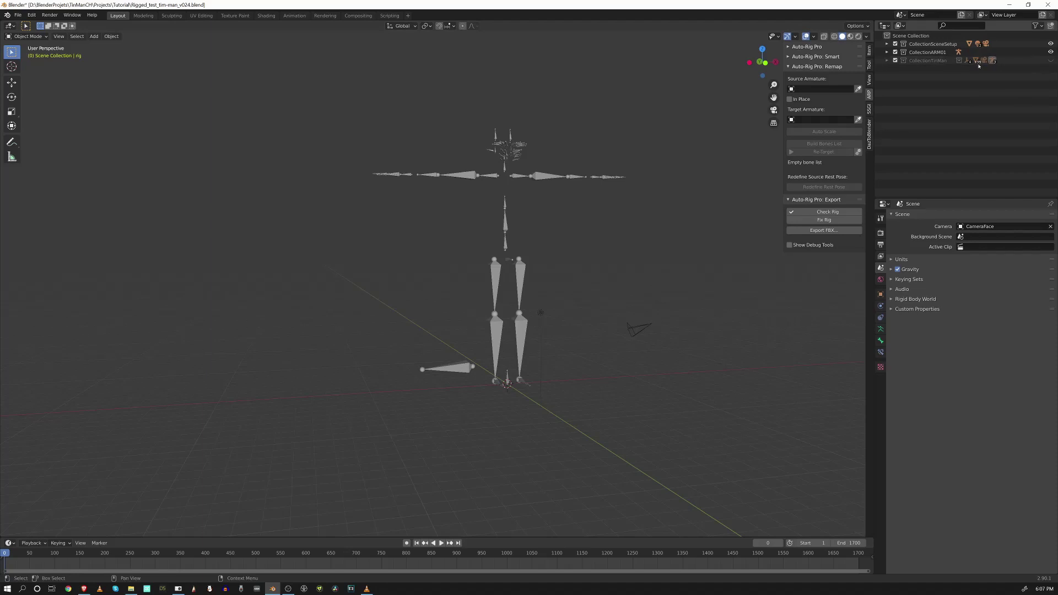
{"action": "left_click", "coordinate": [1051, 60]}
{"action": "scroll", "coordinate": [558, 348], "scroll_direction": "up", "scroll_amount": 3}
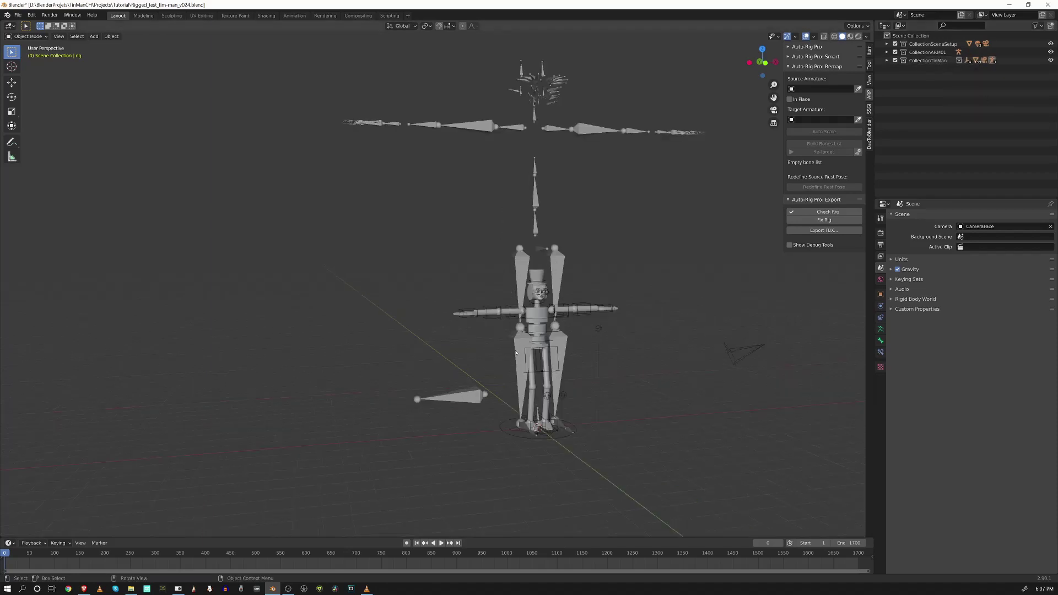
{"action": "middle_click_drag", "start_coordinate": [557, 349], "coordinate": [509, 349], "text": "shift"}
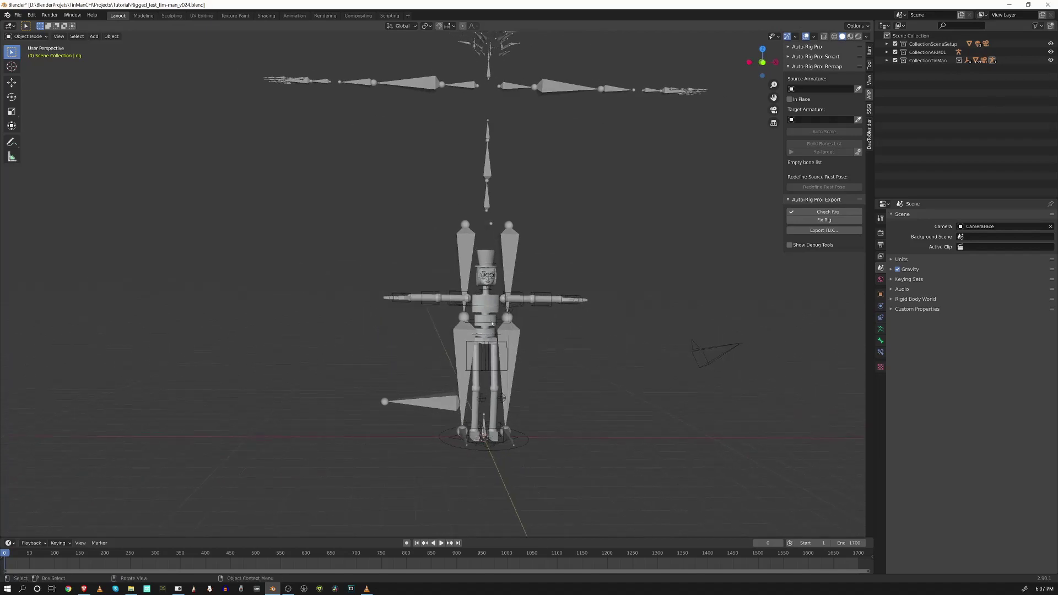
{"action": "scroll", "coordinate": [445, 195], "scroll_direction": "down", "scroll_amount": 2}
{"action": "middle_click_drag", "start_coordinate": [445, 195], "coordinate": [483, 237], "text": "shift"}
{"action": "middle_click_drag", "start_coordinate": [483, 237], "coordinate": [495, 247]}
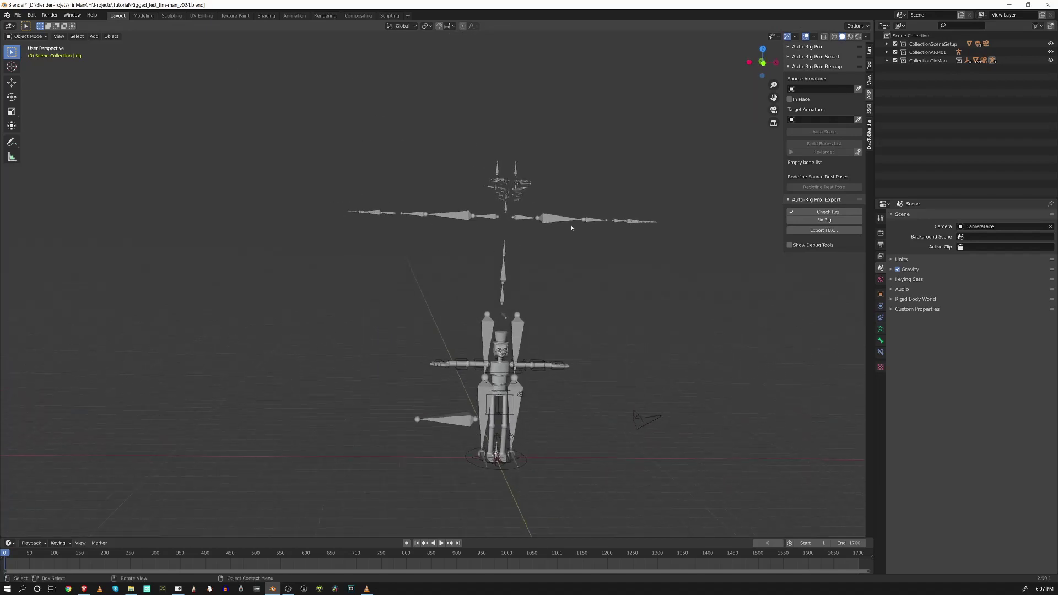
Set the motion-capture Armature as the Auto-Rig Pro Remap source armature and freeze it.
{"action": "middle_click_drag", "start_coordinate": [572, 230], "coordinate": [560, 189], "text": "shift"}
{"action": "left_click", "coordinate": [543, 179]}
{"action": "middle_click_drag", "start_coordinate": [609, 241], "coordinate": [638, 241]}
{"action": "middle_click_drag", "start_coordinate": [596, 274], "coordinate": [606, 261]}
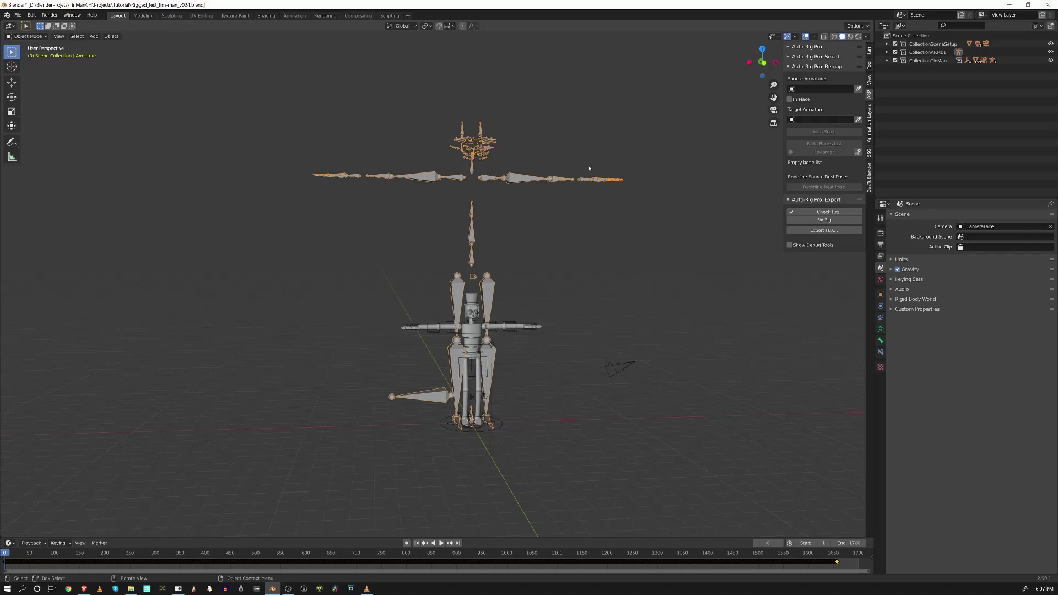
{"action": "left_click", "coordinate": [858, 89]}
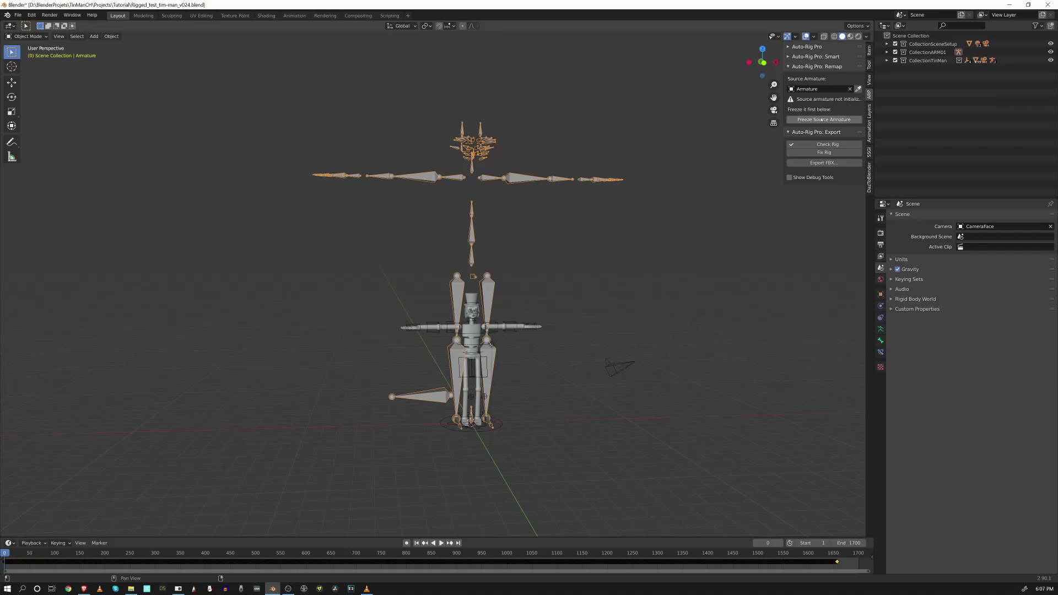
{"action": "left_click", "coordinate": [821, 121]}
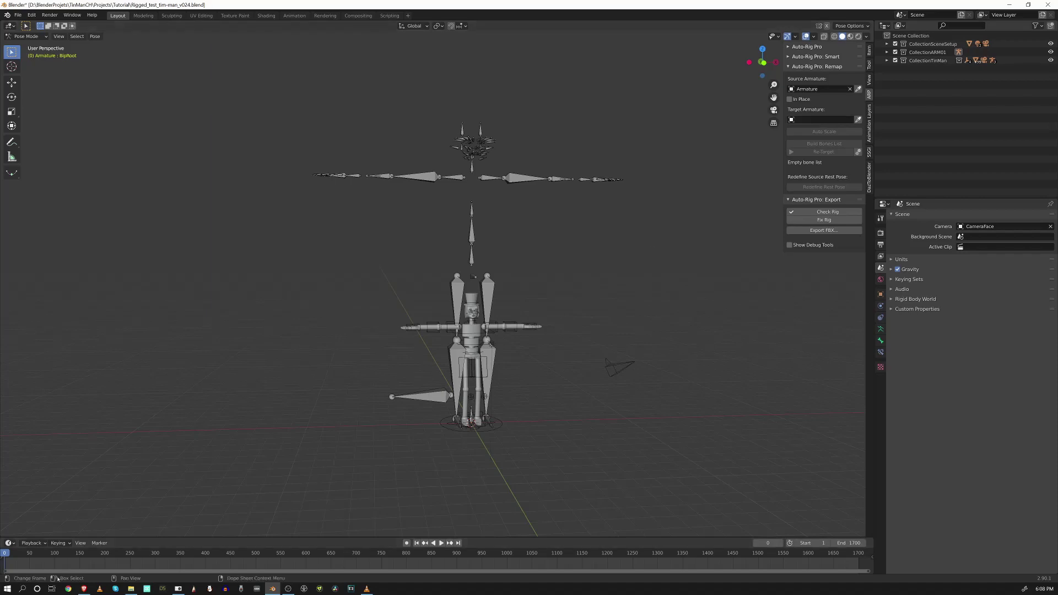
Check the left upper arm bone's keyframes in Pose Mode and return the armature to Object Mode.
{"action": "left_click_drag", "start_coordinate": [8, 556], "coordinate": [484, 562]}
{"action": "key", "text": "Escape"}
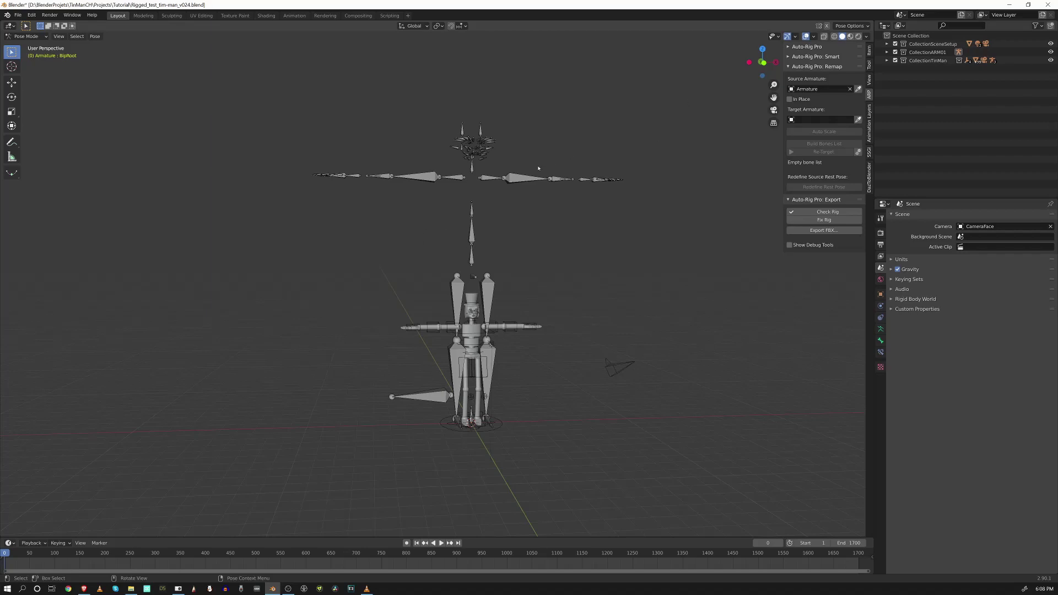
{"action": "left_click", "coordinate": [27, 36]}
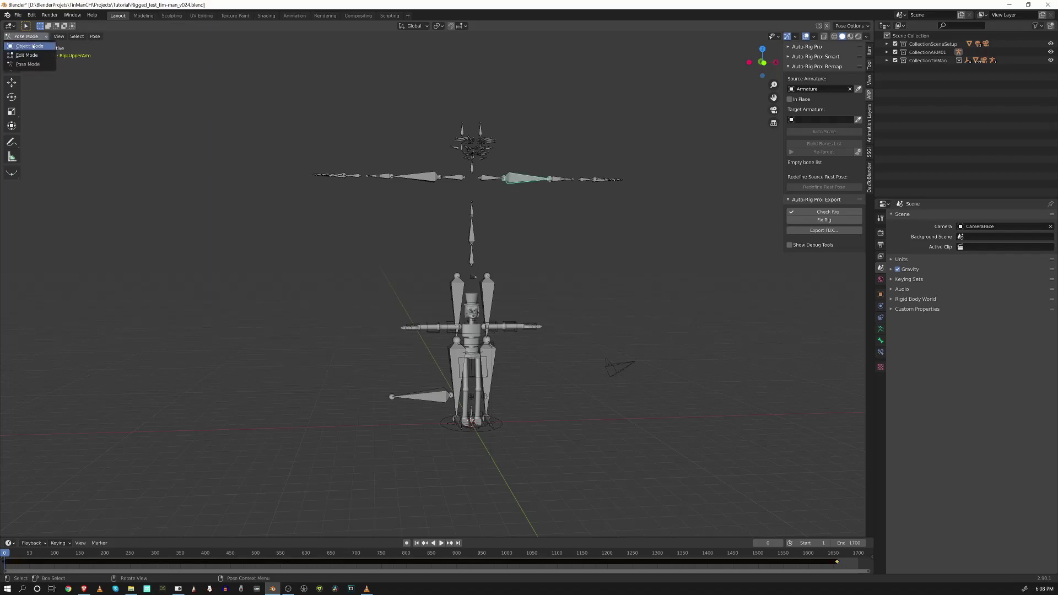
{"action": "left_click", "coordinate": [25, 45]}
Set the tin man's rig as the Remap target armature and auto-scale the motion-capture armature to match it.
{"action": "middle_click_drag", "start_coordinate": [562, 428], "coordinate": [517, 425]}
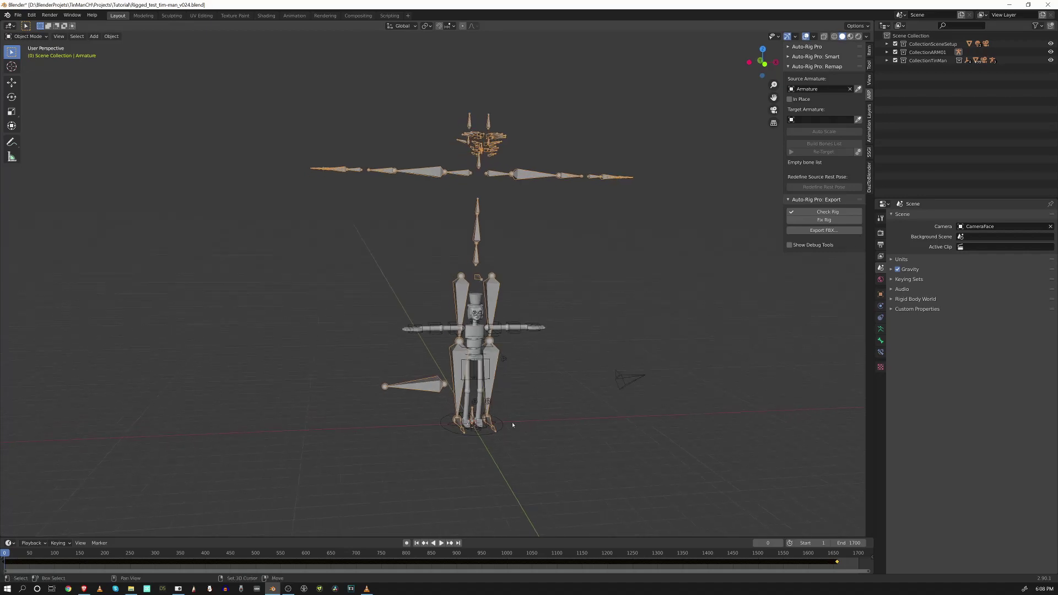
{"action": "left_click", "coordinate": [502, 428], "text": "shift"}
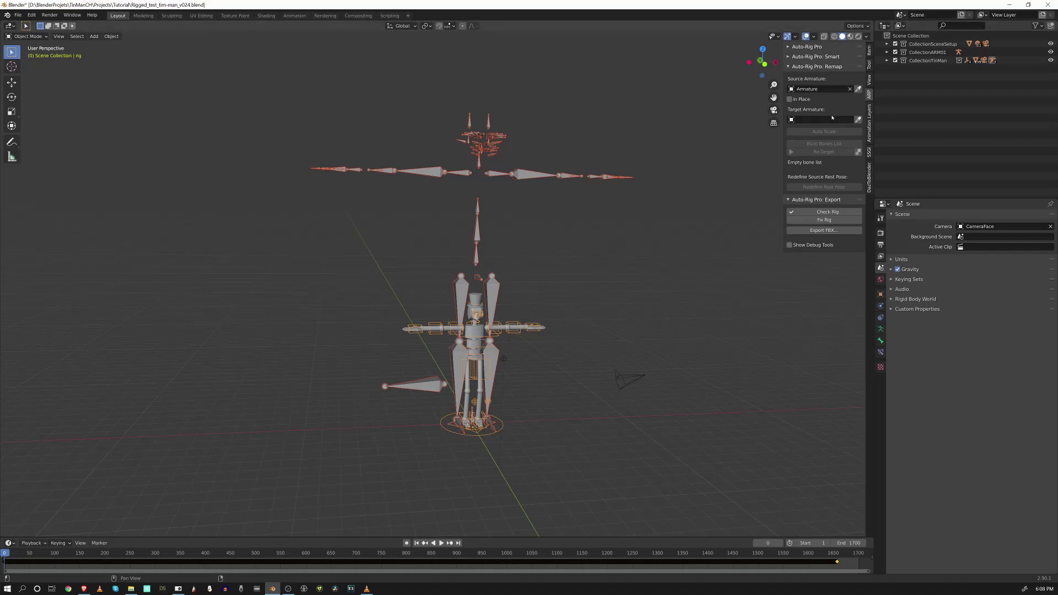
{"action": "left_click", "coordinate": [858, 119]}
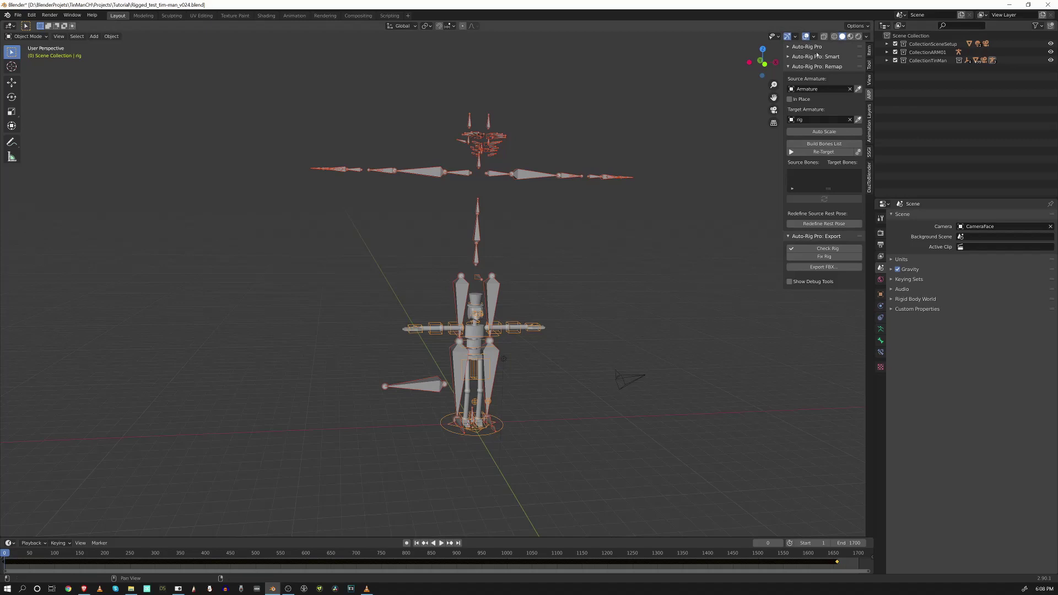
{"action": "left_click", "coordinate": [825, 133]}
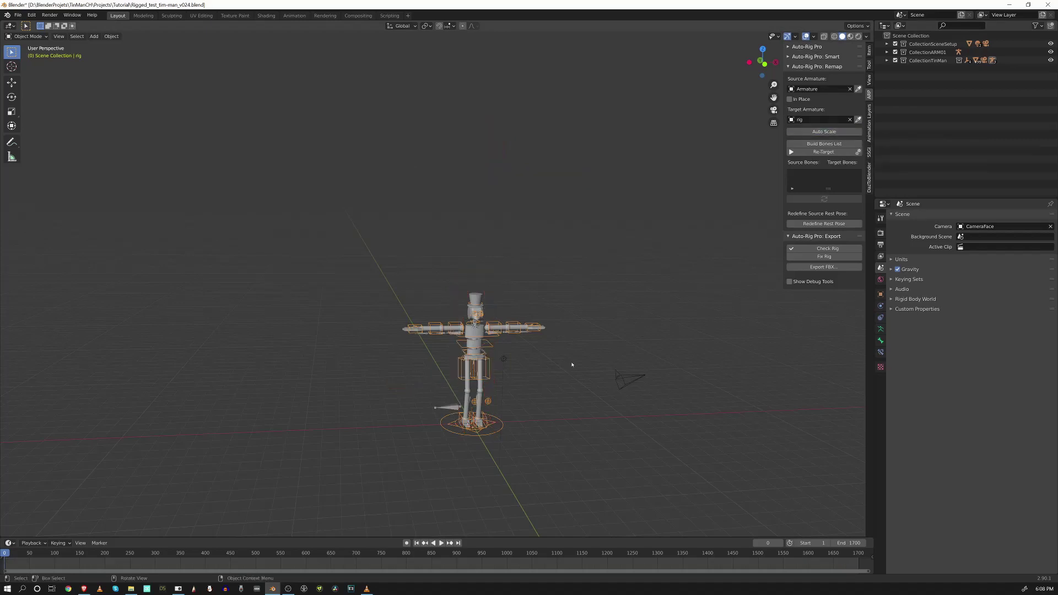
Hide CollectionSceneSetup so only the motion-capture armature and the tin man remain in the viewport.
{"action": "scroll", "coordinate": [572, 366], "scroll_direction": "up", "scroll_amount": 3}
{"action": "middle_click_drag", "start_coordinate": [587, 392], "coordinate": [567, 295], "text": "shift"}
{"action": "scroll", "coordinate": [535, 274], "scroll_direction": "up", "scroll_amount": 3}
{"action": "left_click", "coordinate": [1050, 44]}
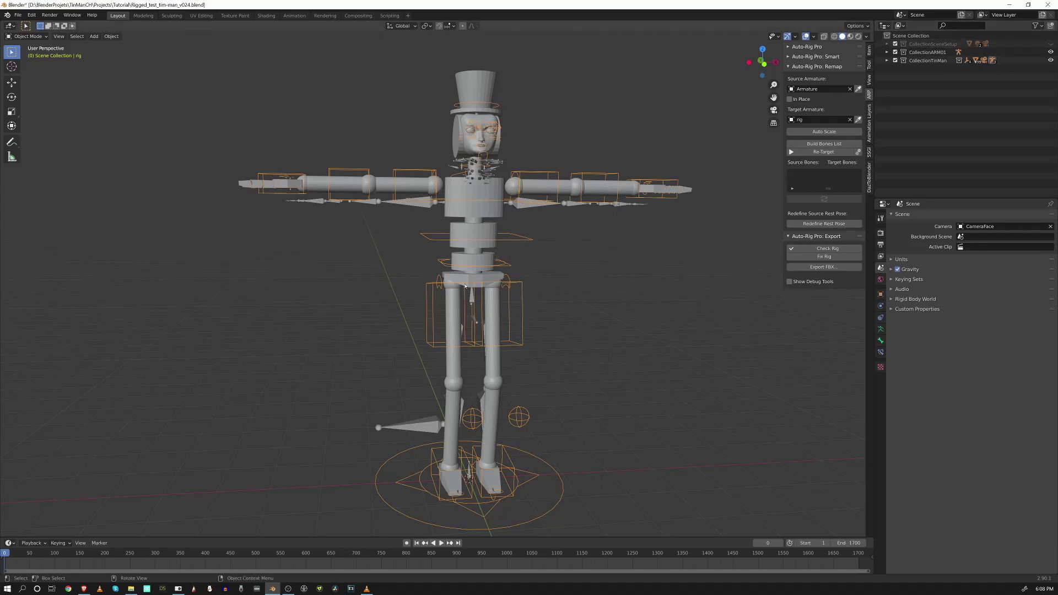
Build the Remap bones list and enlarge it so more rows and the full bone names are readable.
{"action": "middle_click_drag", "start_coordinate": [494, 227], "coordinate": [494, 160], "text": "shift"}
{"action": "left_click", "coordinate": [812, 145]}
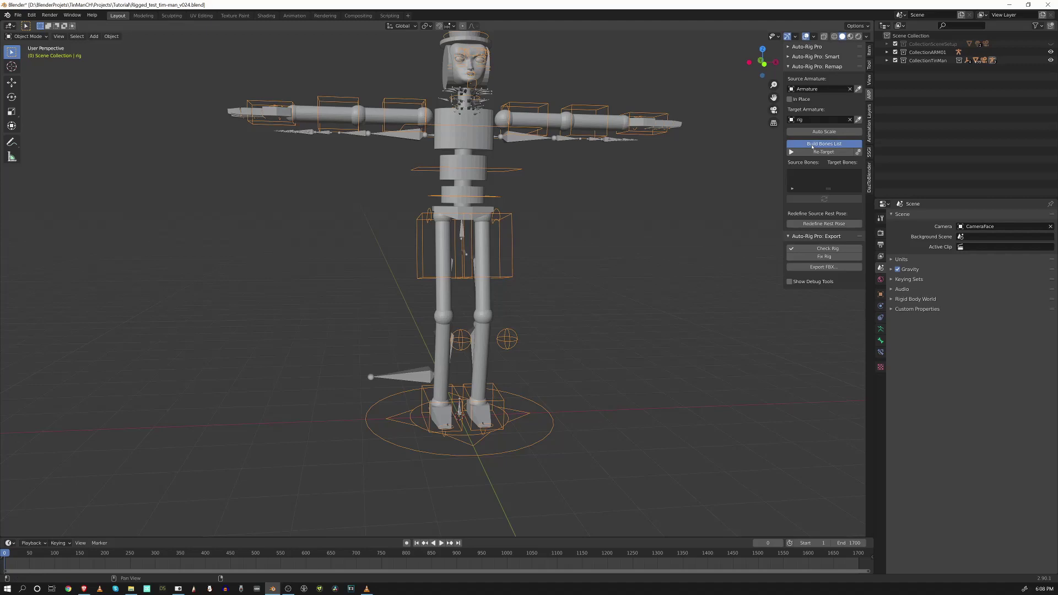
{"action": "left_click_drag", "start_coordinate": [828, 214], "coordinate": [830, 324]}
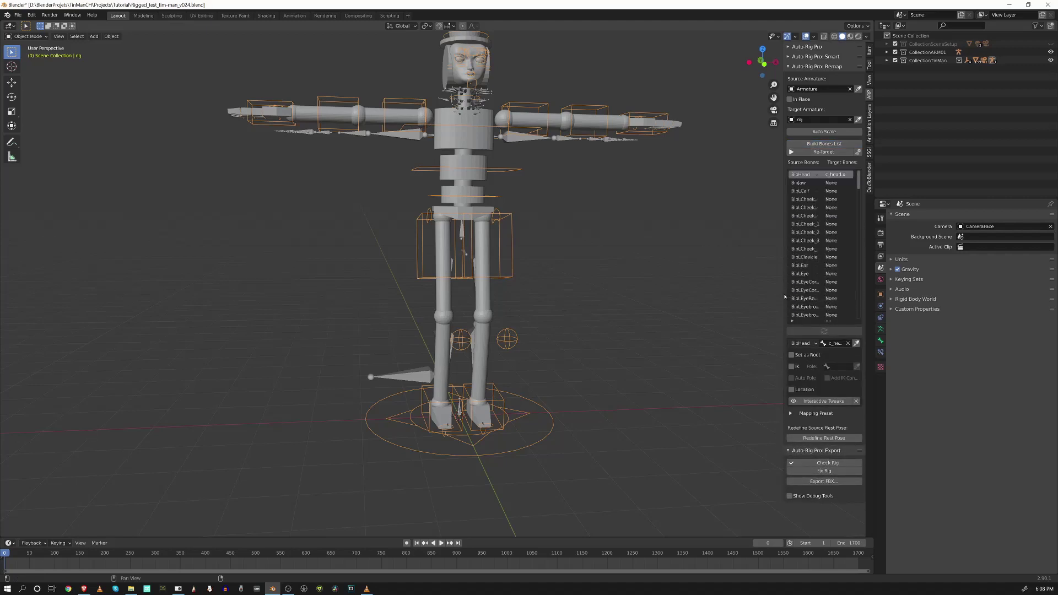
{"action": "left_click_drag", "start_coordinate": [783, 295], "coordinate": [732, 292]}
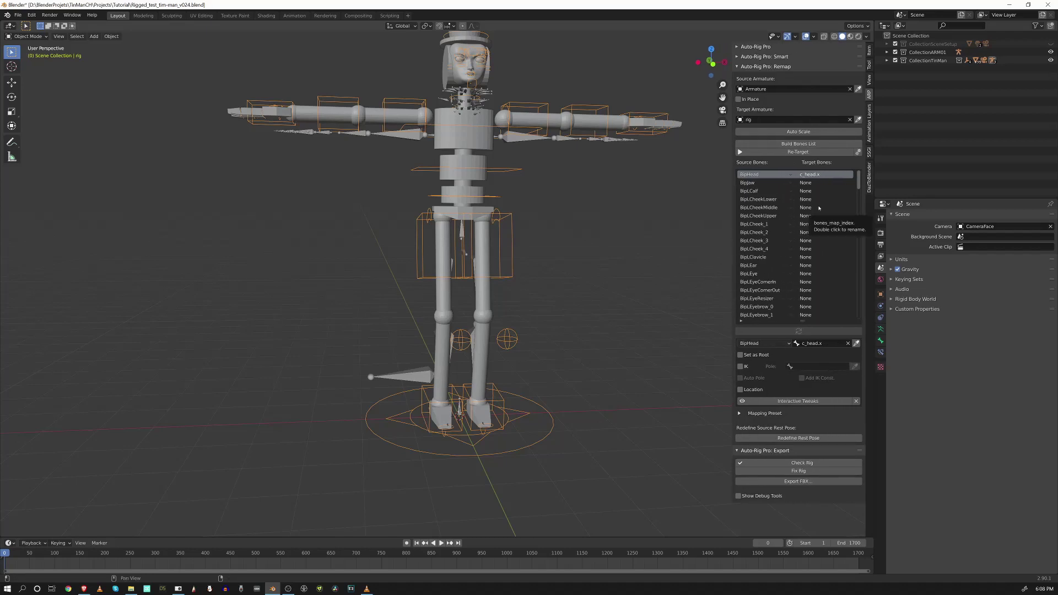
Switch the tin man rig to Pose Mode with its head and arm controls in view.
{"action": "middle_click_drag", "start_coordinate": [551, 204], "coordinate": [484, 230]}
{"action": "middle_click_drag", "start_coordinate": [538, 188], "coordinate": [452, 143]}
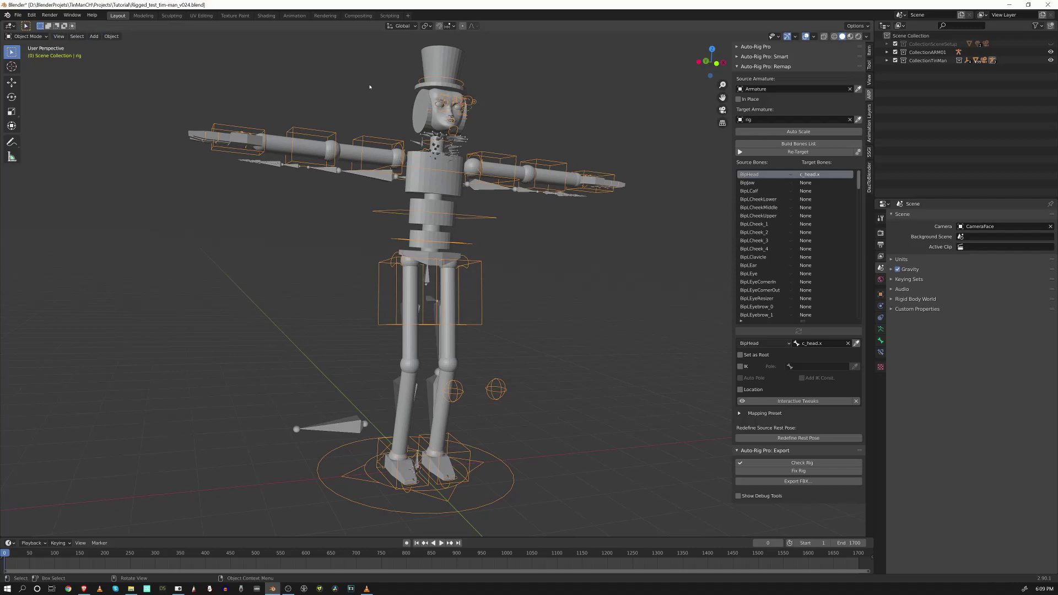
{"action": "left_click", "coordinate": [26, 37]}
{"action": "left_click", "coordinate": [27, 64]}
{"action": "middle_click_drag", "start_coordinate": [491, 157], "coordinate": [470, 177]}
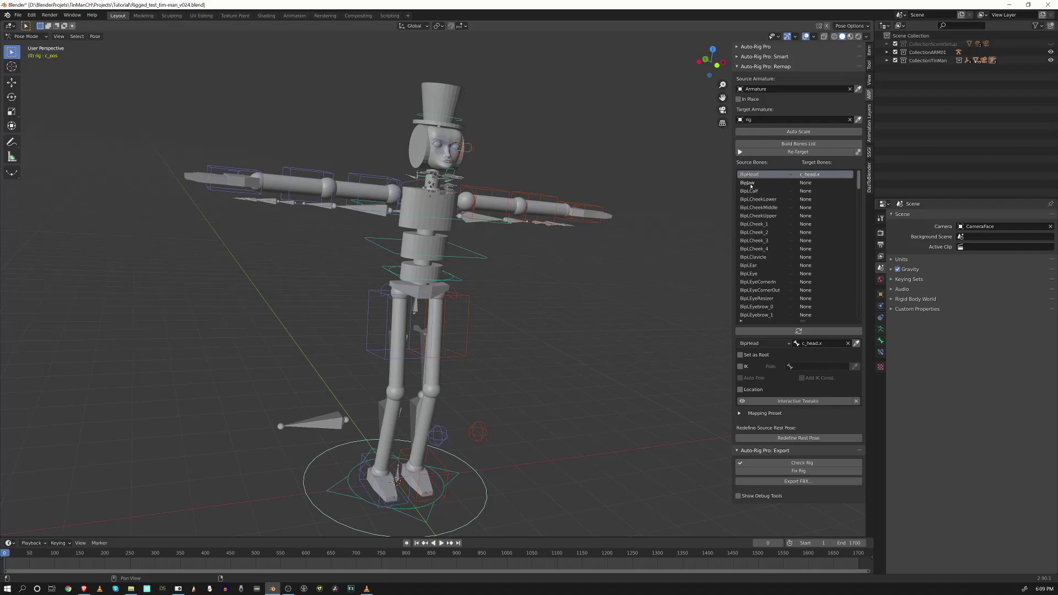
Test-rotate the tin man's jaw control without keeping the rotation, and map source bone BipJaw to c_jawbone.x.
{"action": "left_click", "coordinate": [811, 183]}
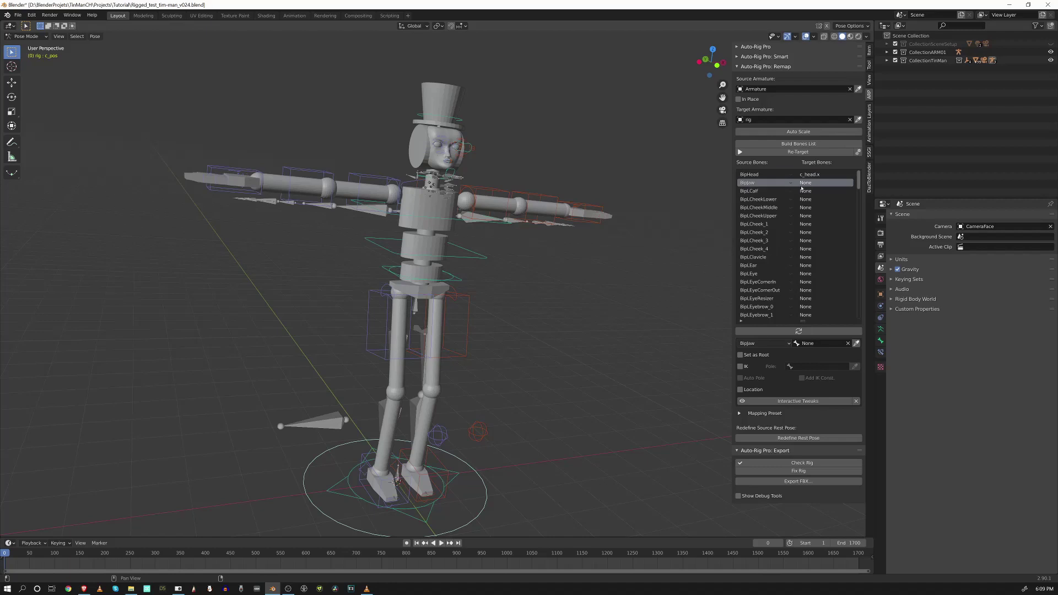
{"action": "middle_click_drag", "start_coordinate": [706, 205], "coordinate": [499, 215]}
{"action": "scroll", "coordinate": [499, 215], "scroll_direction": "up", "scroll_amount": 4}
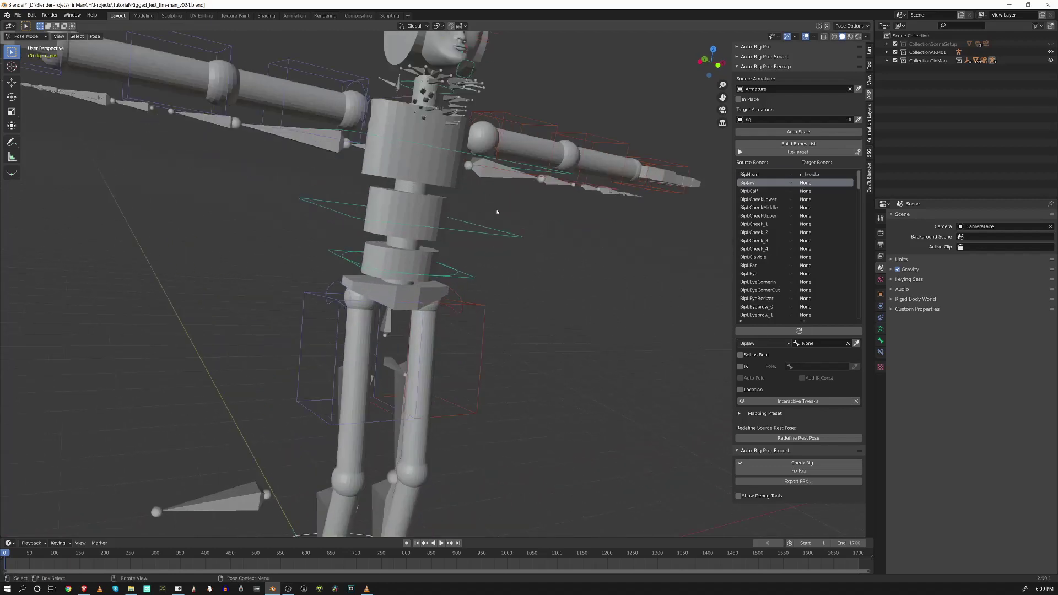
{"action": "scroll", "coordinate": [530, 331], "scroll_direction": "up", "scroll_amount": 2}
{"action": "middle_click_drag", "start_coordinate": [530, 331], "coordinate": [613, 229]}
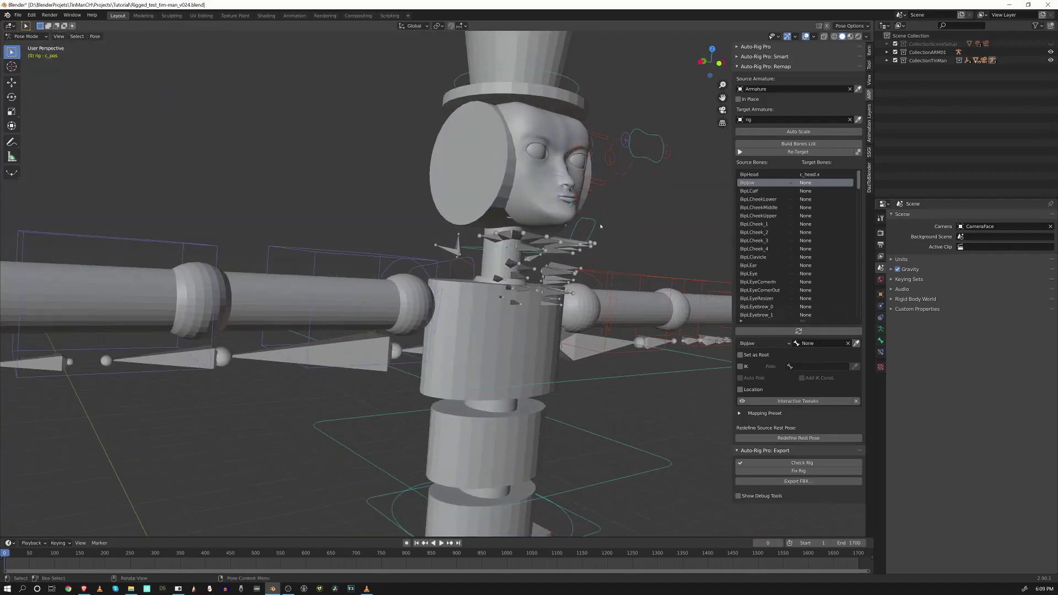
{"action": "left_click", "coordinate": [592, 223]}
{"action": "key", "text": "r"}
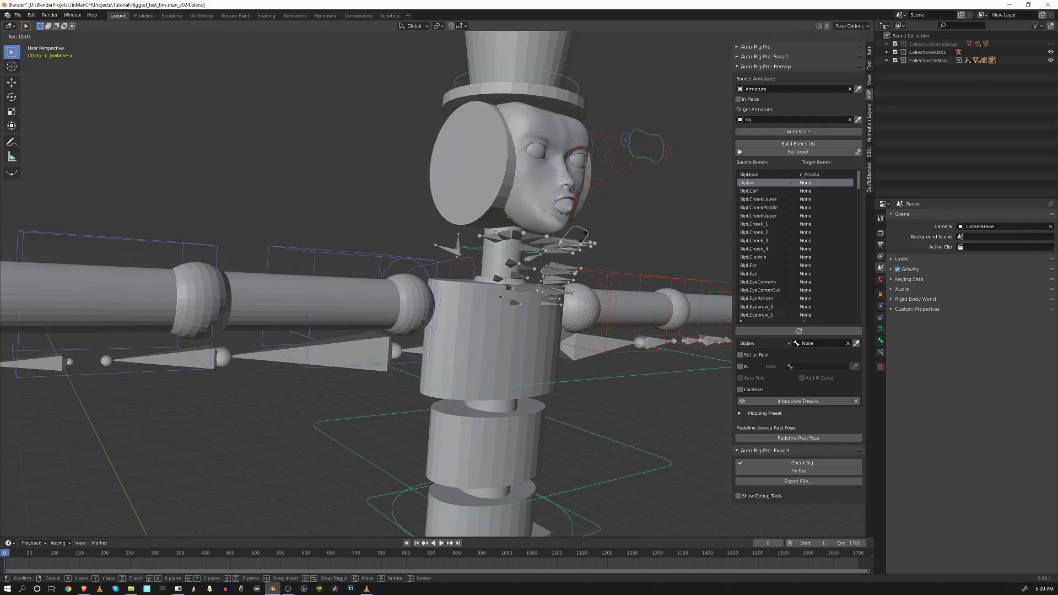
{"action": "left_click", "coordinate": [606, 249]}
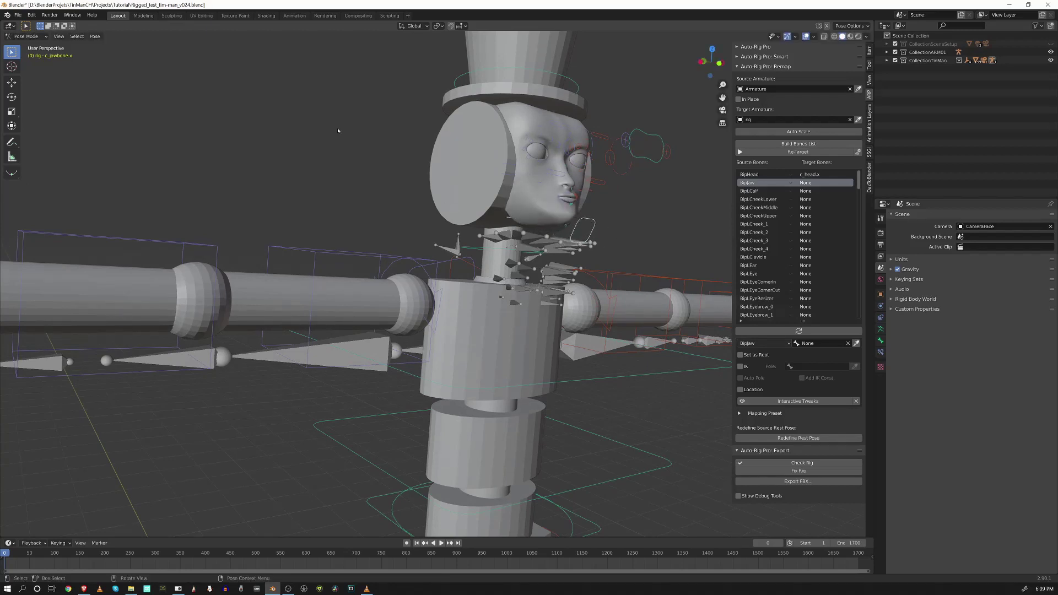
{"action": "scroll", "coordinate": [617, 198], "scroll_direction": "down", "scroll_amount": 4}
{"action": "scroll", "coordinate": [619, 206], "scroll_direction": "up", "scroll_amount": 5}
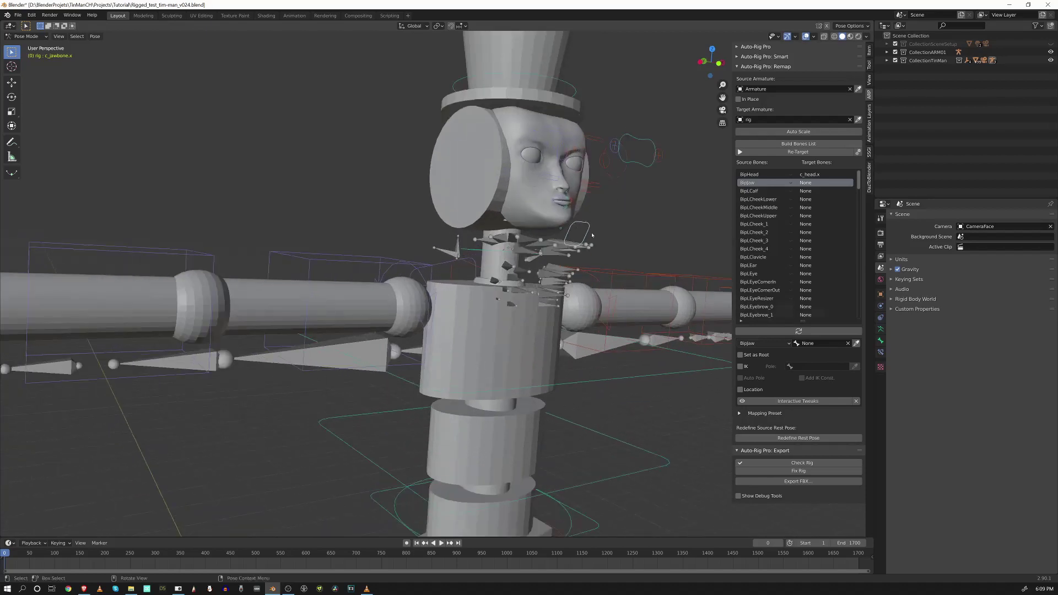
{"action": "middle_click_drag", "start_coordinate": [619, 206], "coordinate": [789, 318], "text": "shift"}
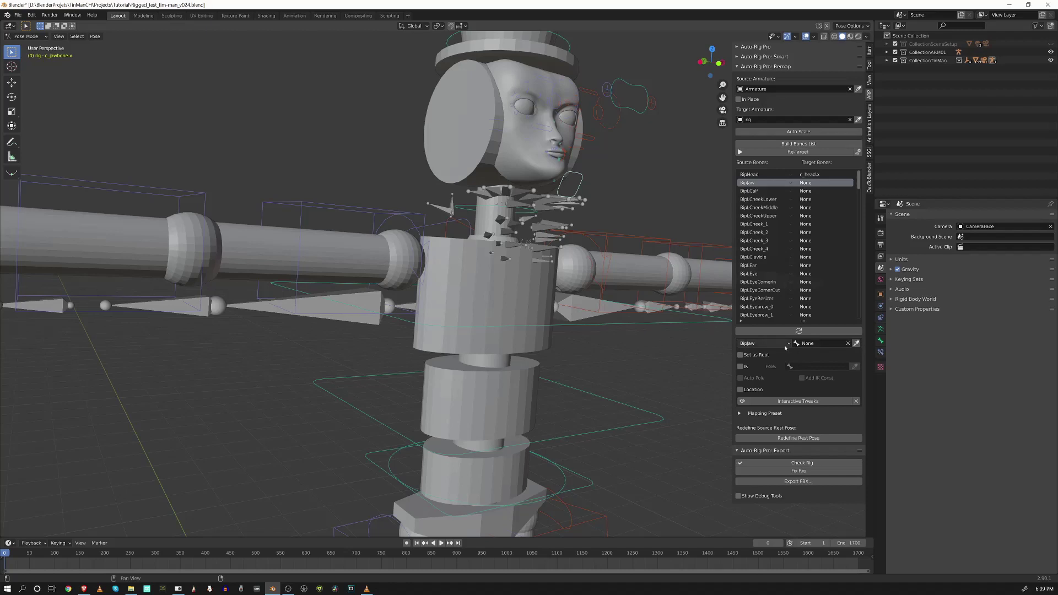
{"action": "left_click", "coordinate": [857, 344]}
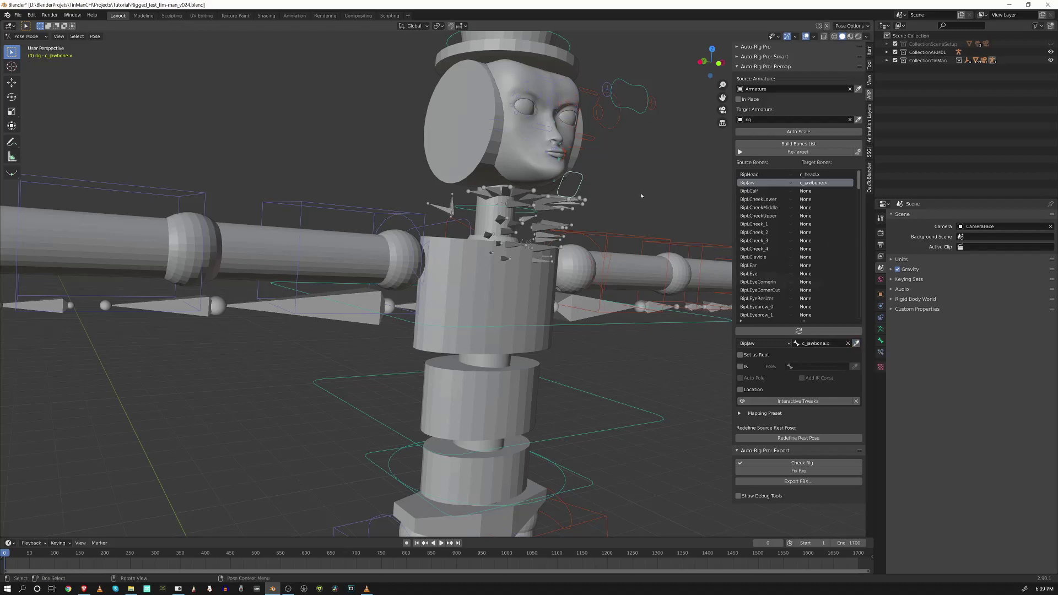
Map source bone BipRHand to the tin man's right-hand FK control, c_hand_fk.r.
{"action": "scroll", "coordinate": [604, 226], "scroll_direction": "down", "scroll_amount": 5}
{"action": "middle_click_drag", "start_coordinate": [605, 226], "coordinate": [595, 257]}
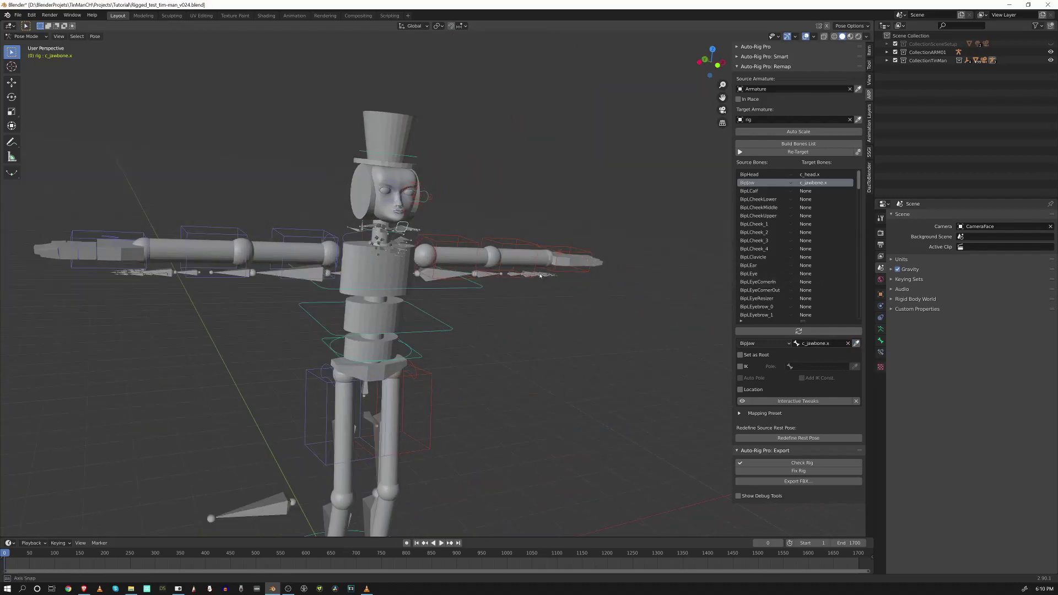
{"action": "left_click", "coordinate": [587, 254]}
{"action": "left_click_drag", "start_coordinate": [859, 184], "coordinate": [860, 204]}
{"action": "left_click_drag", "start_coordinate": [860, 206], "coordinate": [865, 238]}
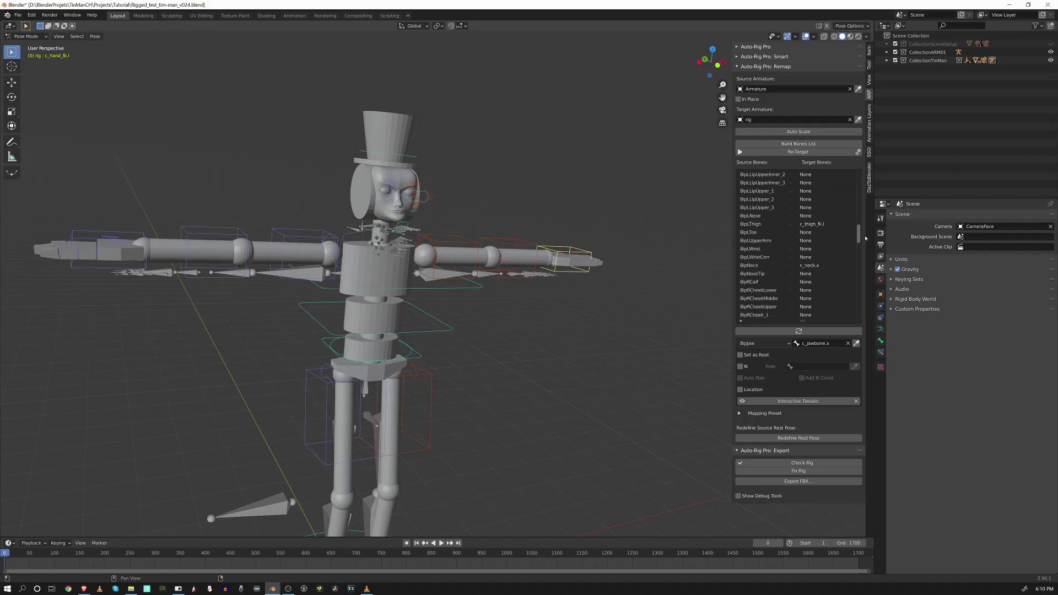
{"action": "left_click_drag", "start_coordinate": [865, 238], "coordinate": [861, 283]}
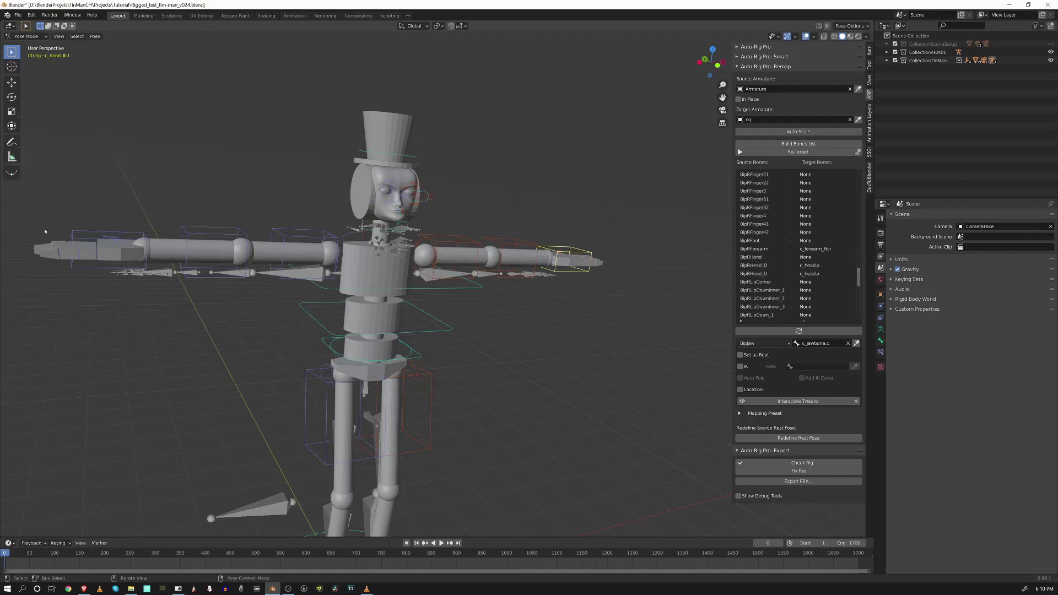
{"action": "left_click", "coordinate": [79, 232]}
{"action": "left_click", "coordinate": [761, 258]}
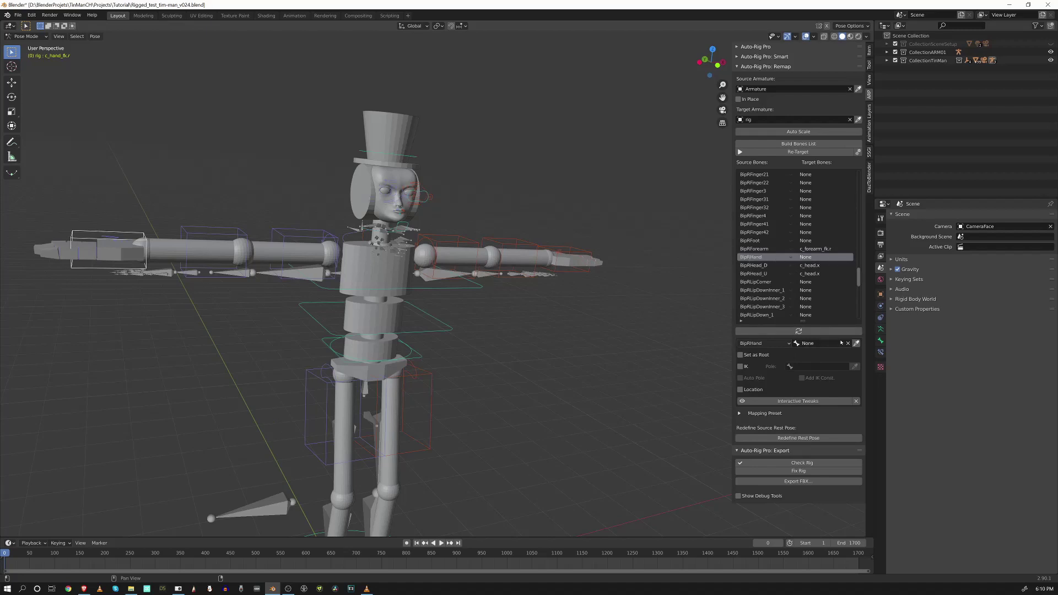
{"action": "left_click", "coordinate": [856, 343]}
Map source bone BipRoot to the pelvis control c_root_master.x and enable Set as Root for it.
{"action": "left_click_drag", "start_coordinate": [862, 282], "coordinate": [858, 308]}
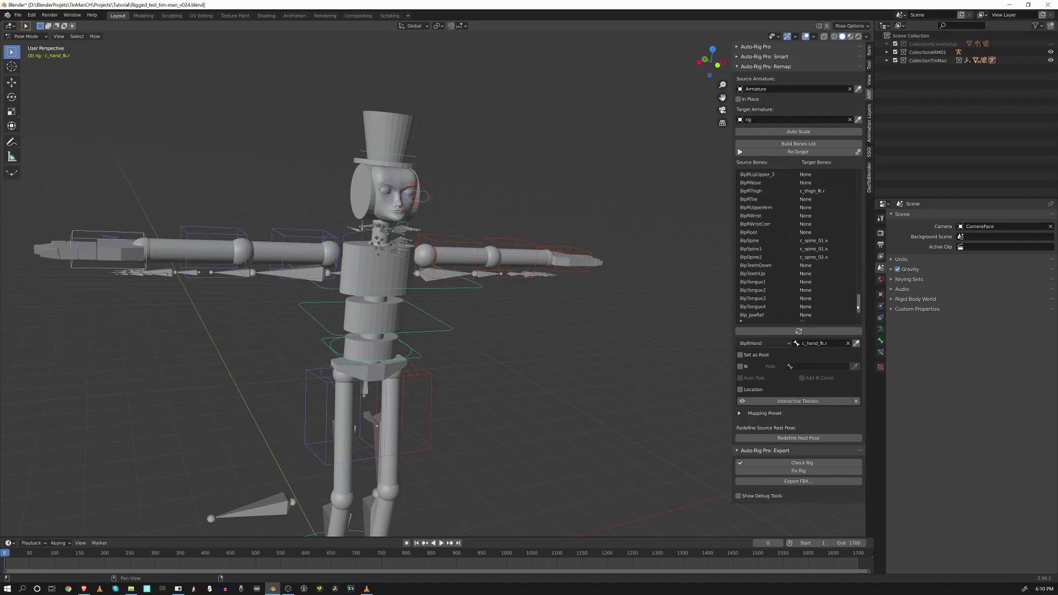
{"action": "left_click", "coordinate": [813, 234]}
{"action": "middle_click_drag", "start_coordinate": [463, 368], "coordinate": [423, 362]}
{"action": "left_click", "coordinate": [422, 361]}
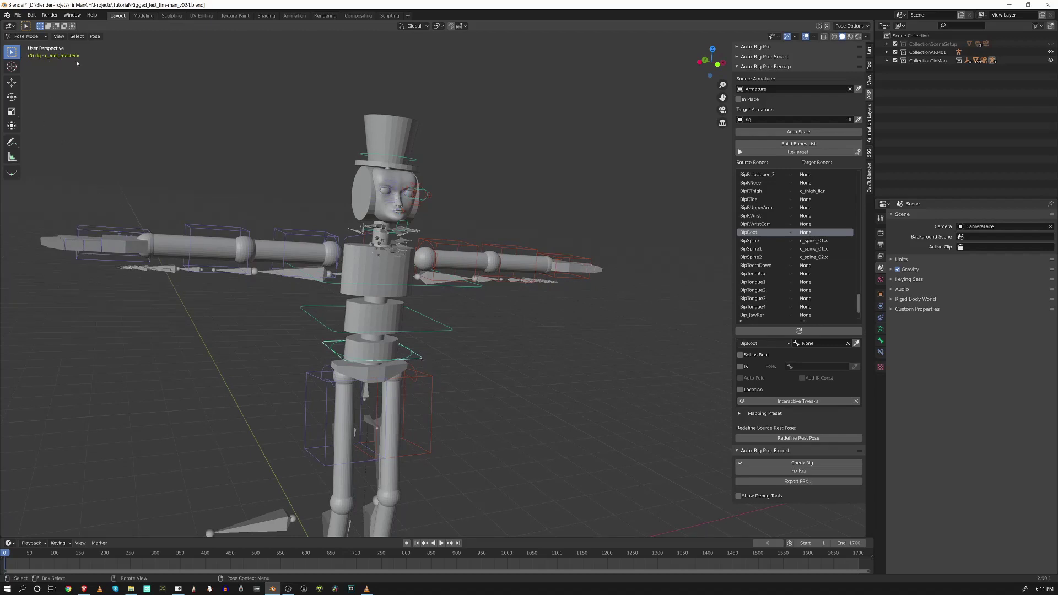
{"action": "scroll", "coordinate": [468, 392], "scroll_direction": "down", "scroll_amount": 3}
{"action": "middle_click_drag", "start_coordinate": [467, 392], "coordinate": [449, 313]}
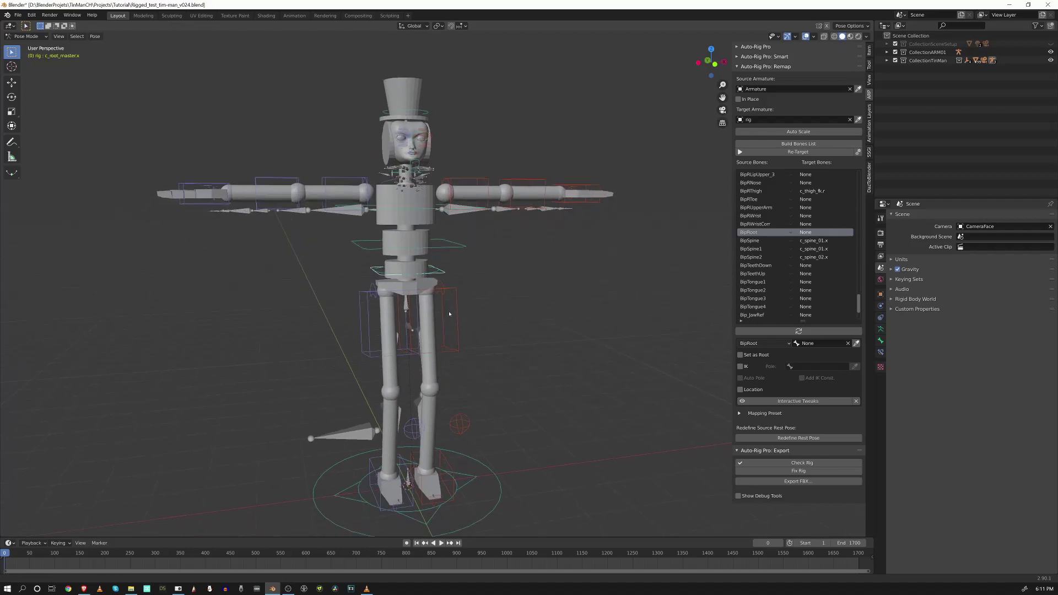
{"action": "key", "text": "g"}
{"action": "key", "text": "Escape"}
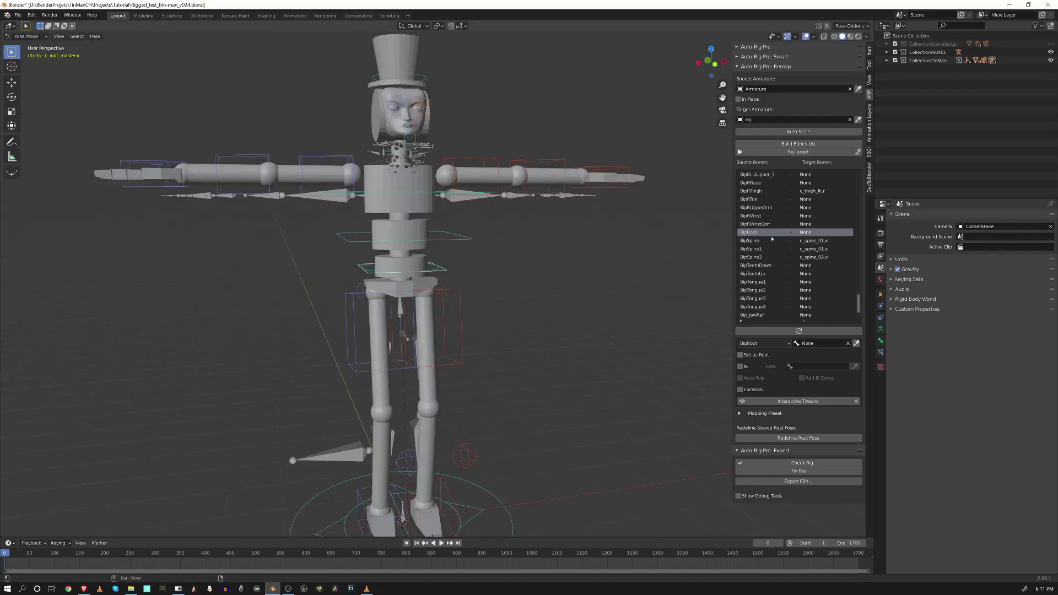
{"action": "left_click", "coordinate": [856, 343]}
{"action": "left_click", "coordinate": [739, 356]}
Map source bone BipRFoot to the right-foot control c_foot_ik.r and enable IK for it.
{"action": "scroll", "coordinate": [650, 316], "scroll_direction": "down", "scroll_amount": 1}
{"action": "scroll", "coordinate": [847, 254], "scroll_direction": "down", "scroll_amount": 6}
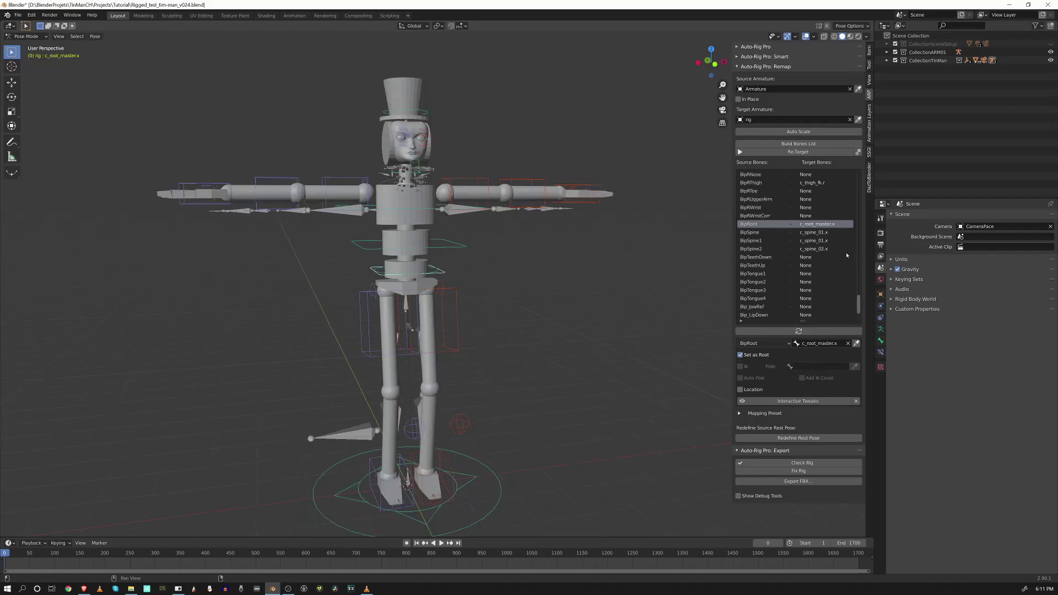
{"action": "scroll", "coordinate": [842, 260], "scroll_direction": "up", "scroll_amount": 17}
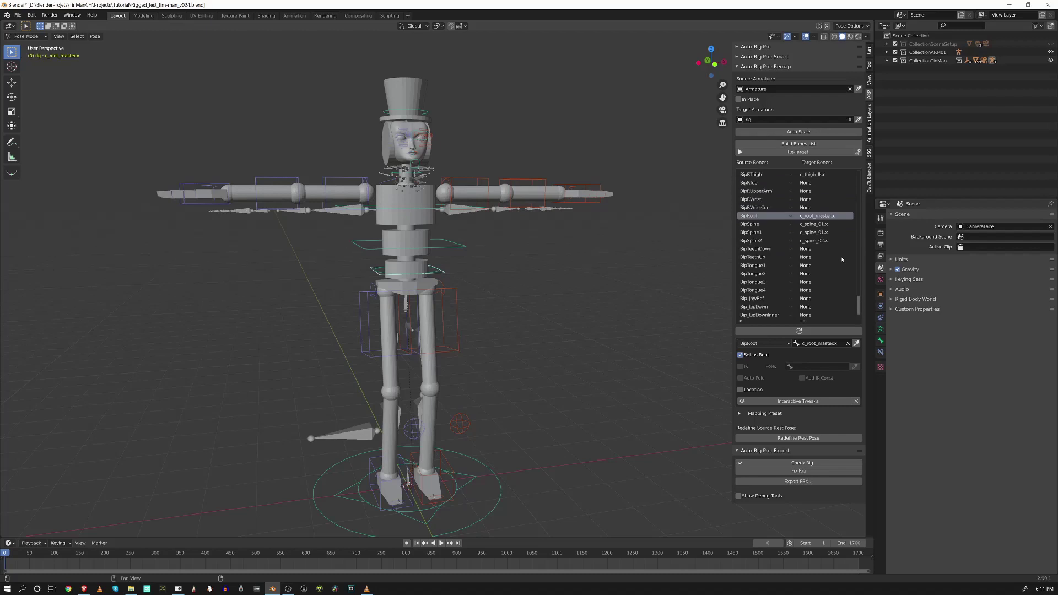
{"action": "scroll", "coordinate": [838, 240], "scroll_direction": "up", "scroll_amount": 8}
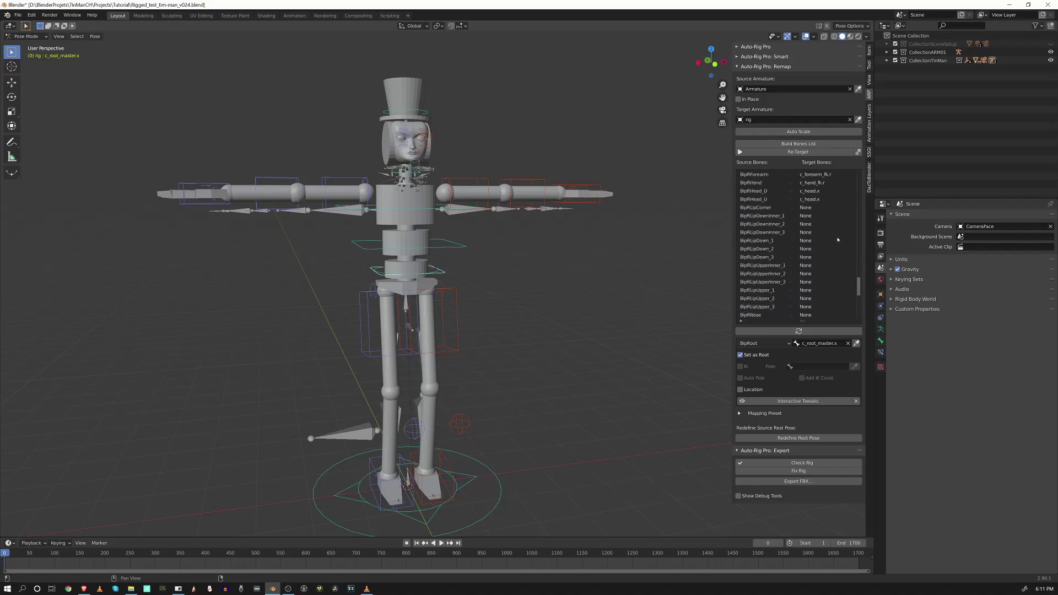
{"action": "scroll", "coordinate": [824, 234], "scroll_direction": "up", "scroll_amount": 1}
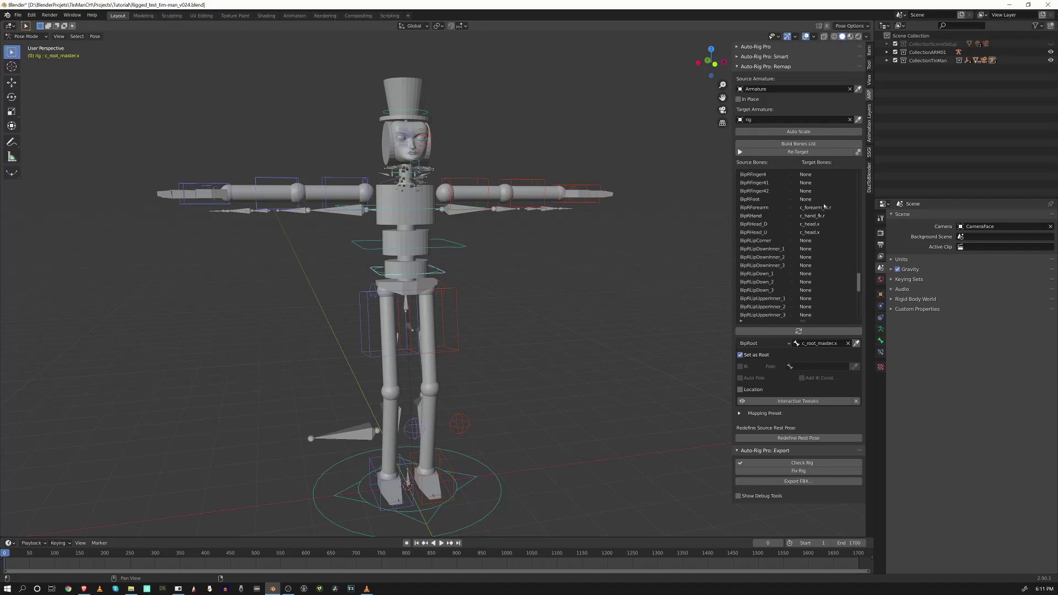
{"action": "left_click", "coordinate": [749, 200]}
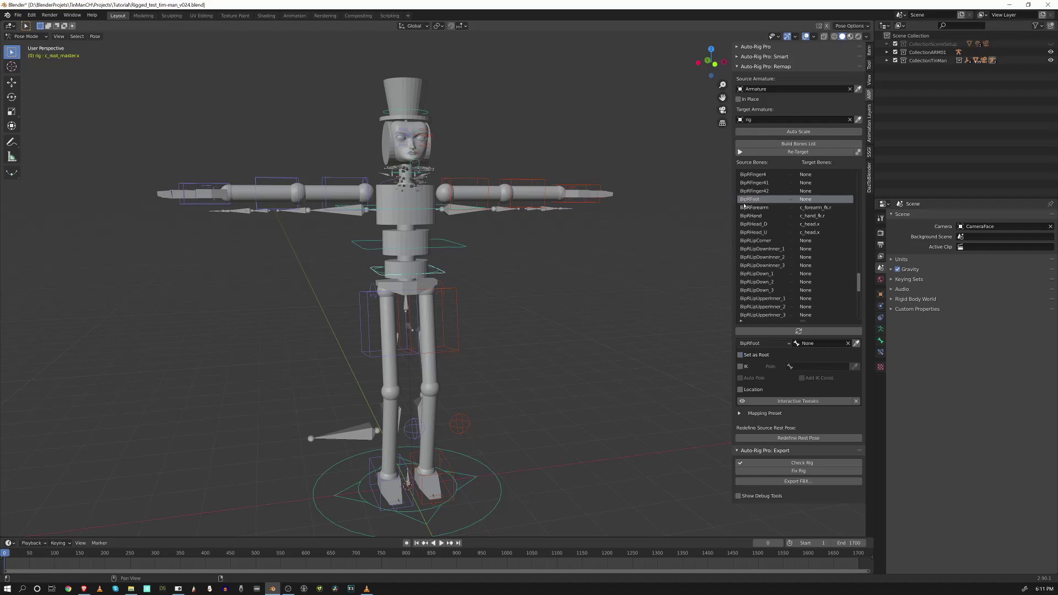
{"action": "middle_click_drag", "start_coordinate": [429, 456], "coordinate": [381, 404]}
{"action": "left_click", "coordinate": [381, 404]}
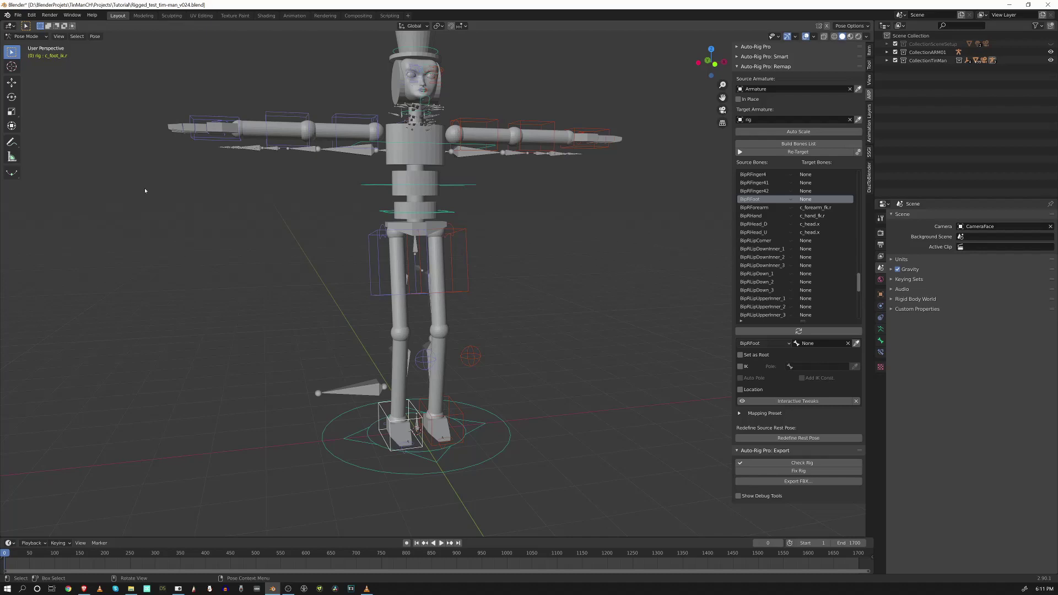
{"action": "left_click", "coordinate": [856, 343]}
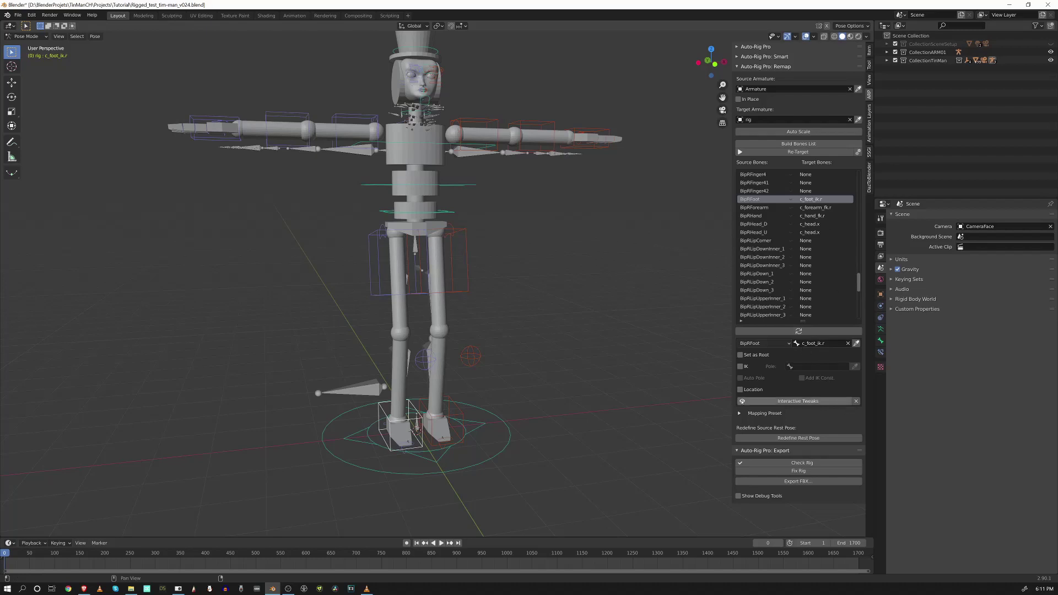
{"action": "left_click", "coordinate": [741, 366]}
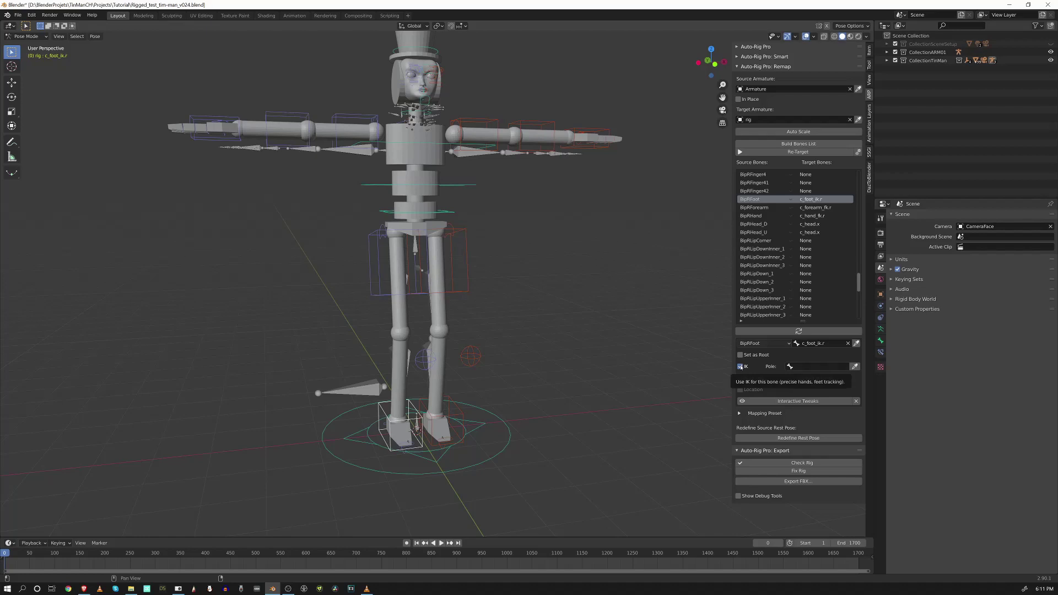
{"action": "middle_click_drag", "start_coordinate": [557, 364], "coordinate": [496, 352]}
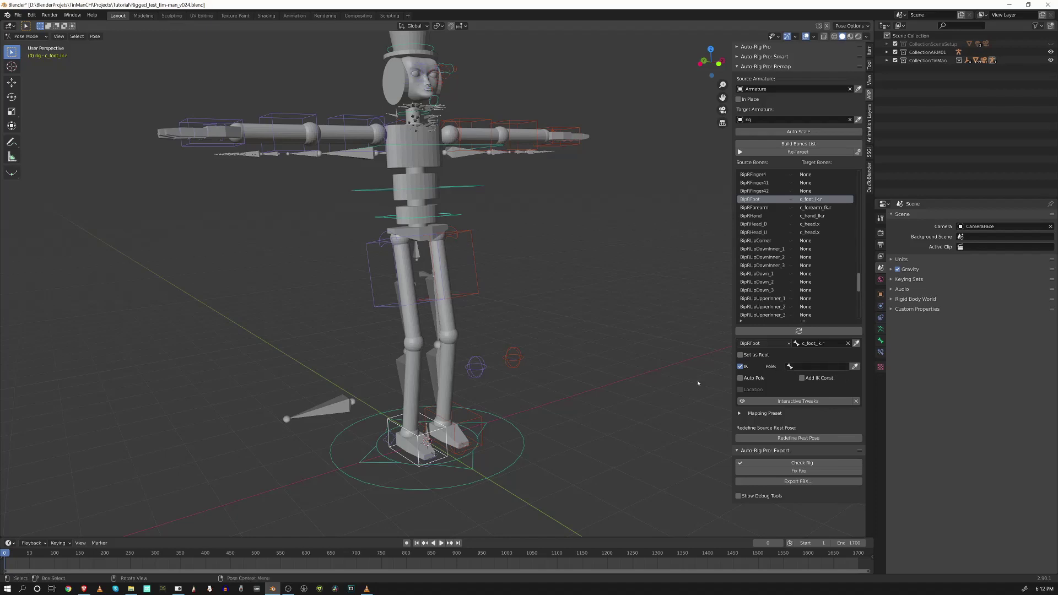
Assign the right-leg pole control c_leg_pole.r as the IK pole for source bone BipRFoot.
{"action": "middle_click_drag", "start_coordinate": [670, 369], "coordinate": [569, 360]}
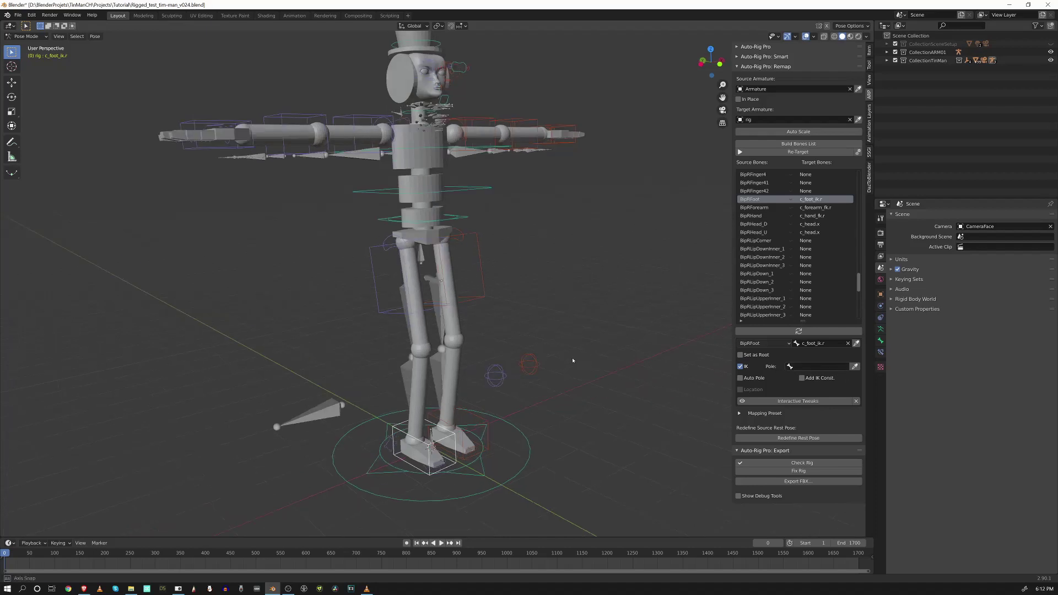
{"action": "left_click", "coordinate": [503, 376]}
{"action": "left_click", "coordinate": [855, 366]}
Lower the tin man's pelvis control c_root_master.x to test how the IK legs bend.
{"action": "middle_click_drag", "start_coordinate": [512, 360], "coordinate": [356, 279]}
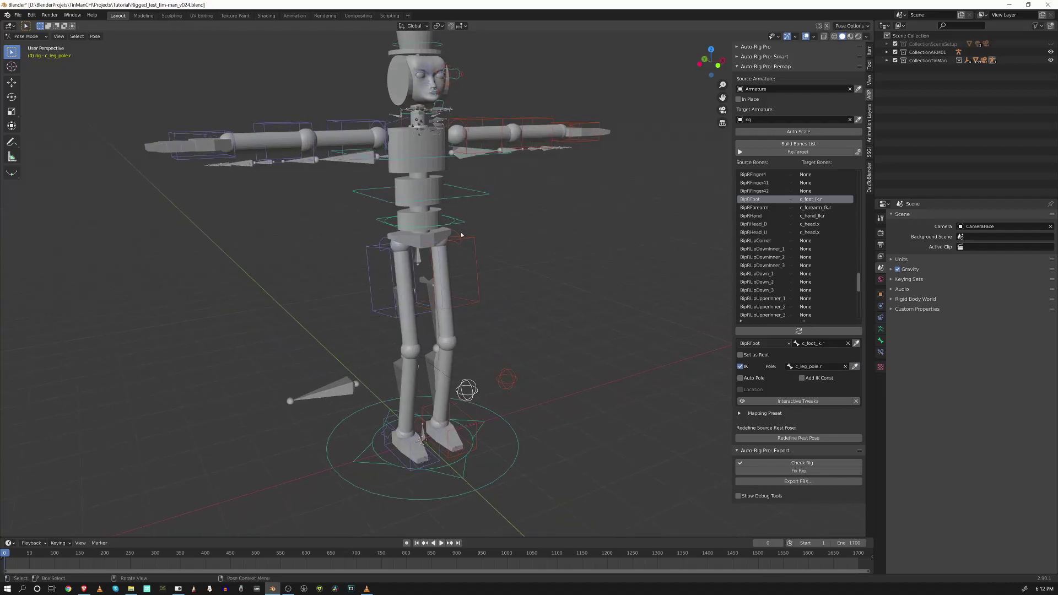
{"action": "left_click", "coordinate": [419, 227]}
{"action": "key", "text": "g"}
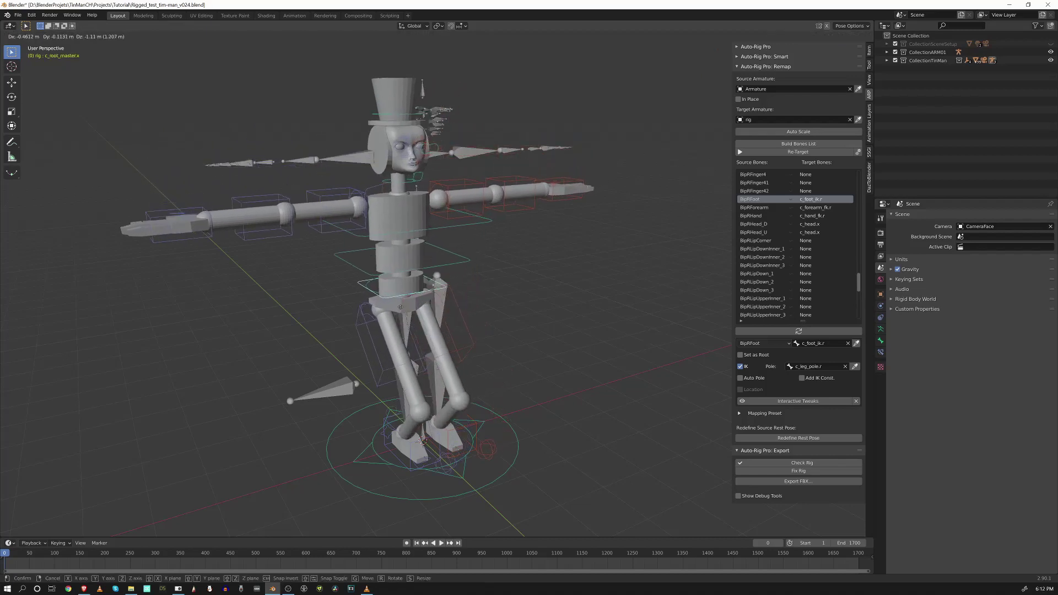
{"action": "left_click", "coordinate": [405, 397]}
{"action": "middle_click_drag", "start_coordinate": [405, 397], "coordinate": [376, 439]}
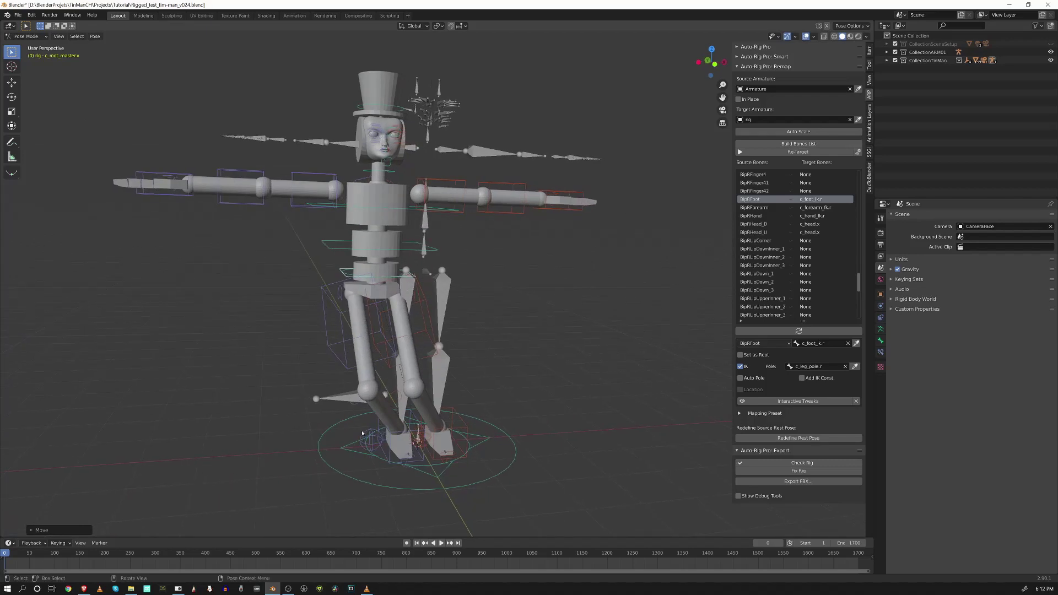
Test-move the right-leg pole control c_leg_pole.r and reset its Z location to 0.
{"action": "left_click", "coordinate": [365, 436]}
{"action": "left_click", "coordinate": [12, 83]}
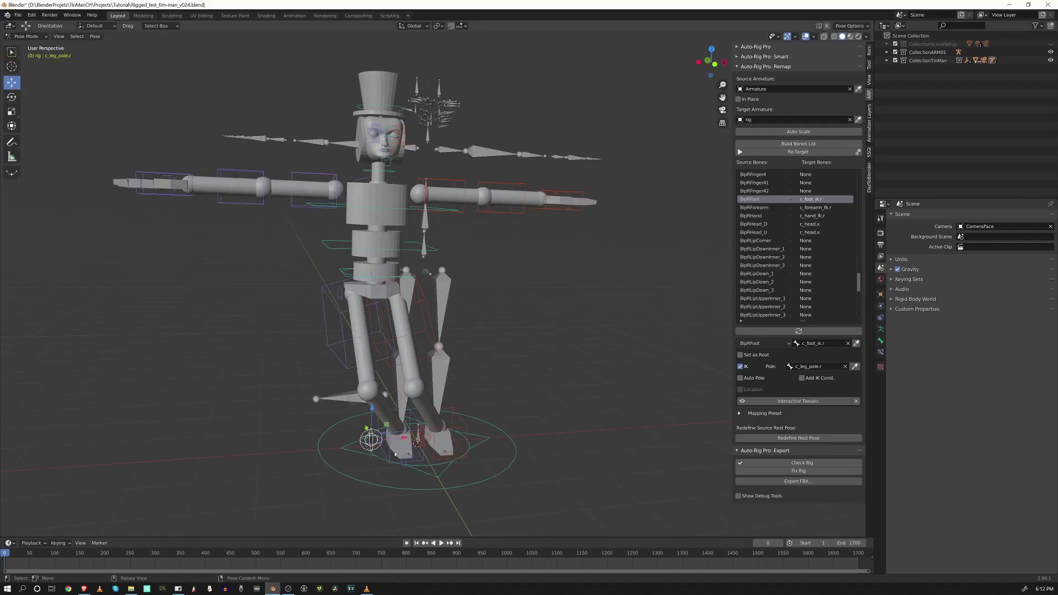
{"action": "mouse_move", "coordinate": [404, 438]}
{"action": "left_mouse_down"}
{"action": "mouse_move", "coordinate": [339, 438]}
{"action": "mouse_move", "coordinate": [501, 432]}
{"action": "mouse_move", "coordinate": [378, 427]}
{"action": "mouse_move", "coordinate": [418, 426]}
{"action": "left_mouse_up"}
{"action": "left_click", "coordinate": [870, 50]}
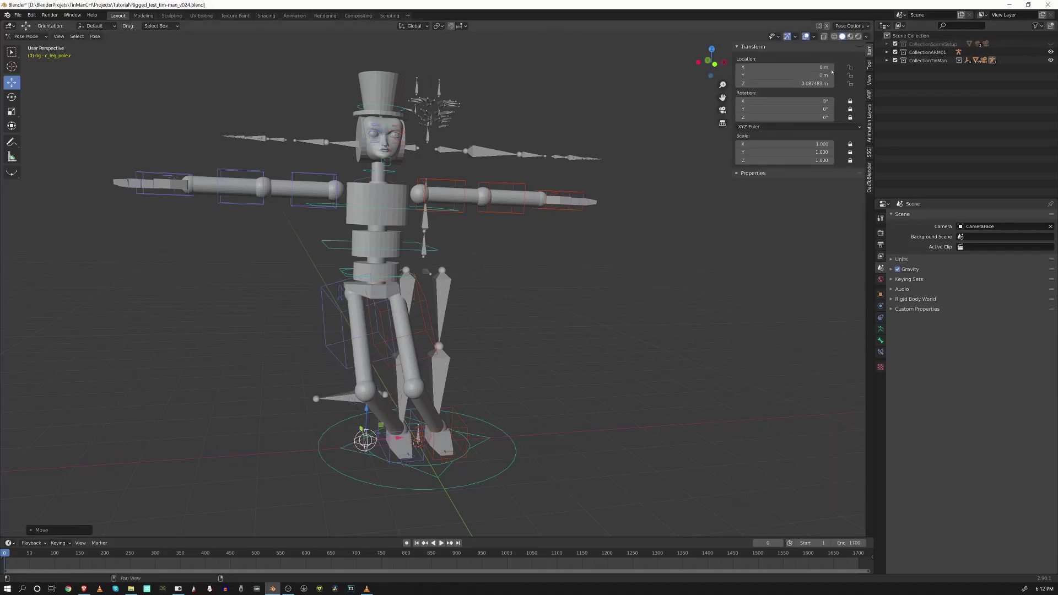
{"action": "left_click", "coordinate": [805, 84]}
{"action": "type", "text": "0"}
{"action": "key", "text": "Return"}
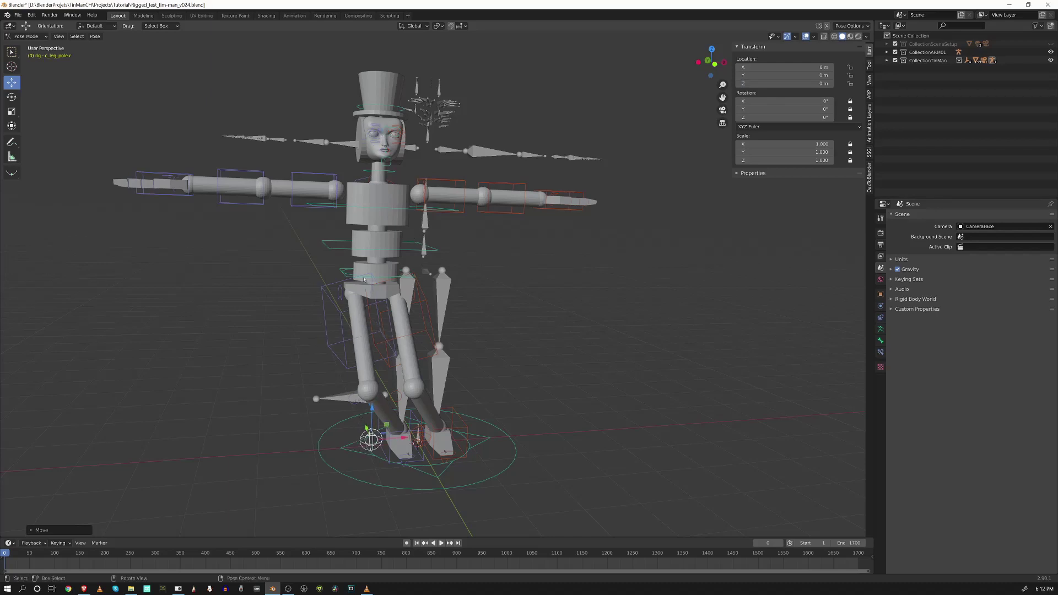
Reset the pelvis control c_root_master.x to location 0 on X, Y and Z.
{"action": "left_click", "coordinate": [340, 270]}
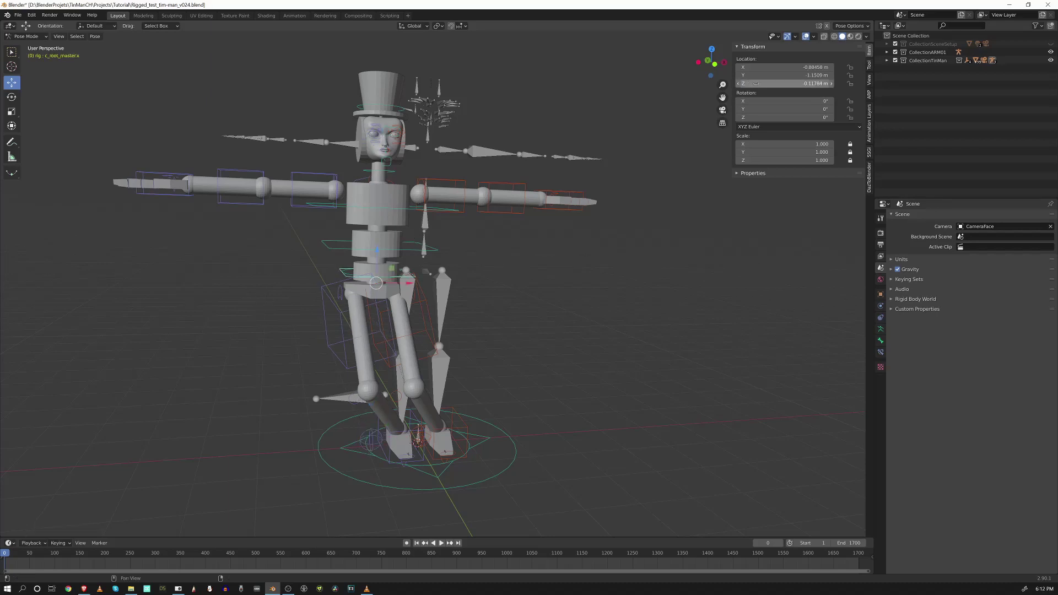
{"action": "left_click_drag", "start_coordinate": [788, 68], "coordinate": [788, 84]}
{"action": "type", "text": "0"}
{"action": "key", "text": "Return"}
{"action": "middle_click_drag", "start_coordinate": [496, 309], "coordinate": [532, 312]}
Map source bone BipLHand to the tin man's left-hand FK control, c_hand_fk.l.
{"action": "left_click", "coordinate": [869, 94]}
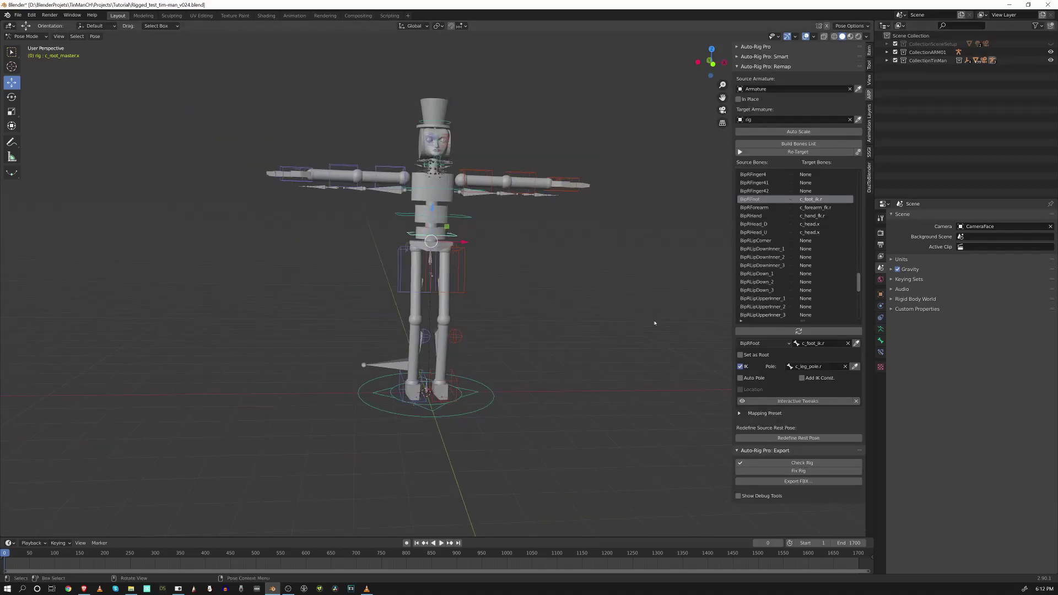
{"action": "scroll", "coordinate": [553, 236], "scroll_direction": "up", "scroll_amount": 3}
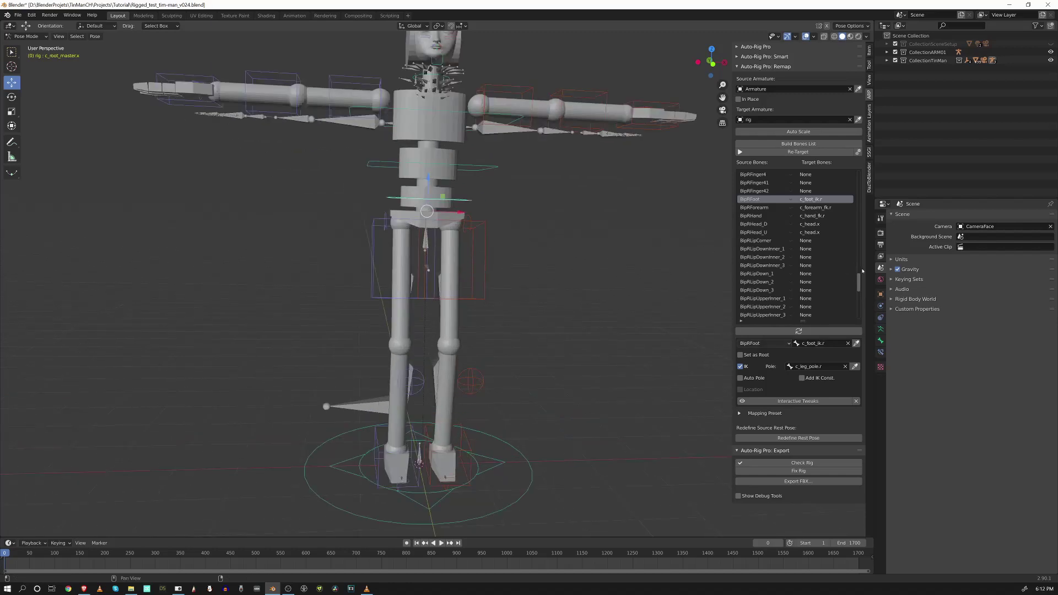
{"action": "left_click_drag", "start_coordinate": [859, 280], "coordinate": [865, 165]}
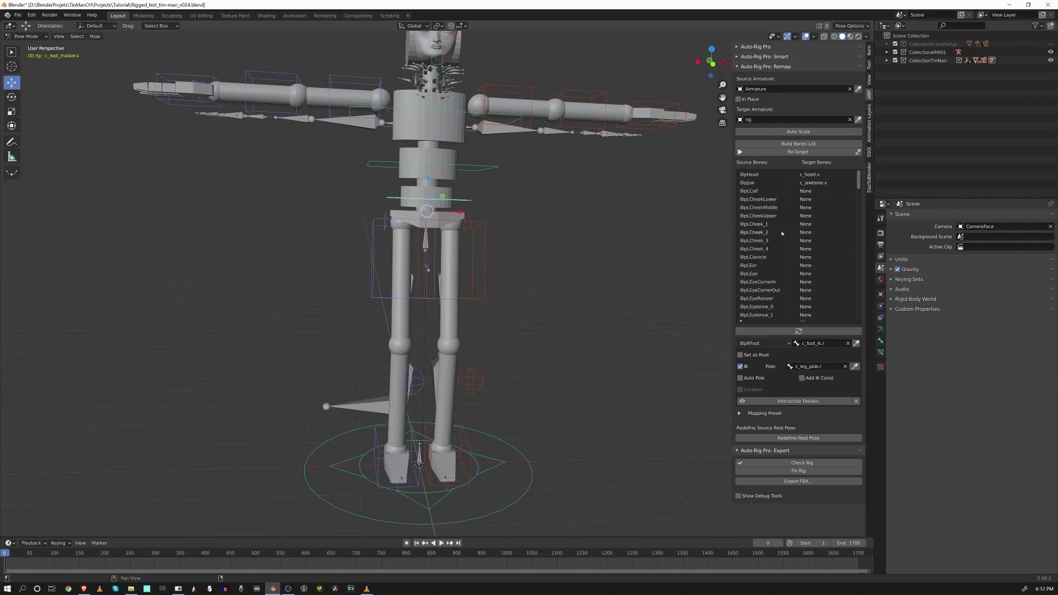
{"action": "left_click_drag", "start_coordinate": [861, 183], "coordinate": [863, 208]}
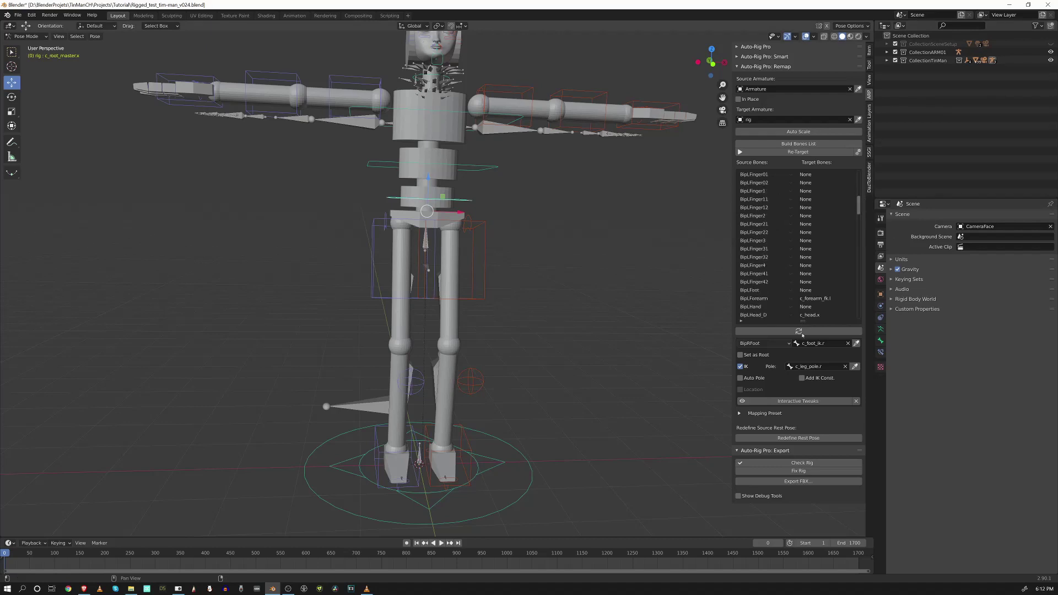
{"action": "left_click", "coordinate": [805, 306]}
{"action": "middle_click_drag", "start_coordinate": [657, 215], "coordinate": [650, 147]}
{"action": "left_click", "coordinate": [654, 145]}
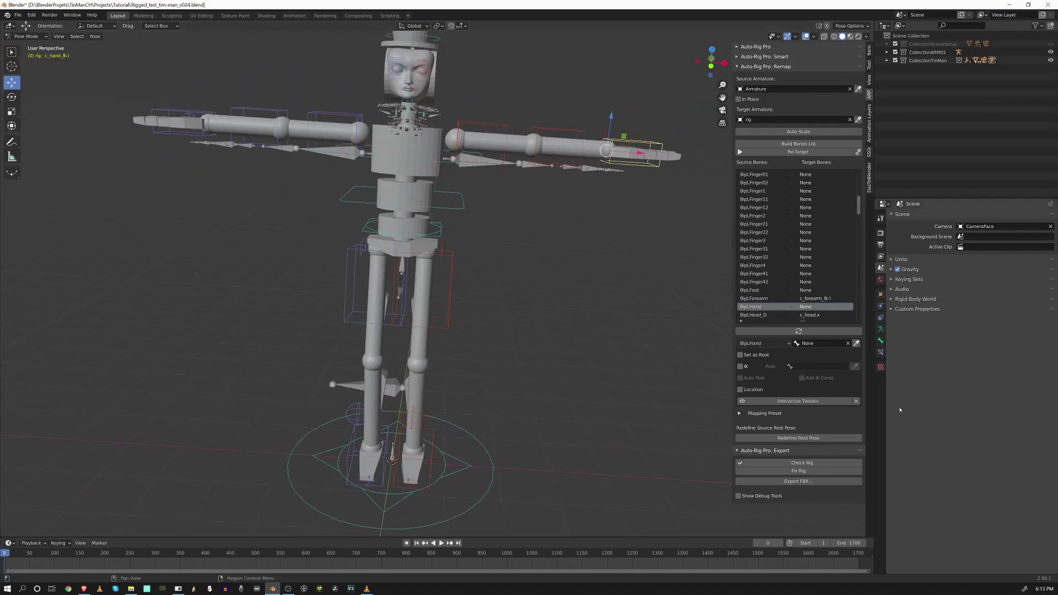
{"action": "left_click", "coordinate": [856, 342]}
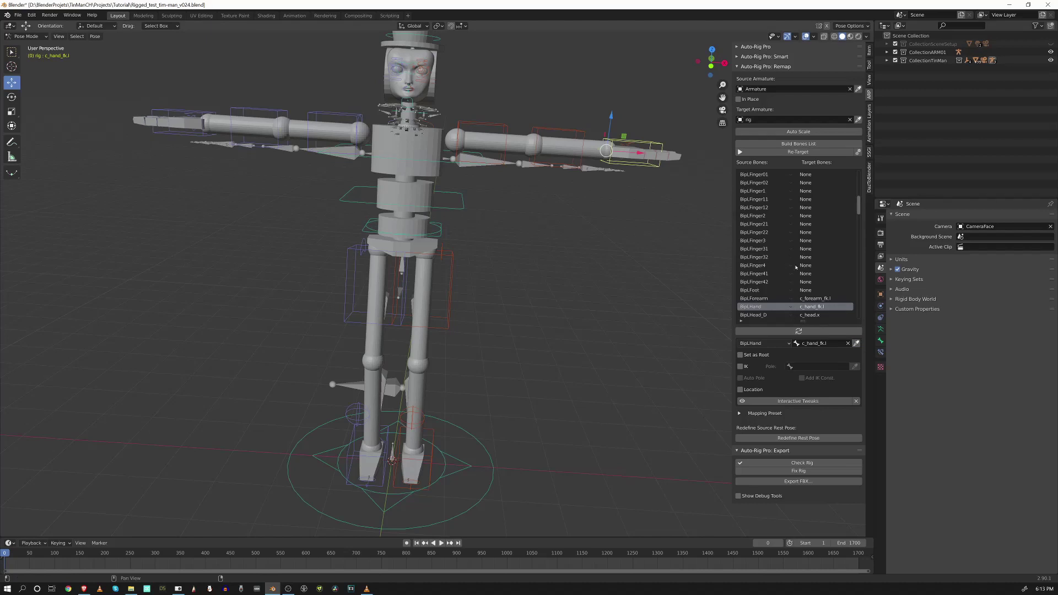
Map source bone BipLFoot to c_foot_ik.l, enabling IK with c_leg_pole.l as the pole.
{"action": "mouse_move", "coordinate": [859, 210]}
{"action": "left_mouse_down"}
{"action": "mouse_move", "coordinate": [863, 237]}
{"action": "mouse_move", "coordinate": [864, 220]}
{"action": "left_mouse_up"}
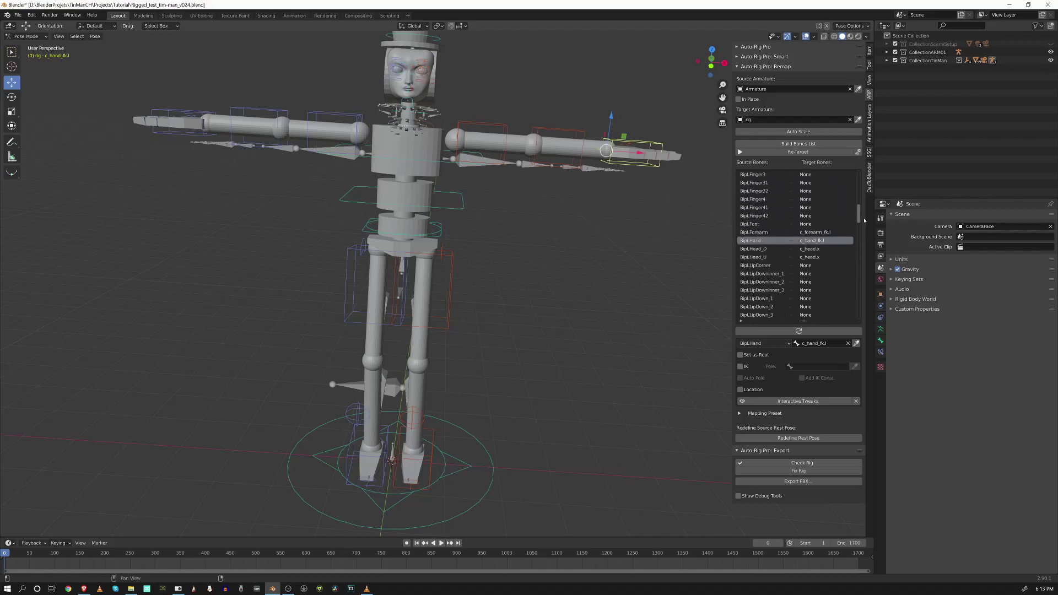
{"action": "left_click", "coordinate": [792, 225]}
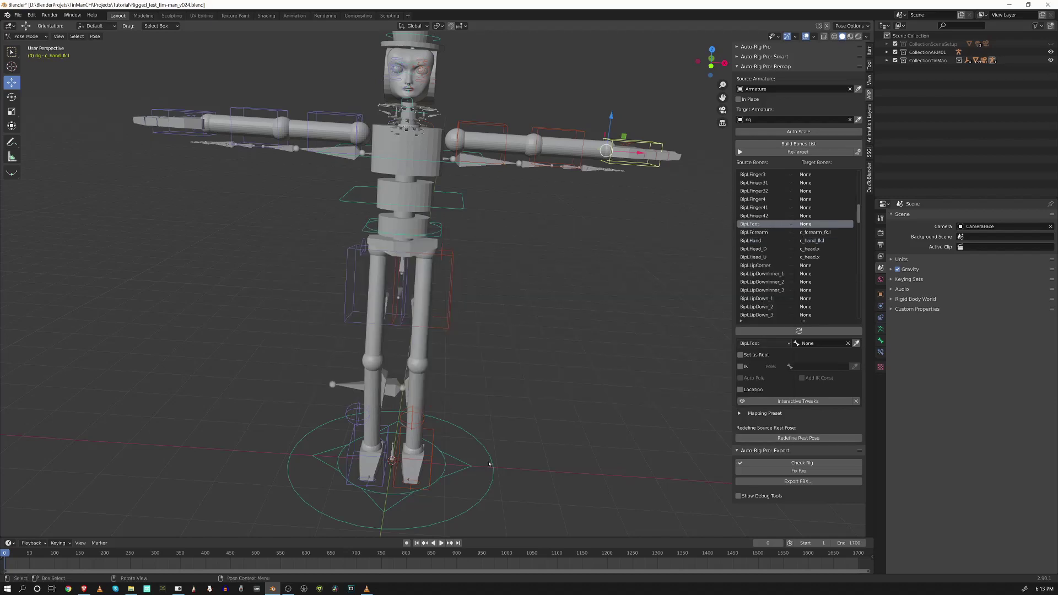
{"action": "left_click", "coordinate": [432, 443]}
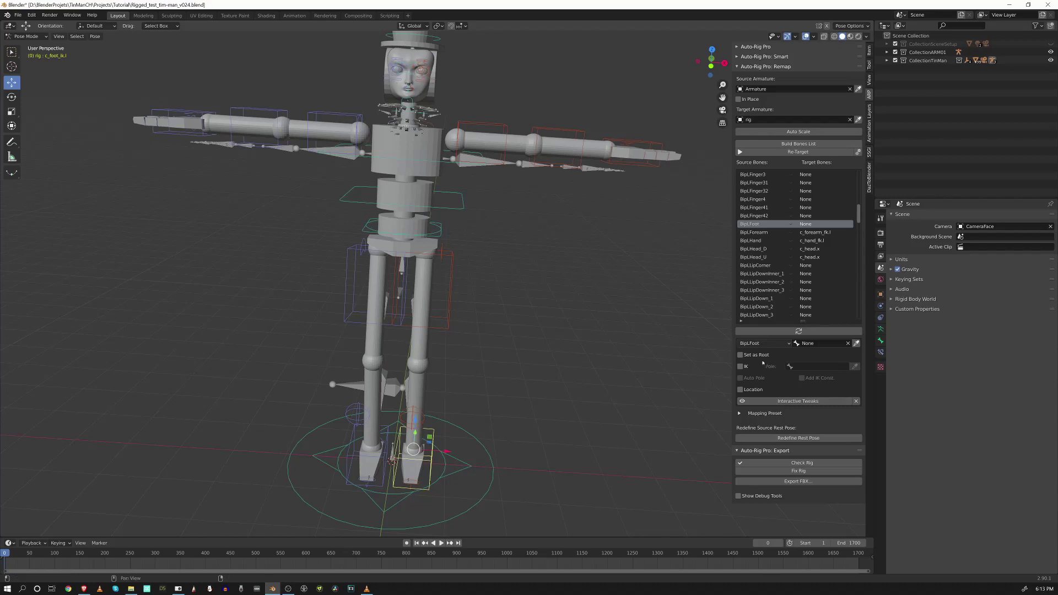
{"action": "left_click", "coordinate": [856, 343]}
{"action": "left_click", "coordinate": [740, 367]}
{"action": "mouse_move", "coordinate": [447, 447]}
{"action": "middle_mouse_down"}
{"action": "mouse_move", "coordinate": [469, 448]}
{"action": "mouse_move", "coordinate": [461, 432]}
{"action": "middle_mouse_up"}
{"action": "left_click", "coordinate": [430, 426]}
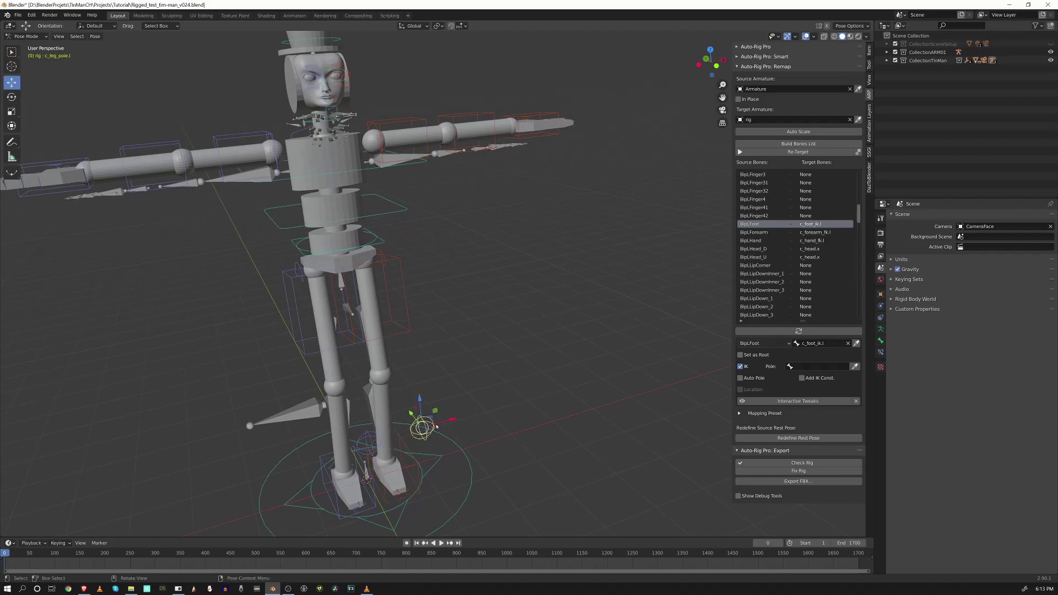
{"action": "left_click", "coordinate": [855, 366]}
Map source bone BipLClavicle to the tin man's left shoulder control, c_shoulder.l.
{"action": "scroll", "coordinate": [484, 359], "scroll_direction": "down", "scroll_amount": 5}
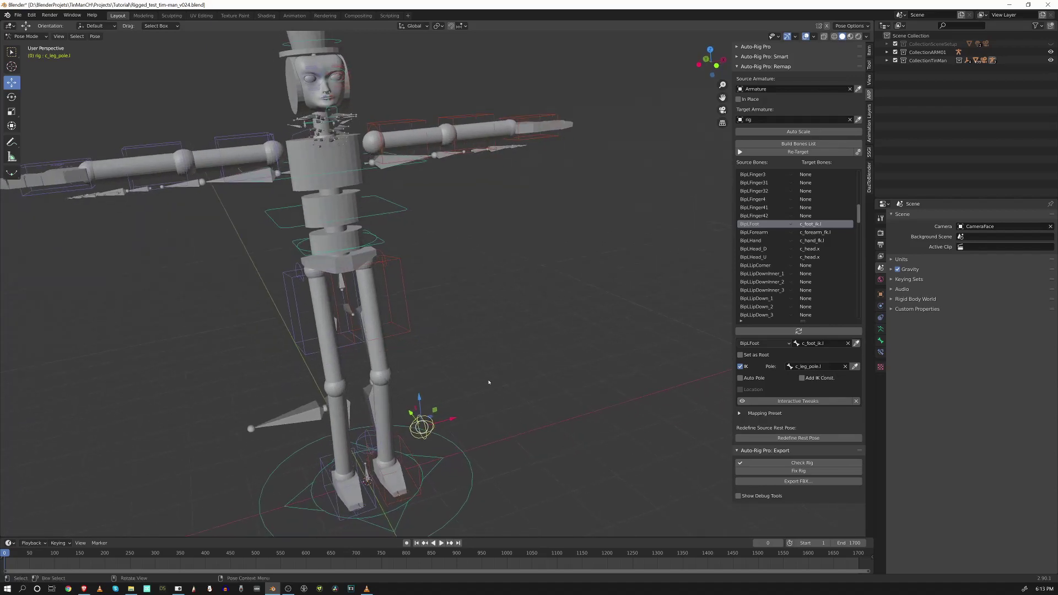
{"action": "middle_click_drag", "start_coordinate": [517, 392], "coordinate": [485, 330]}
{"action": "scroll", "coordinate": [485, 331], "scroll_direction": "up", "scroll_amount": 3}
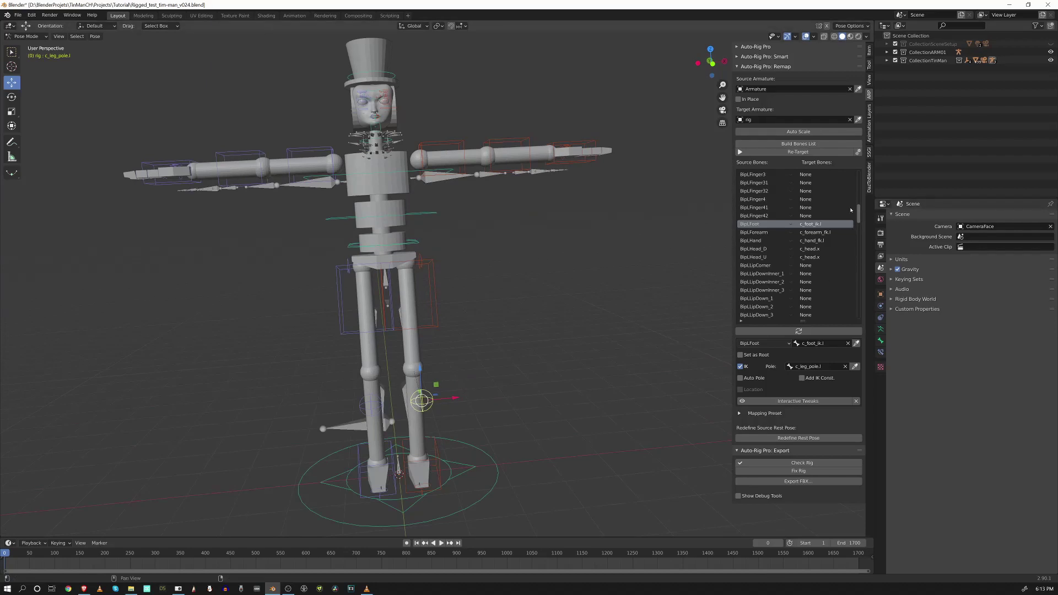
{"action": "left_click_drag", "start_coordinate": [861, 221], "coordinate": [860, 175]}
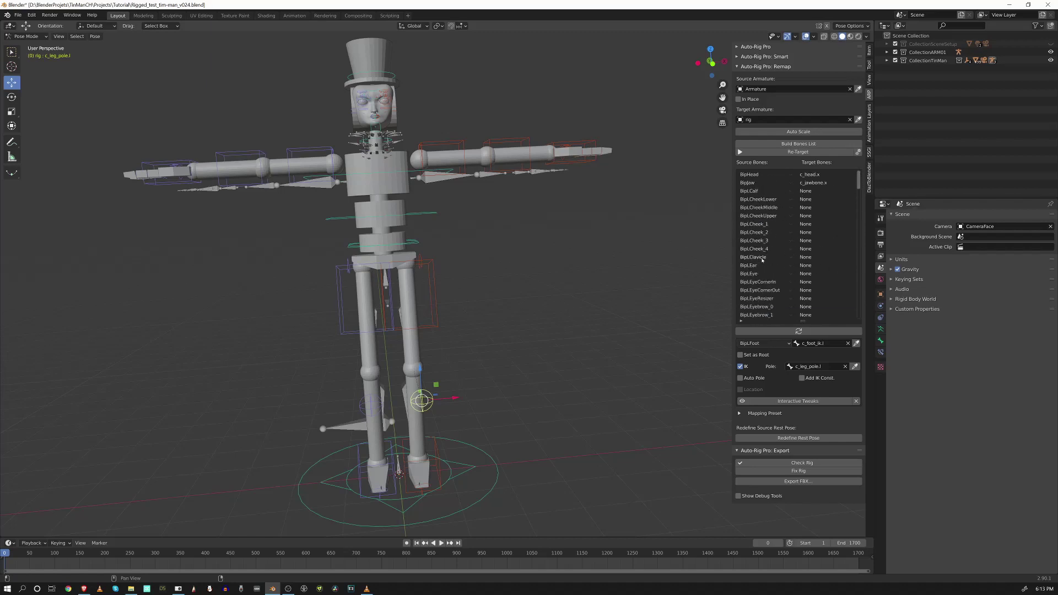
{"action": "left_click", "coordinate": [775, 258]}
{"action": "middle_click_drag", "start_coordinate": [544, 213], "coordinate": [468, 132]}
{"action": "left_click", "coordinate": [471, 188]}
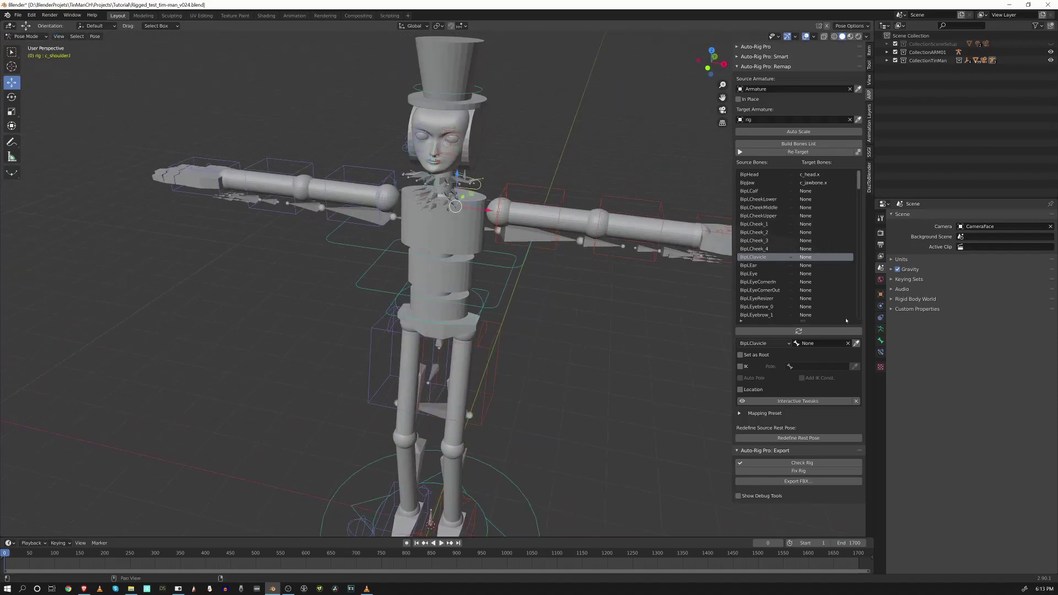
{"action": "left_click", "coordinate": [856, 342]}
Import the saved bone-mapping preset from the desktop's FaceRigSetUP folder and check the mapped bones through the end of the list.
{"action": "scroll", "coordinate": [541, 276], "scroll_direction": "down", "scroll_amount": 2}
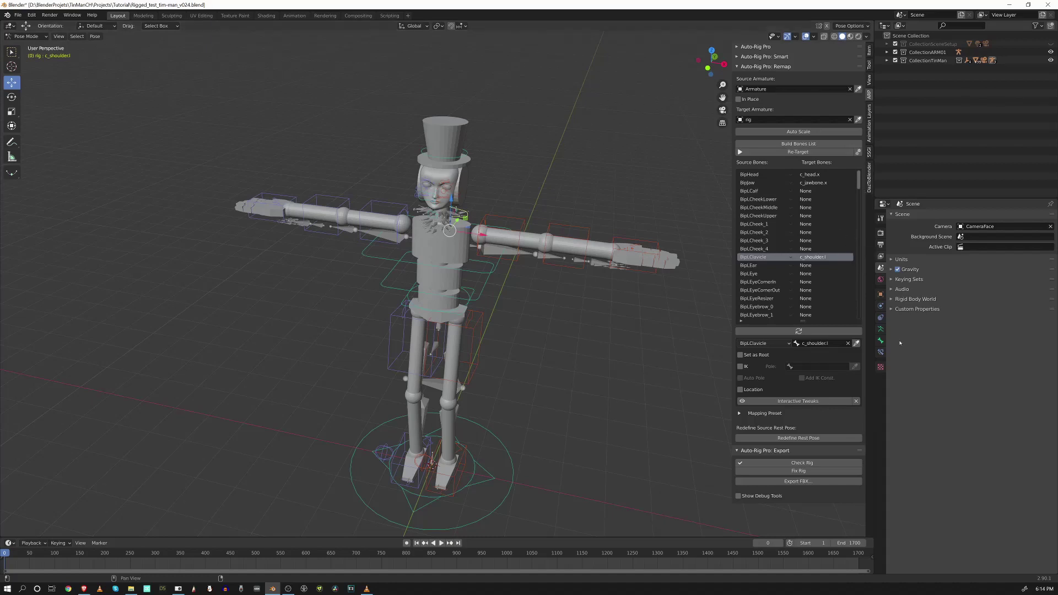
{"action": "left_click", "coordinate": [749, 414]}
{"action": "left_click", "coordinate": [859, 423]}
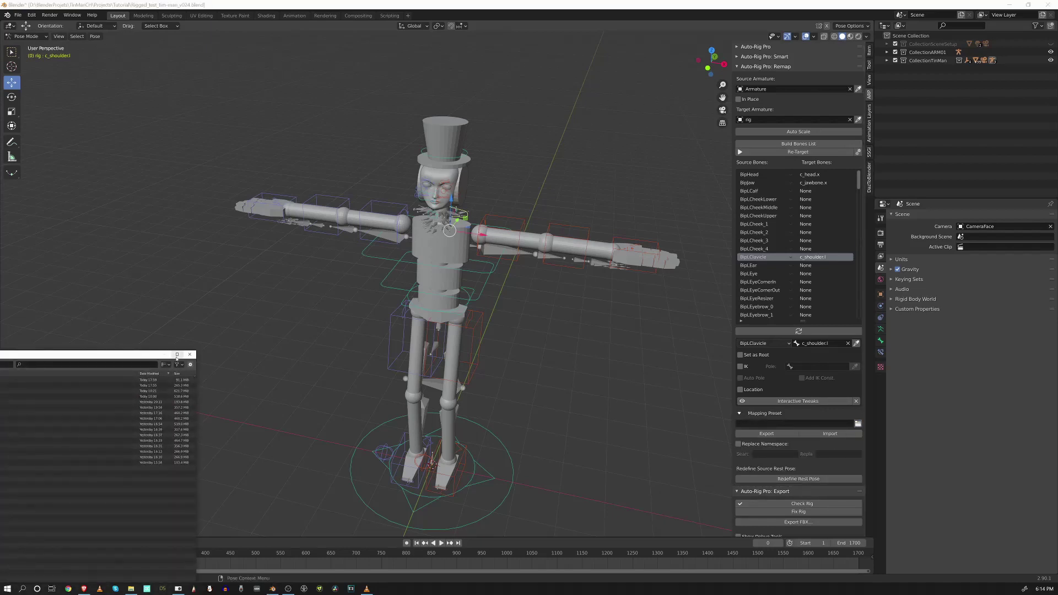
{"action": "left_click", "coordinate": [176, 355]}
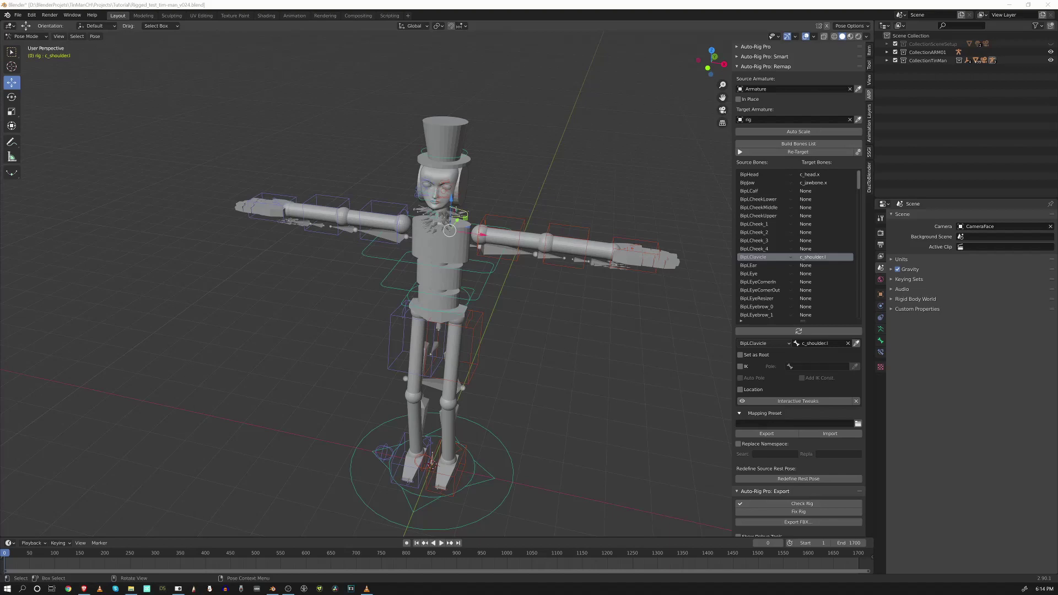
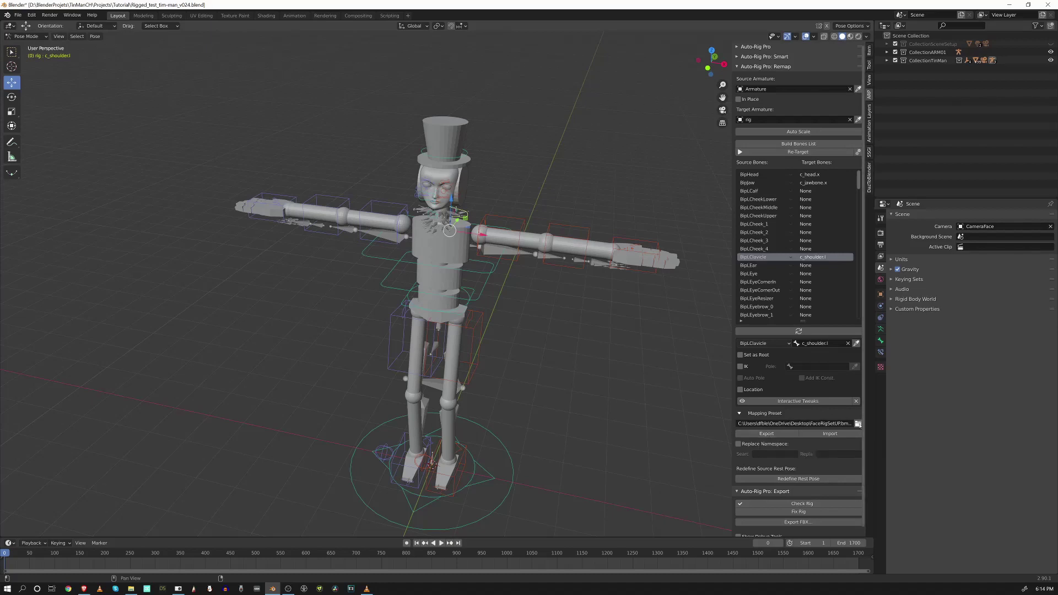
{"action": "mouse_move", "coordinate": [860, 176]}
{"action": "left_mouse_down"}
{"action": "mouse_move", "coordinate": [860, 291]}
{"action": "mouse_move", "coordinate": [859, 166]}
{"action": "left_mouse_up"}
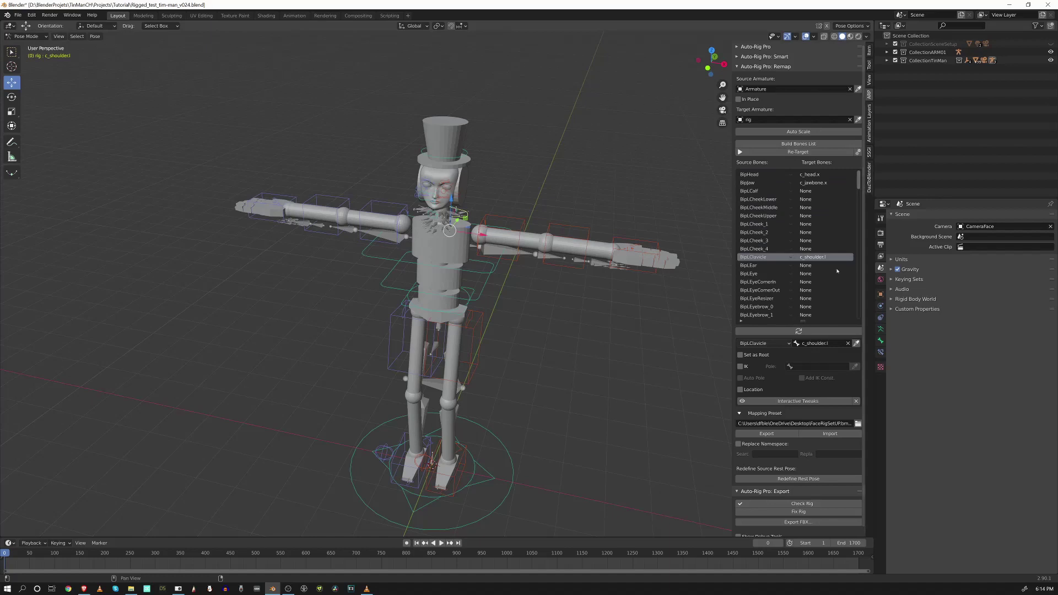
{"action": "left_click", "coordinate": [836, 435]}
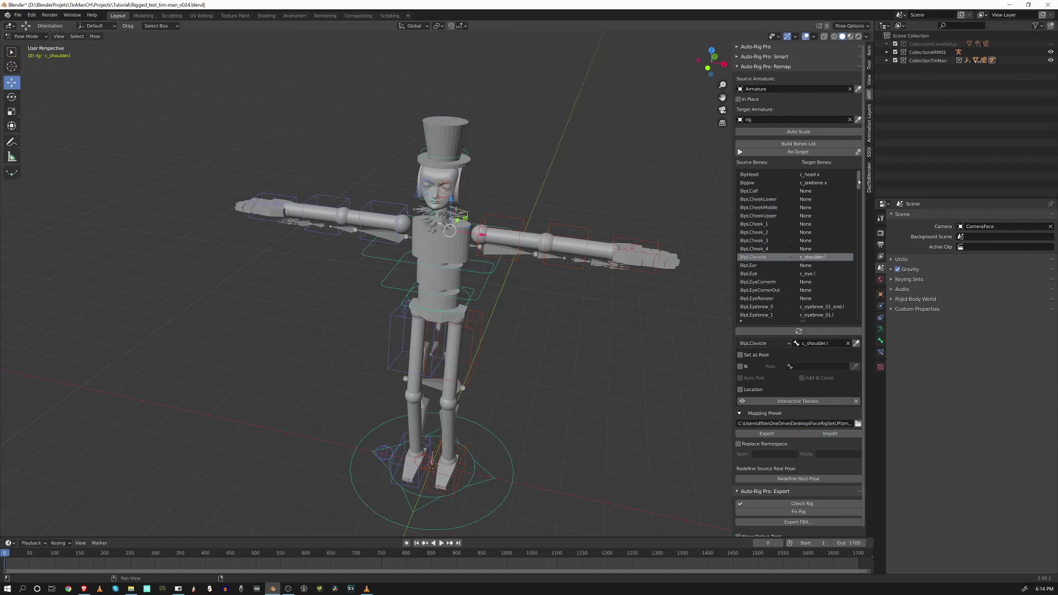
{"action": "left_click_drag", "start_coordinate": [858, 182], "coordinate": [865, 318]}
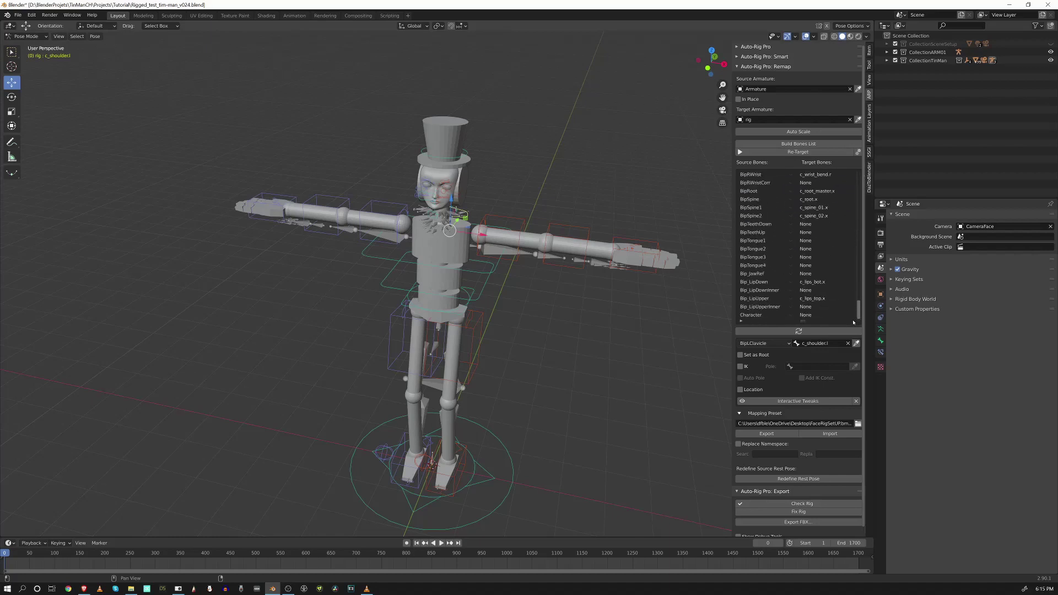
{"action": "mouse_move", "coordinate": [510, 284]}
{"action": "middle_mouse_down"}
{"action": "mouse_move", "coordinate": [565, 302]}
{"action": "mouse_move", "coordinate": [513, 265]}
{"action": "mouse_move", "coordinate": [527, 272]}
{"action": "middle_mouse_up"}
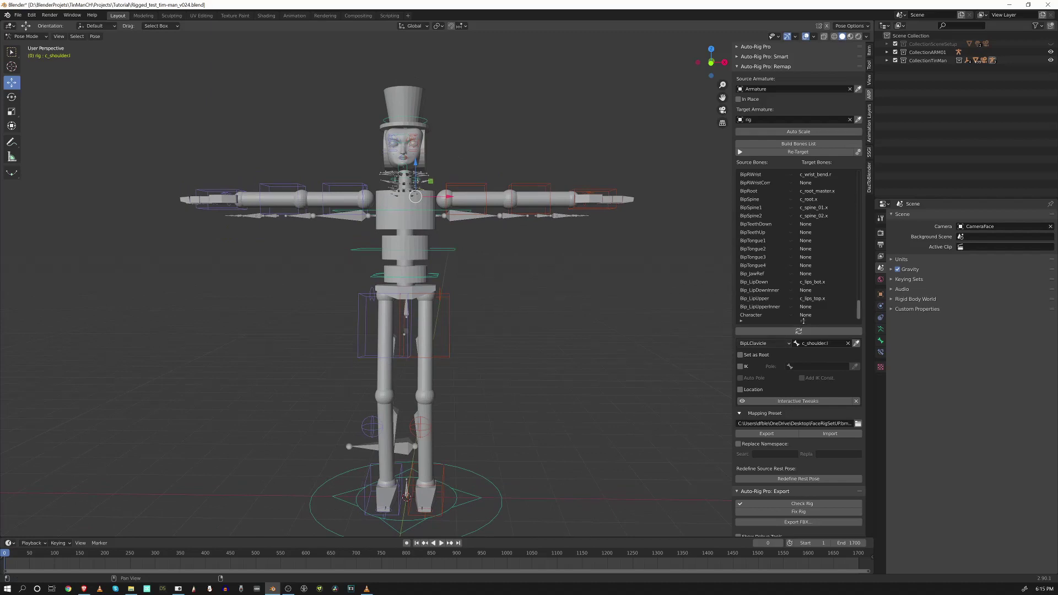
Shorten the bones list, select the source armature in Object Mode, and start redefining its rest pose.
{"action": "left_click_drag", "start_coordinate": [803, 321], "coordinate": [803, 272]}
{"action": "middle_click_drag", "start_coordinate": [553, 243], "coordinate": [540, 237]}
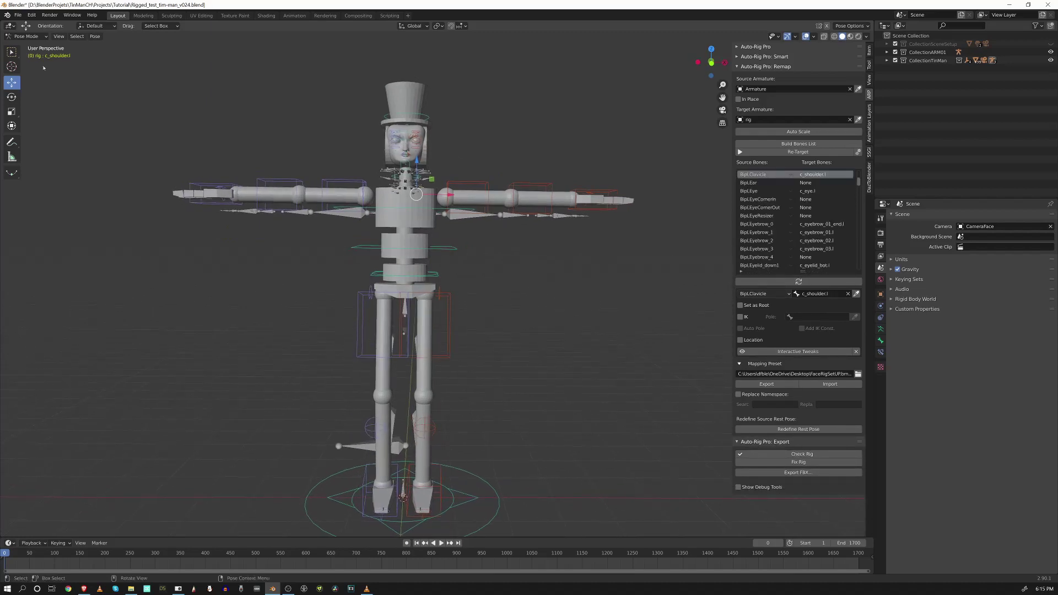
{"action": "left_click", "coordinate": [27, 36]}
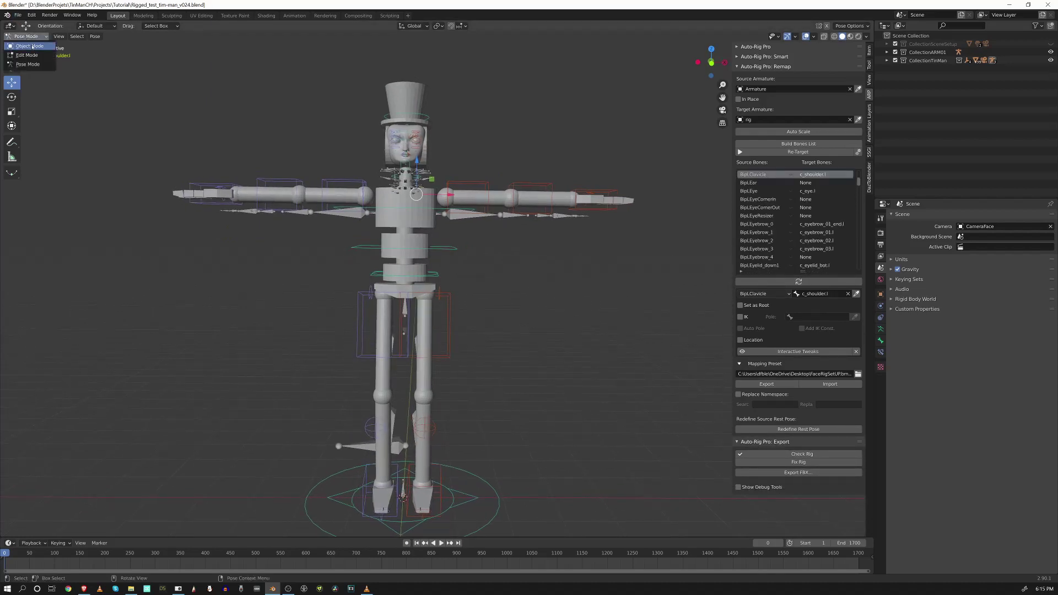
{"action": "left_click", "coordinate": [32, 47]}
{"action": "left_click", "coordinate": [453, 219]}
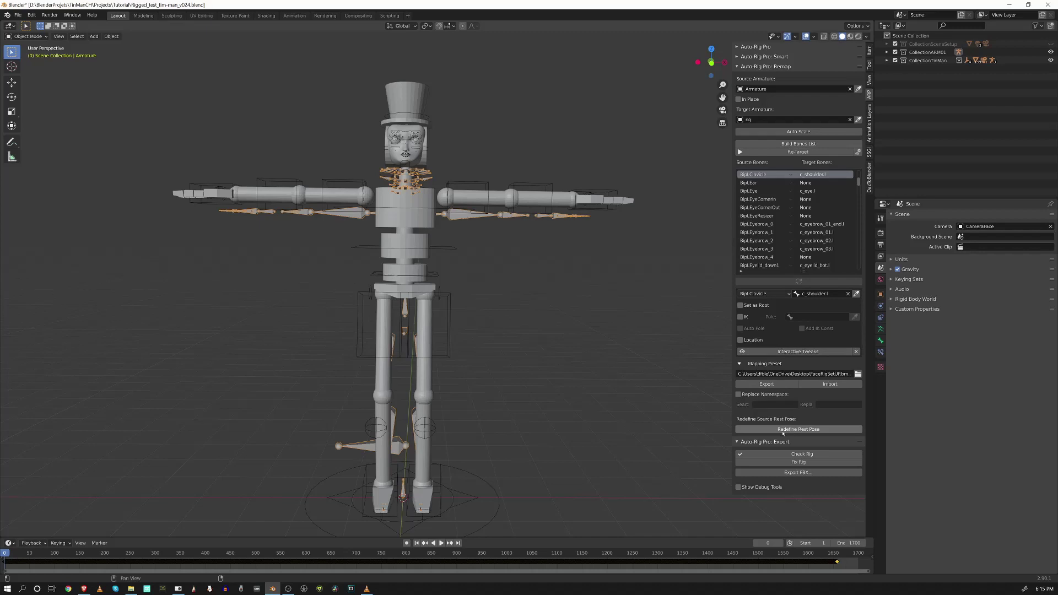
{"action": "left_click", "coordinate": [804, 430]}
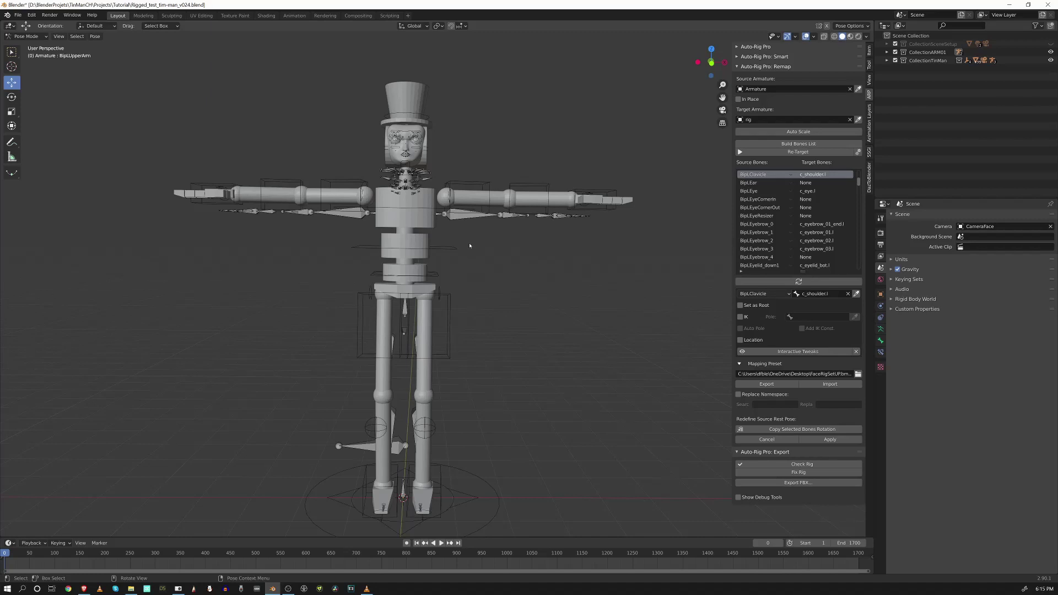
{"action": "key", "text": "KP_1"}
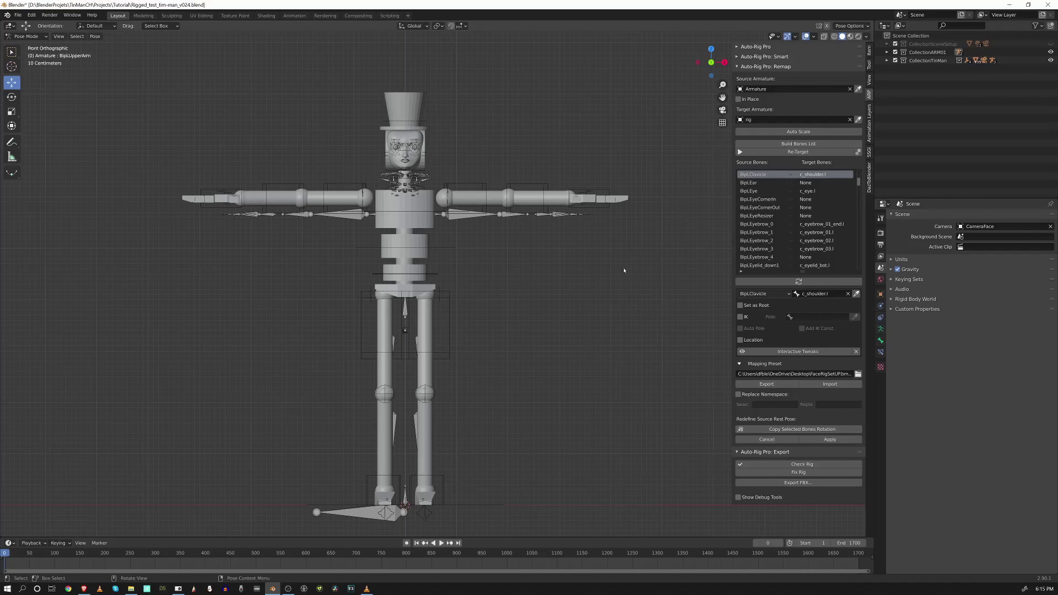
Copy the tin man's rotation onto the source armature's left and right arm bones and apply the redefined rest pose.
{"action": "left_click_drag", "start_coordinate": [638, 274], "coordinate": [445, 207]}
{"action": "left_click_drag", "start_coordinate": [162, 208], "coordinate": [364, 238]}
{"action": "left_click", "coordinate": [496, 242]}
{"action": "left_click_drag", "start_coordinate": [620, 246], "coordinate": [453, 203]}
{"action": "left_click_drag", "start_coordinate": [202, 209], "coordinate": [344, 281]}
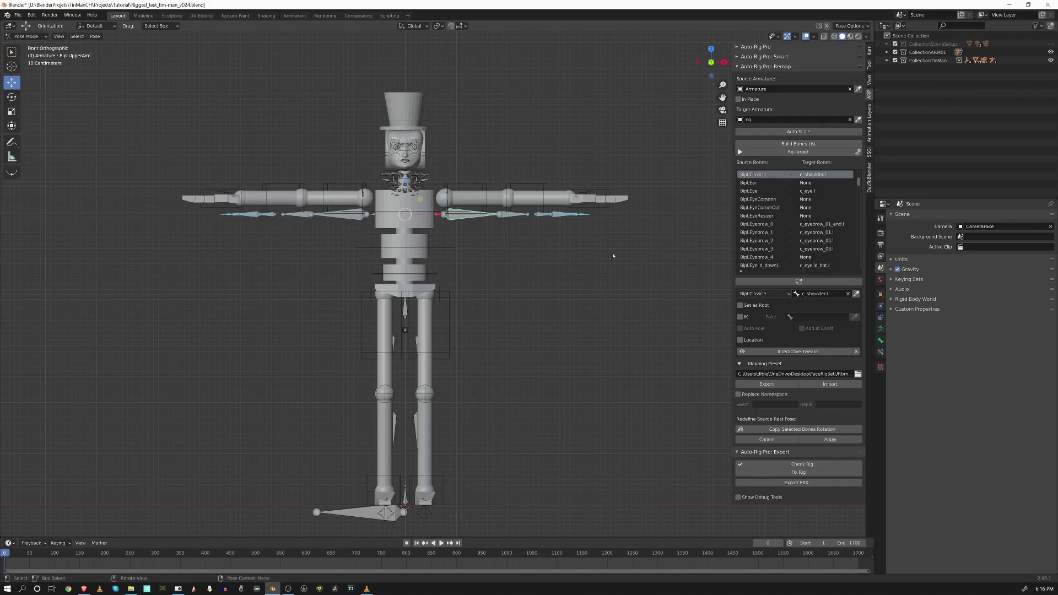
{"action": "left_click", "coordinate": [799, 431]}
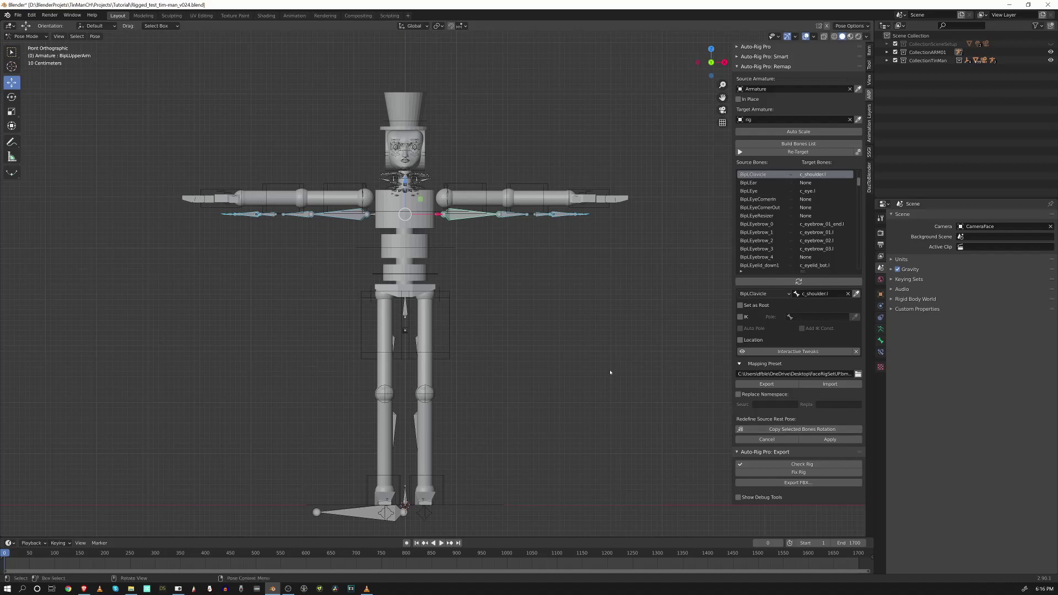
{"action": "left_click", "coordinate": [833, 440]}
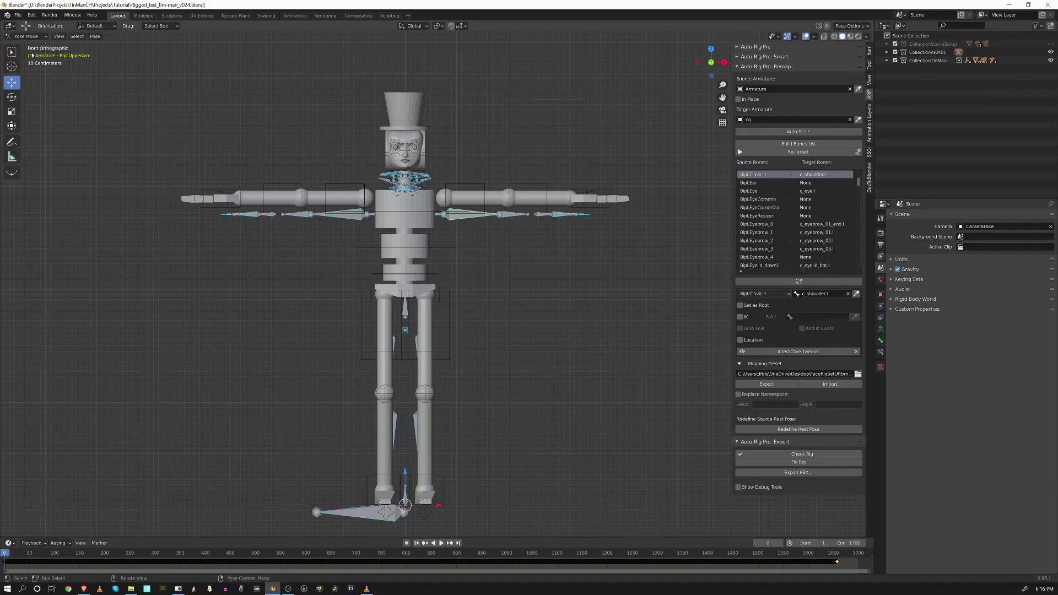
Return the source armature to Object Mode and save the project as a new version named Rigged_test_tim-man_v025.blend.
{"action": "left_click", "coordinate": [26, 36]}
{"action": "left_click", "coordinate": [27, 46]}
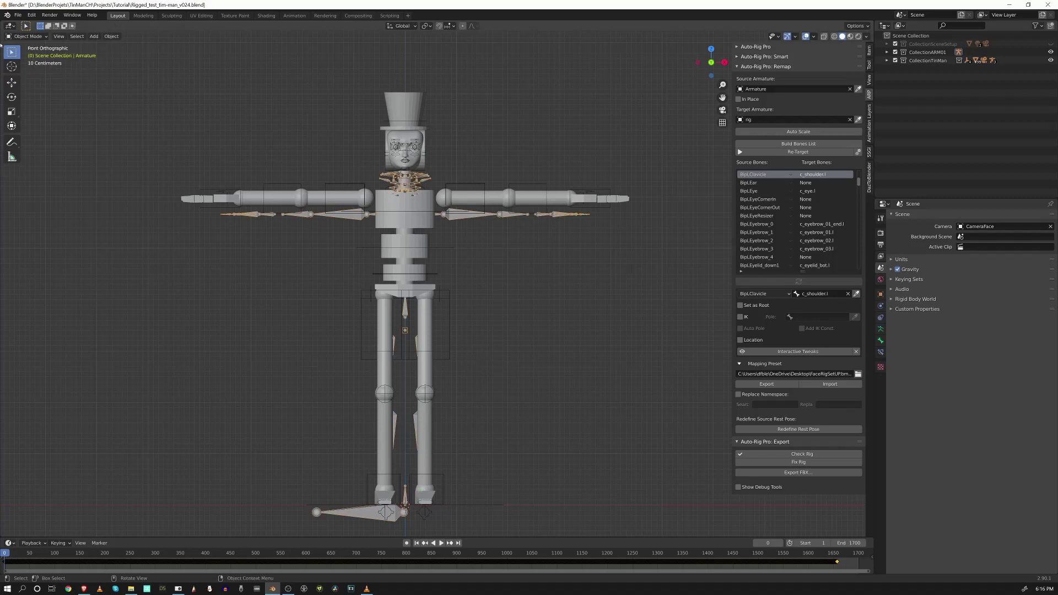
{"action": "left_click", "coordinate": [18, 15]}
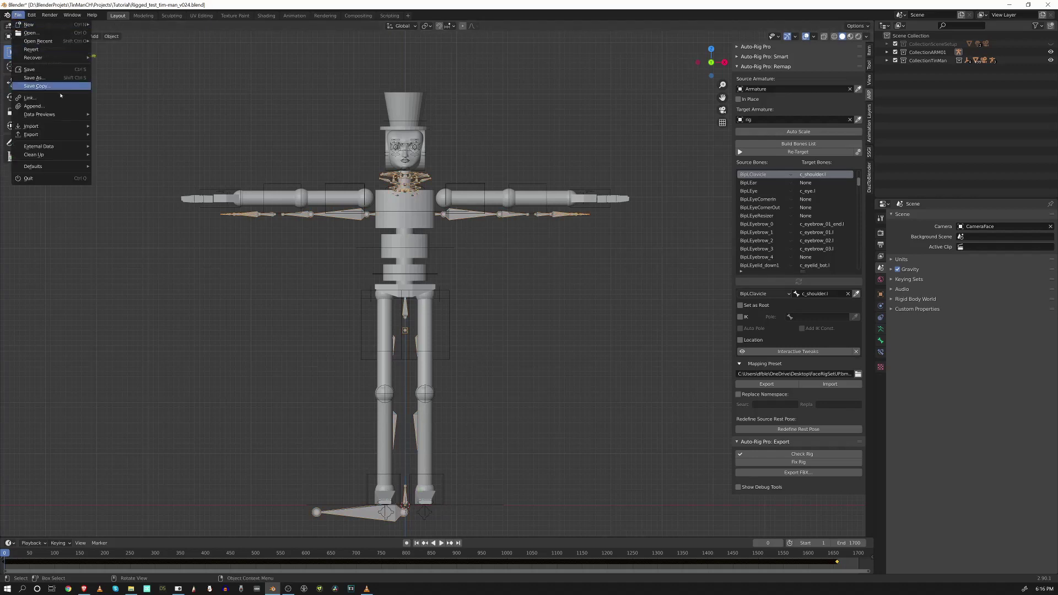
{"action": "left_click", "coordinate": [33, 77]}
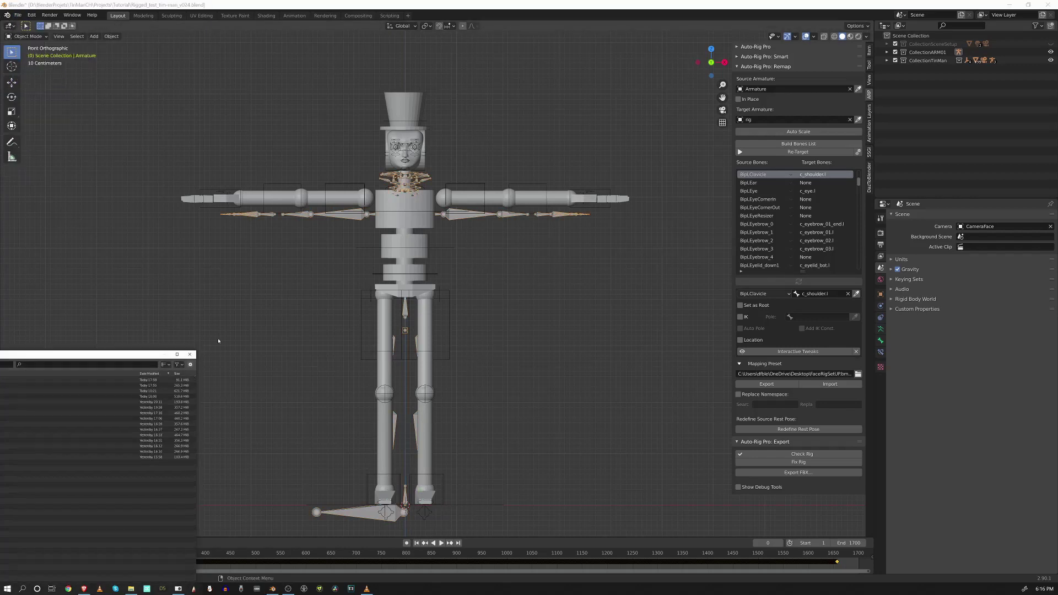
{"action": "left_click", "coordinate": [177, 354]}
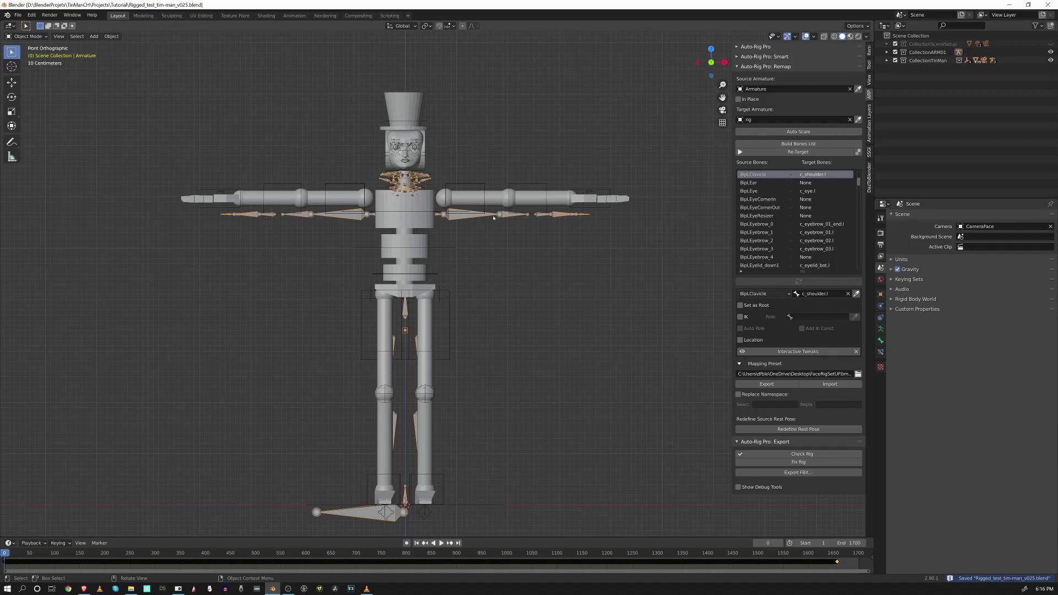
Select the tin man rig and retarget the source animation onto it for frames 0 to 1657.
{"action": "left_click", "coordinate": [357, 236]}
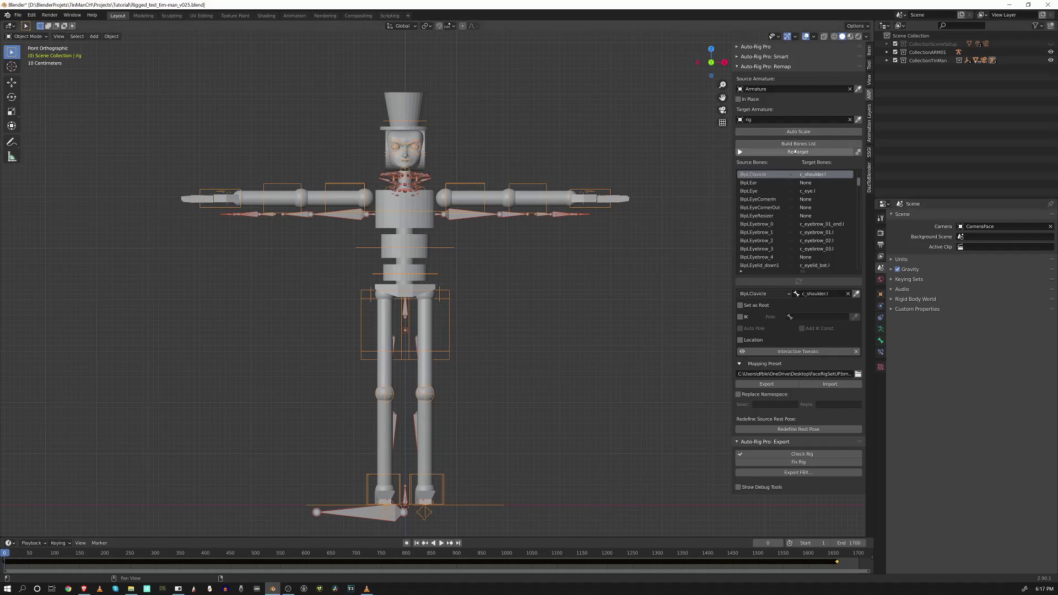
{"action": "left_click", "coordinate": [795, 152]}
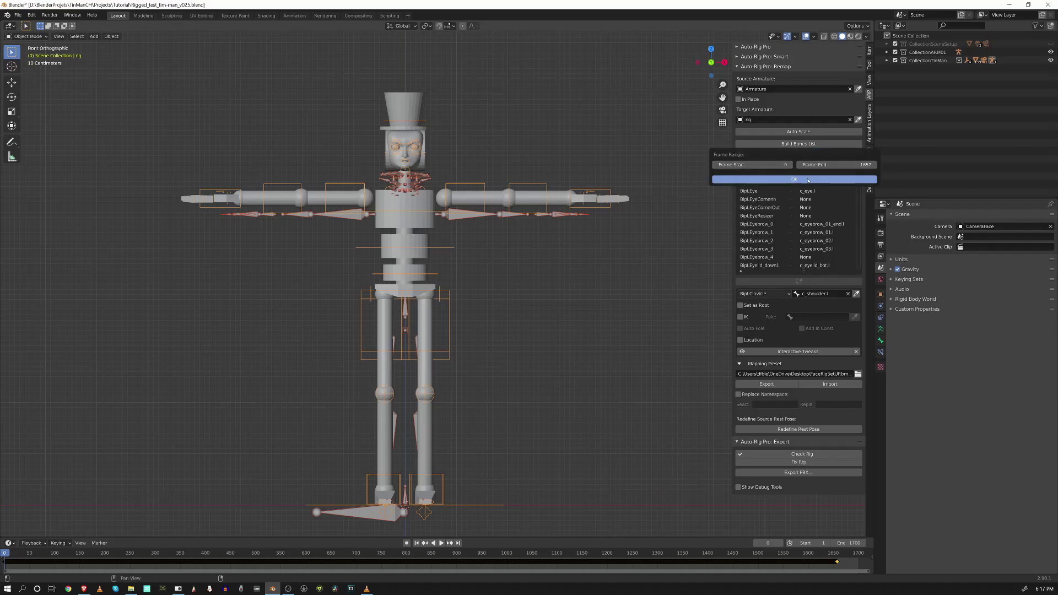
{"action": "left_click", "coordinate": [802, 180]}
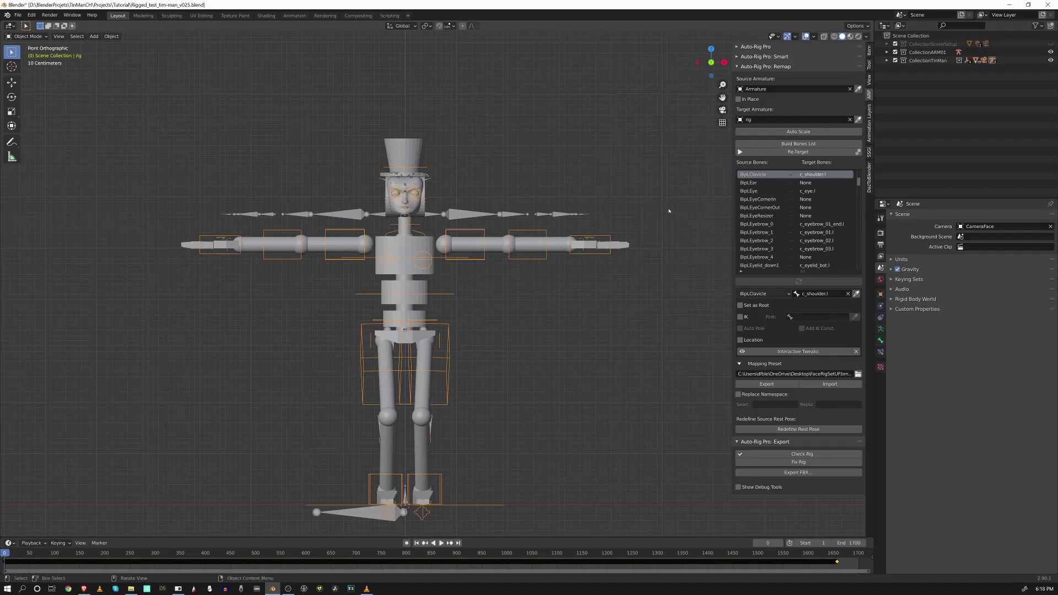
Examine the retargeted tin man's pose and legs against the source armature from several angles.
{"action": "middle_click_drag", "start_coordinate": [472, 266], "coordinate": [395, 301]}
{"action": "scroll", "coordinate": [448, 273], "scroll_direction": "up", "scroll_amount": 3}
{"action": "scroll", "coordinate": [455, 311], "scroll_direction": "down", "scroll_amount": 2}
{"action": "scroll", "coordinate": [395, 301], "scroll_direction": "up", "scroll_amount": 2}
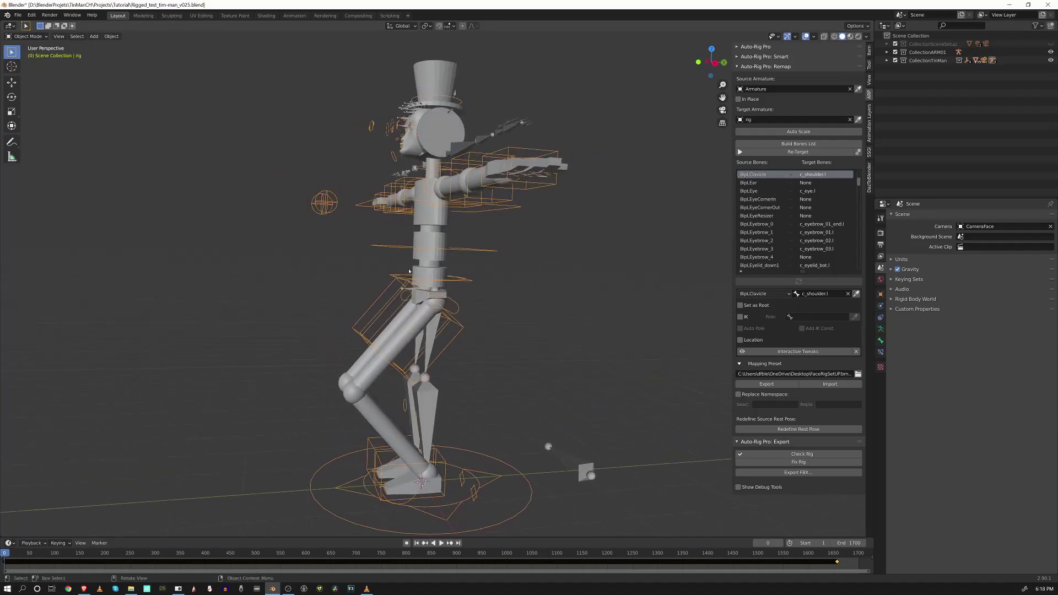
{"action": "middle_click_drag", "start_coordinate": [388, 196], "coordinate": [430, 209]}
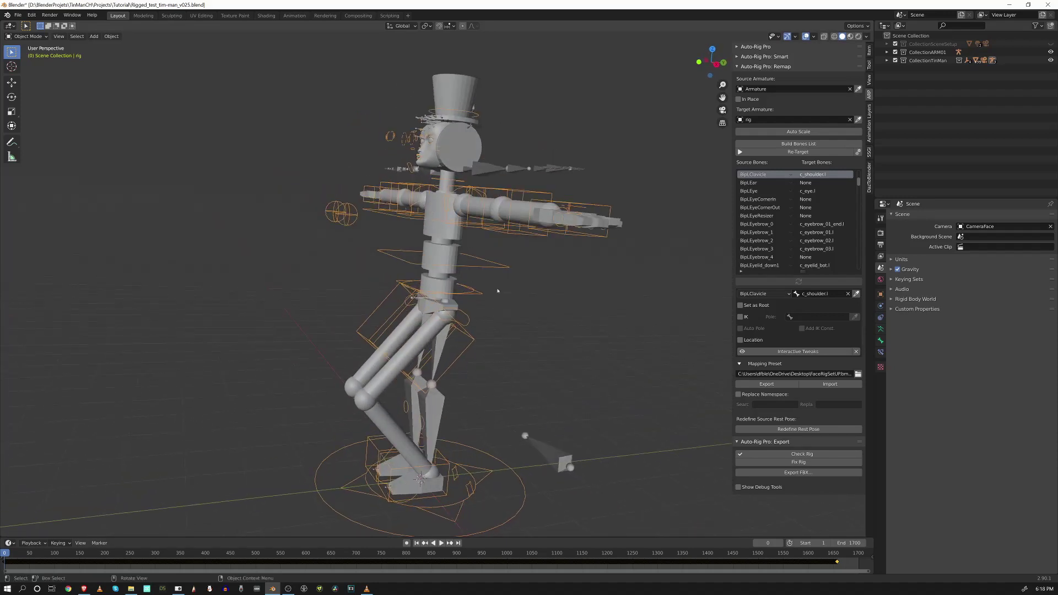
{"action": "middle_click_drag", "start_coordinate": [492, 290], "coordinate": [474, 183]}
{"action": "middle_click_drag", "start_coordinate": [476, 309], "coordinate": [383, 278]}
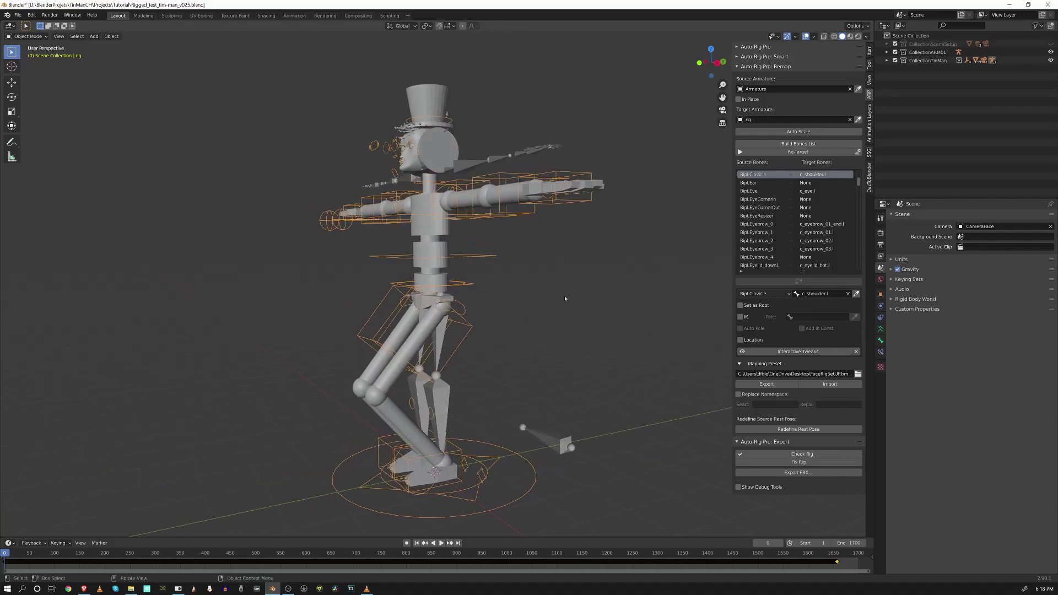
{"action": "scroll", "coordinate": [210, 467], "scroll_direction": "down", "scroll_amount": 2}
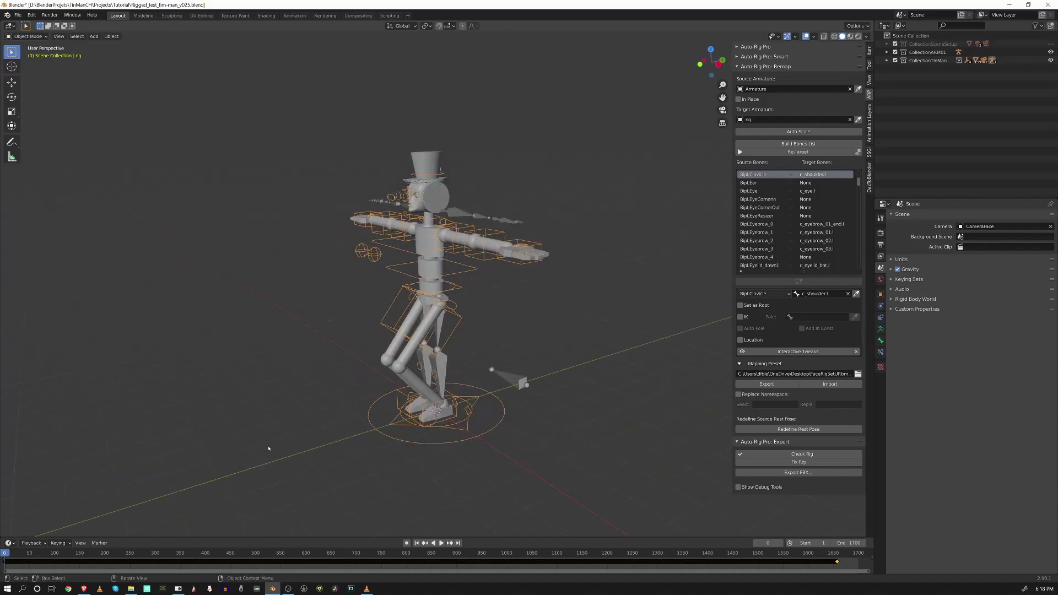
{"action": "middle_click_drag", "start_coordinate": [515, 419], "coordinate": [446, 394], "text": "shift"}
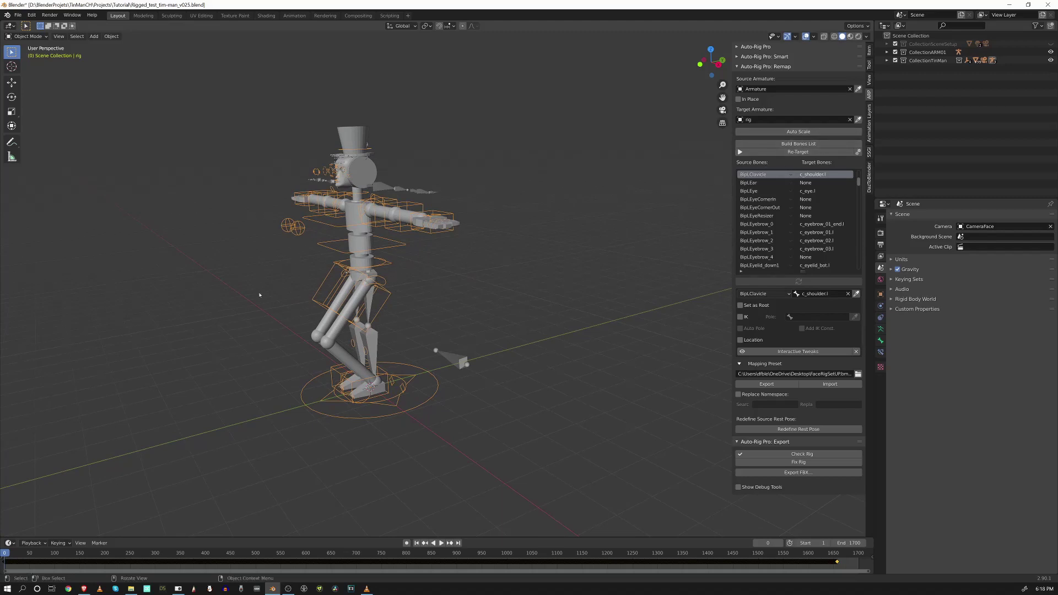
Play the retargeted animation and examine the tin man's motion from different angles with the source armature collection hidden.
{"action": "left_click", "coordinate": [441, 543]}
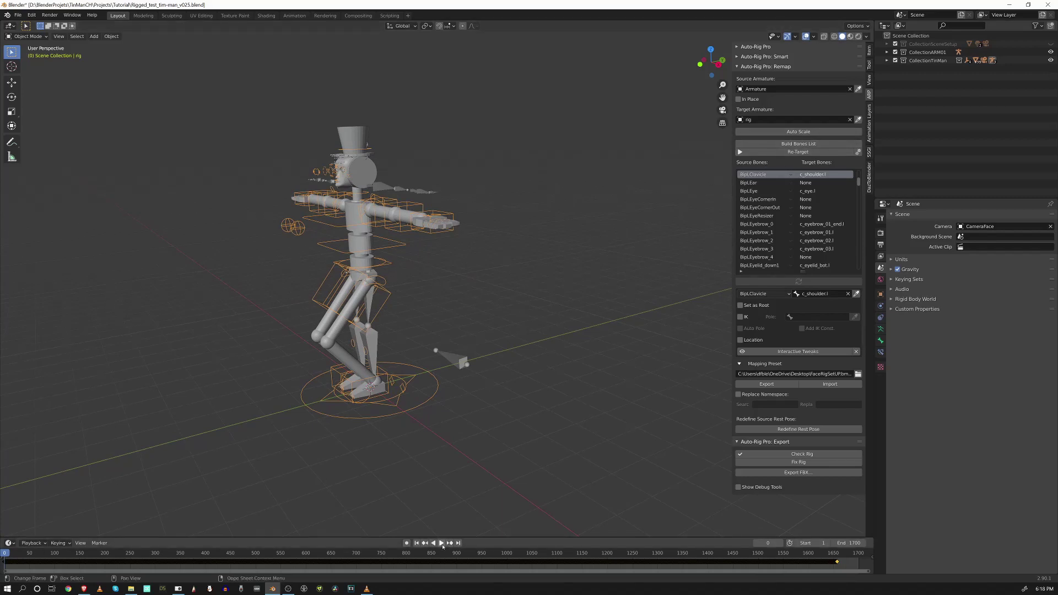
{"action": "scroll", "coordinate": [362, 406], "scroll_direction": "down", "scroll_amount": 2}
{"action": "middle_click_drag", "start_coordinate": [361, 406], "coordinate": [474, 408]}
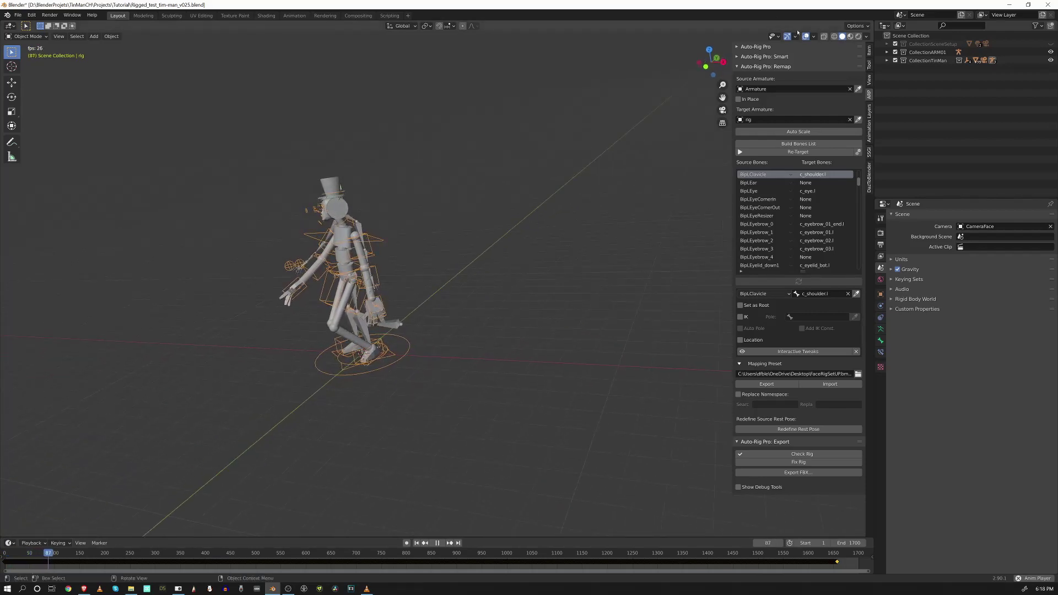
{"action": "left_click", "coordinate": [706, 66]}
{"action": "middle_click_drag", "start_coordinate": [405, 326], "coordinate": [539, 373]}
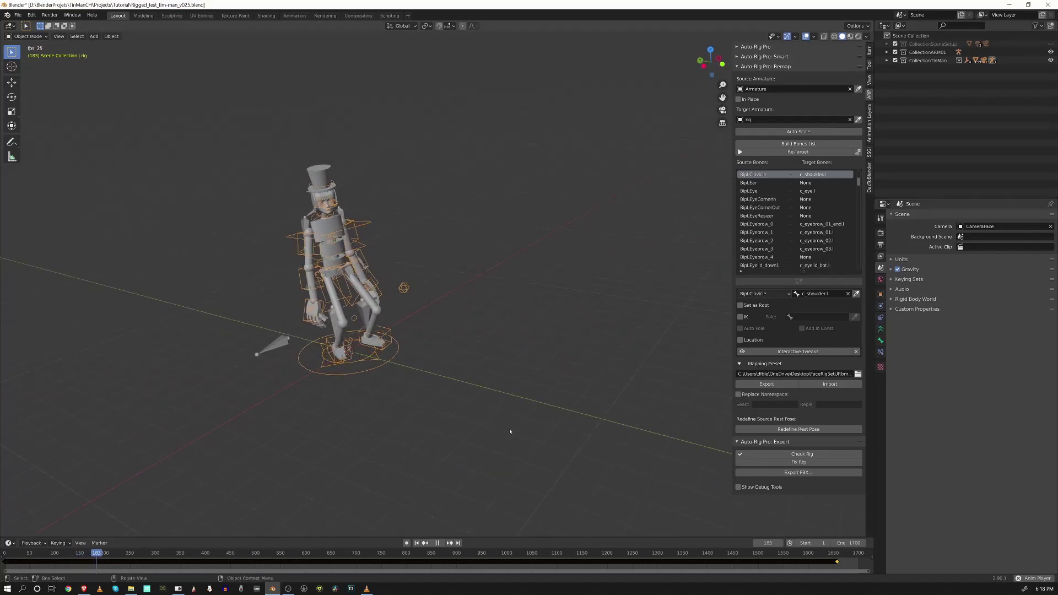
{"action": "middle_click_drag", "start_coordinate": [513, 432], "coordinate": [381, 270]}
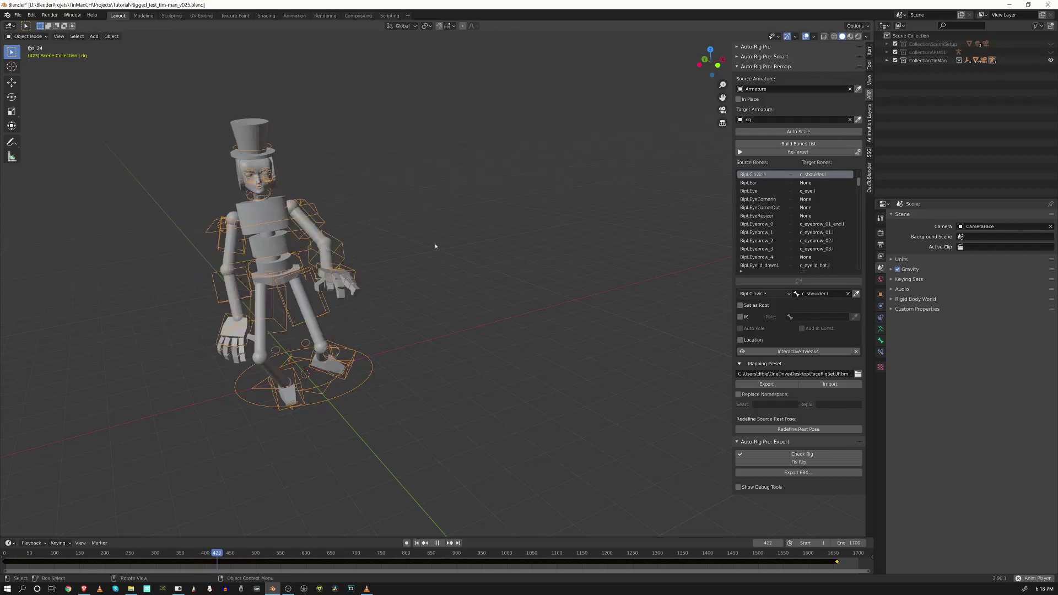
{"action": "mouse_move", "coordinate": [420, 250]}
{"action": "middle_mouse_down"}
{"action": "mouse_move", "coordinate": [316, 231]}
{"action": "mouse_move", "coordinate": [425, 239]}
{"action": "middle_mouse_up"}
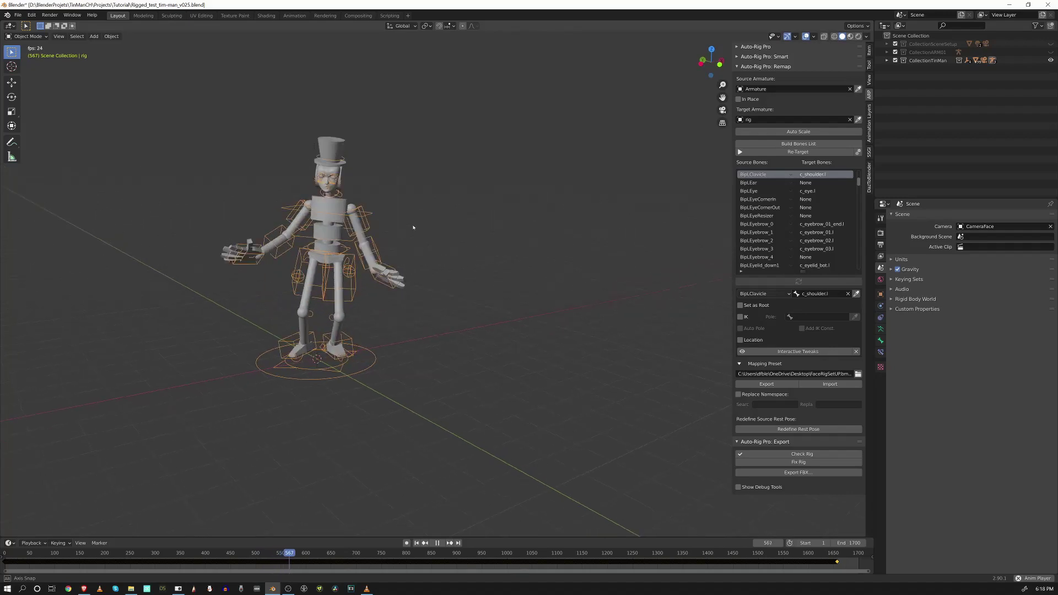
{"action": "scroll", "coordinate": [379, 250], "scroll_direction": "up", "scroll_amount": 1}
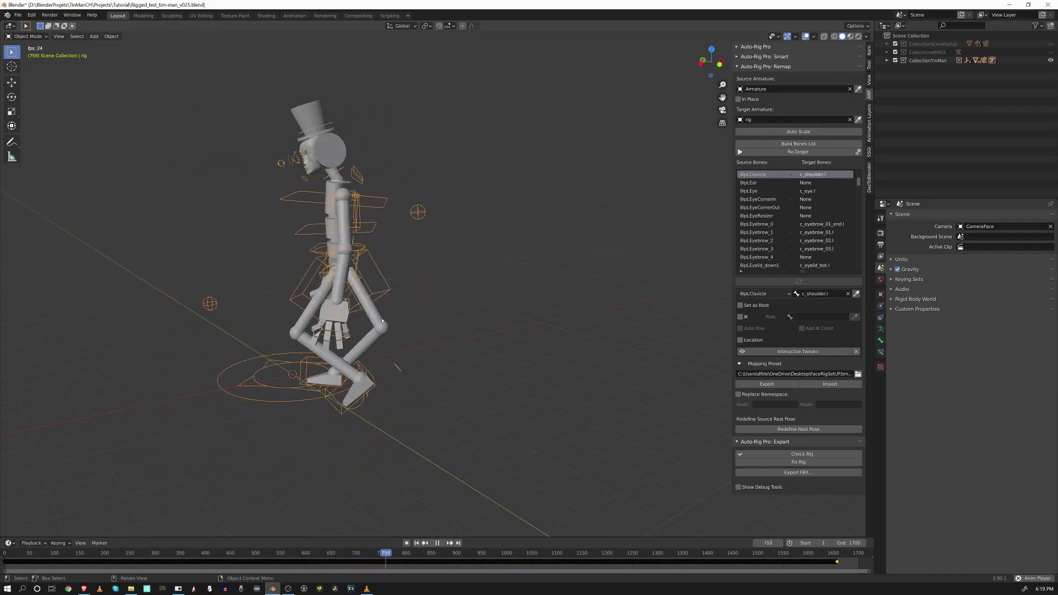
Stop the playback, return to frame 0, and unhide the source armature's collection, CollectionARM01.
{"action": "left_click", "coordinate": [437, 542]}
{"action": "left_click", "coordinate": [416, 543]}
{"action": "middle_click_drag", "start_coordinate": [420, 347], "coordinate": [452, 299]}
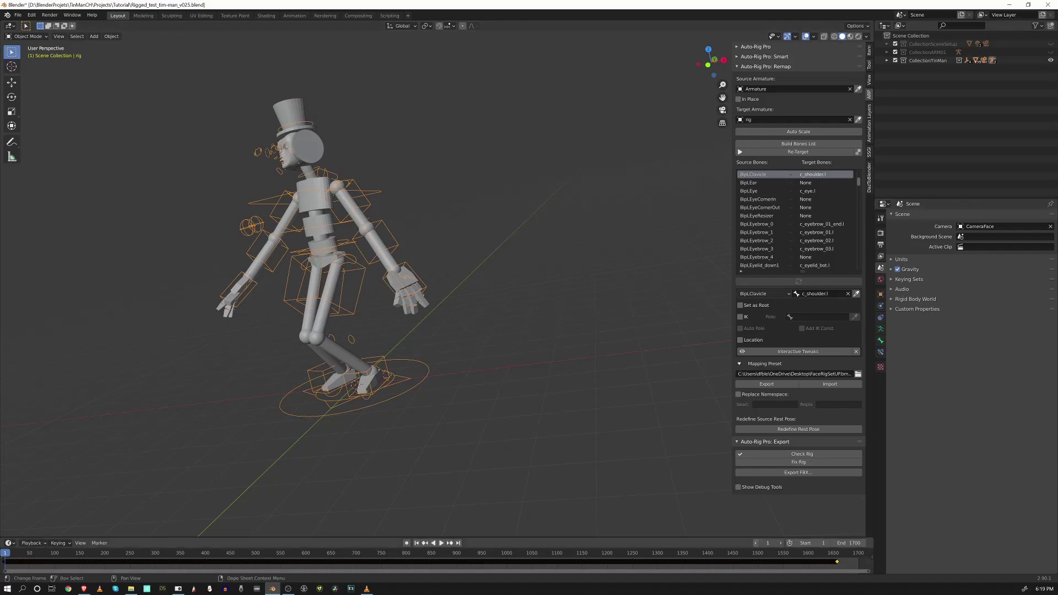
{"action": "left_click", "coordinate": [761, 543]}
{"action": "scroll", "coordinate": [386, 245], "scroll_direction": "up", "scroll_amount": 4}
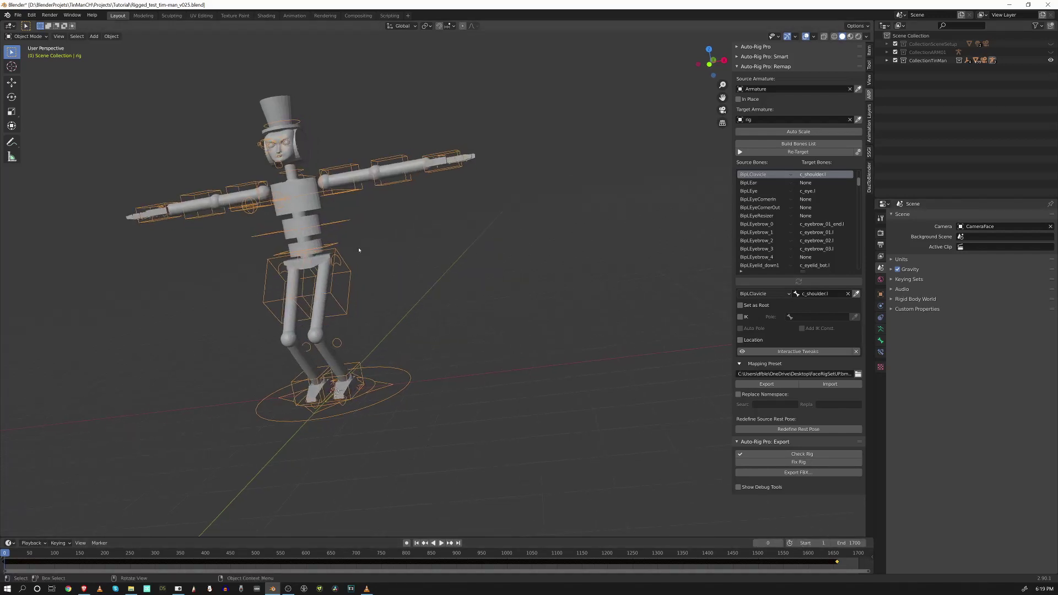
{"action": "left_click", "coordinate": [1050, 51]}
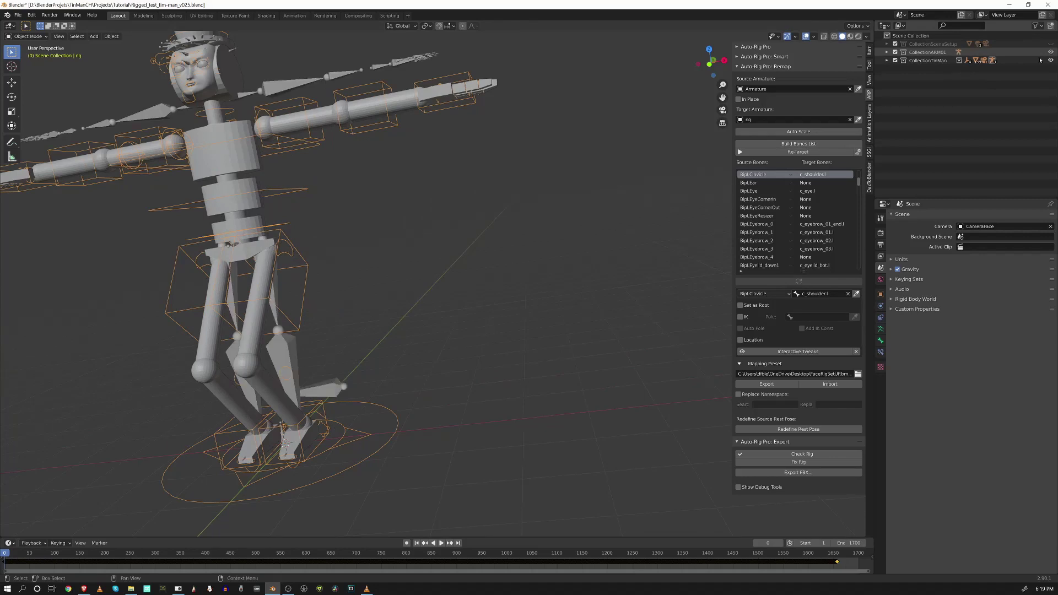
Compare the tin man's hip, knee and foot positions with the source armature's leg bones in right orthographic view.
{"action": "middle_click_drag", "start_coordinate": [356, 330], "coordinate": [320, 318]}
{"action": "key", "text": "KP_3"}
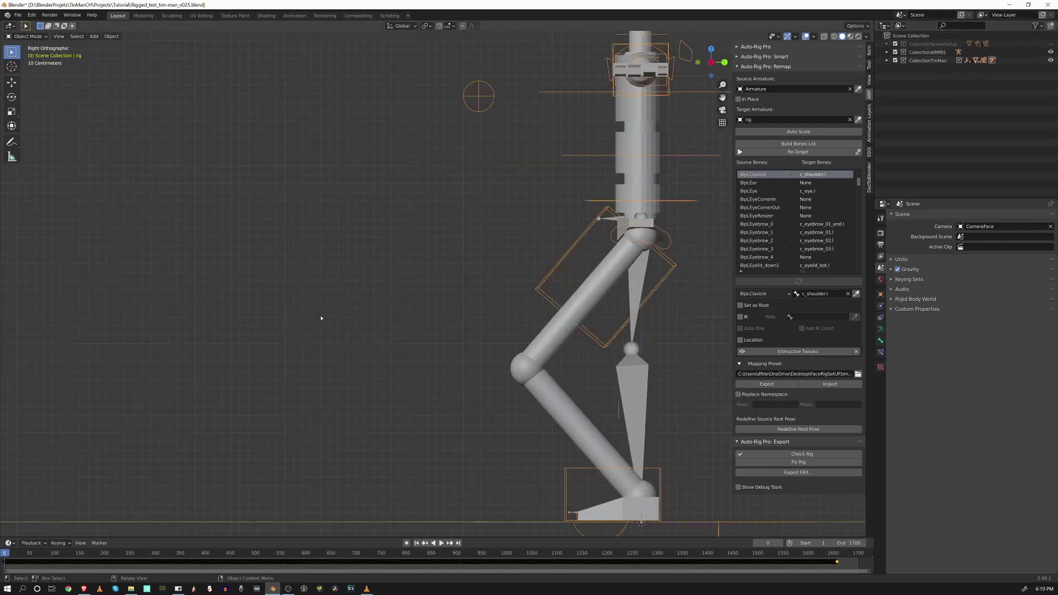
{"action": "middle_click_drag", "start_coordinate": [441, 309], "coordinate": [201, 272], "text": "shift"}
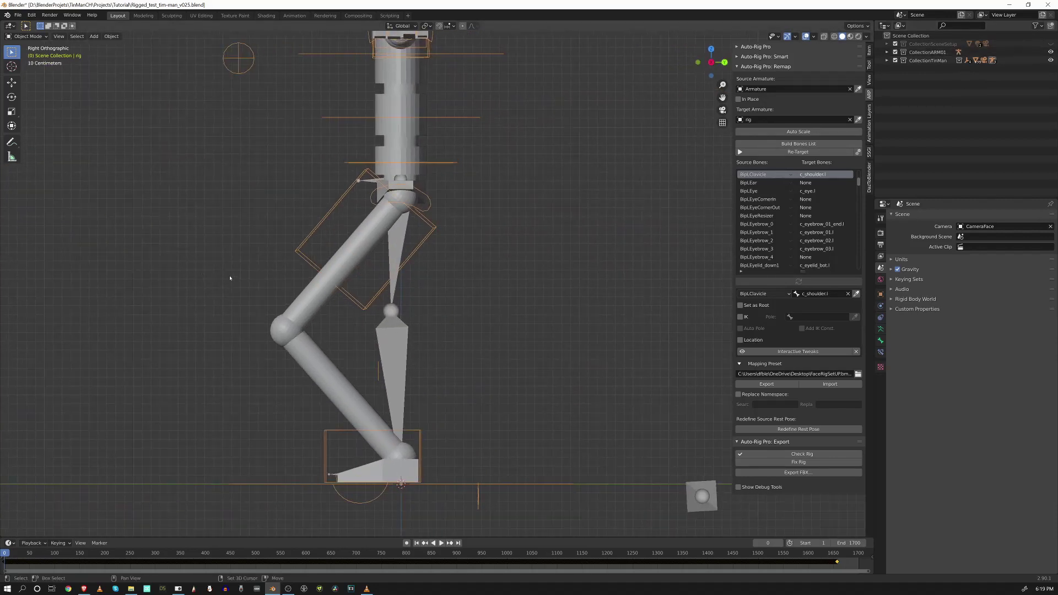
{"action": "scroll", "coordinate": [446, 296], "scroll_direction": "up", "scroll_amount": 1}
{"action": "middle_click_drag", "start_coordinate": [417, 275], "coordinate": [446, 300], "text": "shift"}
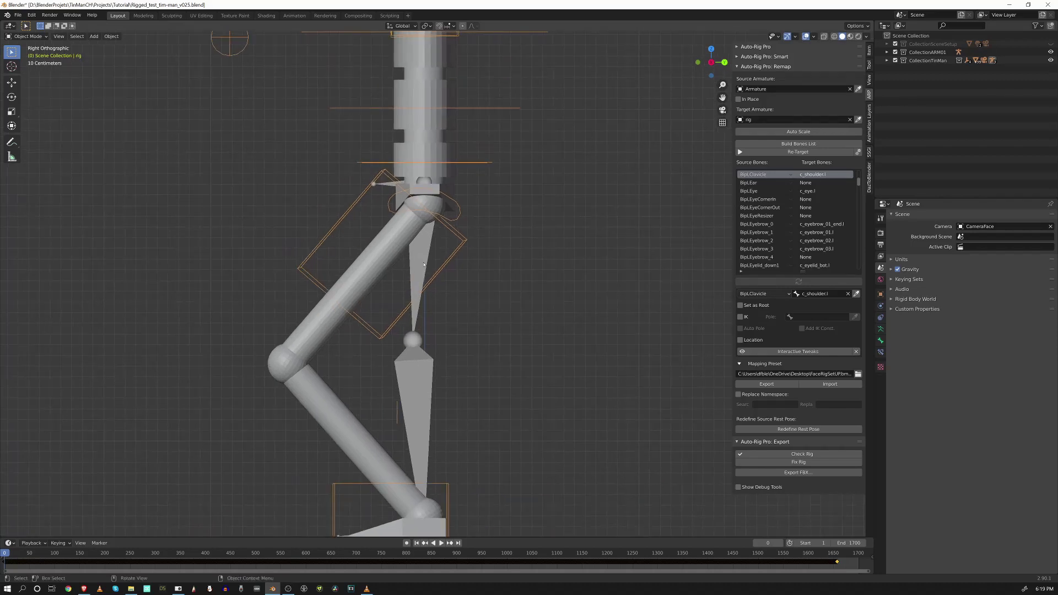
{"action": "scroll", "coordinate": [446, 298], "scroll_direction": "down", "scroll_amount": 2}
{"action": "middle_click_drag", "start_coordinate": [490, 248], "coordinate": [508, 275], "text": "shift"}
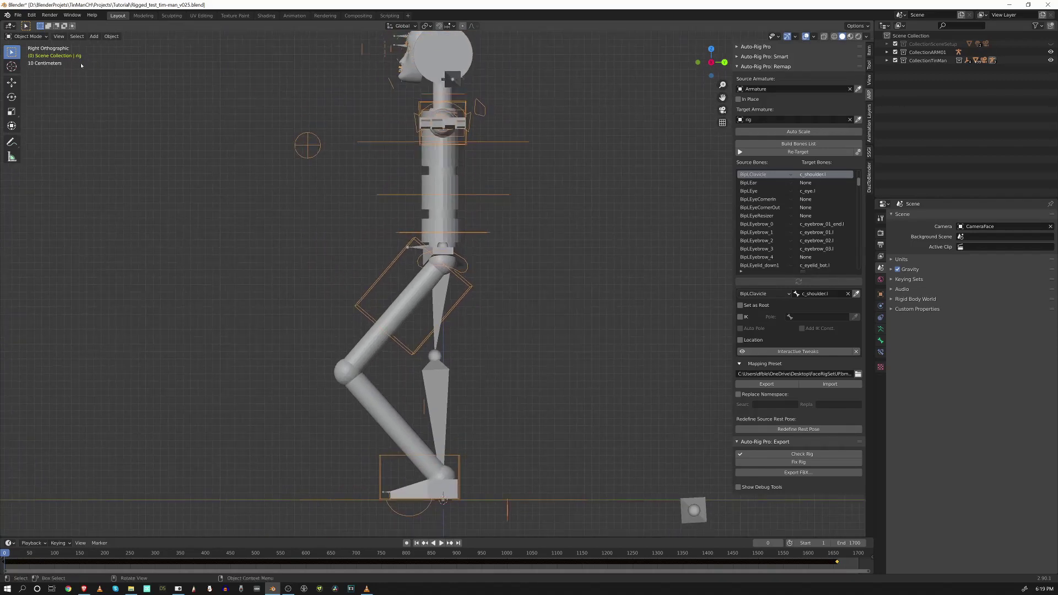
Switch the rig to Pose Mode and select the hip control c_root_master.x, seen in right orthographic view.
{"action": "left_click", "coordinate": [27, 36]}
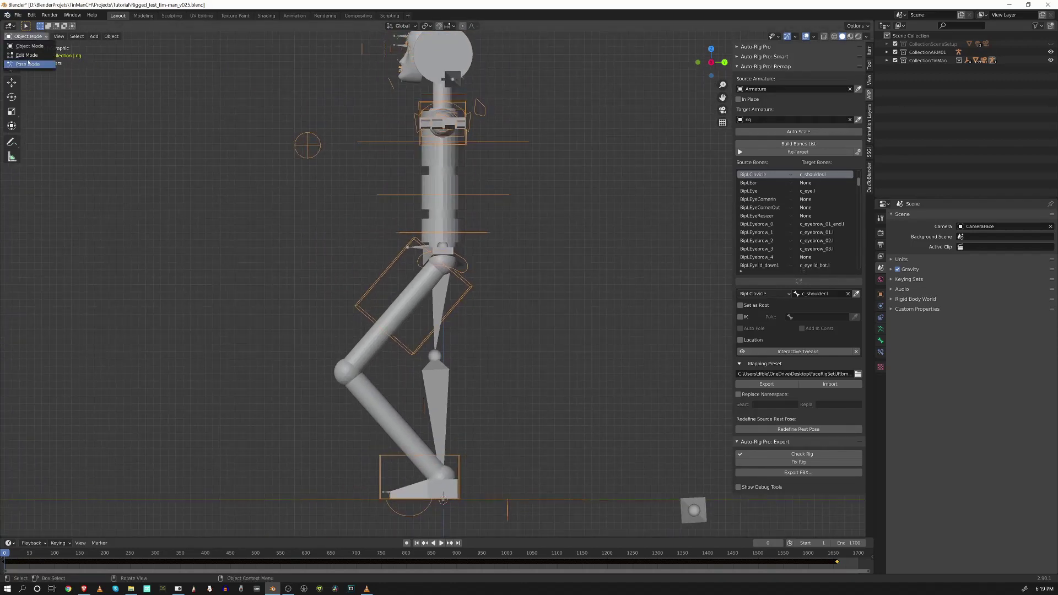
{"action": "left_click", "coordinate": [27, 64]}
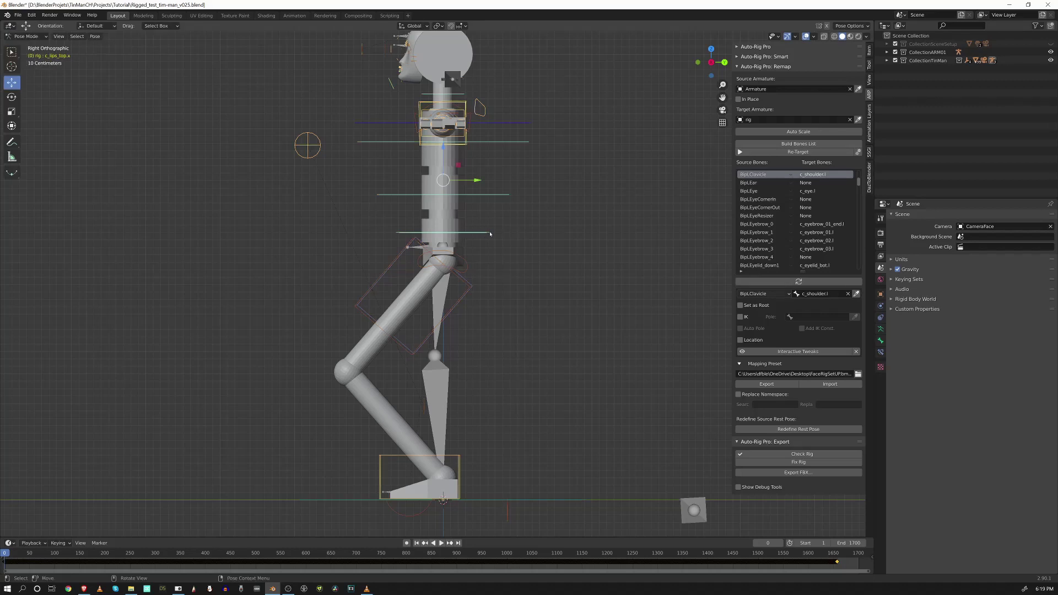
{"action": "left_click", "coordinate": [54, 120]}
{"action": "middle_click_drag", "start_coordinate": [462, 278], "coordinate": [486, 237]}
{"action": "left_click", "coordinate": [481, 232]}
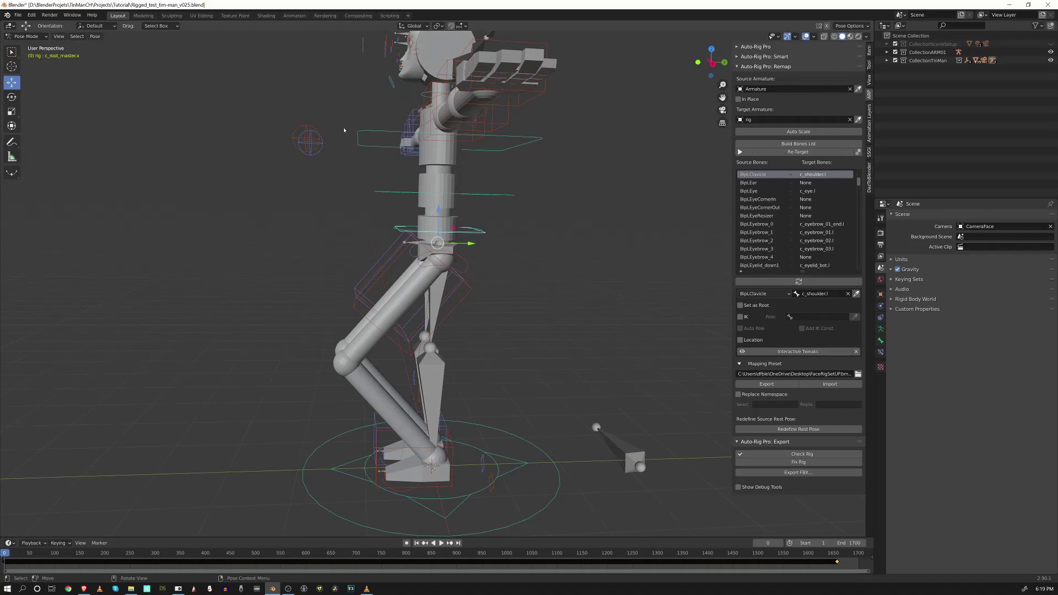
{"action": "key", "text": "KP_3"}
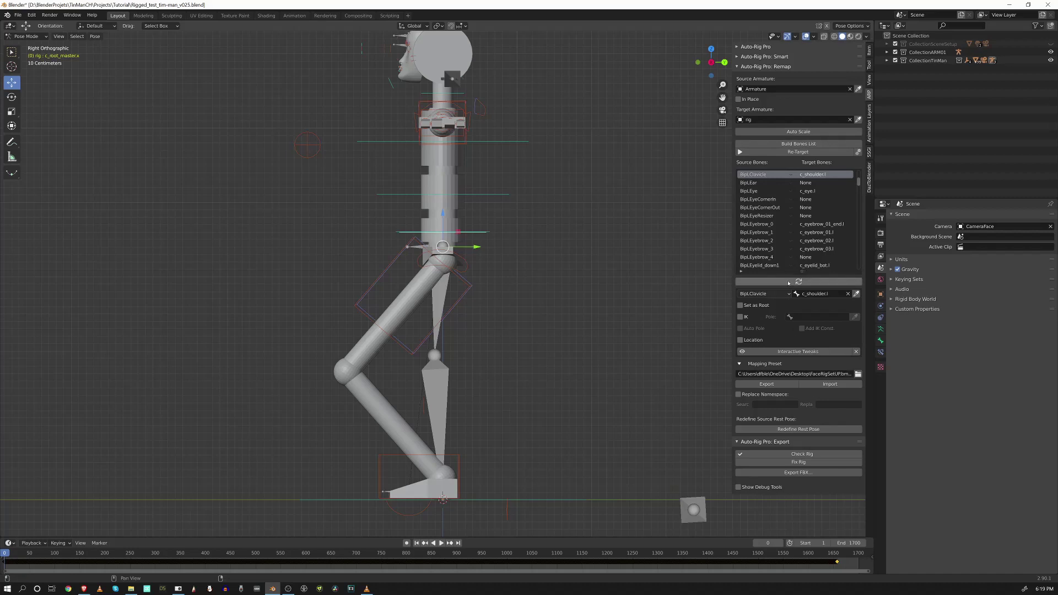
Enable Interactive Tweaks for the BipRoot to c_root_master.x mapping and set the transform orientation to Normal.
{"action": "left_click_drag", "start_coordinate": [800, 271], "coordinate": [804, 228]}
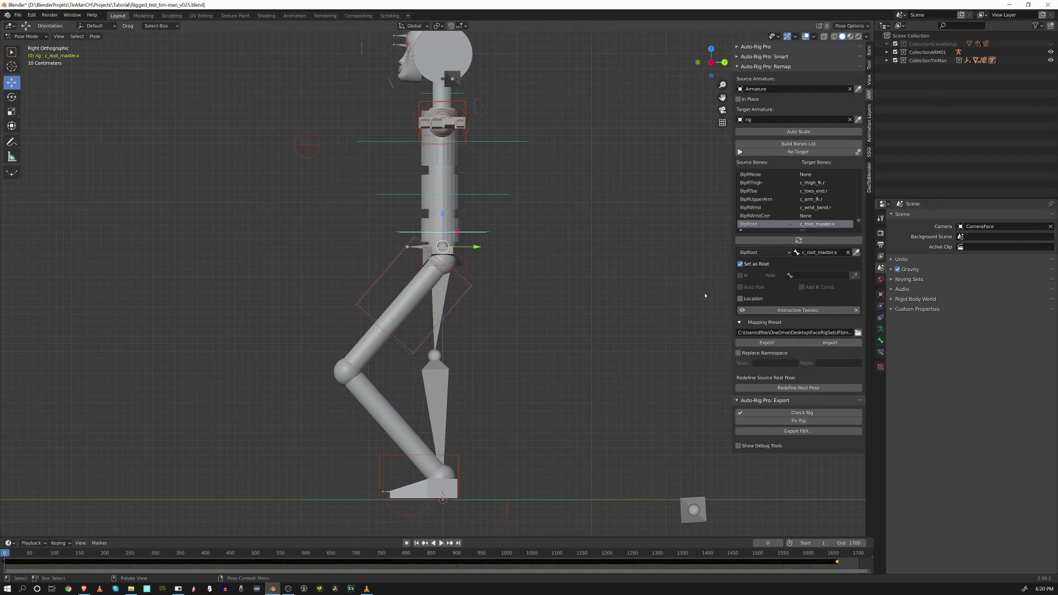
{"action": "left_click", "coordinate": [789, 311]}
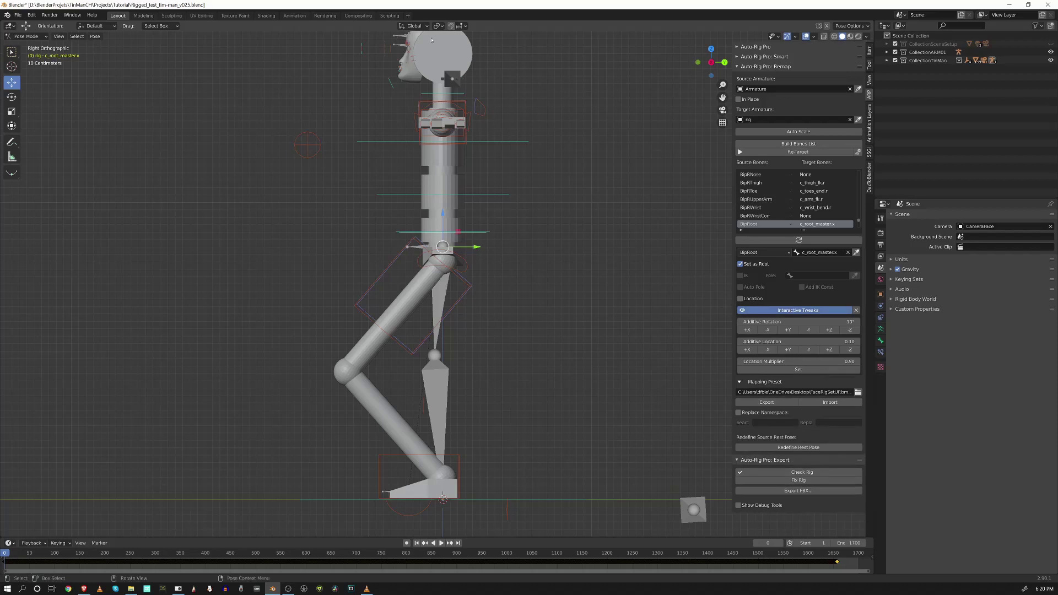
{"action": "key", "text": "comma"}
{"action": "left_click", "coordinate": [427, 69]}
{"action": "scroll", "coordinate": [531, 226], "scroll_direction": "down", "scroll_amount": 2}
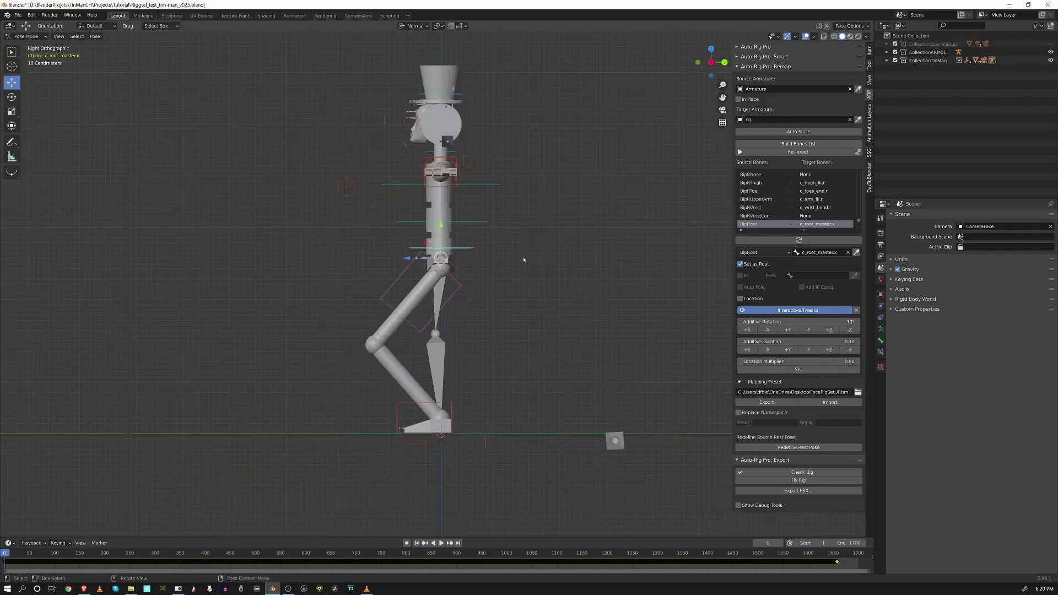
Raise the BipRoot to c_root_master.x mapping with repeated +Y additive location tweaks of 0.10 until the tin man's bent legs nearly straighten.
{"action": "scroll", "coordinate": [515, 252], "scroll_direction": "up", "scroll_amount": 1, "text": "shift"}
{"action": "middle_click_drag", "start_coordinate": [515, 253], "coordinate": [506, 298], "text": "shift"}
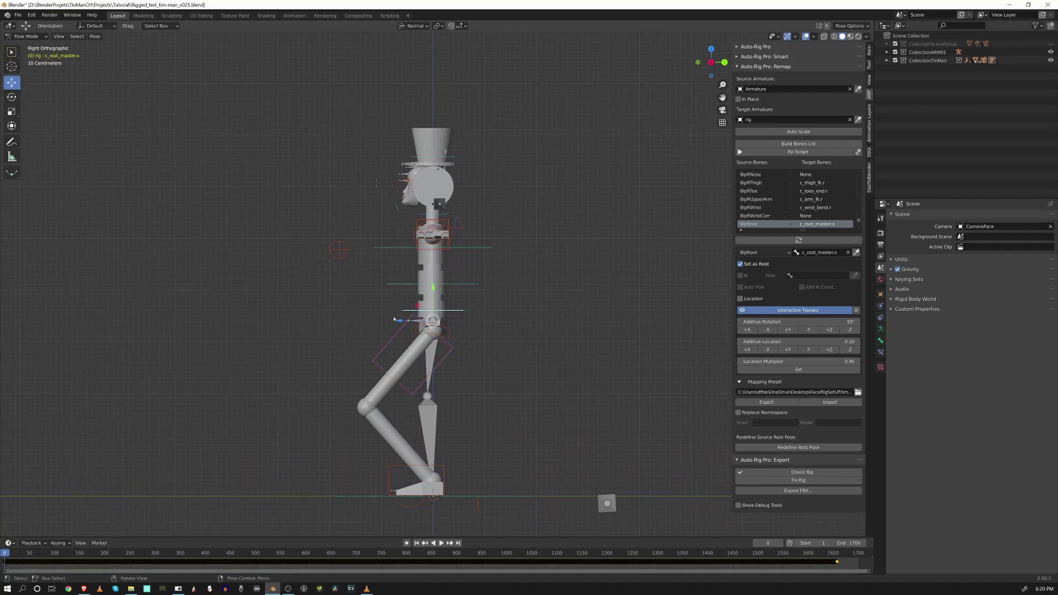
{"action": "left_click", "coordinate": [789, 350]}
{"action": "left_click", "coordinate": [788, 350]}
{"action": "left_click", "coordinate": [788, 350]}
{"action": "left_click", "coordinate": [788, 350]}
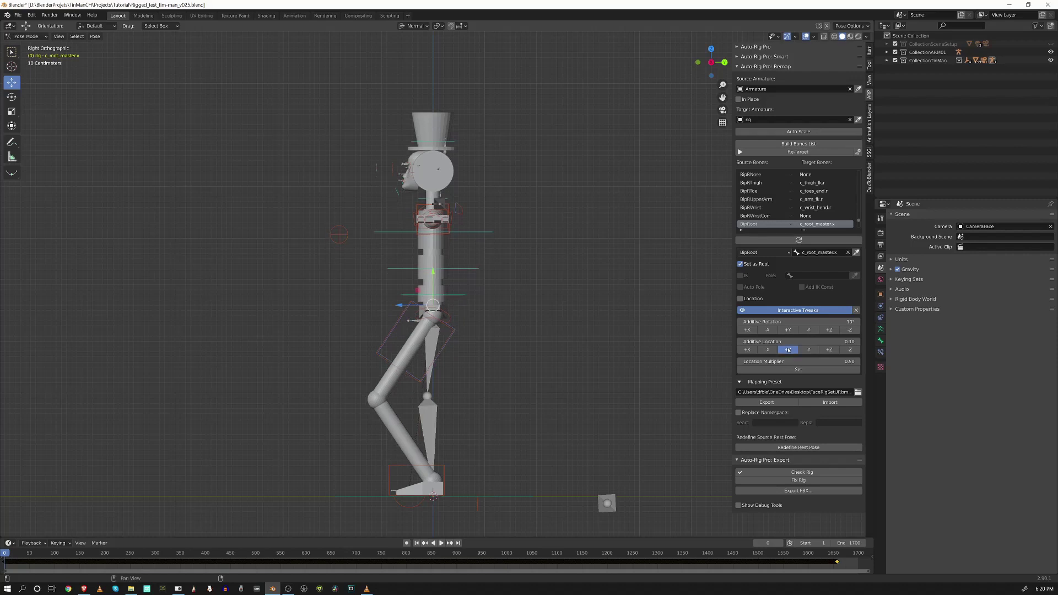
{"action": "left_click", "coordinate": [789, 350]}
{"action": "left_click", "coordinate": [788, 350]}
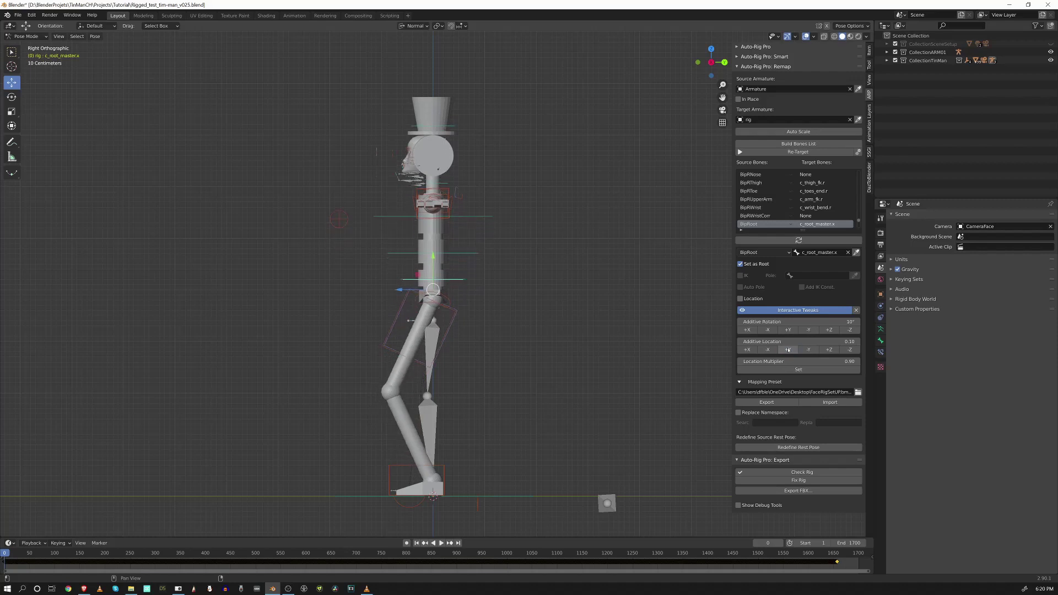
{"action": "left_click", "coordinate": [788, 350]}
{"action": "left_click", "coordinate": [788, 350]}
{"action": "left_click", "coordinate": [788, 350]}
{"action": "left_click", "coordinate": [788, 350]}
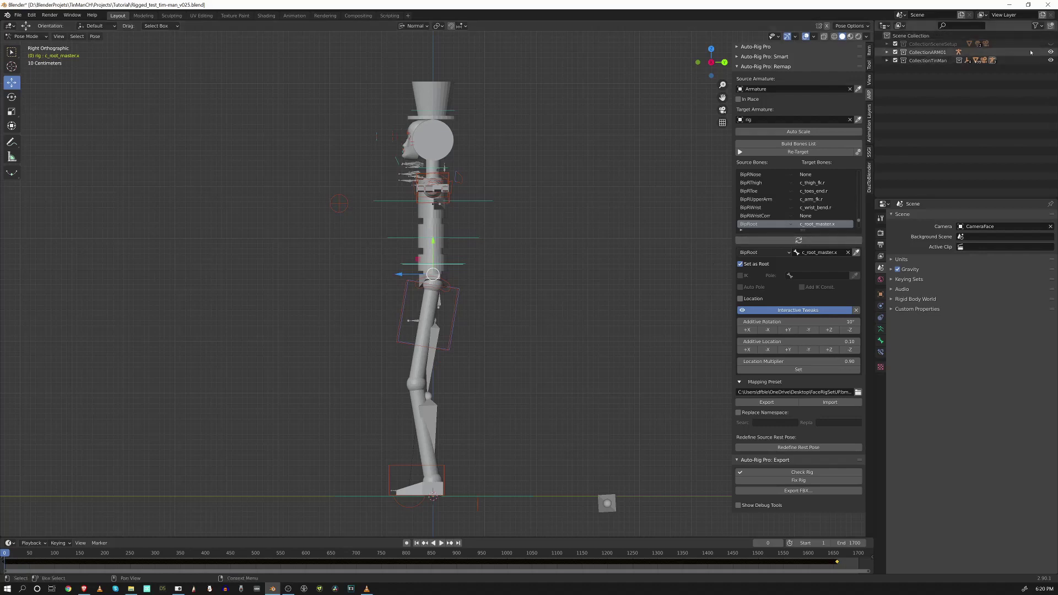
Hide the source armature's collection, CollectionARM01, and play the animation up to frame 461 to check the leg motion from several angles.
{"action": "middle_click_drag", "start_coordinate": [496, 264], "coordinate": [405, 265]}
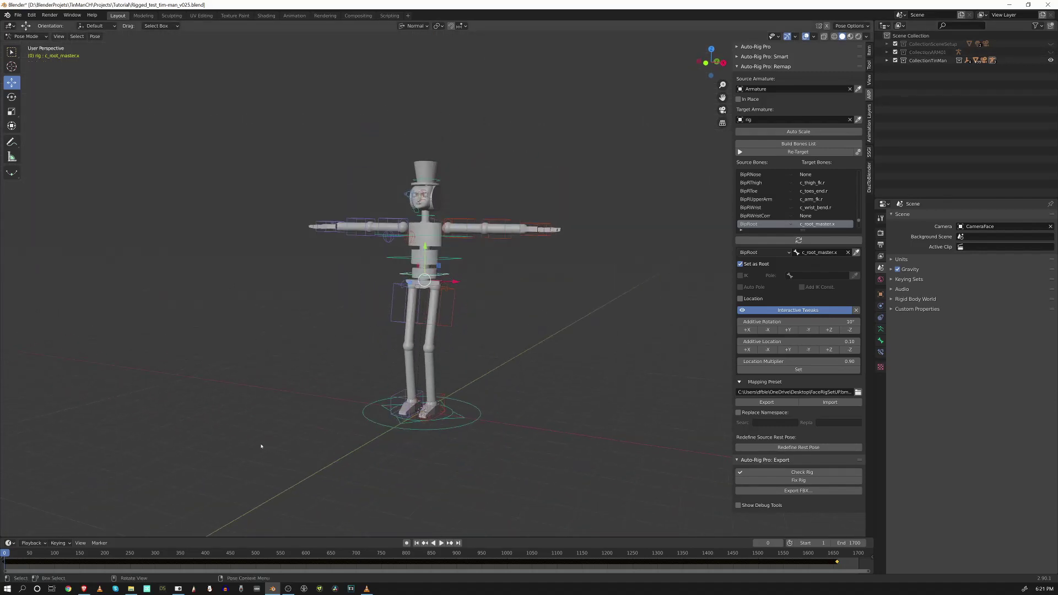
{"action": "key", "text": "w"}
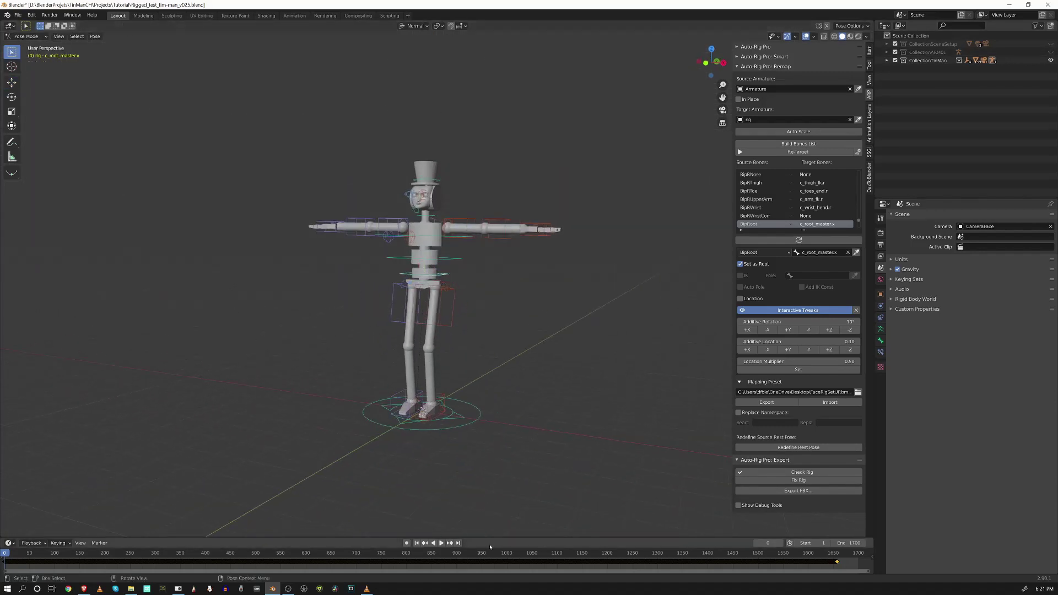
{"action": "left_click", "coordinate": [442, 543]}
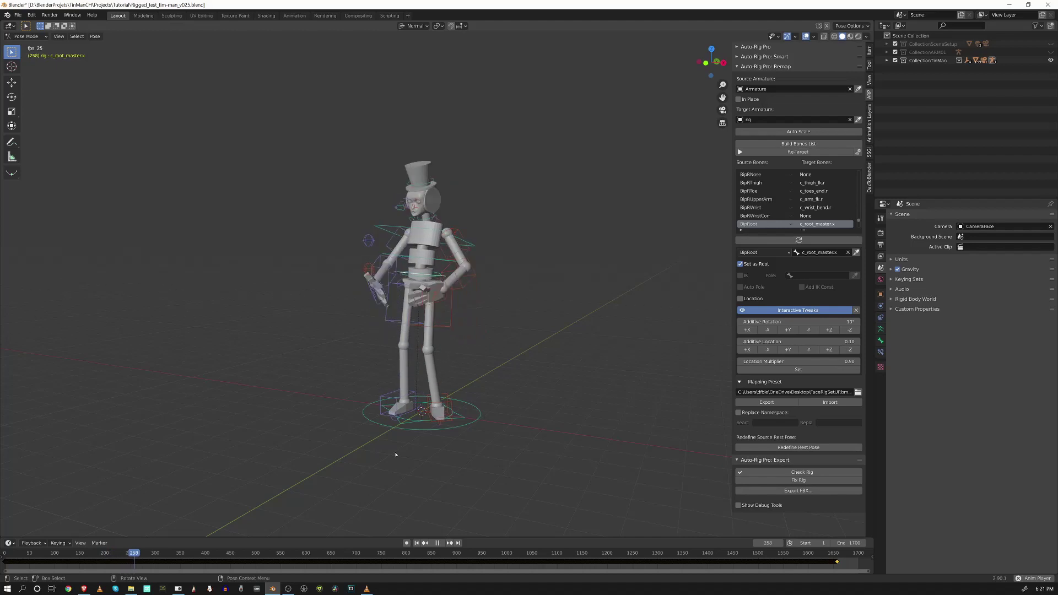
{"action": "middle_click_drag", "start_coordinate": [307, 366], "coordinate": [425, 326]}
{"action": "key", "text": "space"}
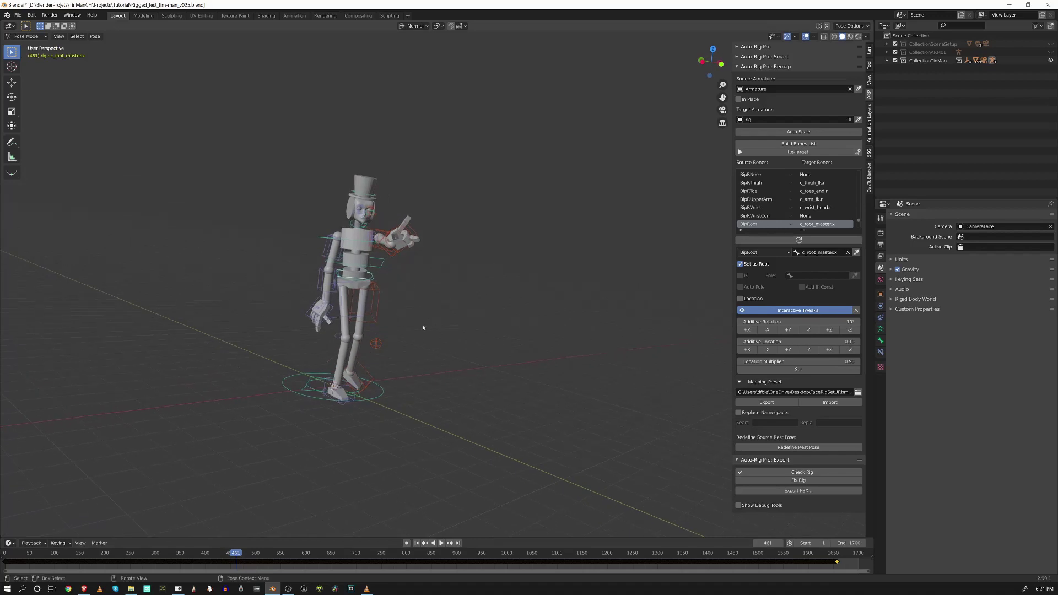
{"action": "scroll", "coordinate": [370, 384], "scroll_direction": "up", "scroll_amount": 3}
{"action": "middle_click_drag", "start_coordinate": [366, 374], "coordinate": [402, 397]}
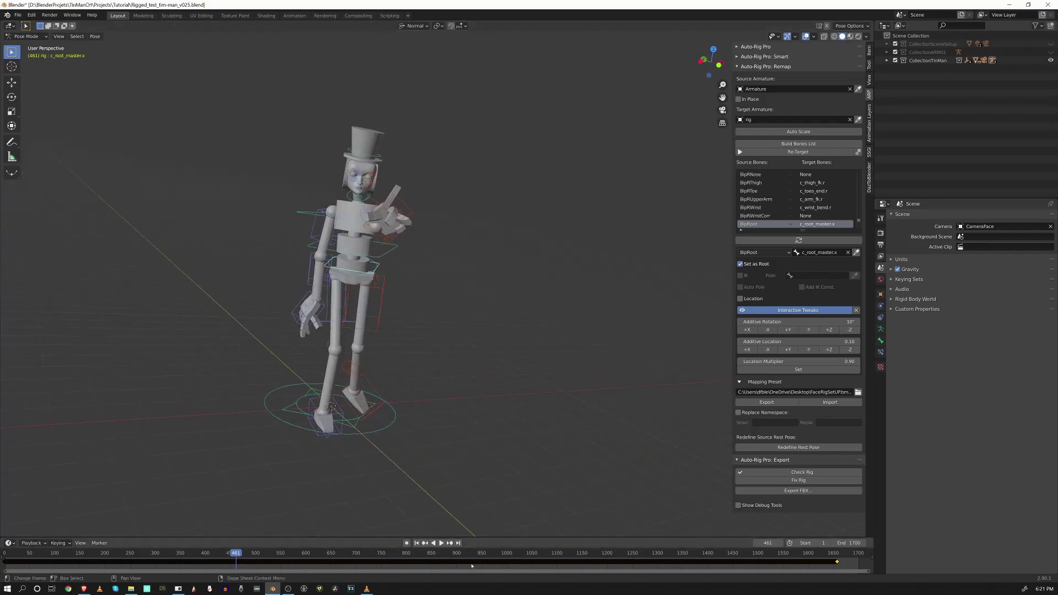
At frame 0, delete the keyframes of the right leg pole control c_leg_pole.r and set its X, Y and Z location to 0.
{"action": "left_click", "coordinate": [416, 543]}
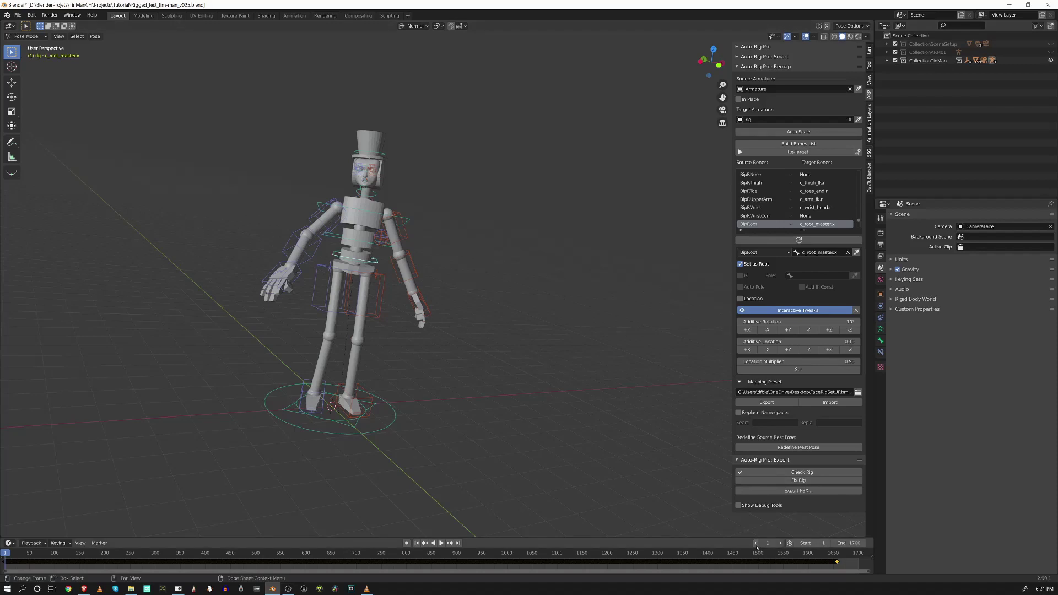
{"action": "left_click", "coordinate": [756, 543]}
{"action": "scroll", "coordinate": [387, 287], "scroll_direction": "up", "scroll_amount": 4}
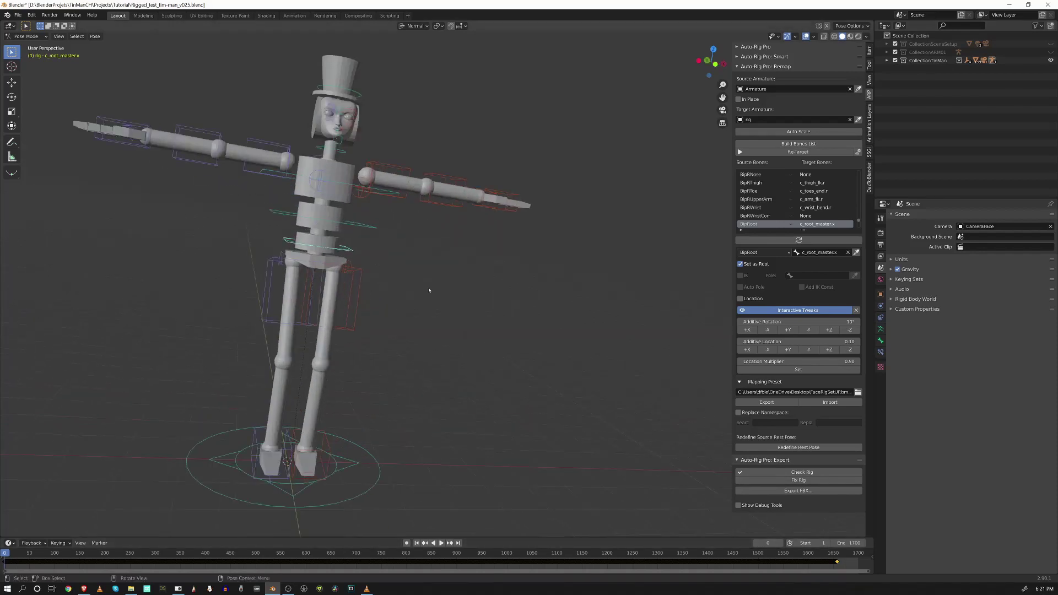
{"action": "middle_click_drag", "start_coordinate": [400, 264], "coordinate": [331, 198]}
{"action": "left_click", "coordinate": [333, 195]}
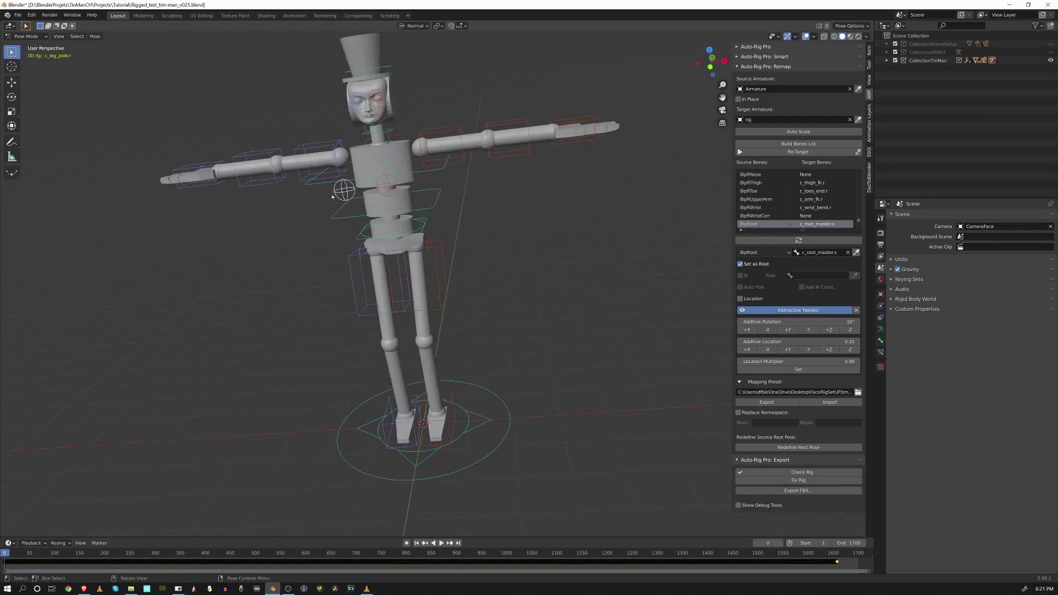
{"action": "left_click", "coordinate": [869, 51]}
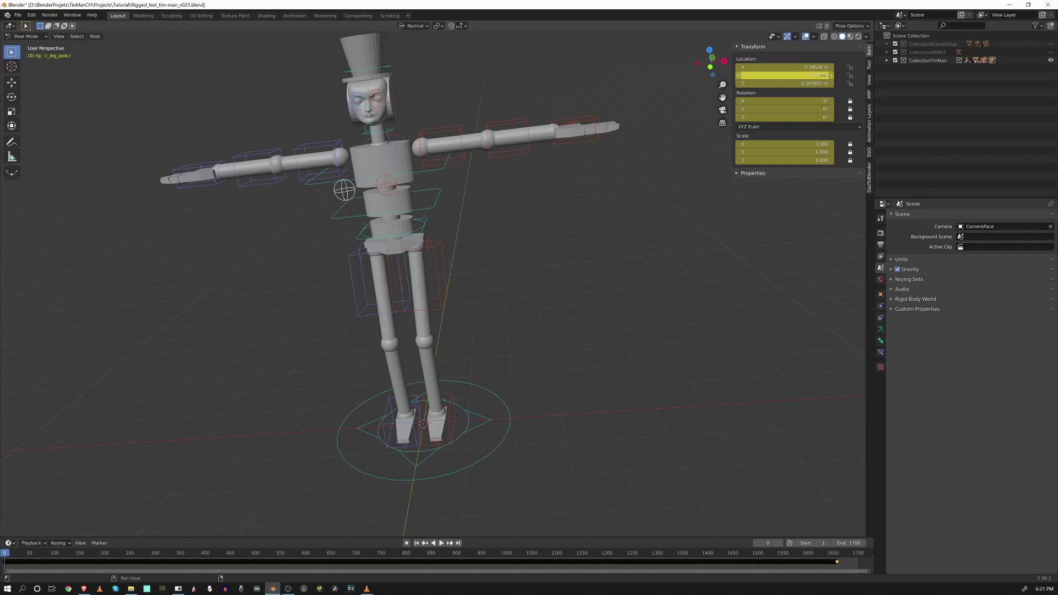
{"action": "right_click", "coordinate": [687, 569]}
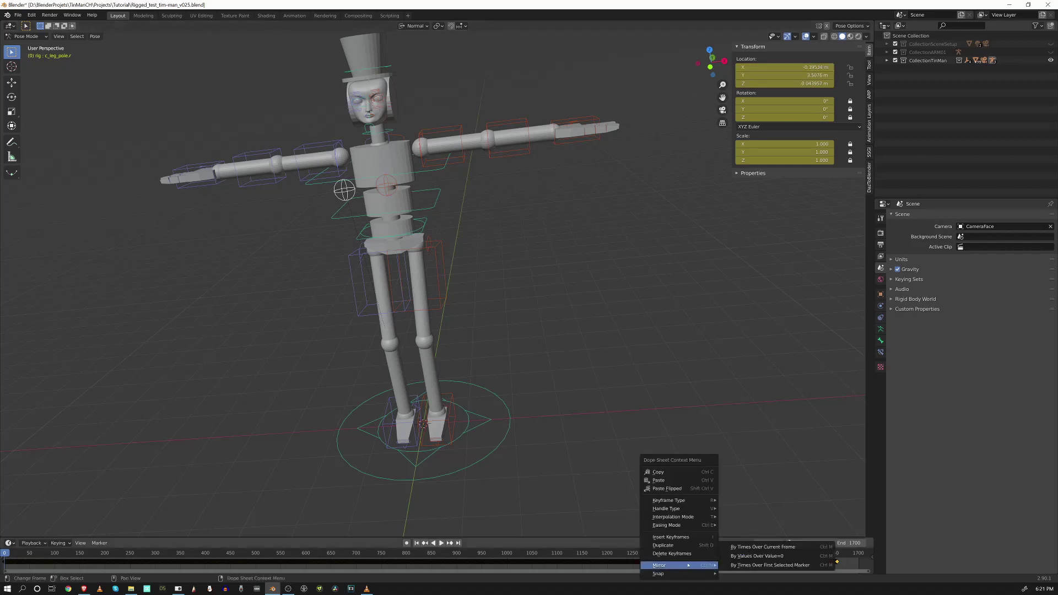
{"action": "left_click", "coordinate": [679, 556]}
{"action": "left_click_drag", "start_coordinate": [803, 67], "coordinate": [799, 83]}
{"action": "type", "text": "0"}
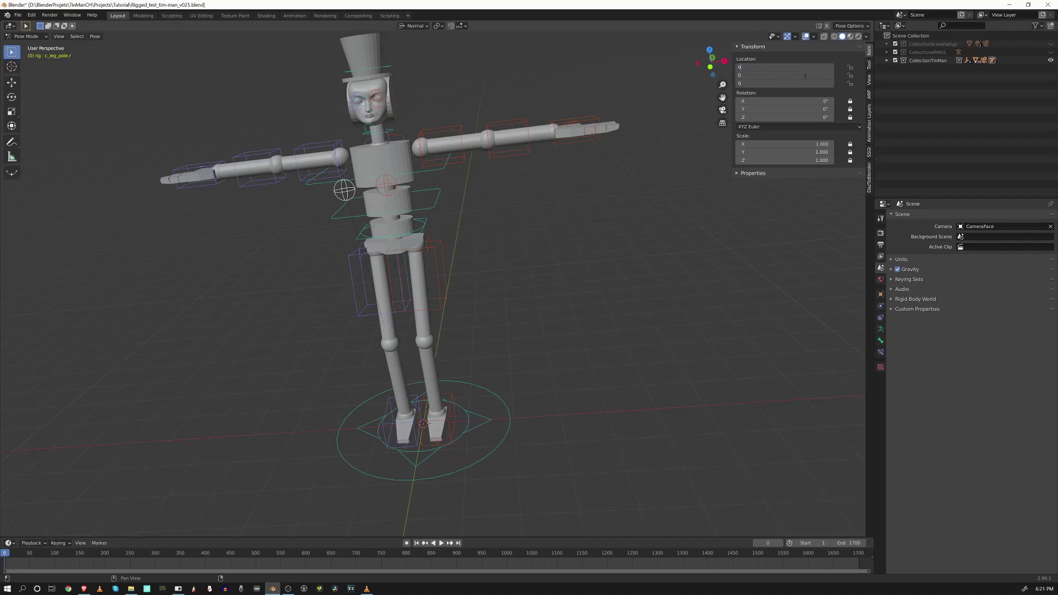
{"action": "key", "text": "Return"}
Delete the keyframes of the left leg pole control c_leg_pole.l and set its X, Y and Z location to 0.
{"action": "middle_click_drag", "start_coordinate": [513, 353], "coordinate": [524, 321]}
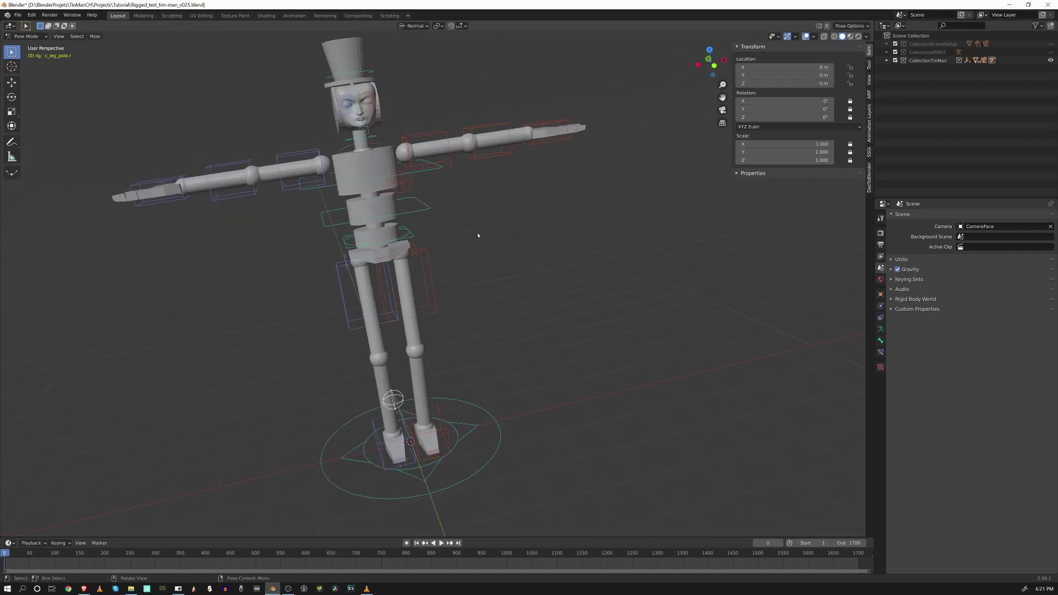
{"action": "left_click", "coordinate": [410, 190]}
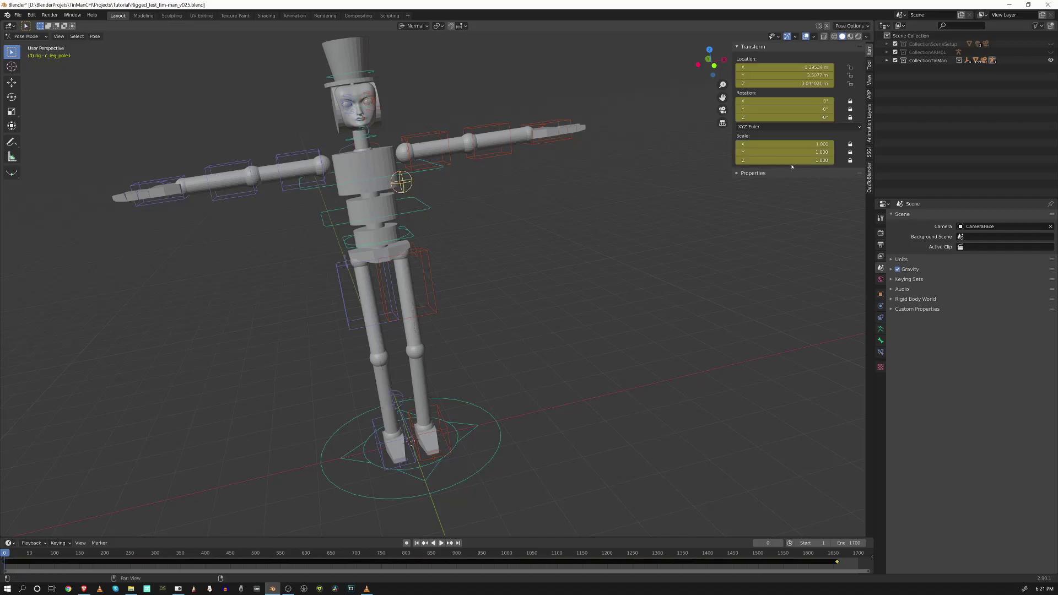
{"action": "right_click", "coordinate": [731, 568]}
{"action": "left_click", "coordinate": [711, 552]}
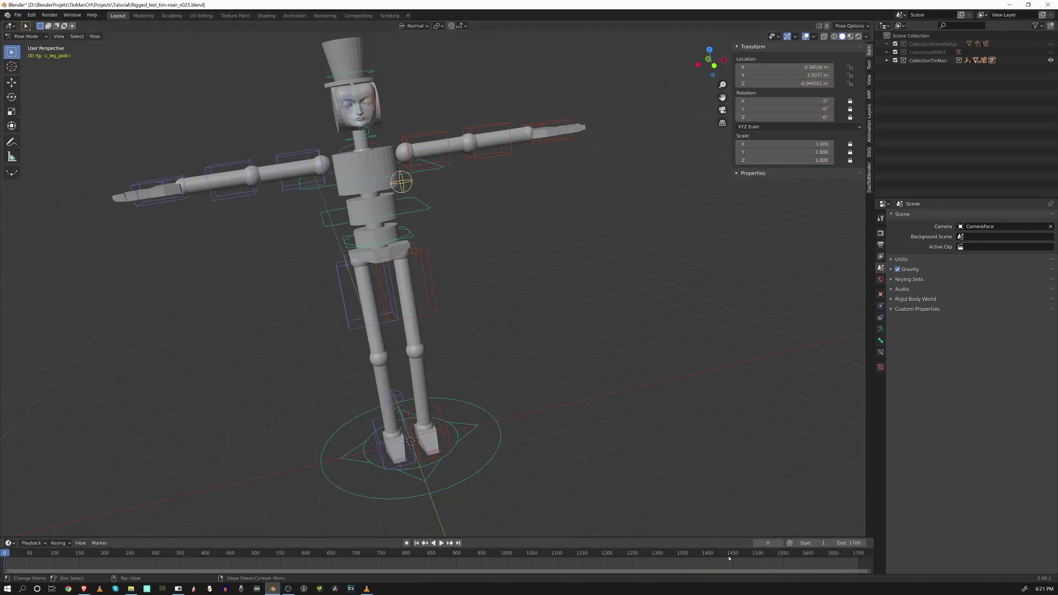
{"action": "left_click_drag", "start_coordinate": [795, 83], "coordinate": [795, 69]}
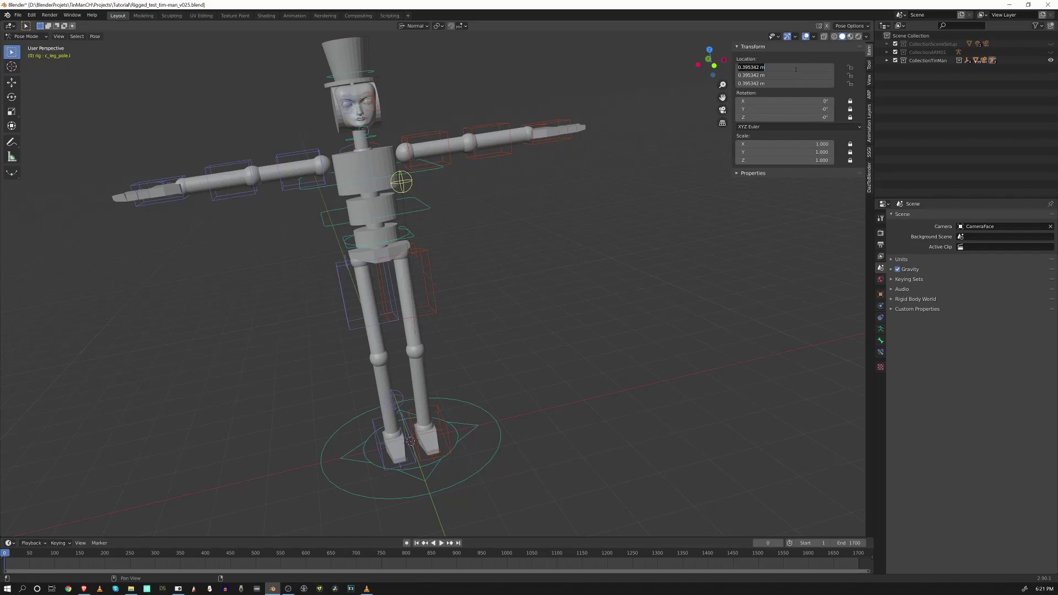
{"action": "type", "text": "0"}
{"action": "key", "text": "Return"}
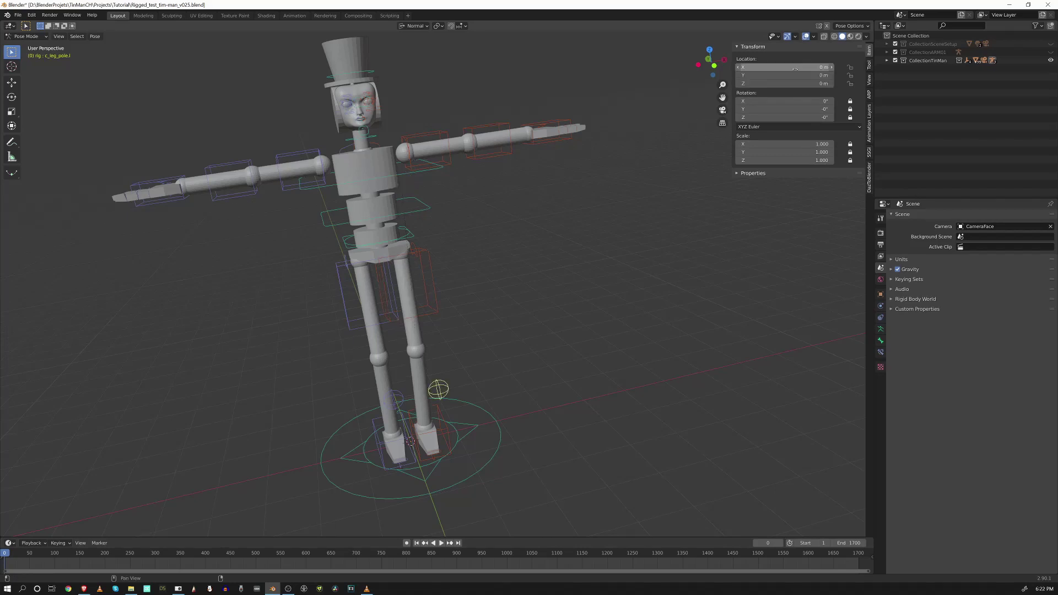
Play the animation and examine the tin man's body and knee motion from the front, side and above.
{"action": "scroll", "coordinate": [473, 297], "scroll_direction": "down", "scroll_amount": 4}
{"action": "middle_click_drag", "start_coordinate": [473, 298], "coordinate": [419, 259]}
{"action": "scroll", "coordinate": [402, 214], "scroll_direction": "up", "scroll_amount": 3}
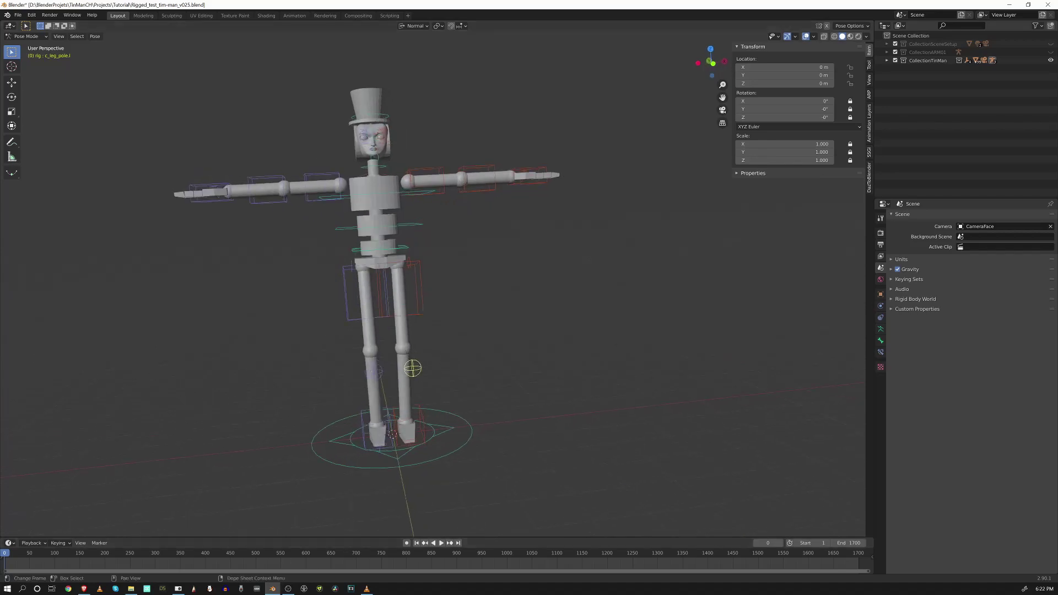
{"action": "left_click", "coordinate": [439, 542]}
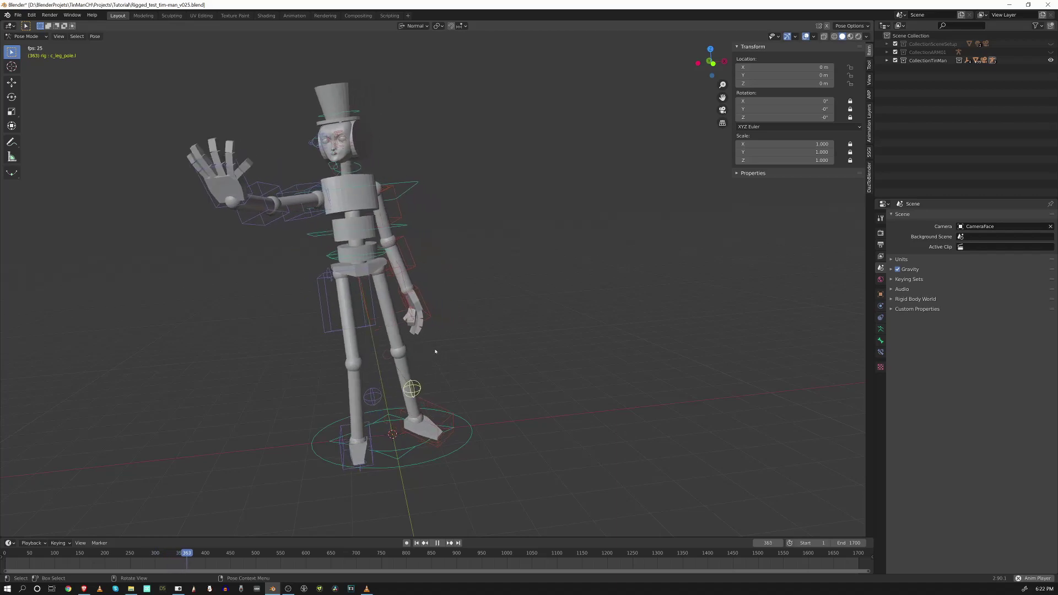
{"action": "middle_click_drag", "start_coordinate": [419, 341], "coordinate": [344, 306]}
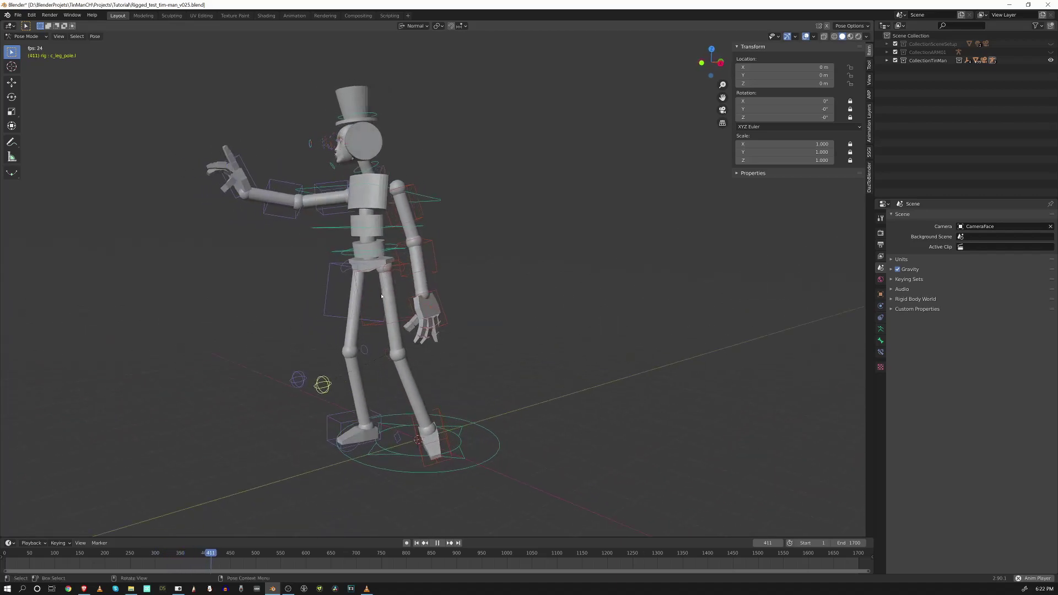
{"action": "middle_click_drag", "start_coordinate": [337, 124], "coordinate": [389, 135]}
{"action": "scroll", "coordinate": [323, 219], "scroll_direction": "down", "scroll_amount": 2}
{"action": "middle_click_drag", "start_coordinate": [323, 218], "coordinate": [423, 252]}
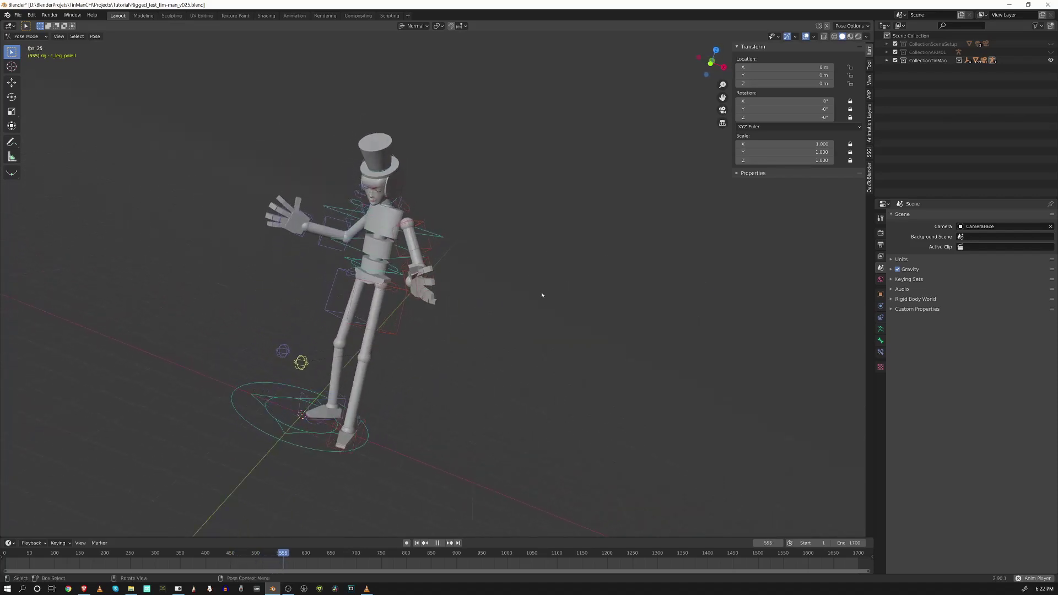
View the tin man's face through the scene camera during playback, using Material Preview shading.
{"action": "key", "text": "KP_0"}
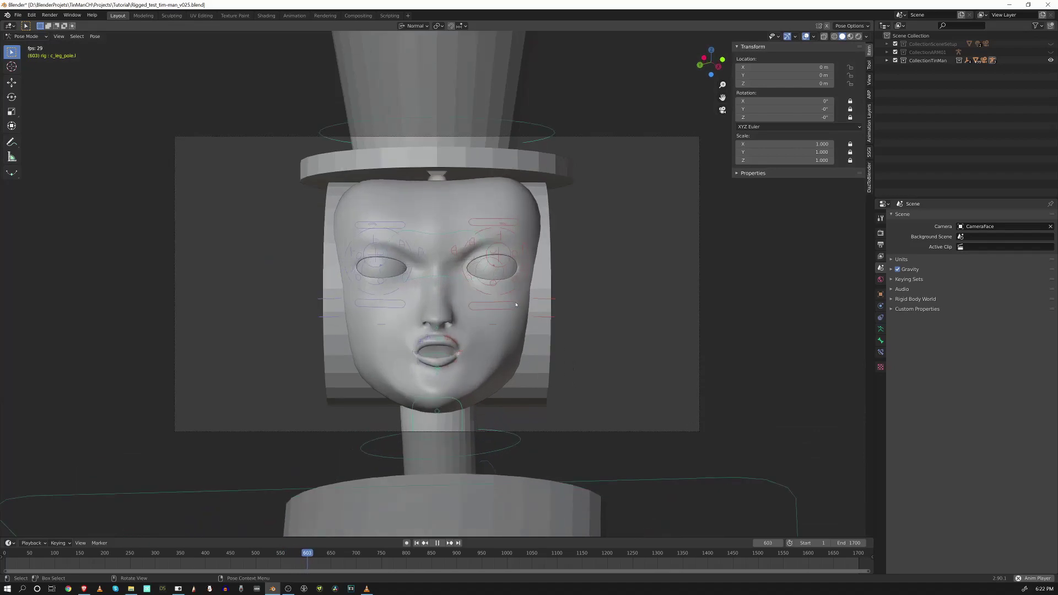
{"action": "scroll", "coordinate": [516, 304], "scroll_direction": "up", "scroll_amount": 2}
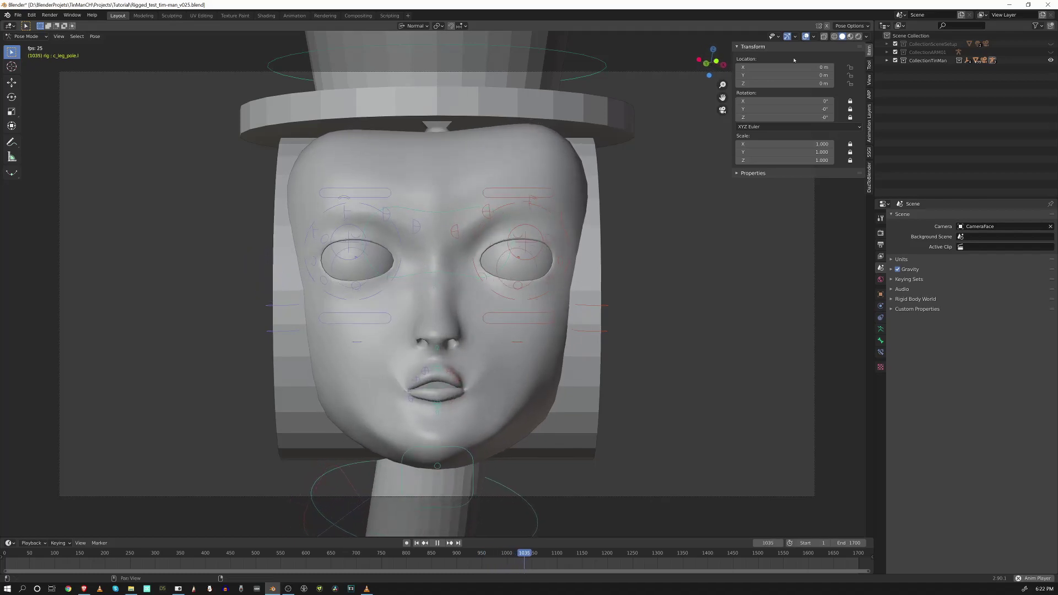
{"action": "key", "text": "z"}
{"action": "key", "text": "2"}
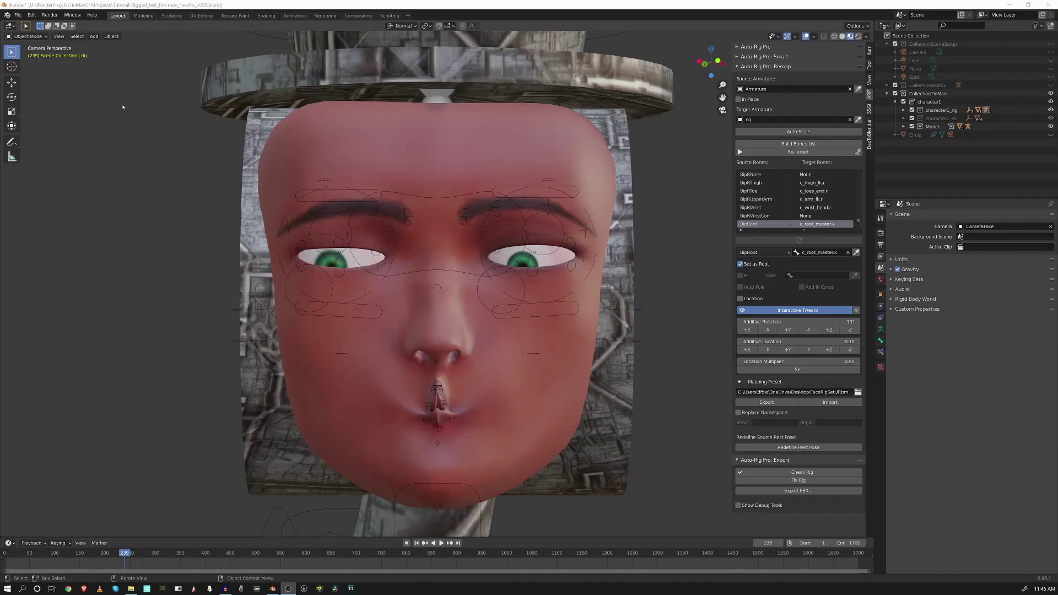
Select the rig in the face-fix file and switch it to Pose Mode.
{"action": "left_click", "coordinate": [302, 193]}
{"action": "left_click", "coordinate": [26, 36]}
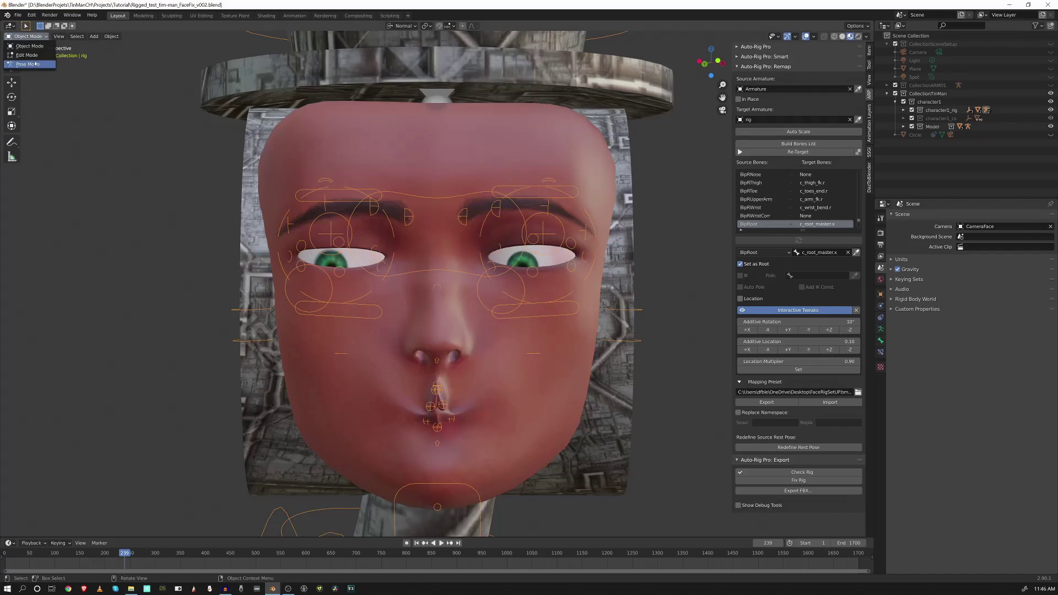
{"action": "left_click", "coordinate": [32, 64]}
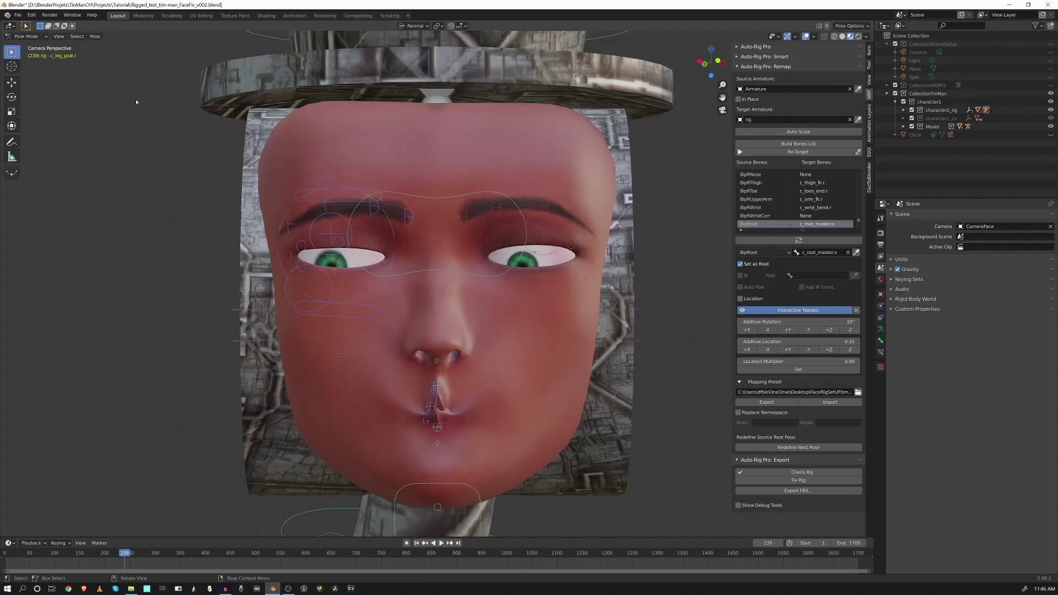
Clear the rotation keyframes of the right upper eyelid control c_eyelid_top.r and set its X, Y and Z rotation to 0.
{"action": "left_click", "coordinate": [340, 194]}
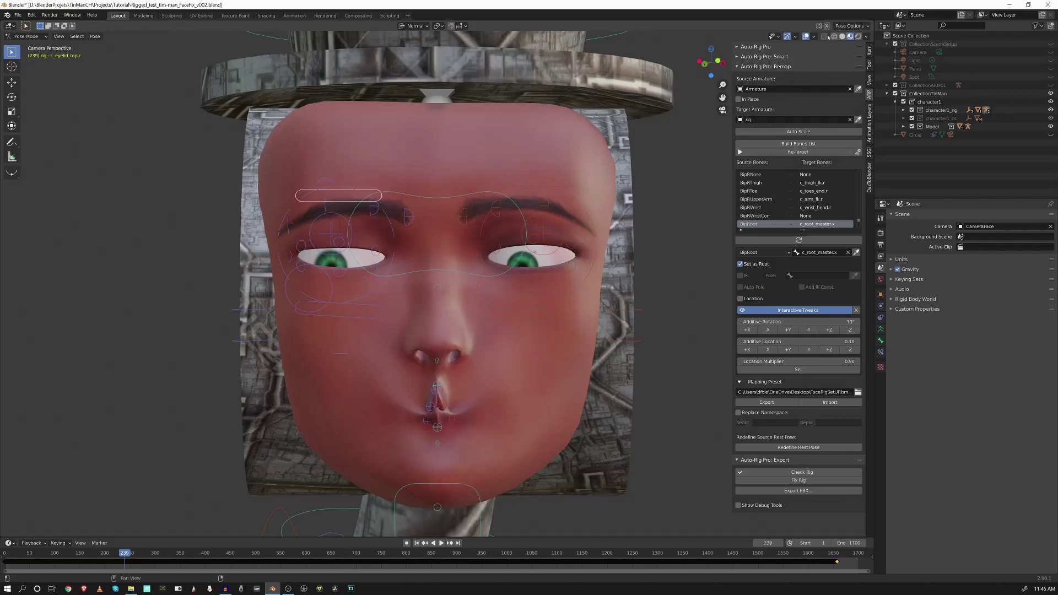
{"action": "left_click", "coordinate": [869, 51]}
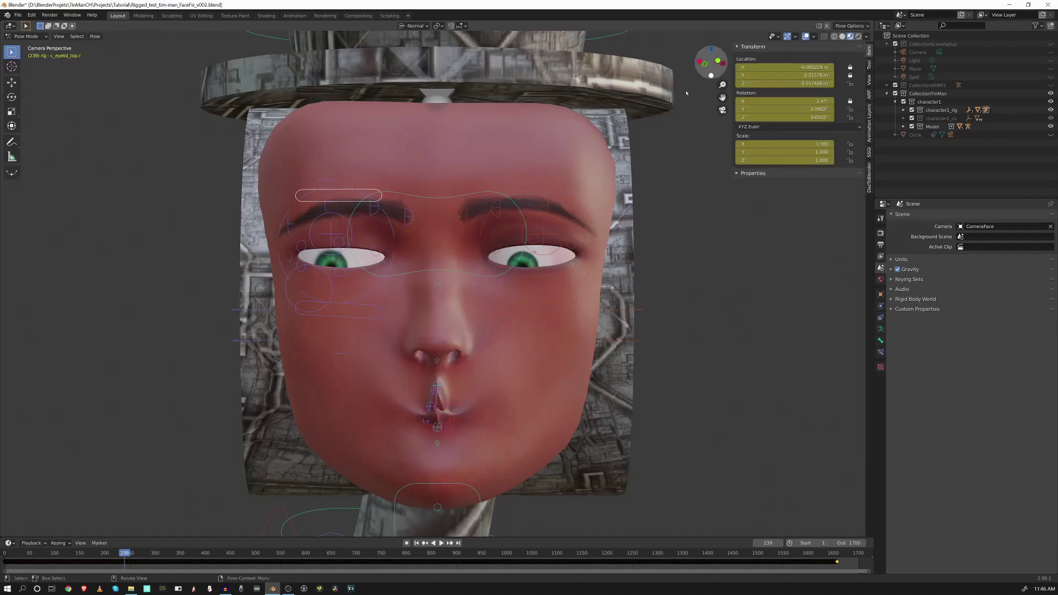
{"action": "right_click", "coordinate": [768, 102]}
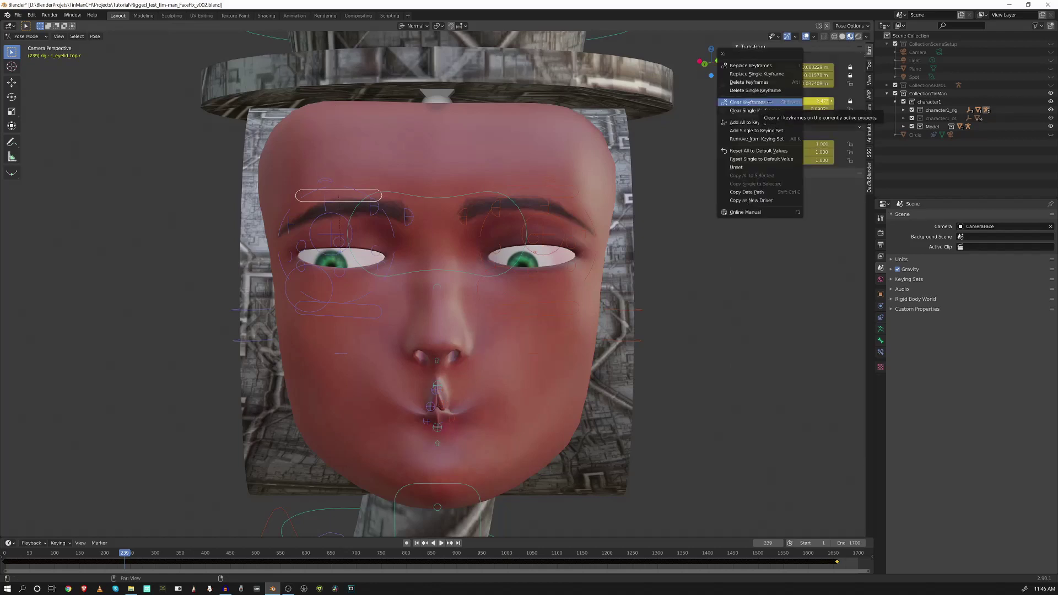
{"action": "left_click", "coordinate": [785, 103]}
{"action": "left_click_drag", "start_coordinate": [786, 102], "coordinate": [786, 104]}
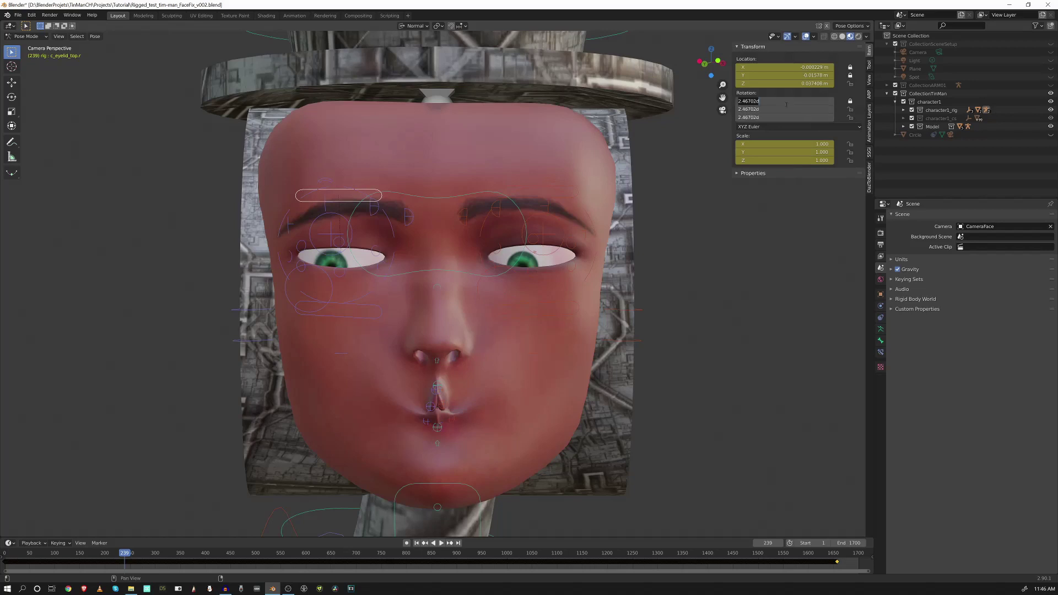
{"action": "type", "text": "0"}
{"action": "key", "text": "Return"}
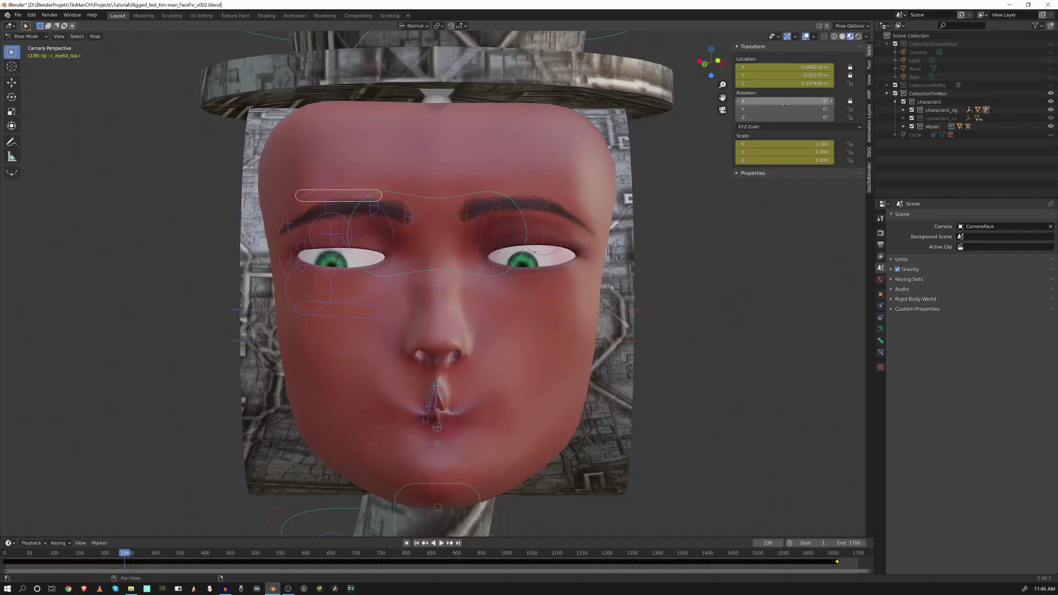
Clear the rotation keyframes of the right lower eyelid control c_eyelid_bot.r and set its X, Y and Z rotation to 0.
{"action": "left_click", "coordinate": [361, 307]}
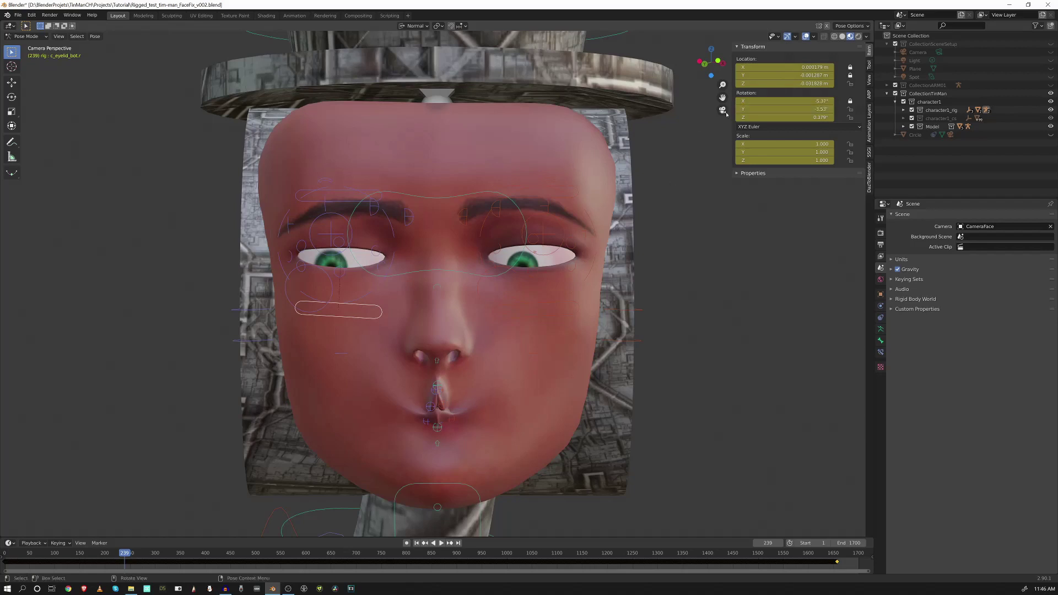
{"action": "right_click", "coordinate": [763, 100]}
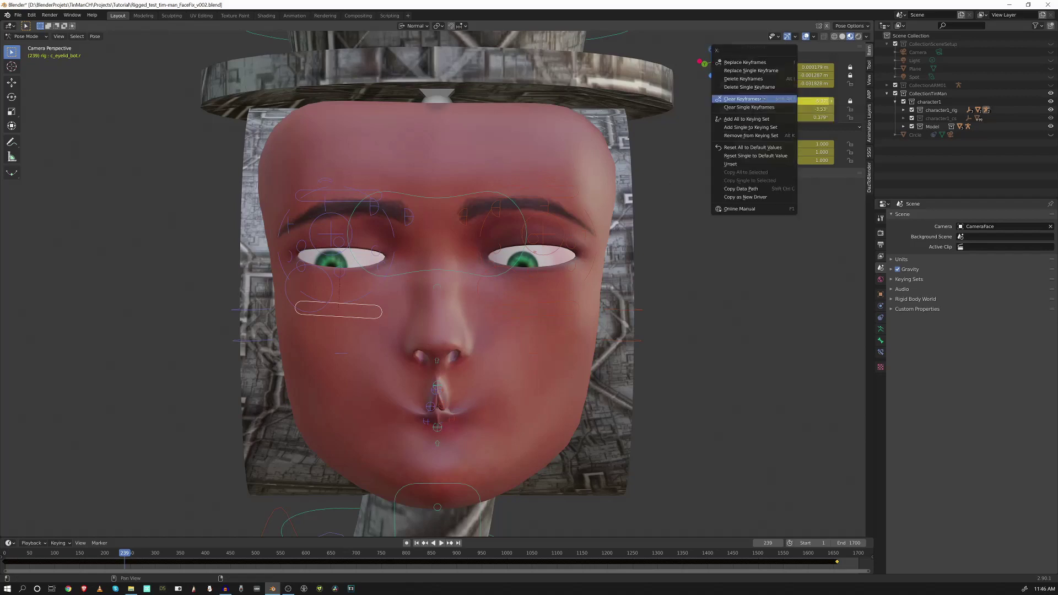
{"action": "left_click", "coordinate": [762, 99]}
{"action": "left_click_drag", "start_coordinate": [763, 100], "coordinate": [763, 101]}
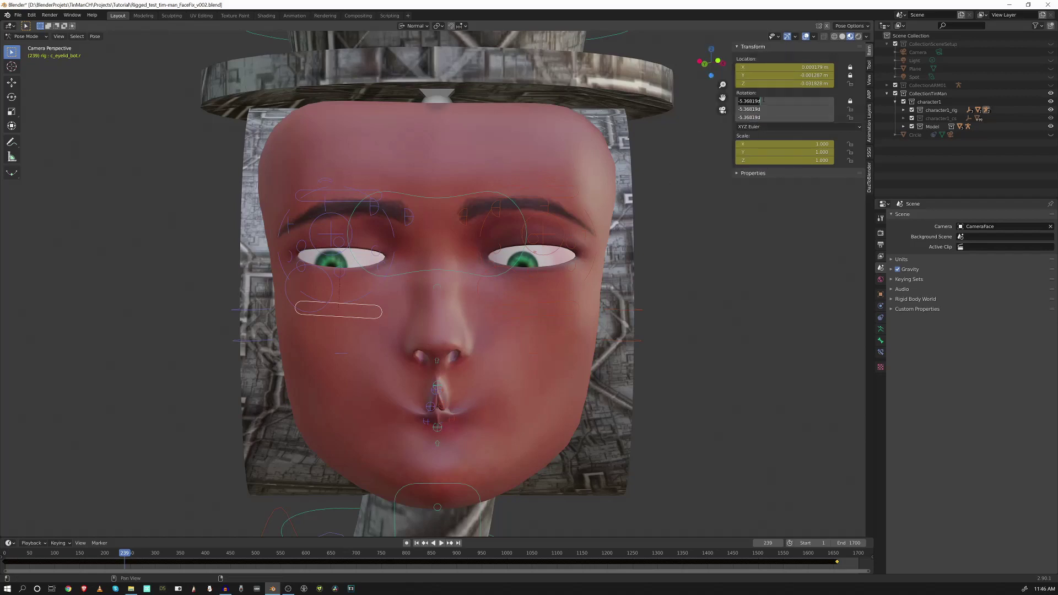
{"action": "type", "text": "0"}
{"action": "key", "text": "Return"}
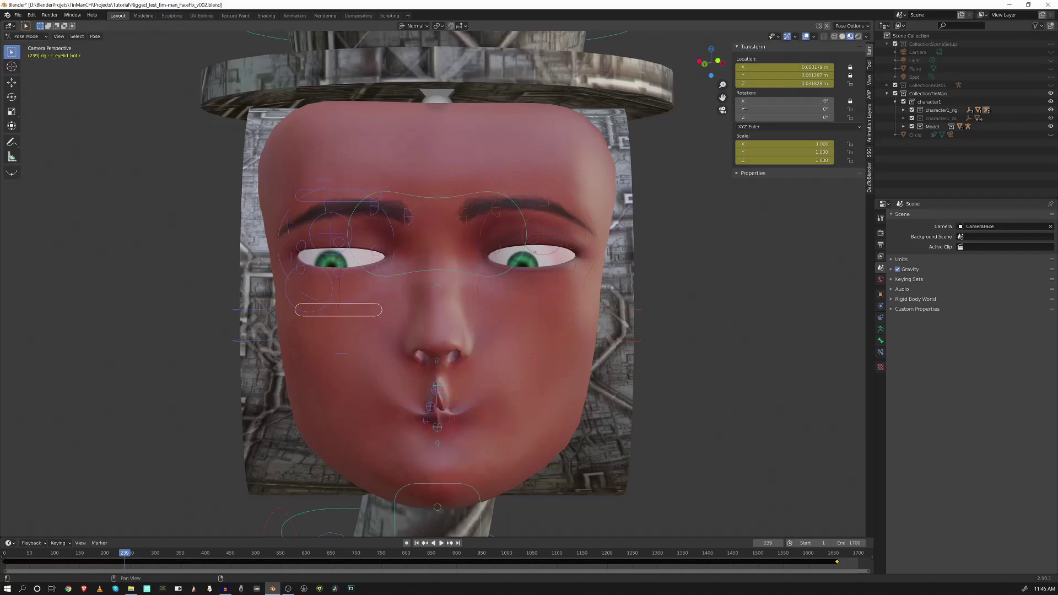
Clear the rotation keyframes of the left upper eyelid control c_eyelid_top.l and set its X, Y and Z rotation to 0.
{"action": "left_click", "coordinate": [579, 190]}
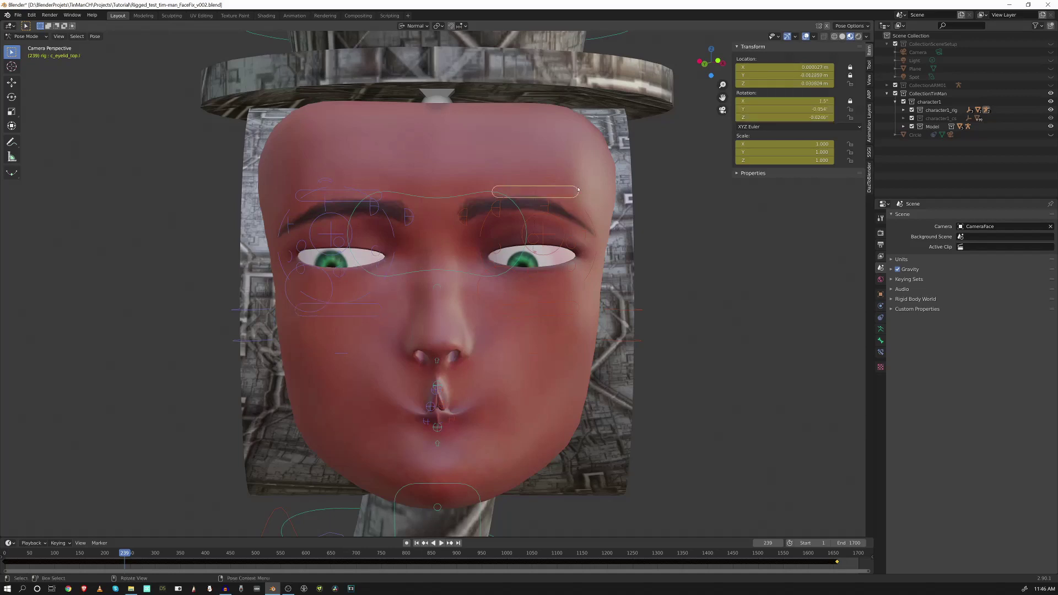
{"action": "right_click", "coordinate": [786, 101]}
{"action": "left_click", "coordinate": [786, 101]}
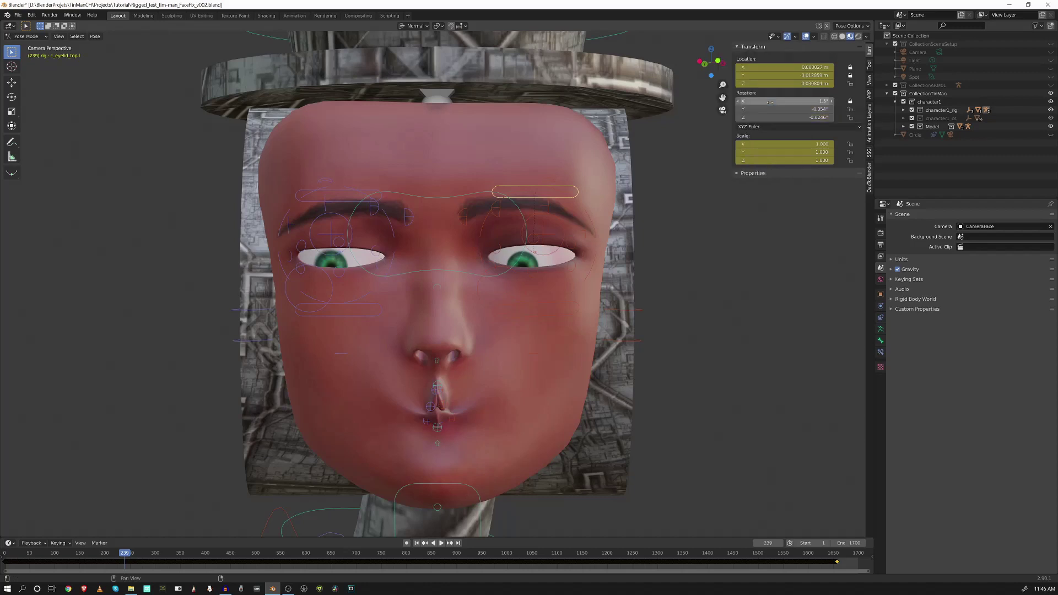
{"action": "double_click", "coordinate": [770, 101]}
{"action": "type", "text": "0"}
{"action": "key", "text": "Return"}
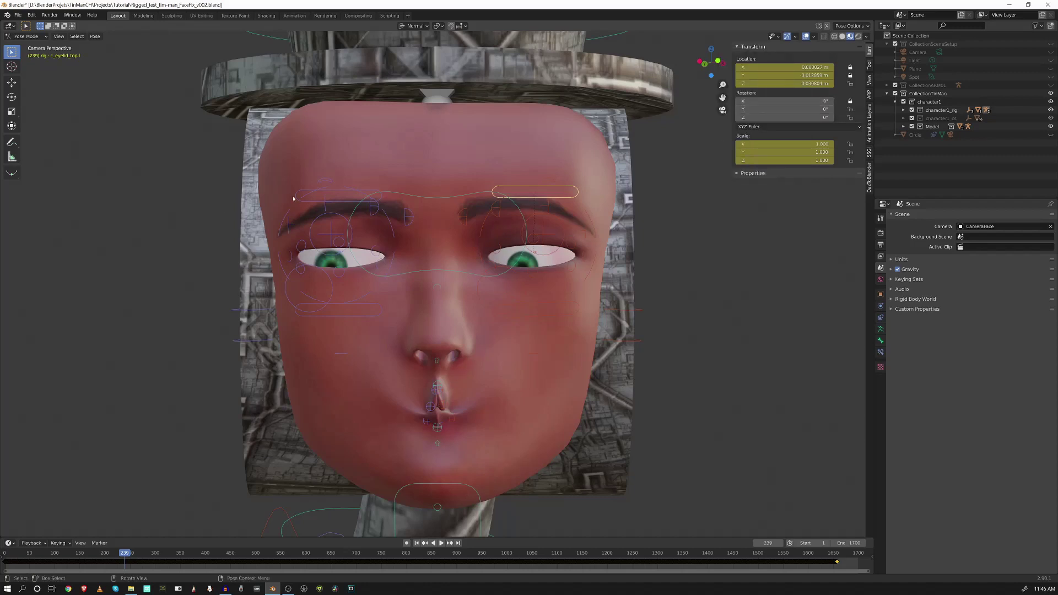
Clear the rotation keyframes of the left lower eyelid control c_eyelid_bot.l and set its X, Y and Z rotation to 0.
{"action": "left_click", "coordinate": [556, 317]}
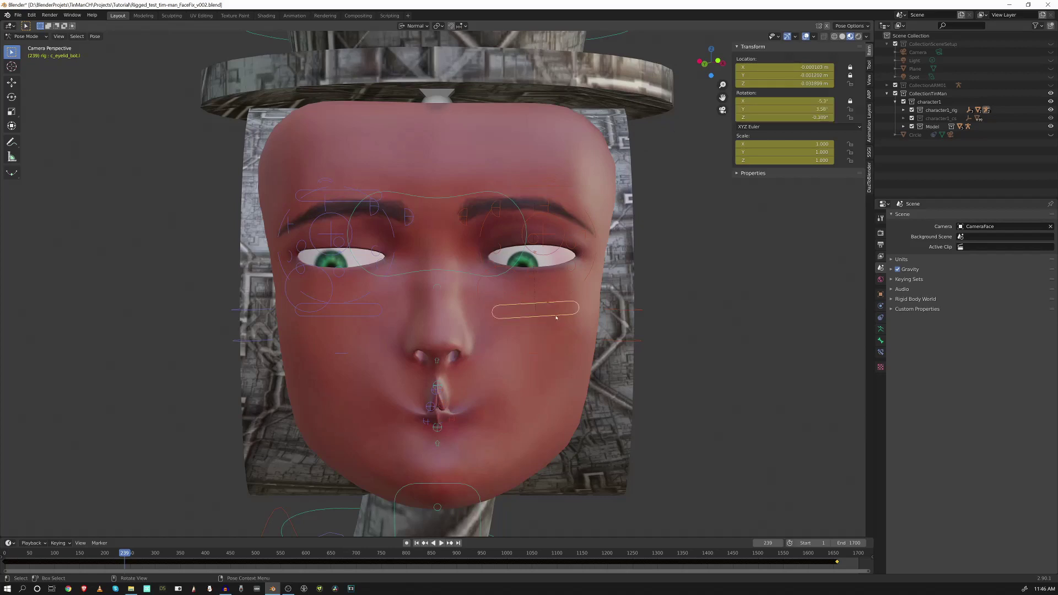
{"action": "right_click", "coordinate": [761, 101]}
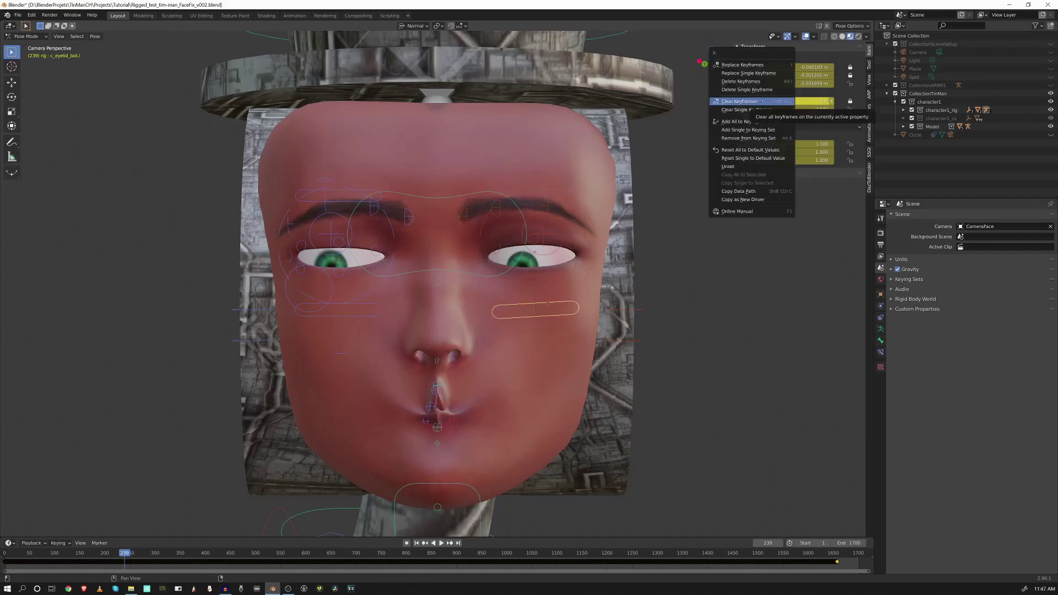
{"action": "left_click", "coordinate": [760, 101]}
{"action": "left_click_drag", "start_coordinate": [764, 102], "coordinate": [763, 117]}
{"action": "type", "text": "0"}
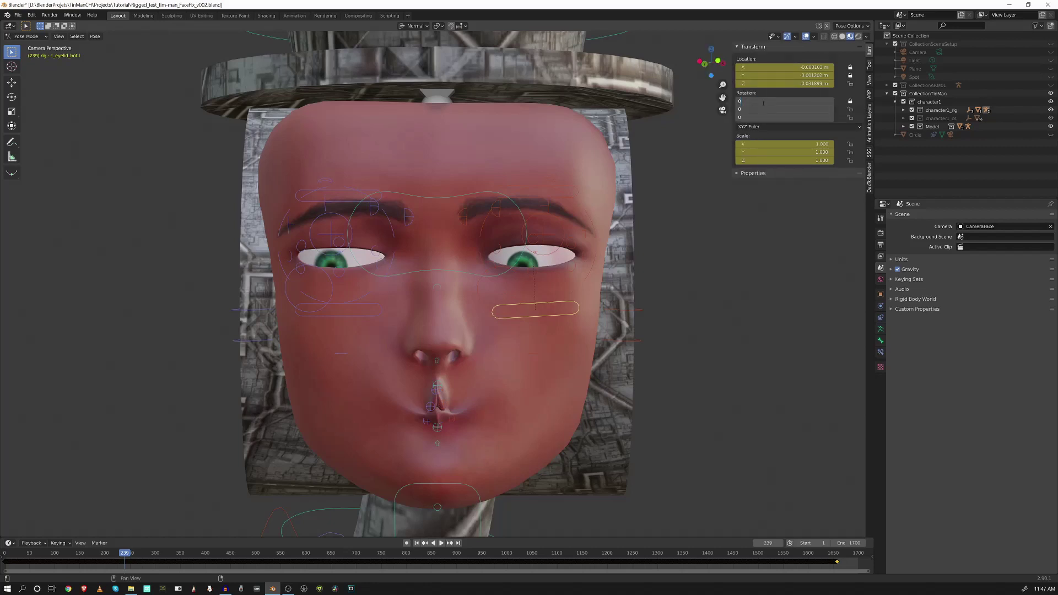
{"action": "key", "text": "Return"}
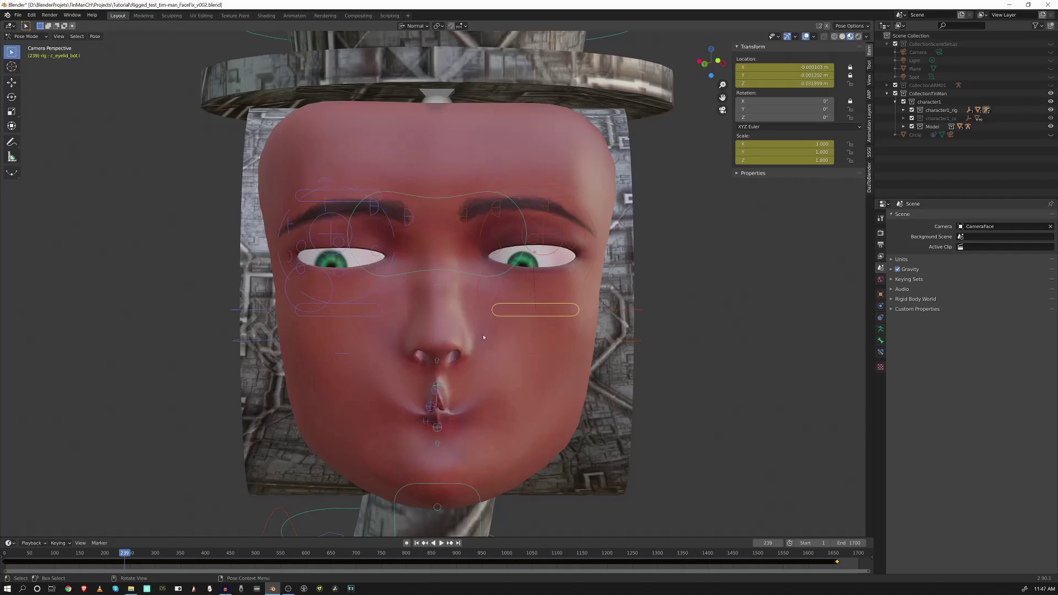
Bring up the Auto-Rig Pro Remap settings and, in Wireframe shading, select the right lip corner control c_lips_smile.r.
{"action": "left_click", "coordinate": [869, 94]}
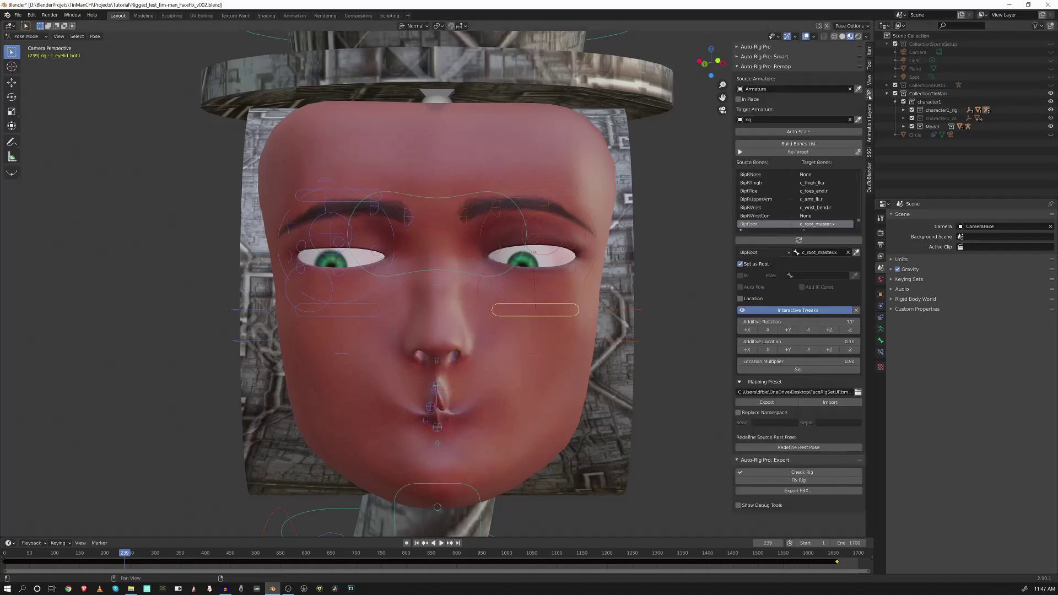
{"action": "scroll", "coordinate": [467, 386], "scroll_direction": "up", "scroll_amount": 2}
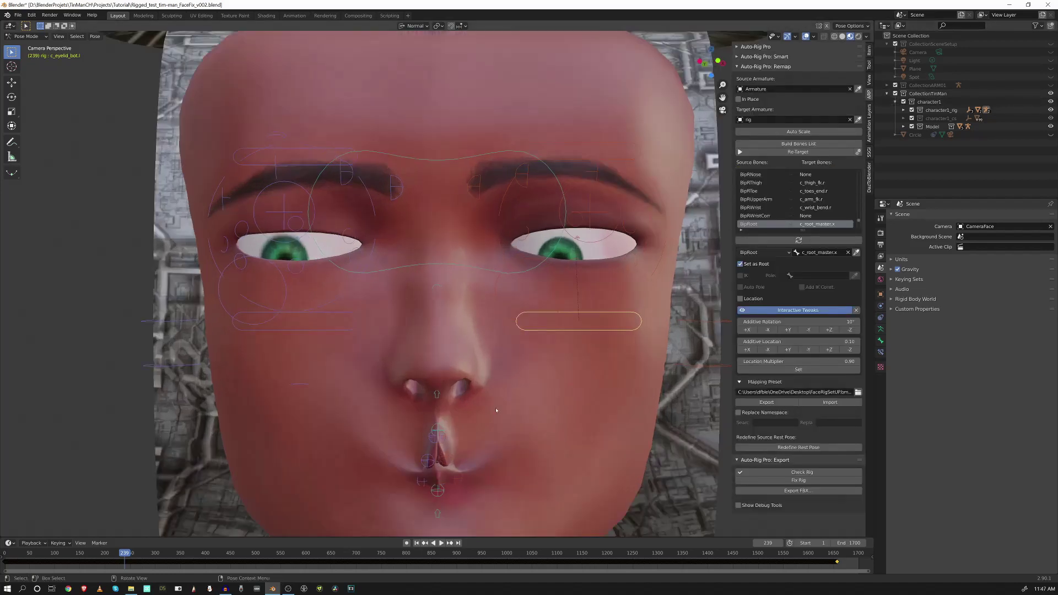
{"action": "scroll", "coordinate": [481, 428], "scroll_direction": "up", "scroll_amount": 4}
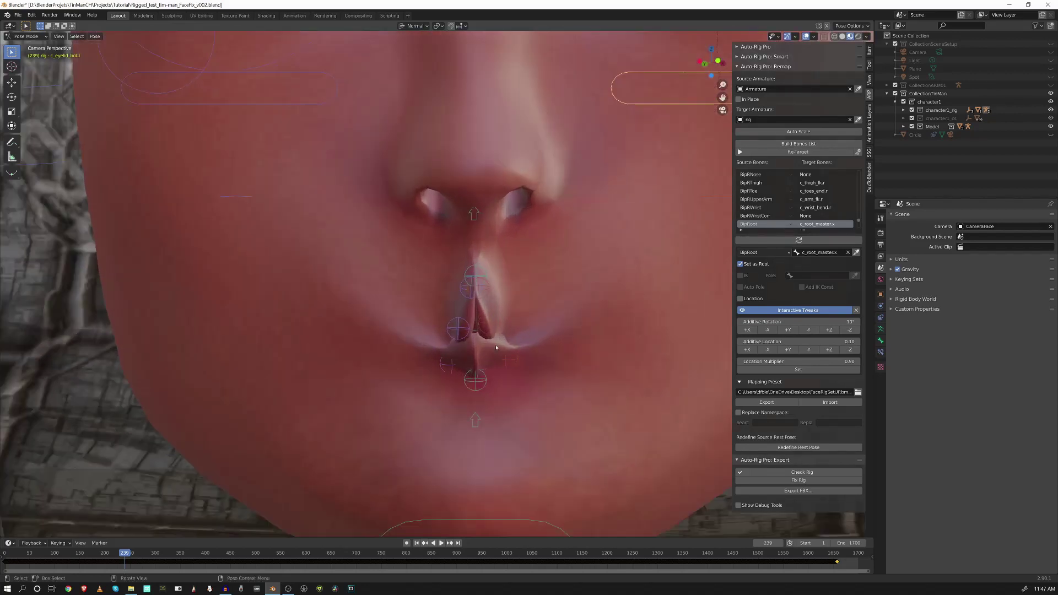
{"action": "middle_click_drag", "start_coordinate": [496, 347], "coordinate": [466, 337], "text": "shift"}
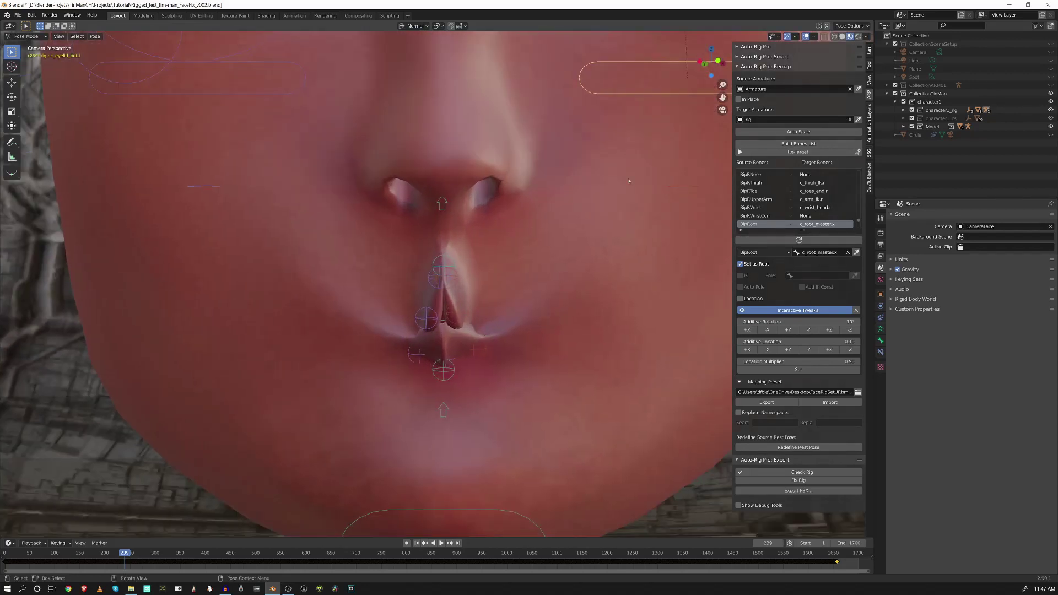
{"action": "left_click", "coordinate": [834, 36]}
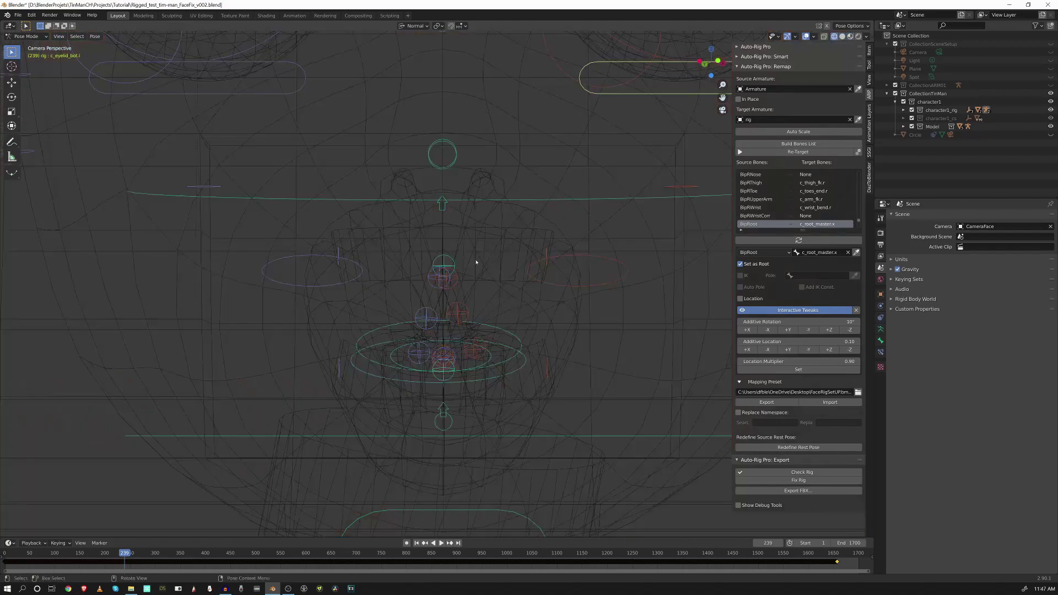
{"action": "scroll", "coordinate": [446, 364], "scroll_direction": "up", "scroll_amount": 2}
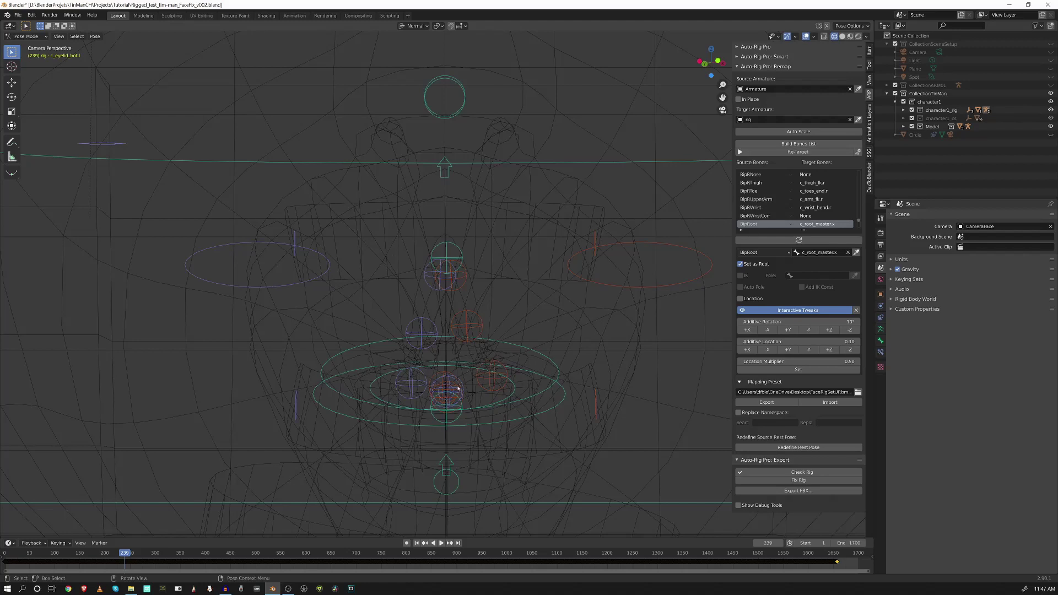
{"action": "left_click", "coordinate": [446, 376]}
{"action": "left_click", "coordinate": [448, 380]}
{"action": "left_click", "coordinate": [454, 382]}
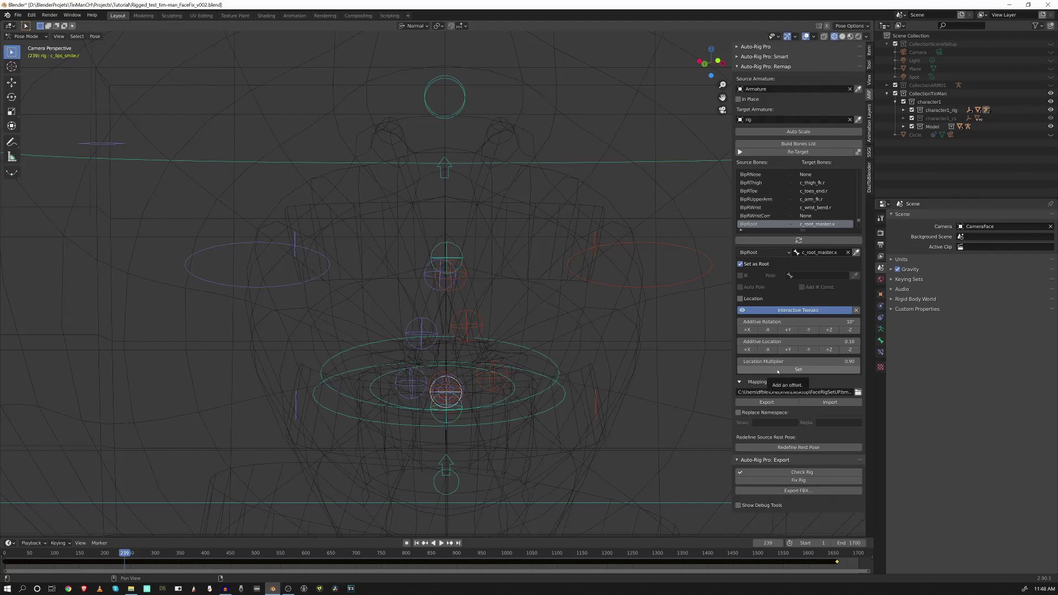
Set the Location Multiplier to 0.45, sync the bones list to c_lips_smile.r and apply the multiplier to it.
{"action": "left_click", "coordinate": [799, 361]}
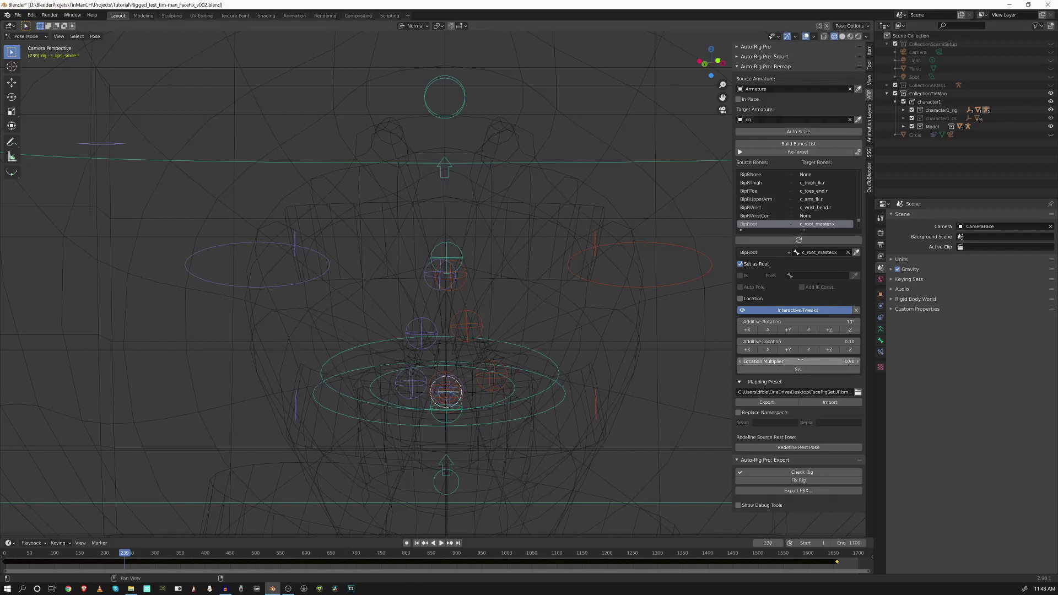
{"action": "left_click", "coordinate": [778, 362]}
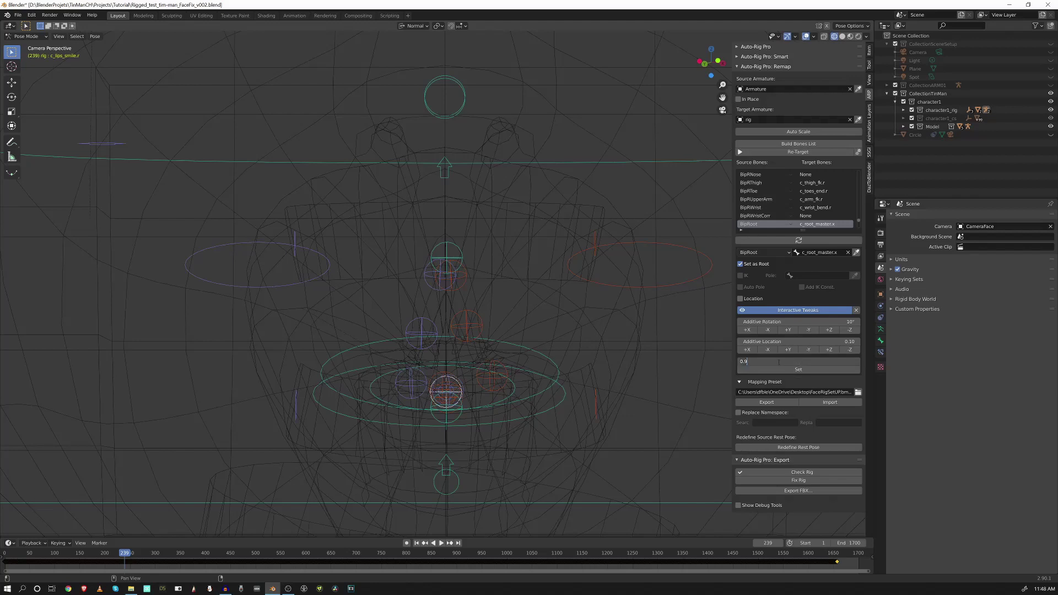
{"action": "type", "text": "45"}
{"action": "key", "text": "Return"}
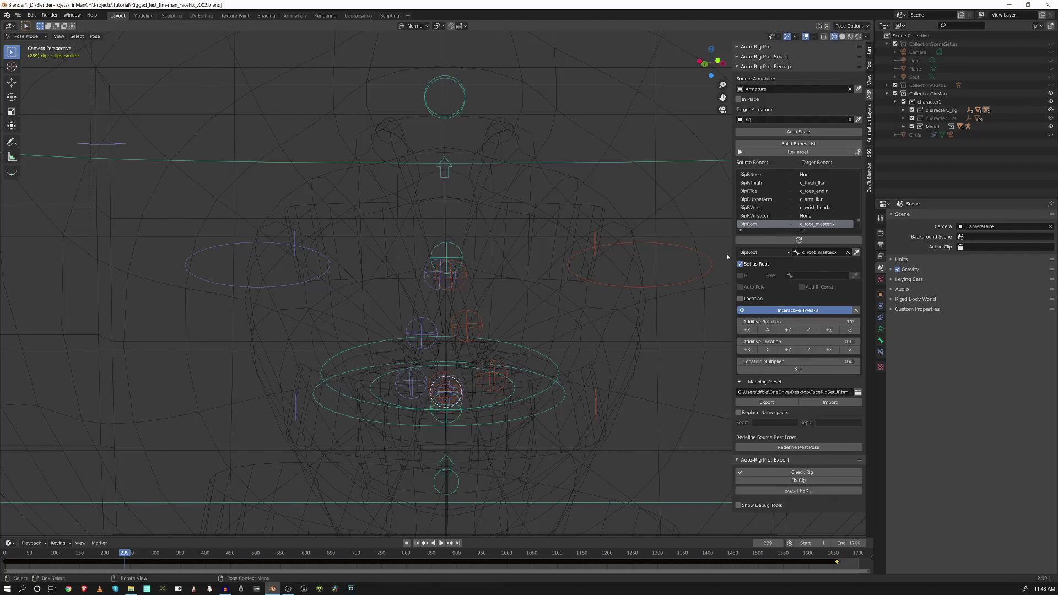
{"action": "left_click", "coordinate": [799, 241]}
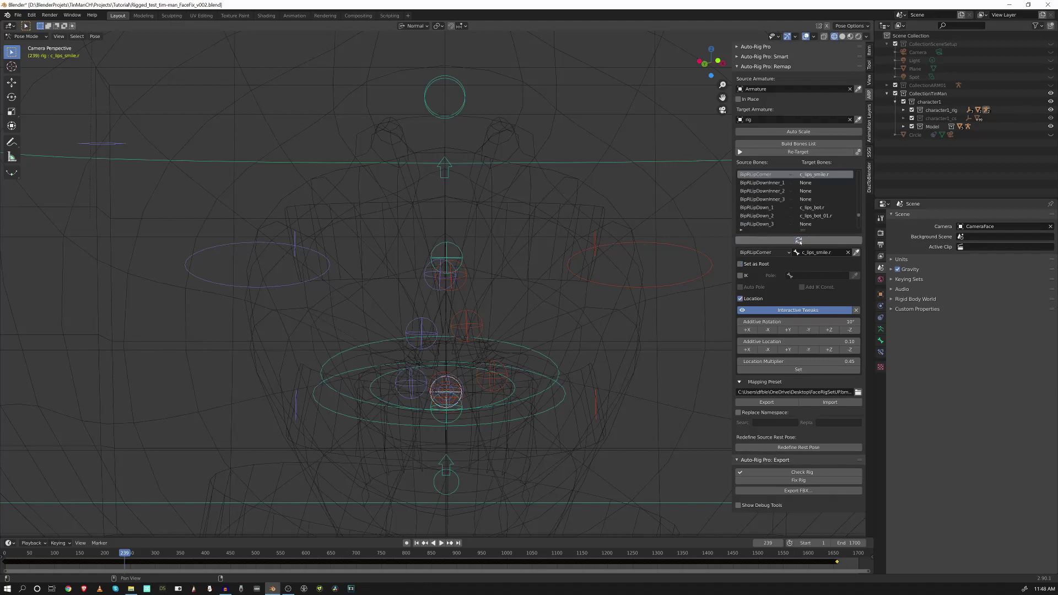
{"action": "left_click", "coordinate": [798, 369]}
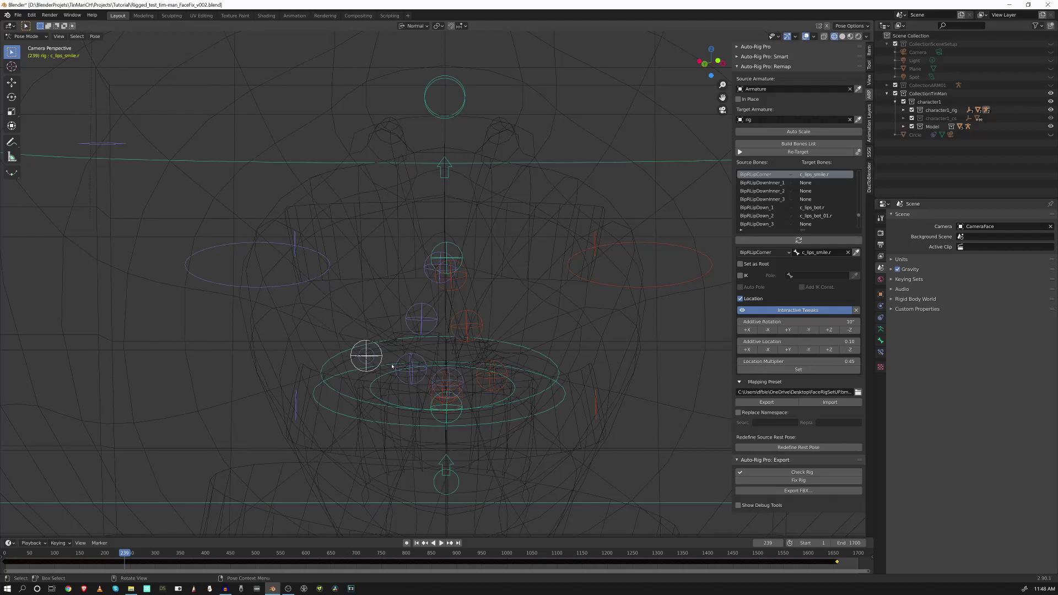
Sync the bones list to the left lip corner control c_lips_smile.l and apply the 0.45 location multiplier to it.
{"action": "left_click", "coordinate": [463, 396]}
{"action": "left_click", "coordinate": [799, 241]}
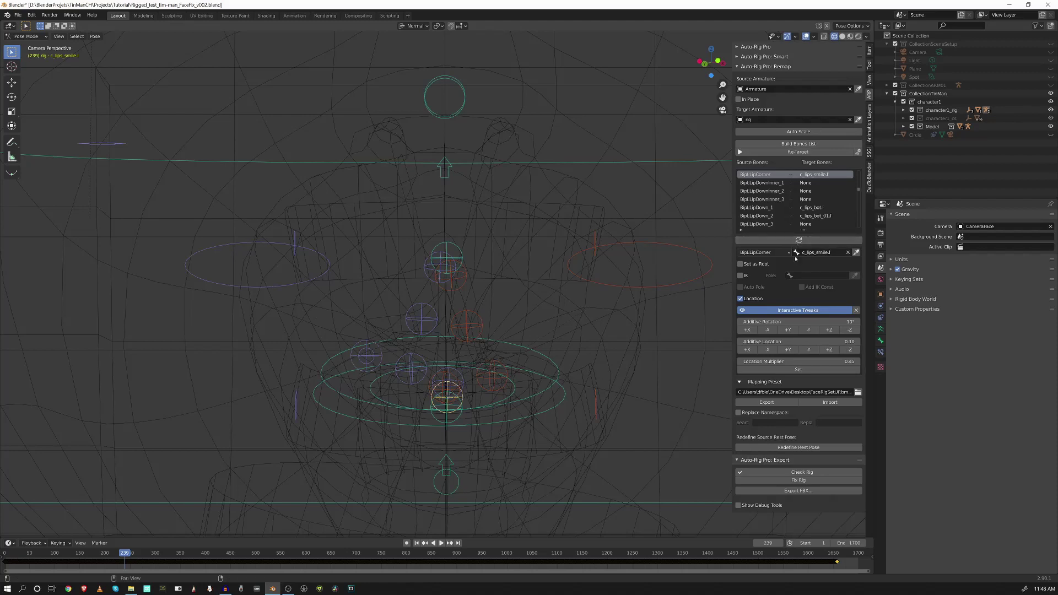
{"action": "left_click", "coordinate": [797, 371]}
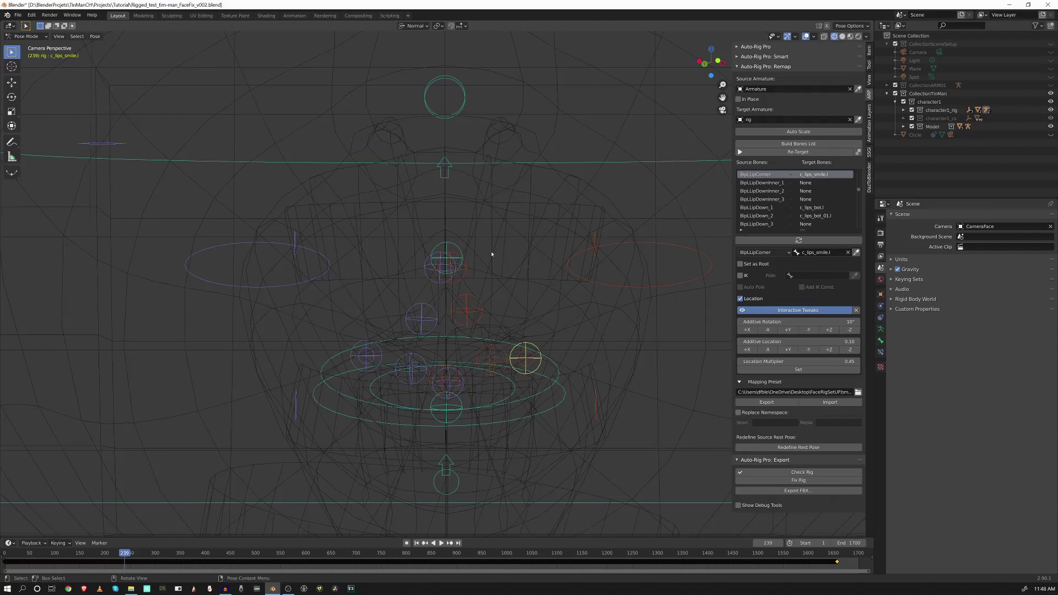
Sync the bones list to the lower lip controls c_lips_bot_01.r and c_lips_bot.l in turn, applying the 0.45 location multiplier to each.
{"action": "left_click", "coordinate": [415, 357]}
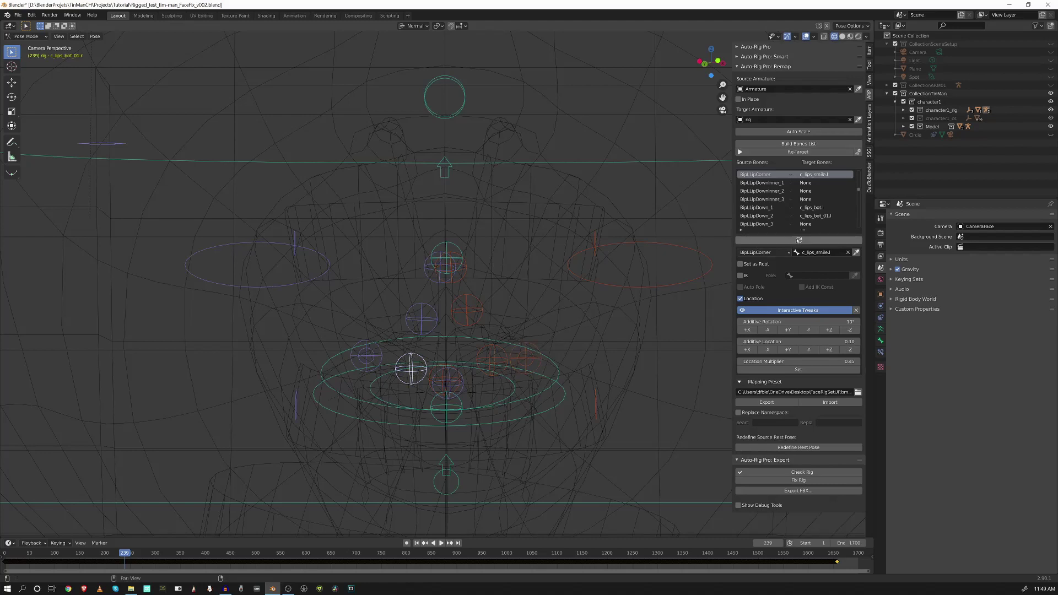
{"action": "left_click", "coordinate": [798, 241]}
{"action": "left_click", "coordinate": [799, 369]}
{"action": "left_click", "coordinate": [439, 367]}
{"action": "left_click", "coordinate": [798, 241]}
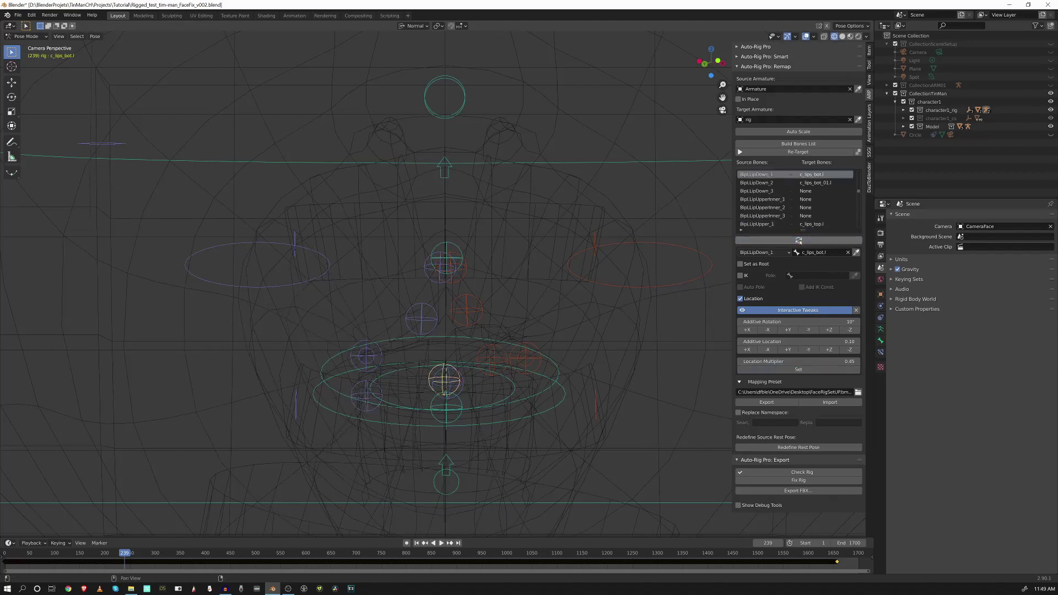
{"action": "left_click", "coordinate": [798, 369]}
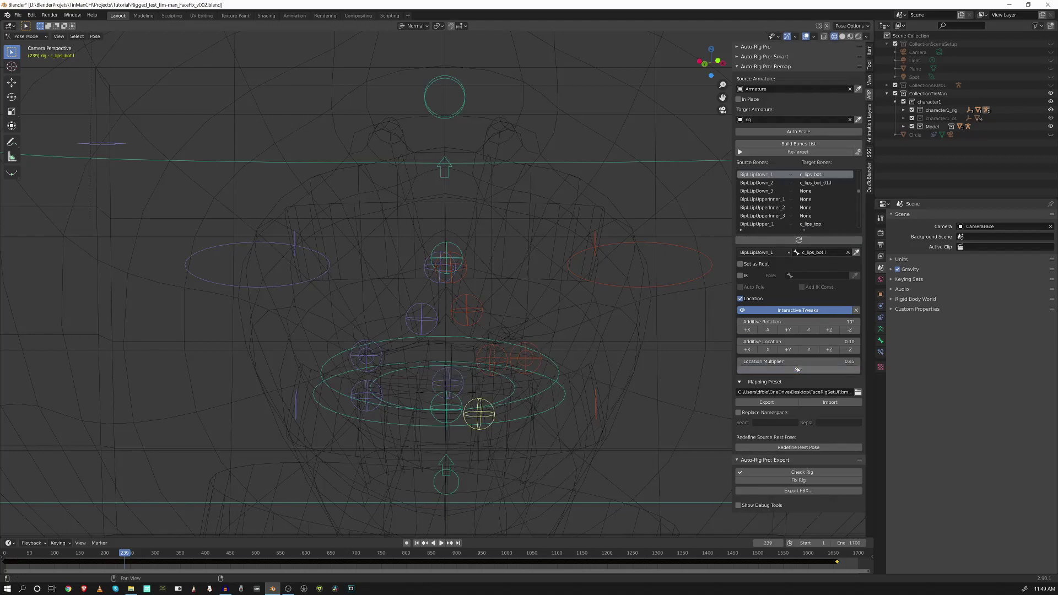
Sync the bones list to the lower lip controls c_lips_bot.r and c_lips_bot_01.l in turn, applying the 0.45 location multiplier to each.
{"action": "left_click", "coordinate": [445, 383]}
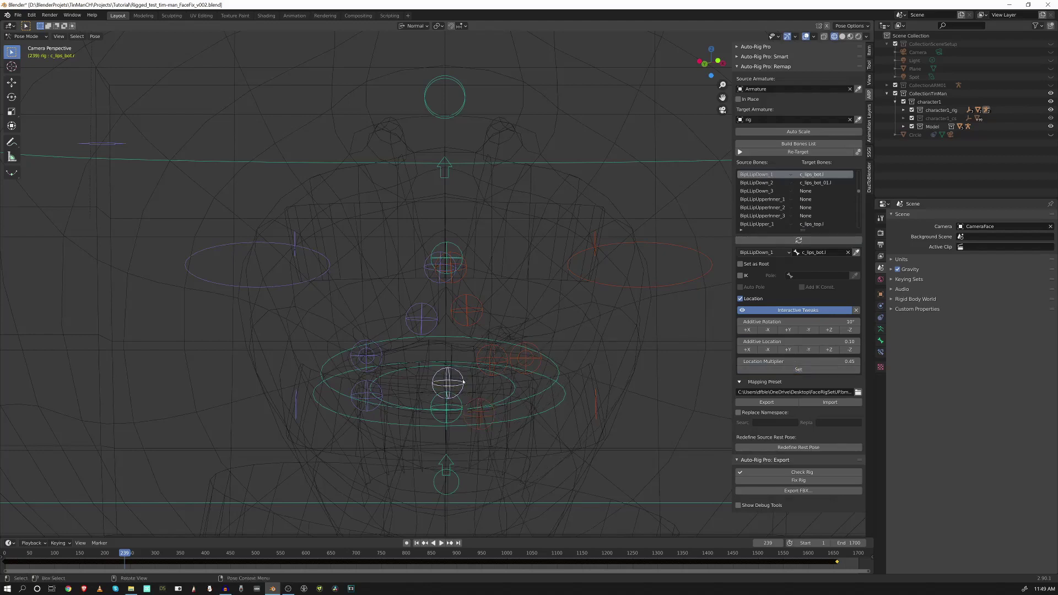
{"action": "left_click", "coordinate": [795, 241]}
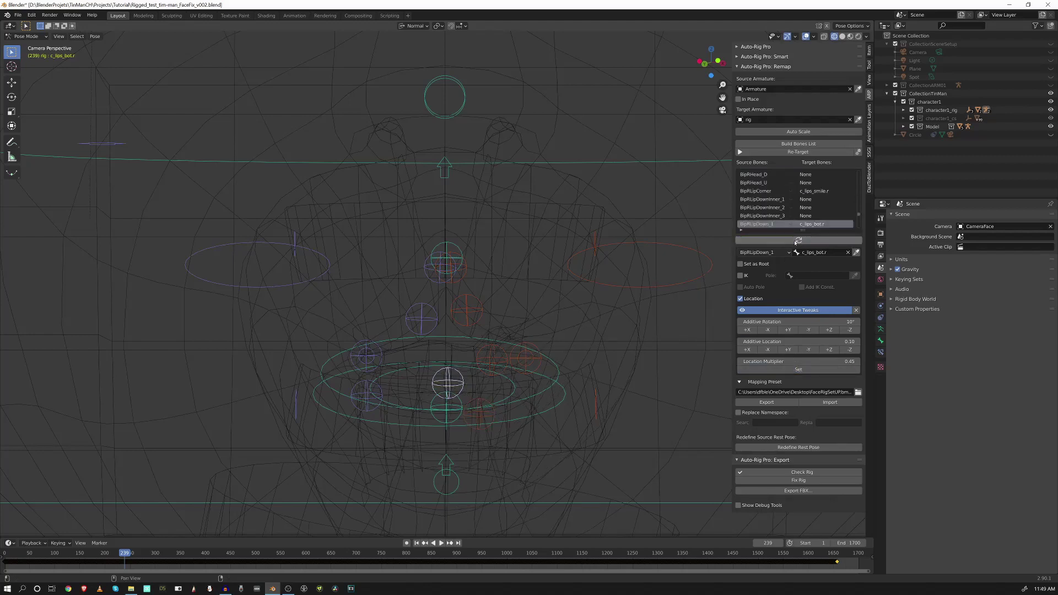
{"action": "left_click", "coordinate": [798, 369]}
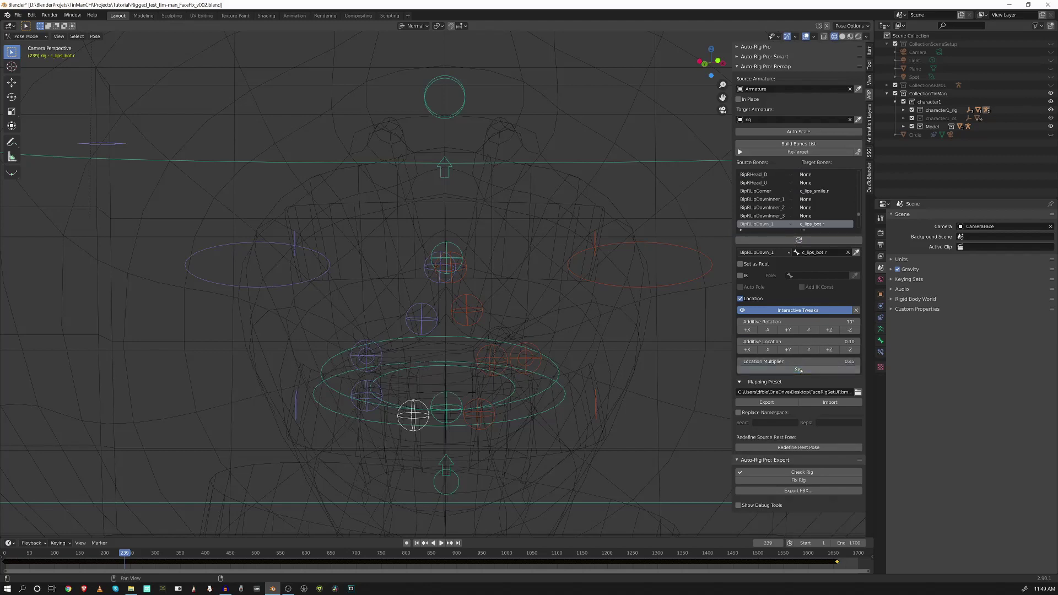
{"action": "left_click", "coordinate": [495, 358]}
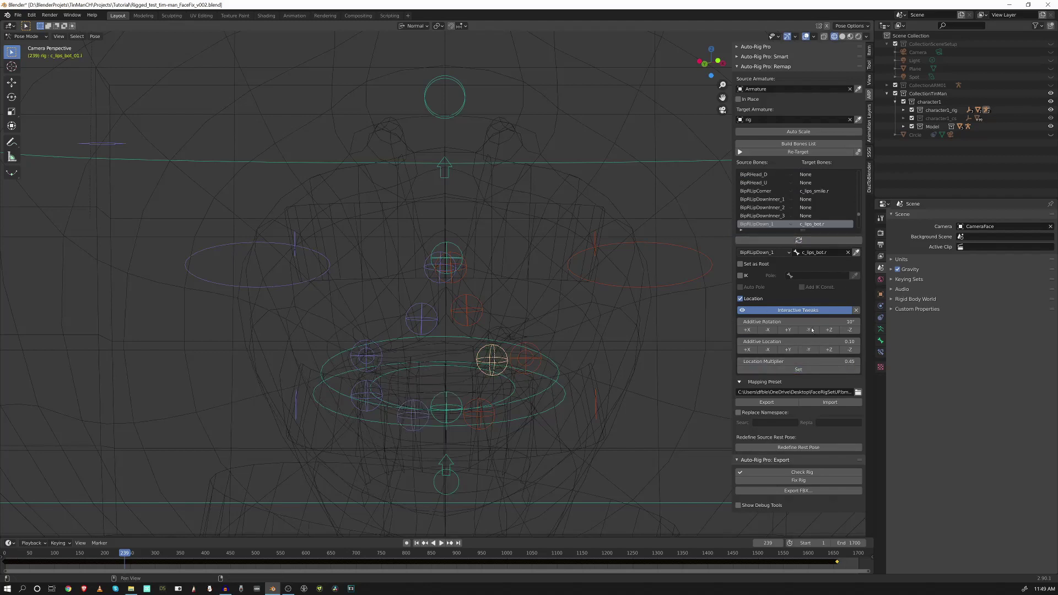
{"action": "left_click", "coordinate": [799, 240]}
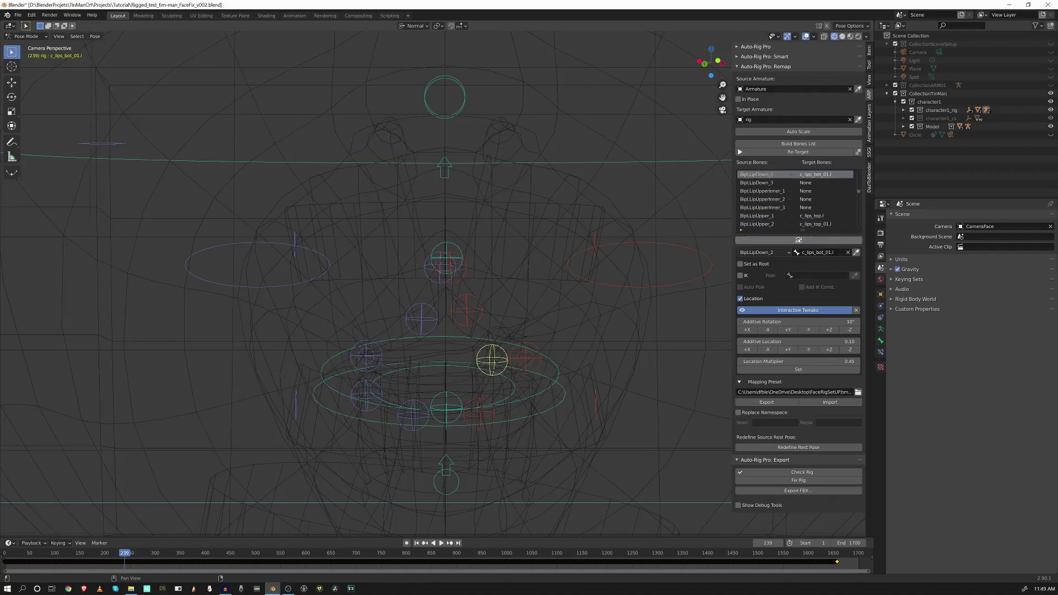
{"action": "left_click", "coordinate": [803, 371]}
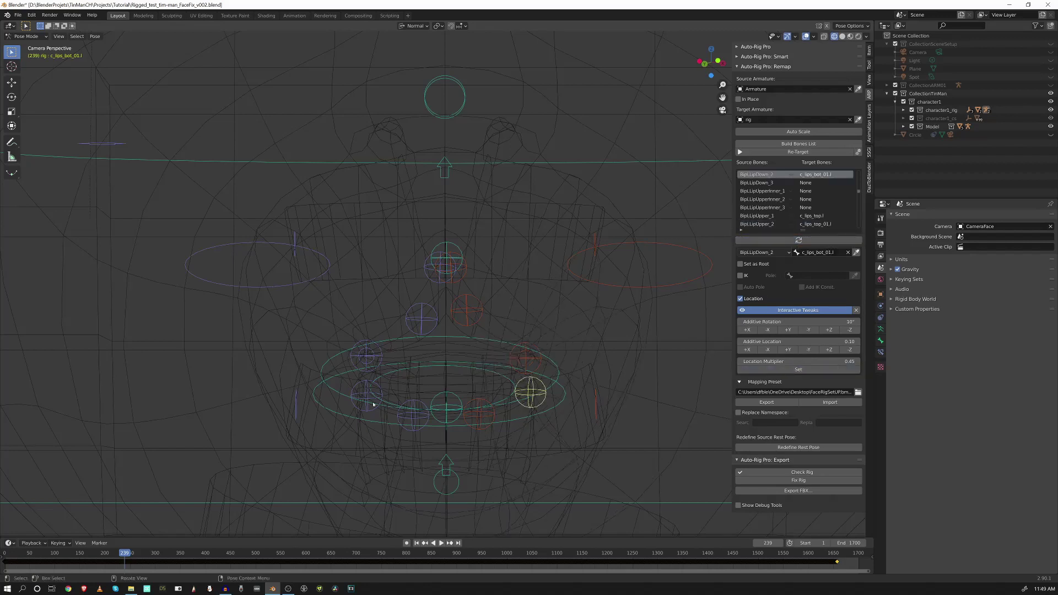
Sync the bones list to the upper lip controls c_lips_top_01.r and c_lips_top_01.l in turn, applying the 0.45 location multiplier to each.
{"action": "left_click", "coordinate": [428, 313]}
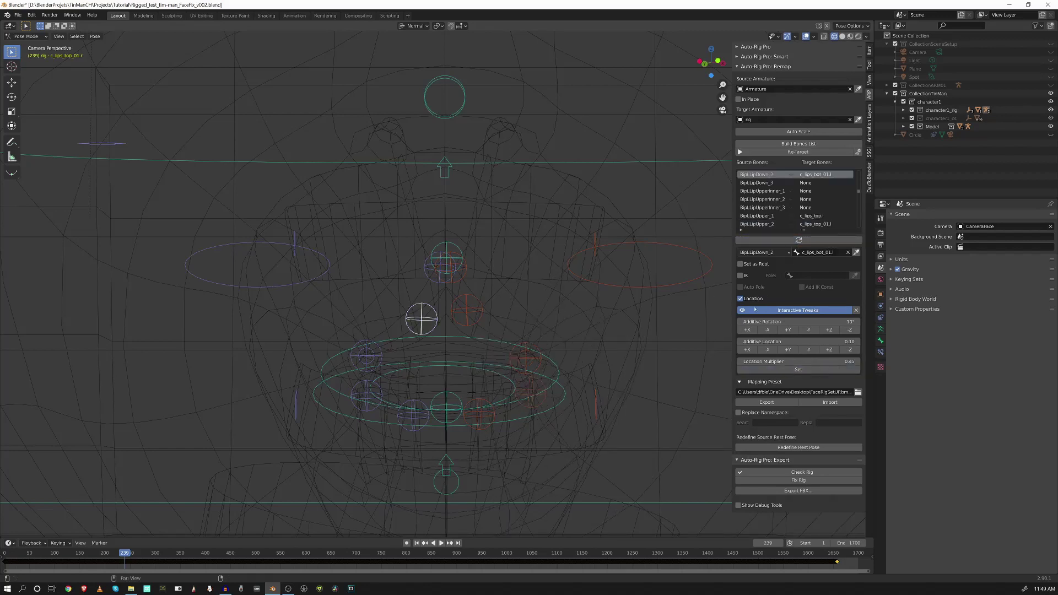
{"action": "left_click", "coordinate": [798, 241]}
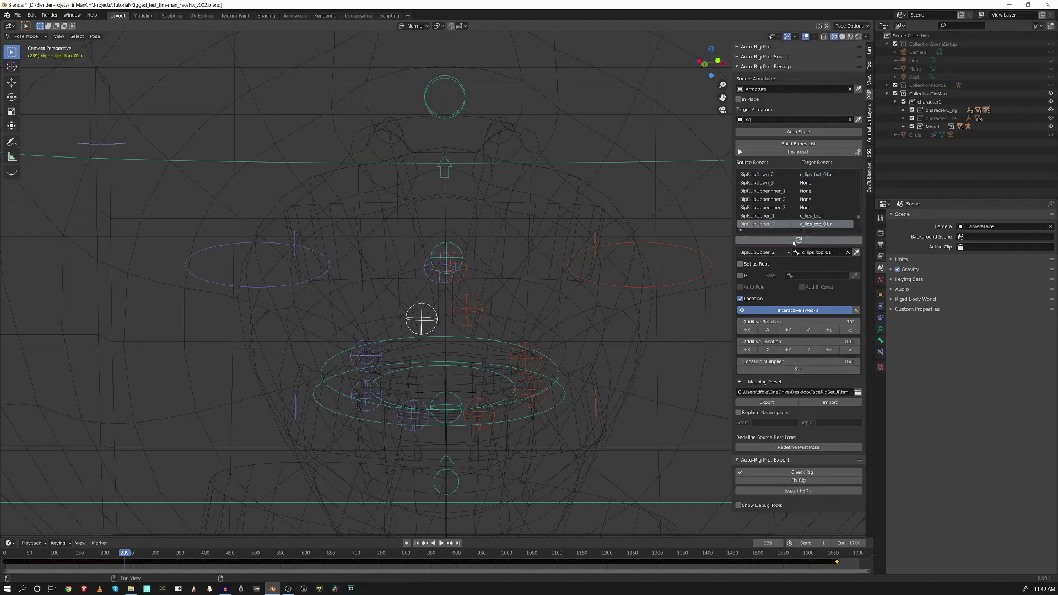
{"action": "left_click", "coordinate": [798, 370]}
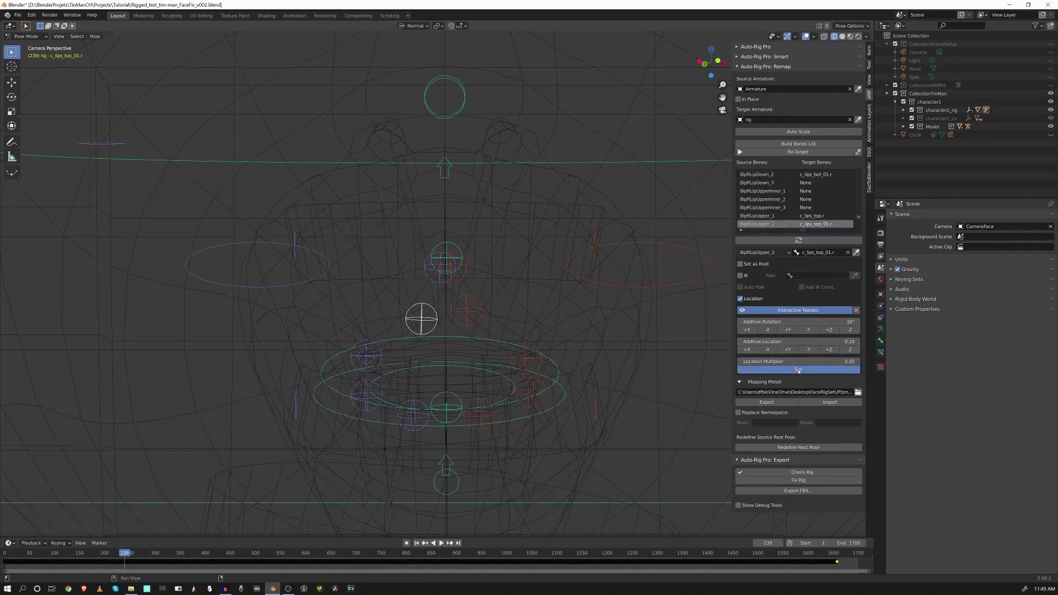
{"action": "left_click", "coordinate": [483, 317]}
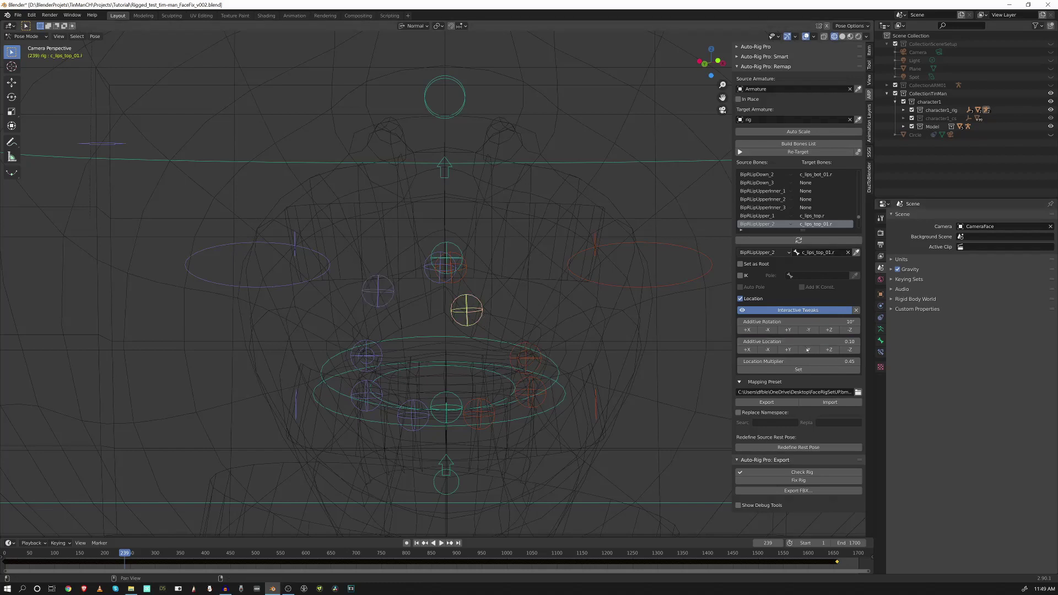
{"action": "left_click", "coordinate": [798, 241]}
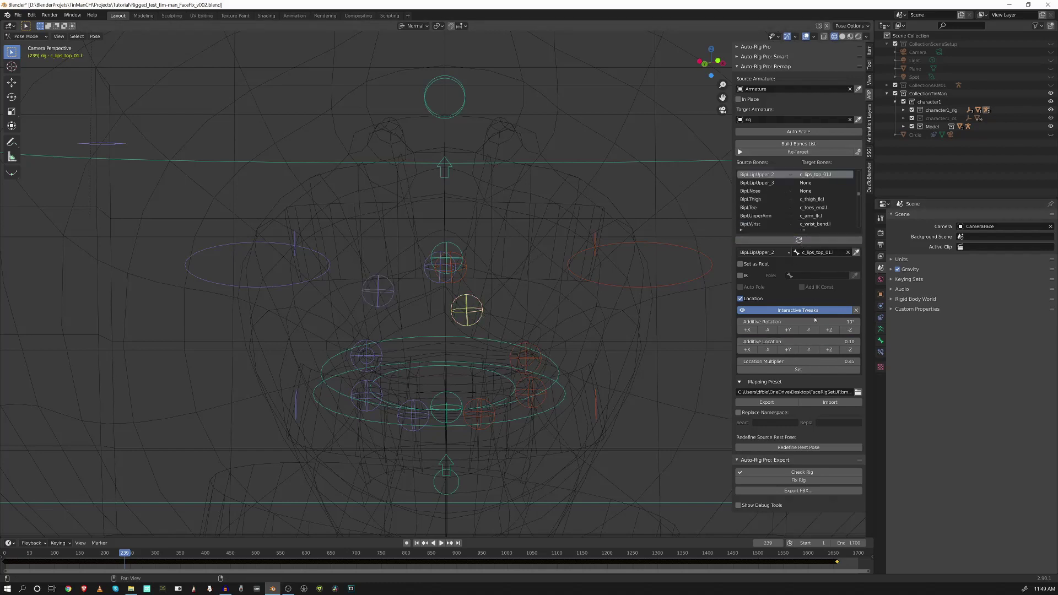
{"action": "left_click", "coordinate": [803, 370]}
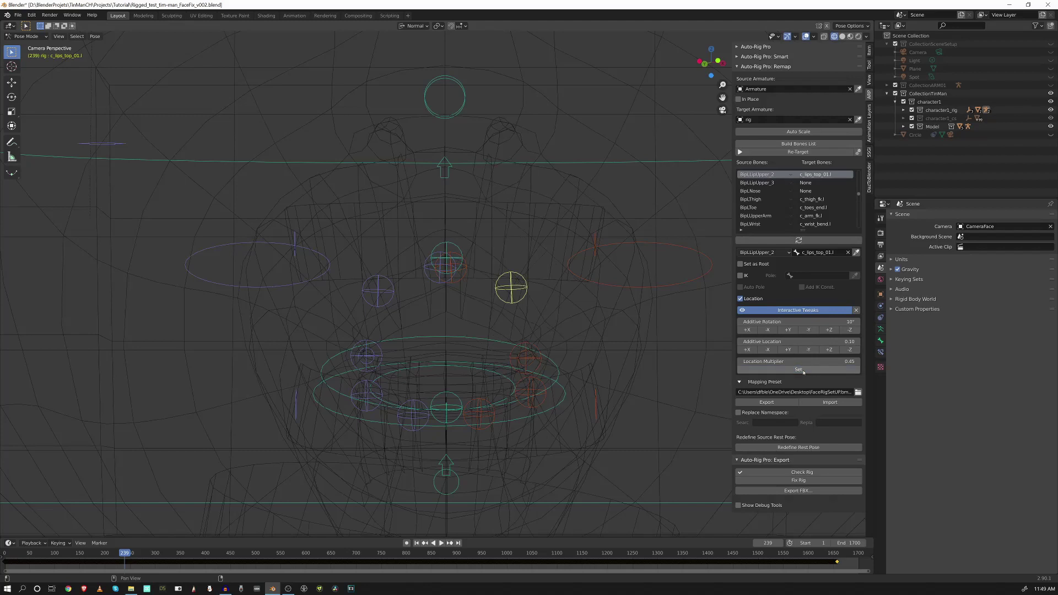
Sync the bones list to the upper lip controls c_lips_top.r and c_lips_top.l in turn, applying the 0.45 location multiplier to each.
{"action": "left_click", "coordinate": [428, 276]}
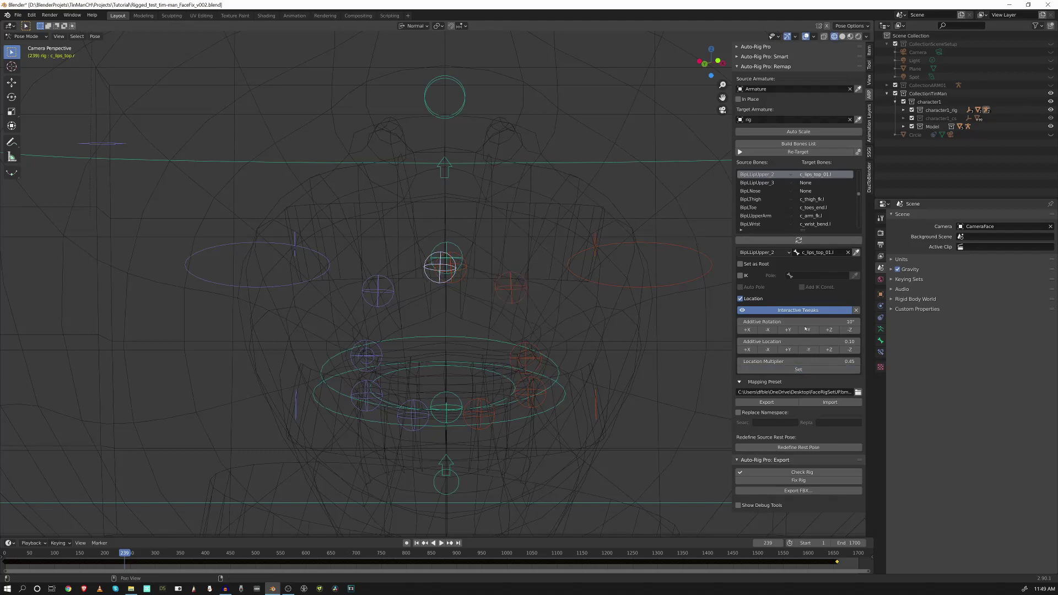
{"action": "left_click", "coordinate": [799, 240]}
{"action": "left_click", "coordinate": [798, 369]}
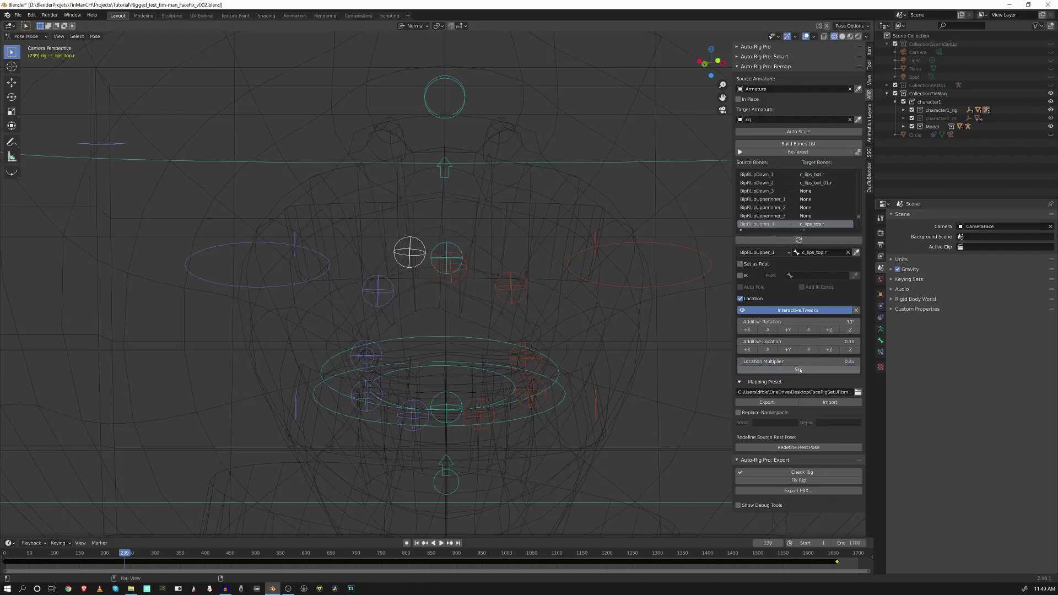
{"action": "key", "text": "ctrl+z"}
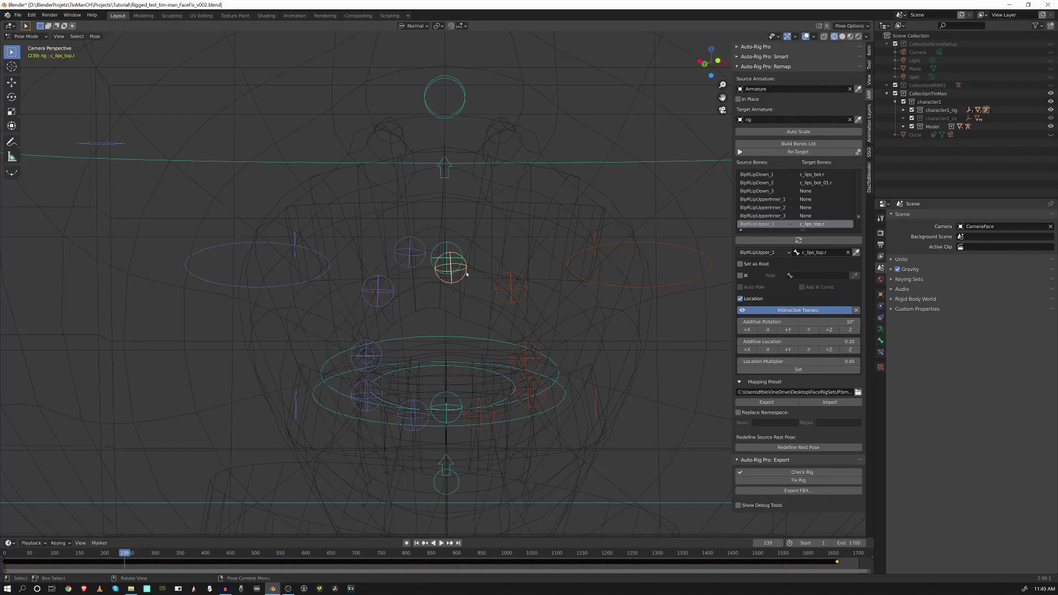
{"action": "left_click", "coordinate": [798, 241]}
{"action": "left_click", "coordinate": [801, 370]}
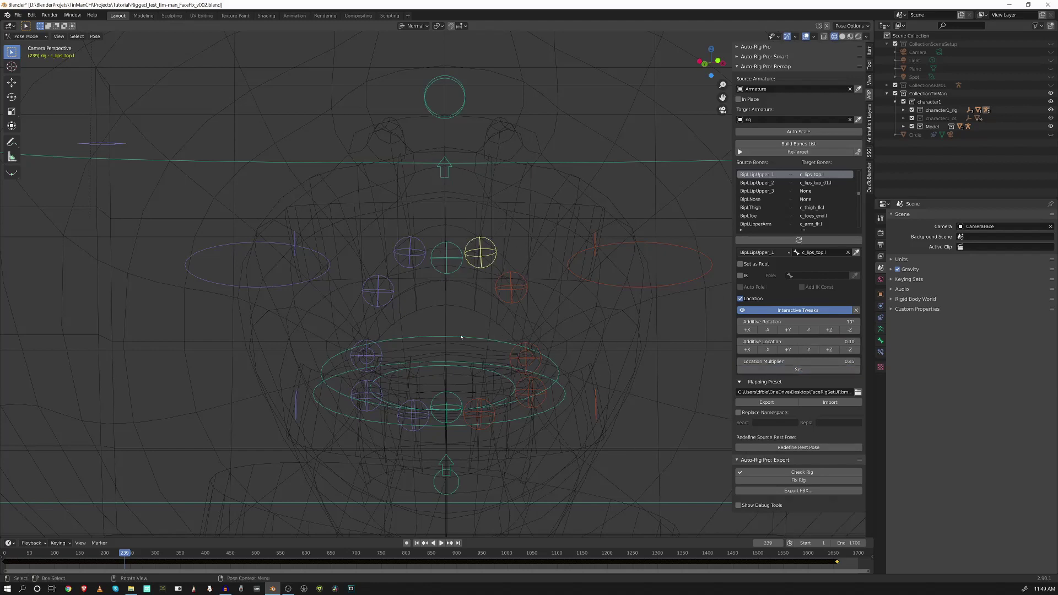
Sync the bones list to the middle lip controls c_lips_top.x and c_lips_bot.x in turn, applying the 0.45 location multiplier to each.
{"action": "left_click", "coordinate": [453, 273]}
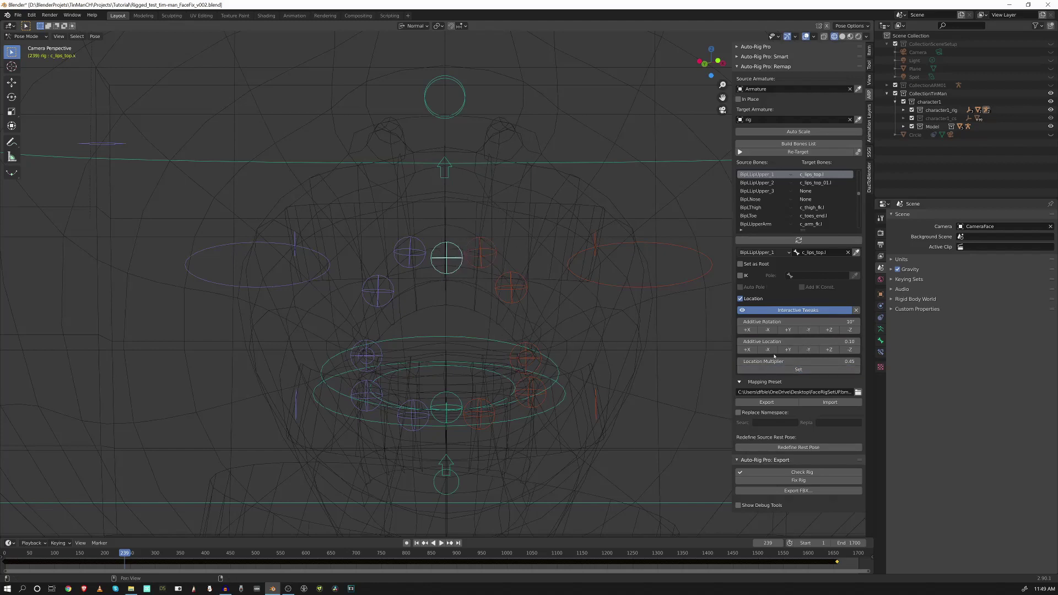
{"action": "left_click", "coordinate": [799, 241]}
{"action": "left_click", "coordinate": [799, 369]}
{"action": "left_click", "coordinate": [453, 419]}
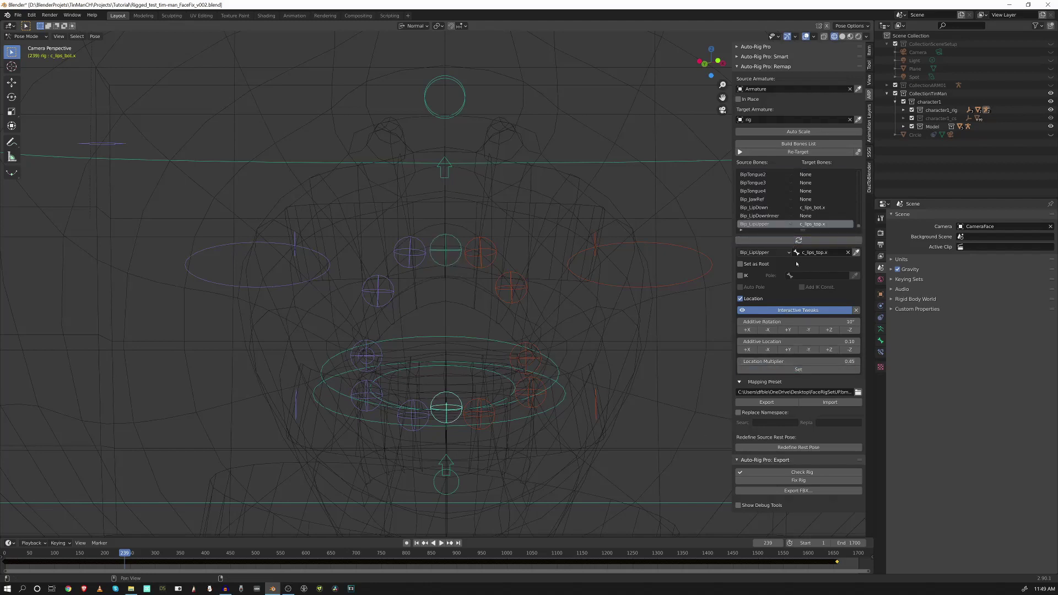
{"action": "left_click", "coordinate": [799, 241]}
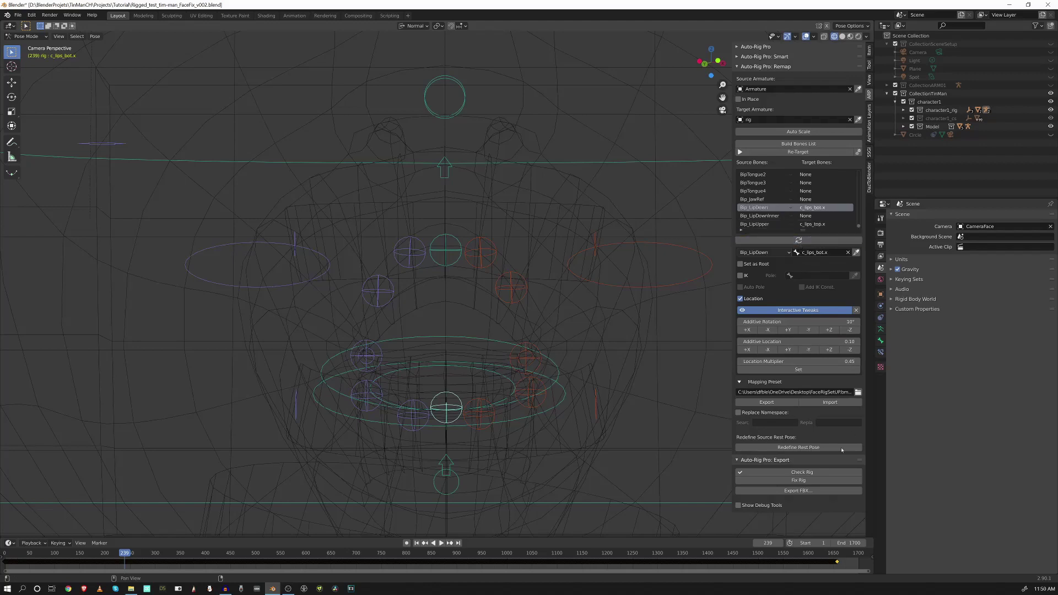
{"action": "left_click", "coordinate": [798, 369]}
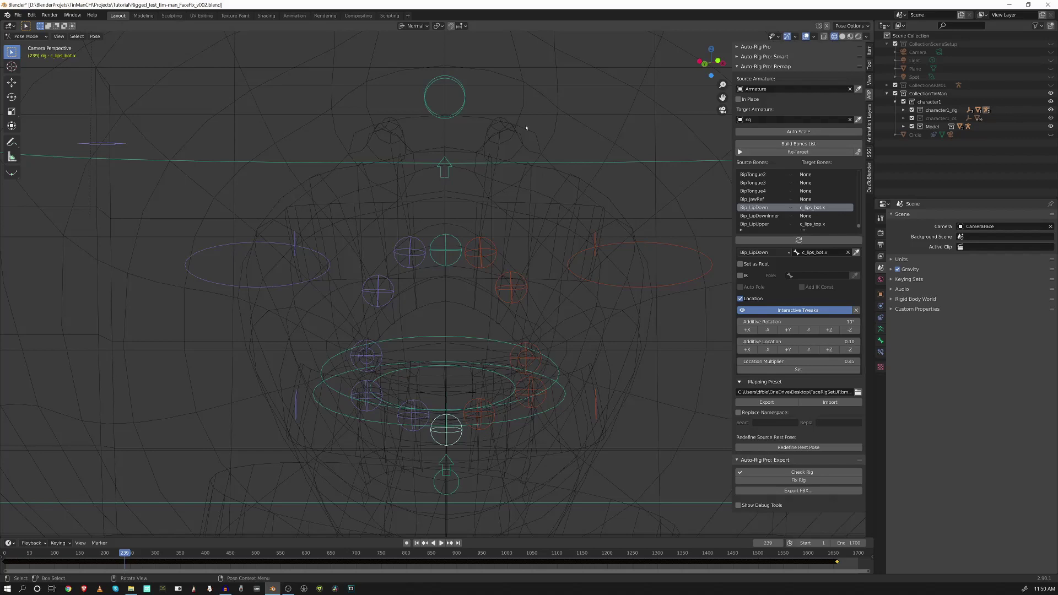
Play the face animation in Material Preview shading with the whole head in view, and hide character1_rig.
{"action": "left_click", "coordinate": [849, 37]}
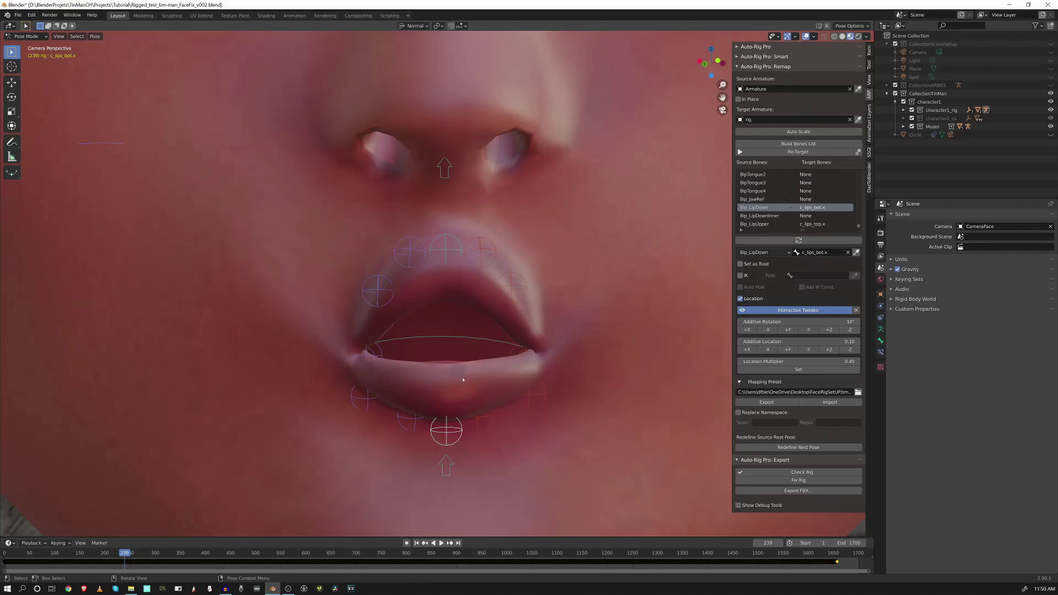
{"action": "scroll", "coordinate": [523, 341], "scroll_direction": "down", "scroll_amount": 8}
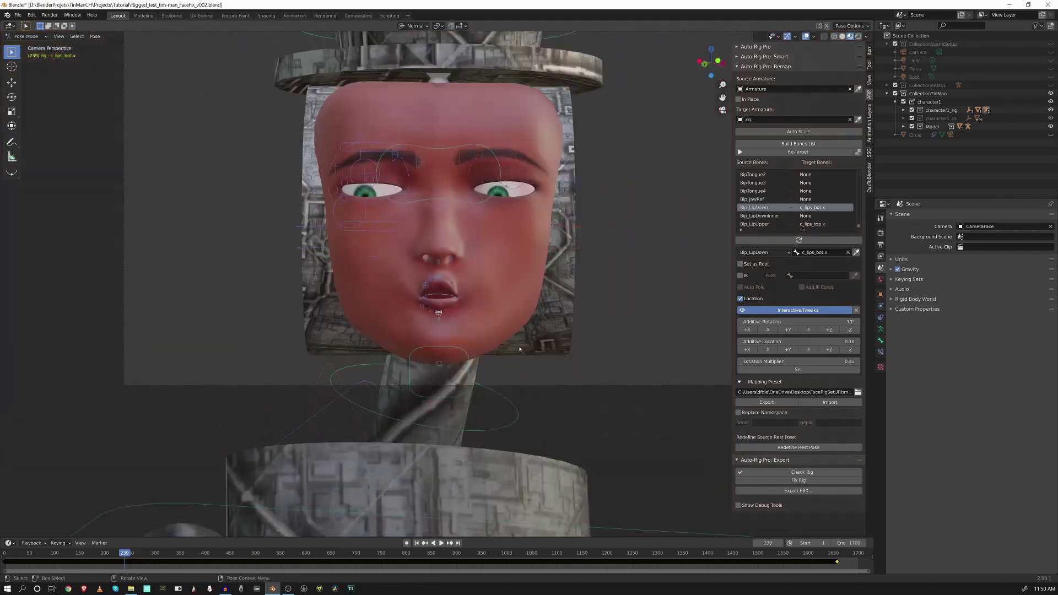
{"action": "scroll", "coordinate": [518, 334], "scroll_direction": "up", "scroll_amount": 2}
{"action": "scroll", "coordinate": [513, 329], "scroll_direction": "down", "scroll_amount": 2}
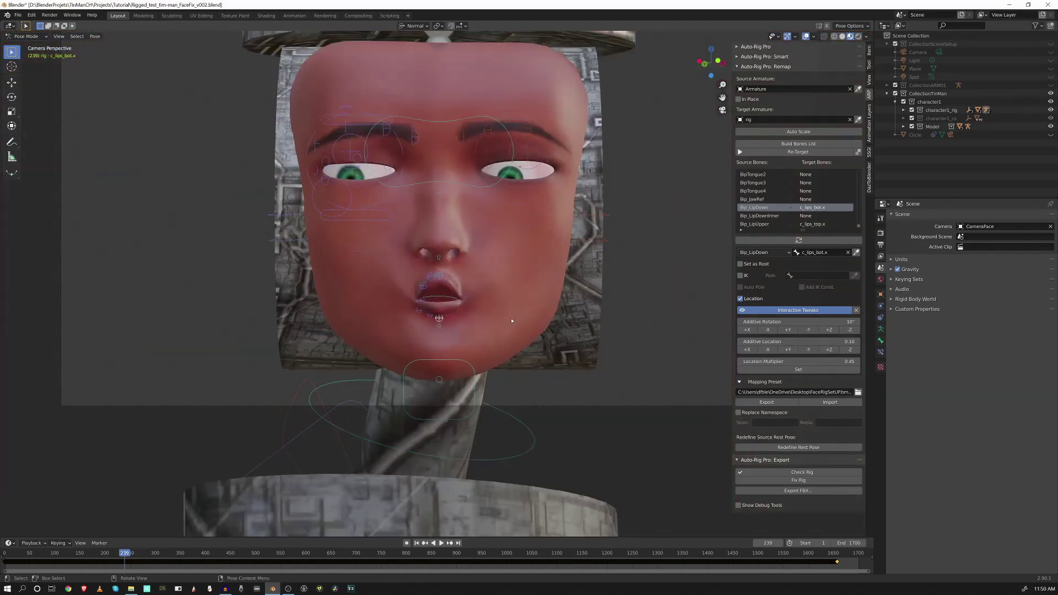
{"action": "middle_click_drag", "start_coordinate": [497, 307], "coordinate": [446, 394], "text": "shift"}
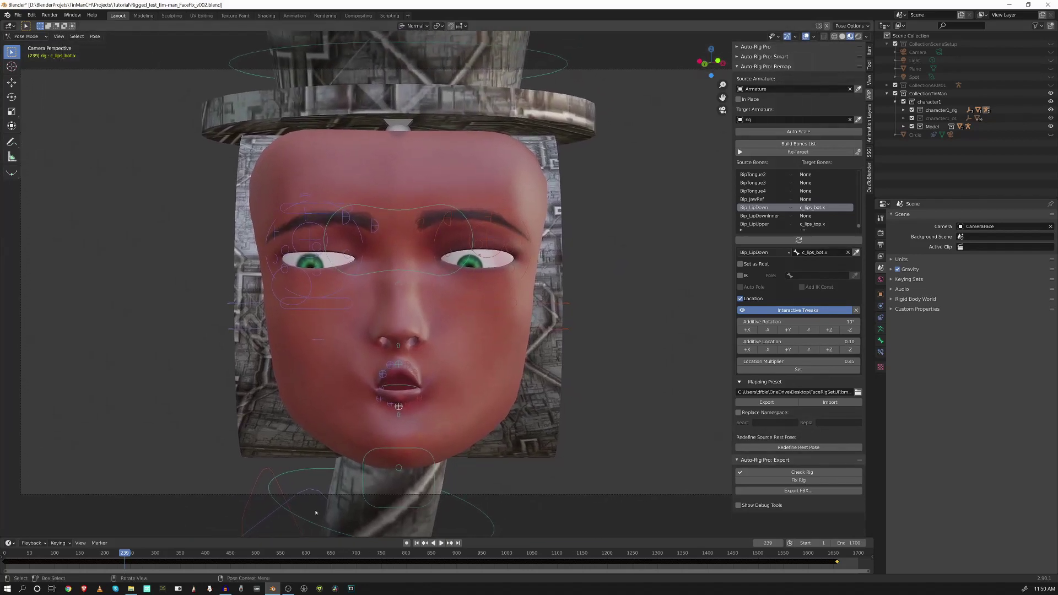
{"action": "left_click", "coordinate": [441, 543]}
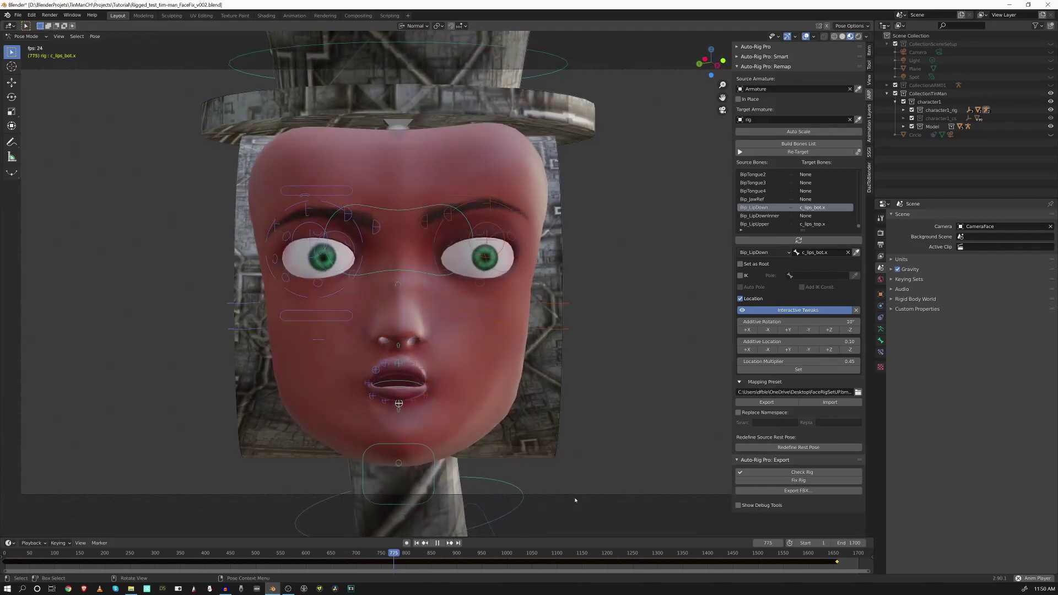
{"action": "left_click", "coordinate": [1051, 110]}
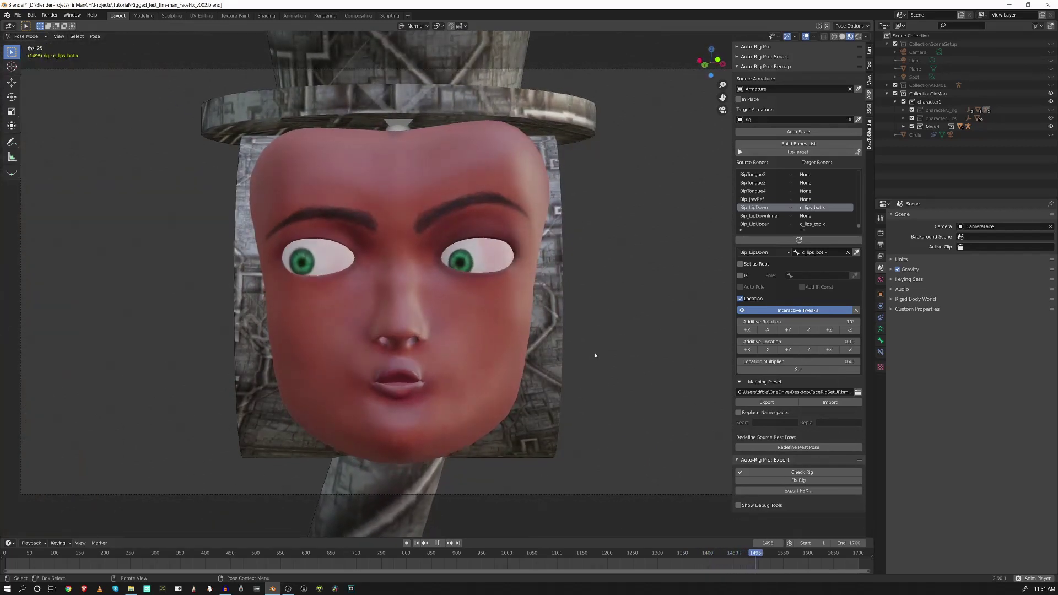
Leave the camera view and show the scene setup's Plane, Spot and Light in Rendered shading.
{"action": "key", "text": "KP_0"}
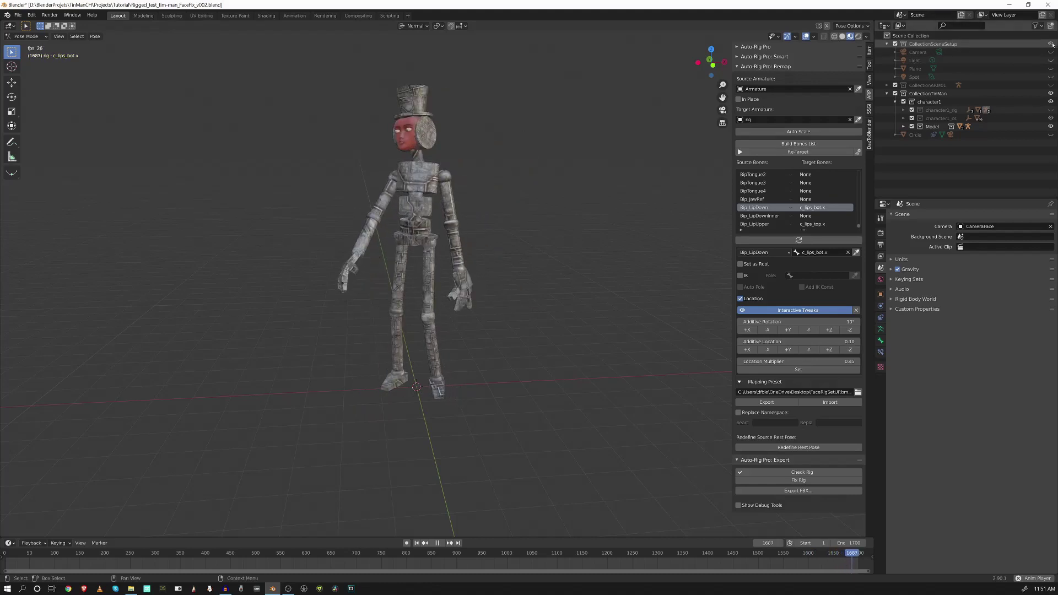
{"action": "left_click", "coordinate": [1051, 68]}
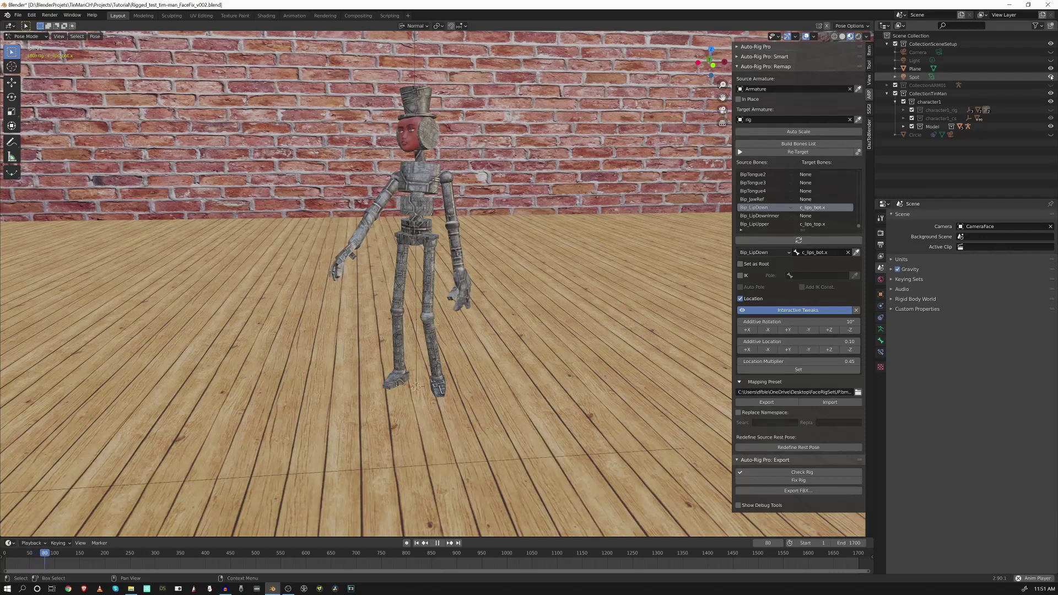
{"action": "left_click", "coordinate": [859, 36]}
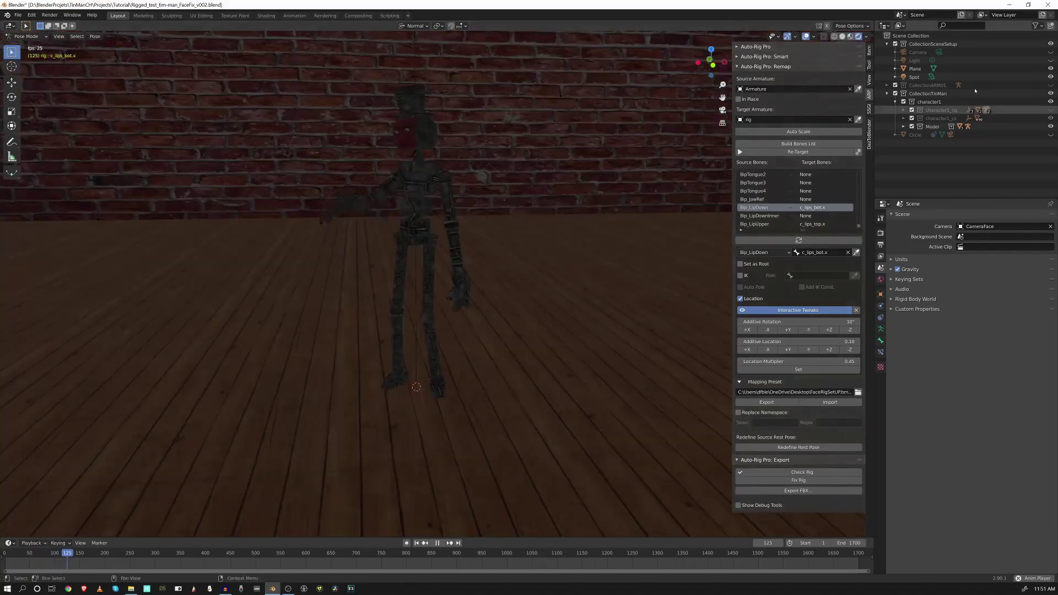
{"action": "left_click", "coordinate": [1051, 60]}
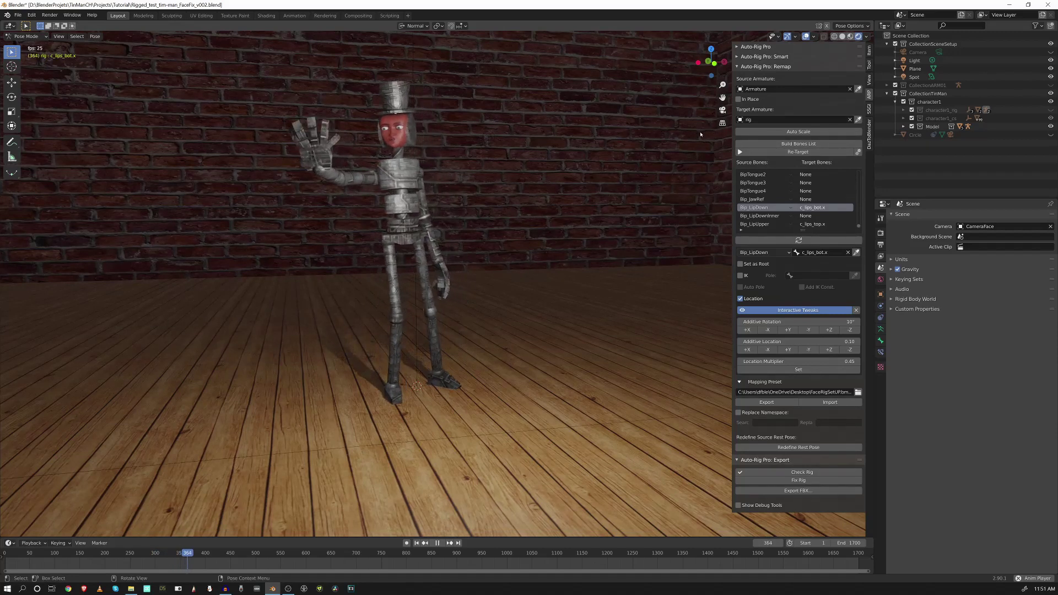
Hide the viewport's tool and property regions and review the playing full-body animation from several angles around the tin man.
{"action": "key", "text": "n"}
{"action": "key", "text": "t"}
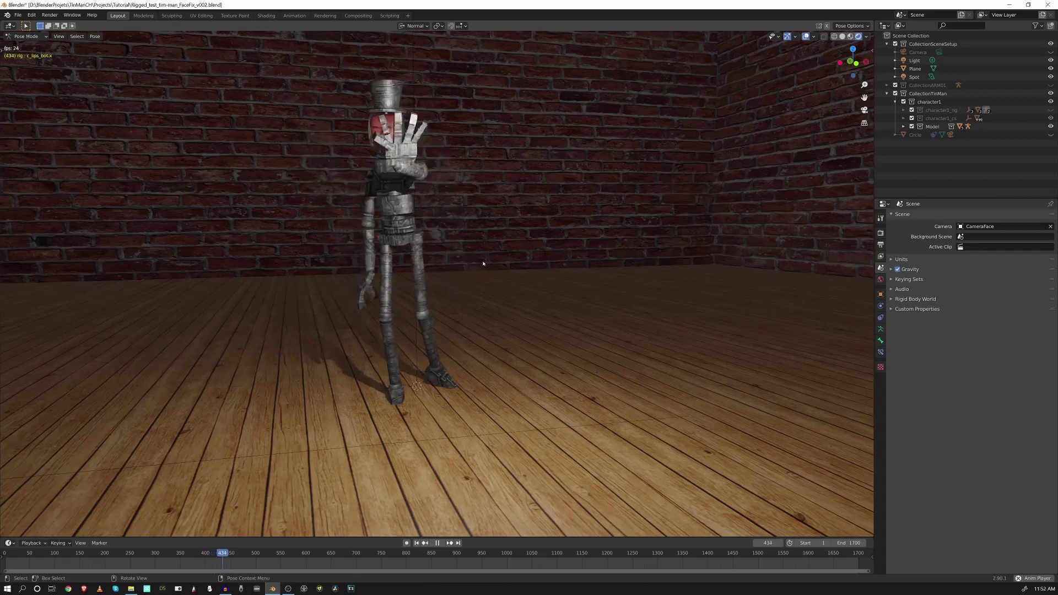
{"action": "middle_click_drag", "start_coordinate": [447, 376], "coordinate": [373, 406]}
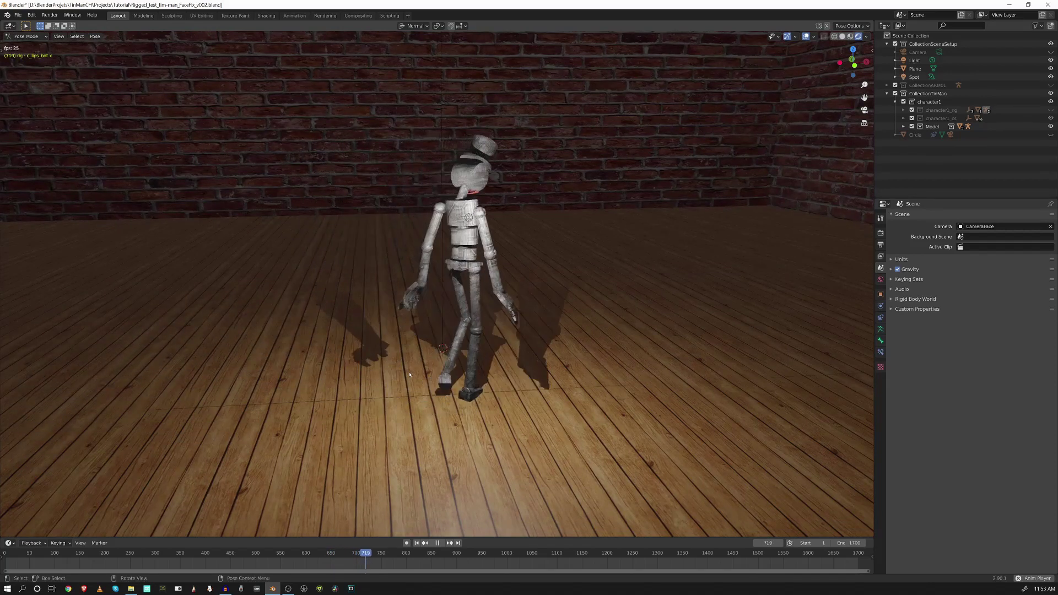
{"action": "middle_click_drag", "start_coordinate": [418, 390], "coordinate": [439, 391]}
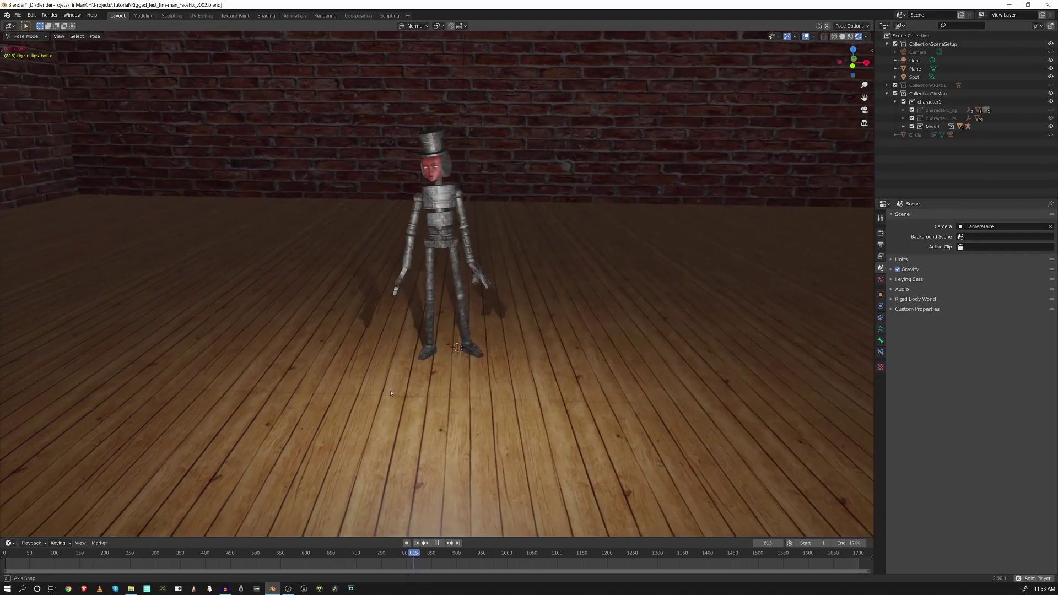